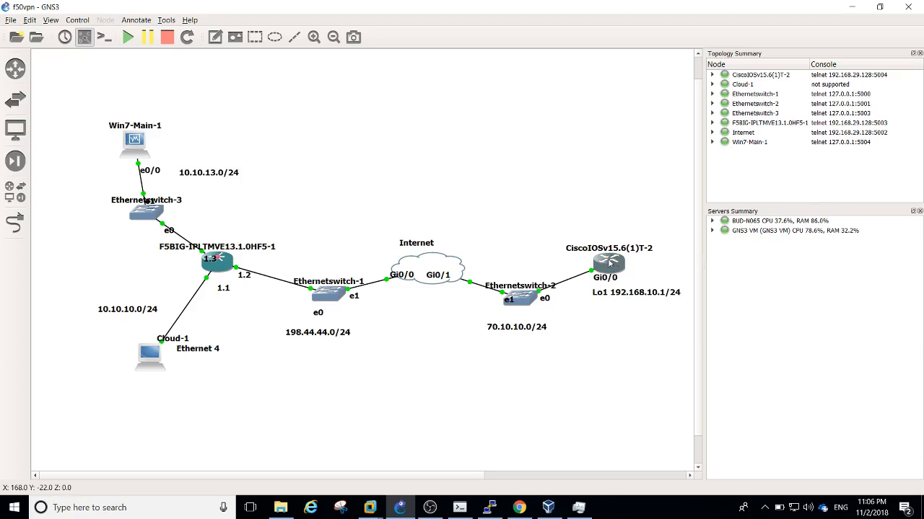
Browse the installed appliances list and inspect Cloud-1's properties without changing anything
mouse_move(608, 264)
mouse_move(446, 283)
mouse_move(221, 268)
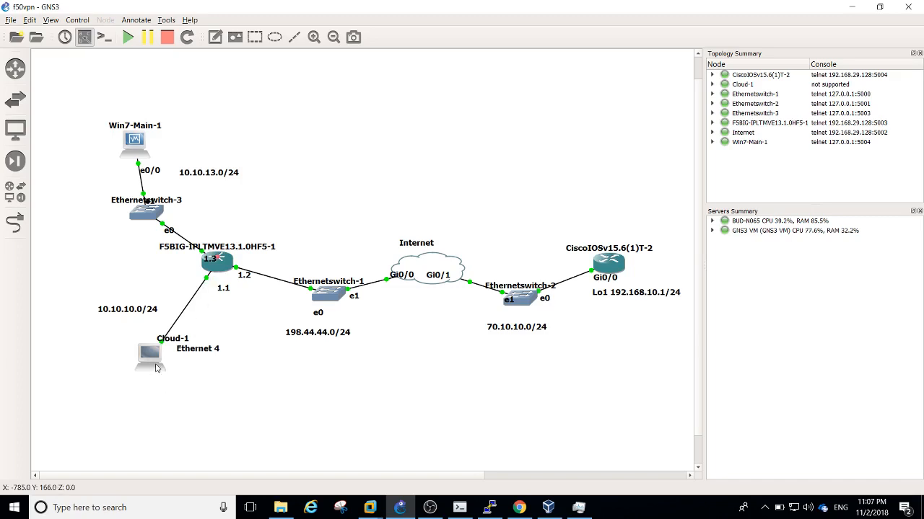
left_click(19, 202)
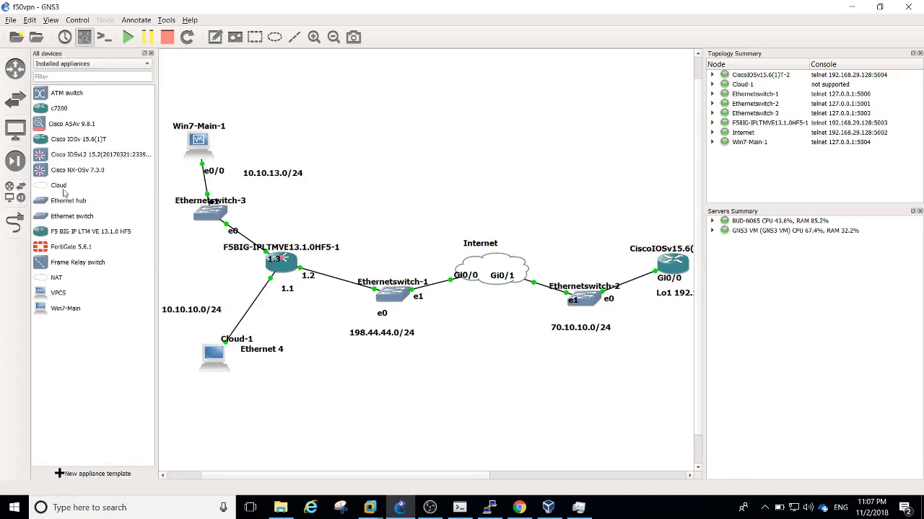
left_click(151, 53)
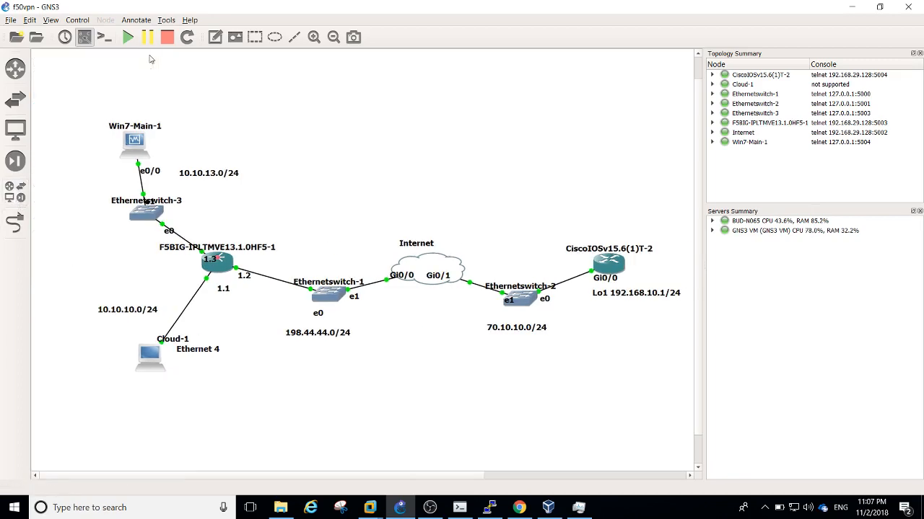
right_click(148, 358)
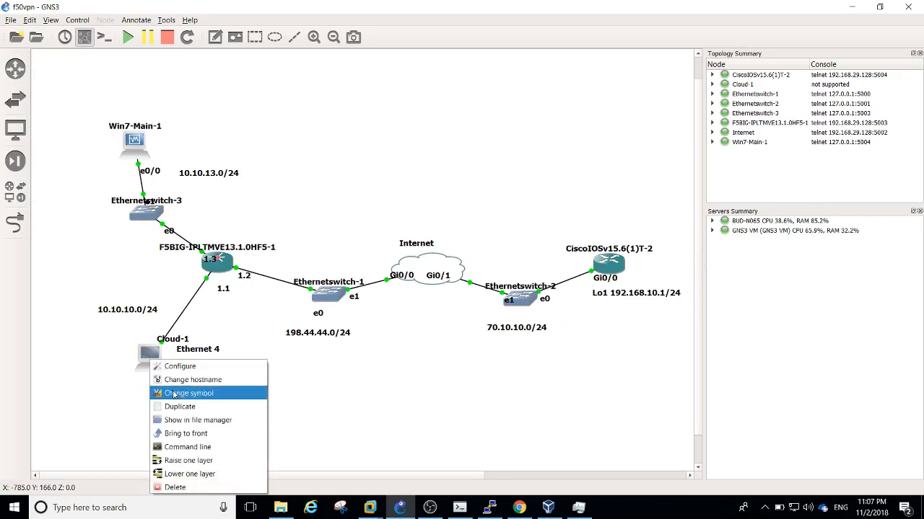
left_click(113, 396)
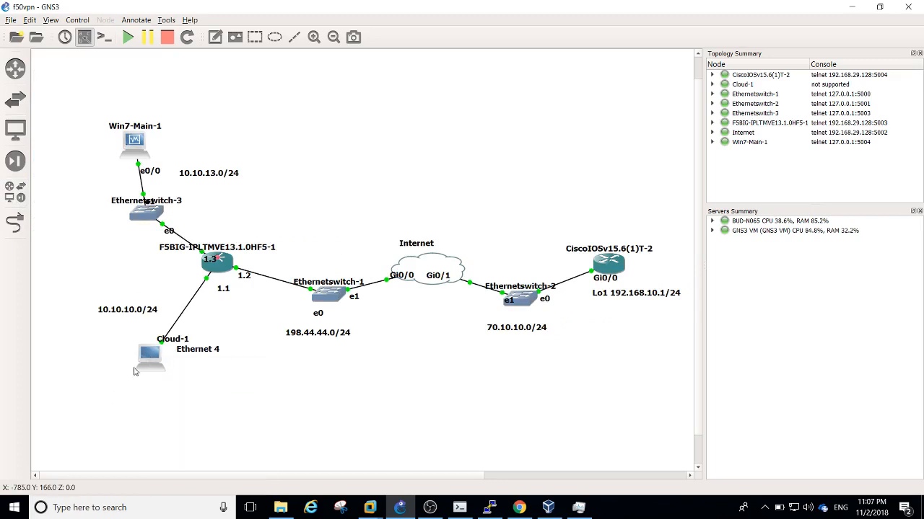
right_click(151, 359)
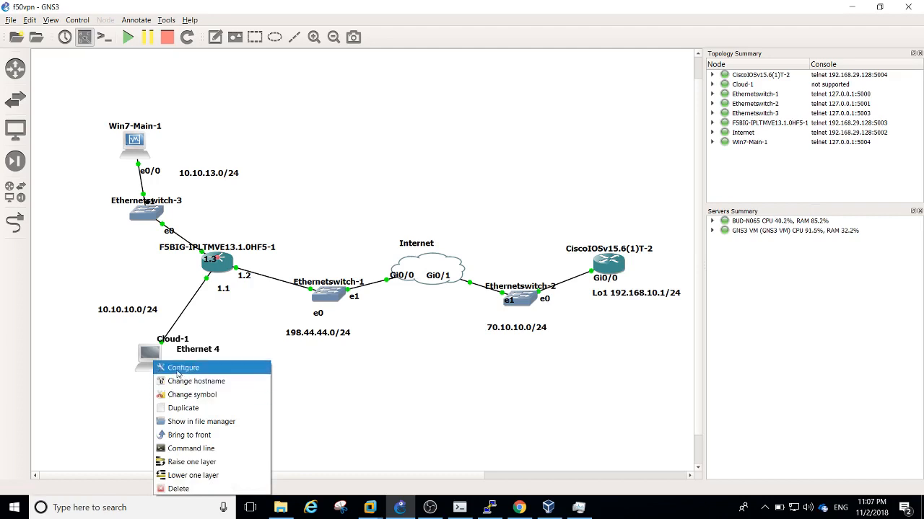
left_click(177, 370)
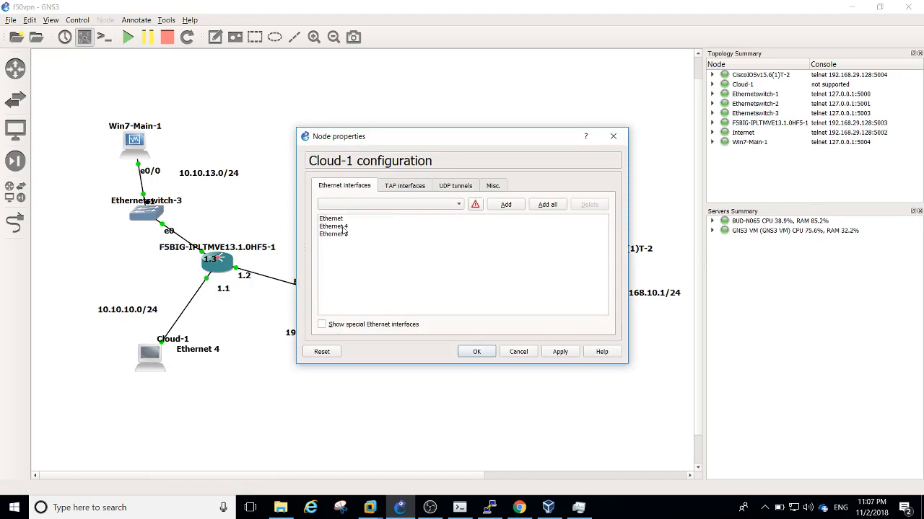
left_click(529, 354)
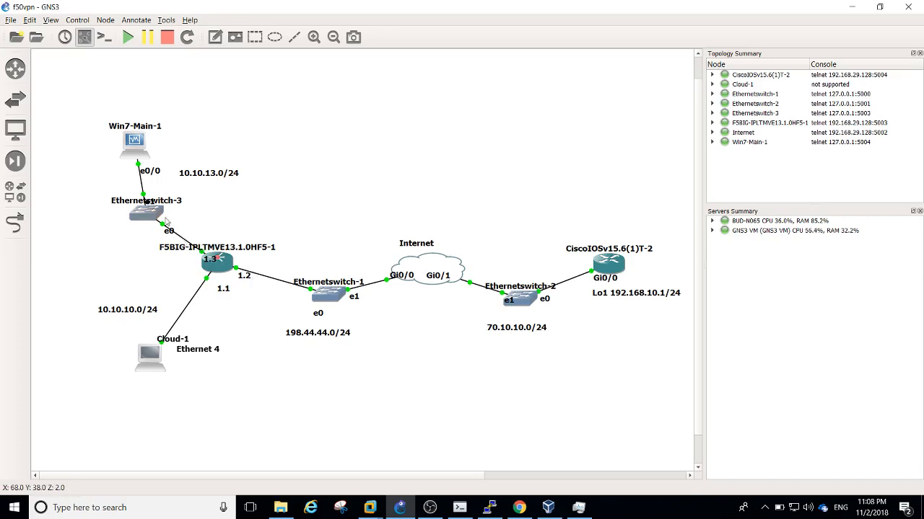
Bring the Win7-Main VirtualBox window forward and dismiss its notifications
mouse_move(140, 150)
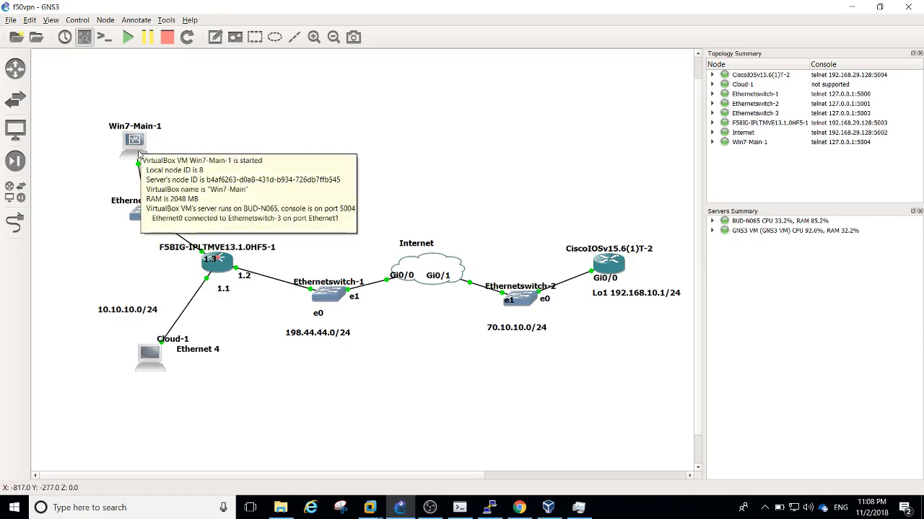
left_click(548, 507)
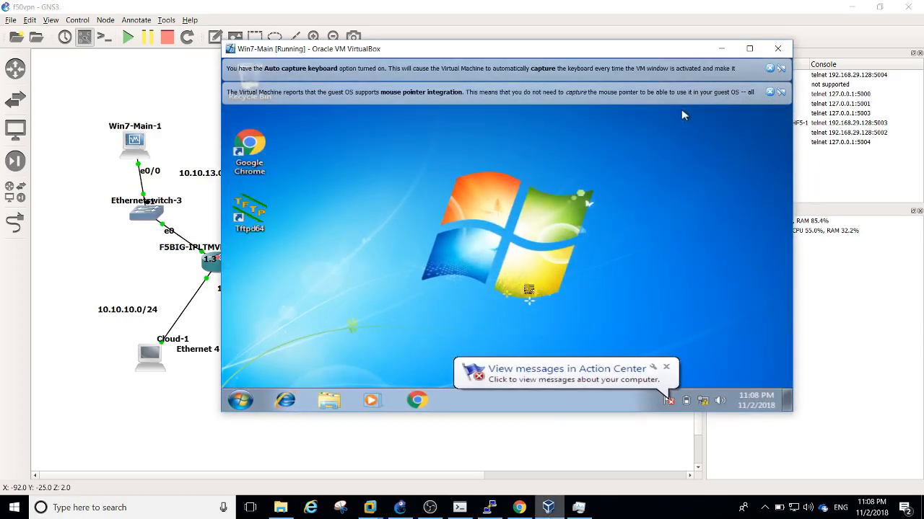
left_click(769, 92)
left_click(770, 68)
right_click(539, 198)
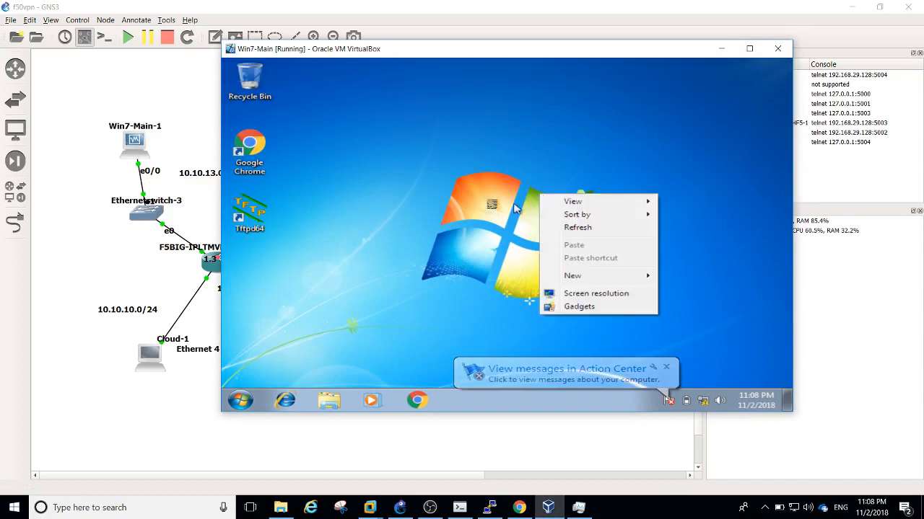
left_click(481, 202)
Run ipconfig in the guest to confirm 10.10.13.1 with gateway 10.10.13.200, then minimize the VM
key("super+r")
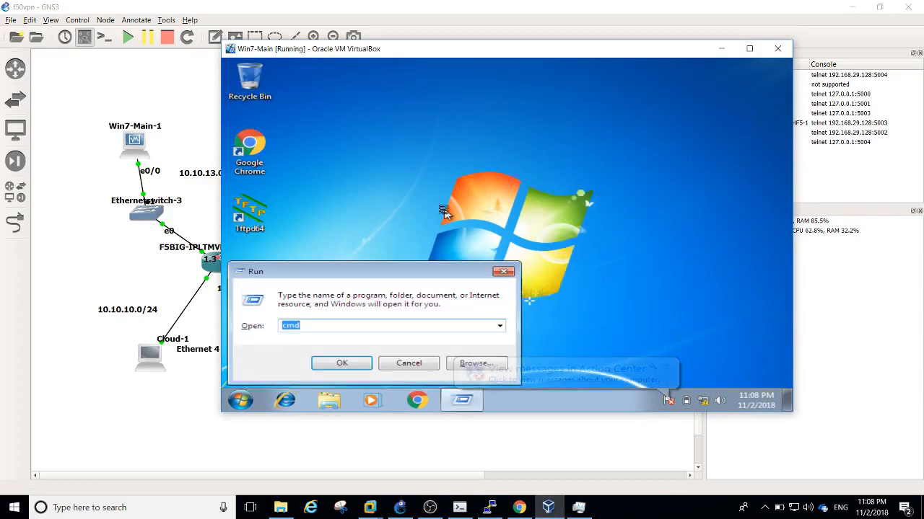
key("Return")
type("ipconif")
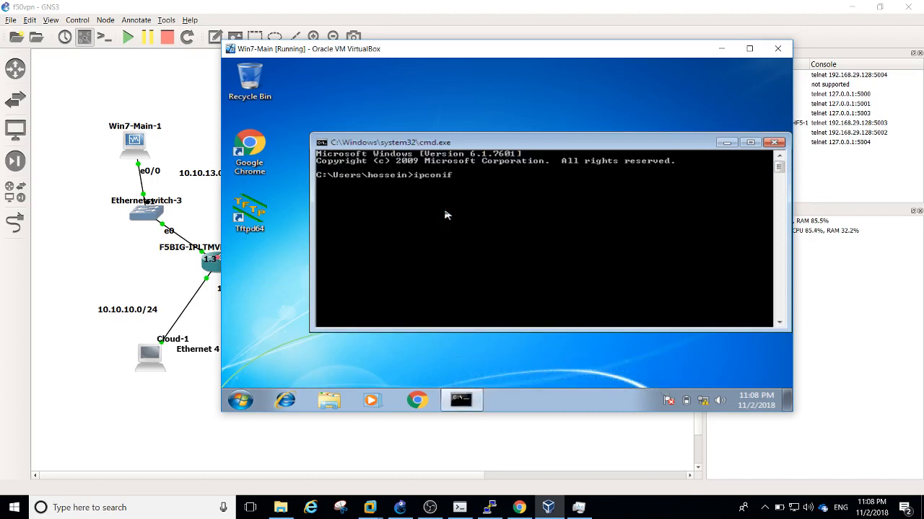
key("BackSpace")
key("BackSpace")
type("fig")
key("Return")
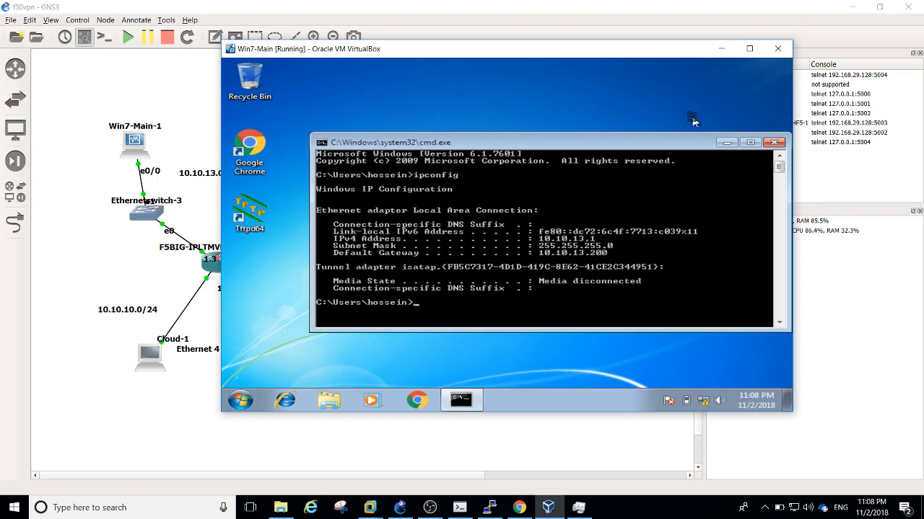
left_click(721, 48)
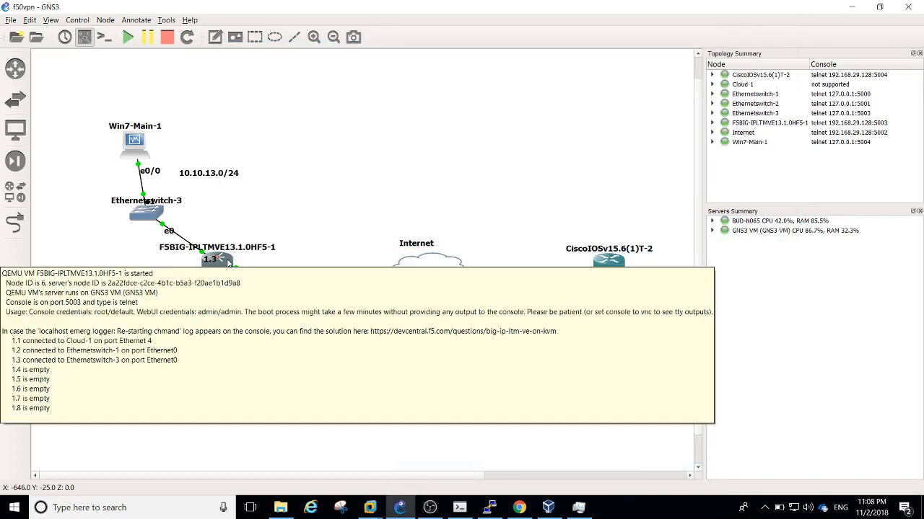
left_click(345, 151)
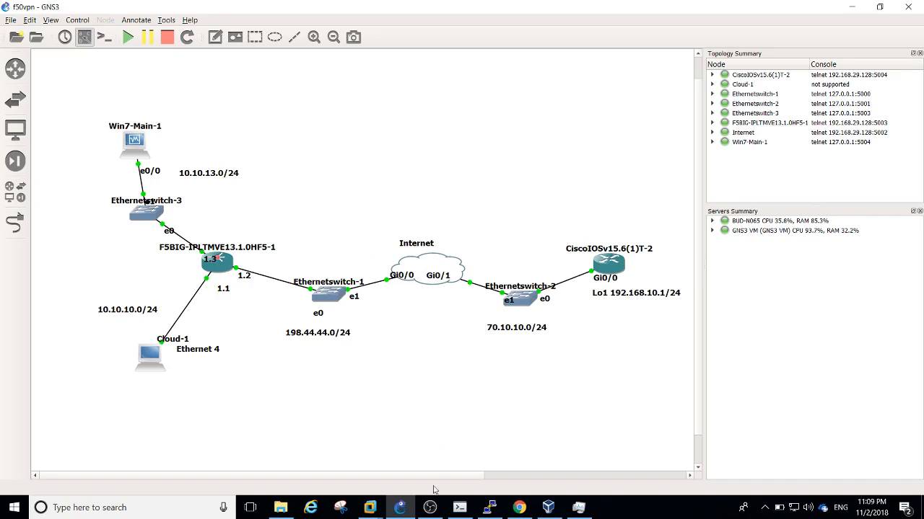
Run 'sh ip int br' on the router, confirming Gi0/0 70.10.10.1 and Loopback1 192.168.10.1 are up
left_click(460, 508)
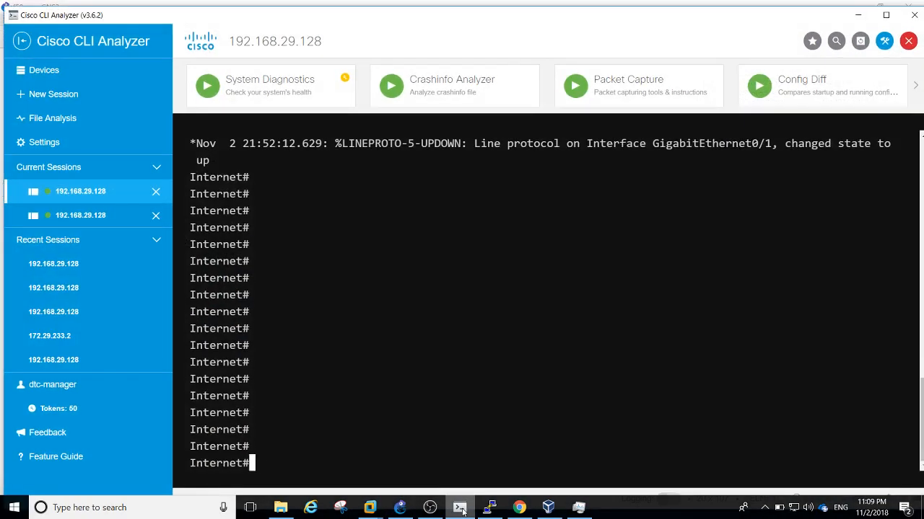
left_click(459, 508)
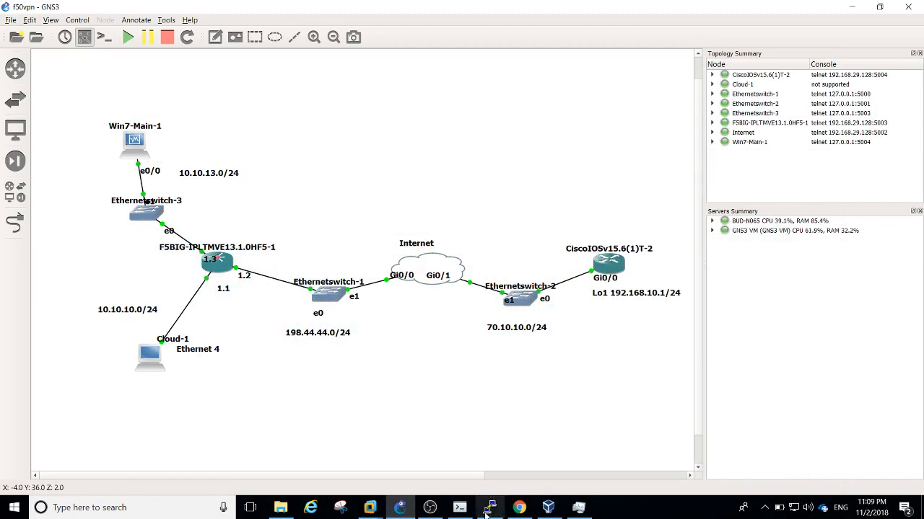
left_click(463, 512)
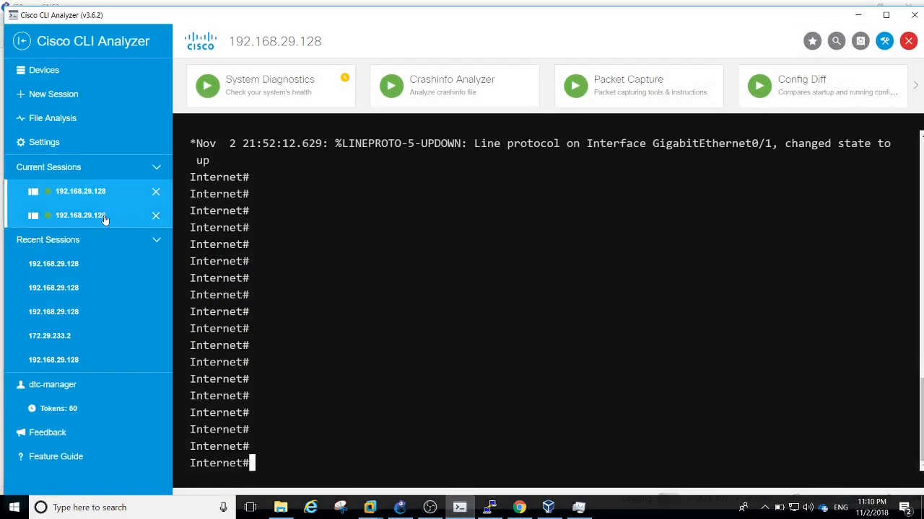
left_click(101, 217)
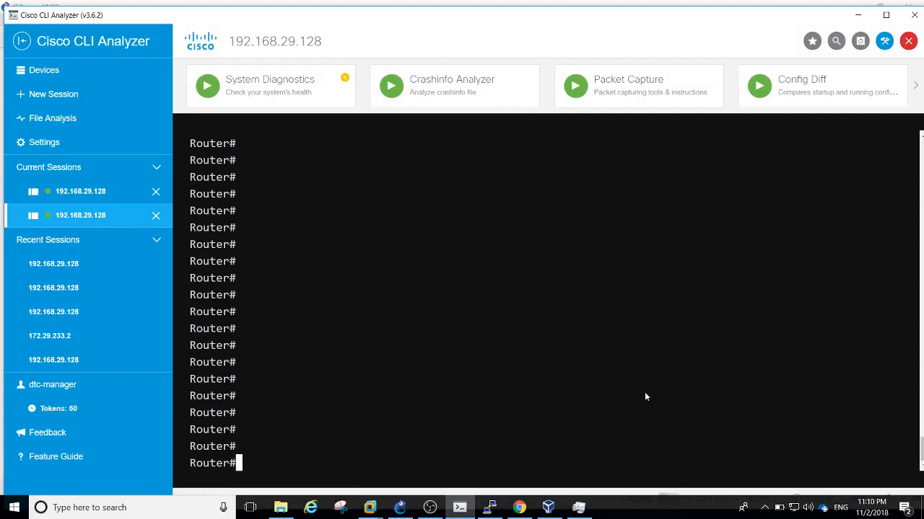
type("sh ip int br")
key("Return")
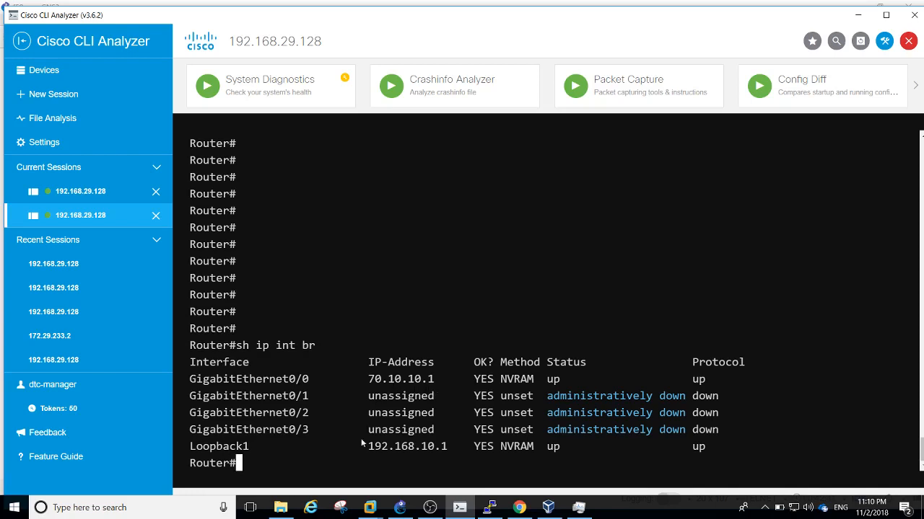
mouse_move(369, 446)
left_mouse_down()
mouse_move(447, 446)
mouse_move(369, 446)
left_mouse_up()
left_click(444, 447)
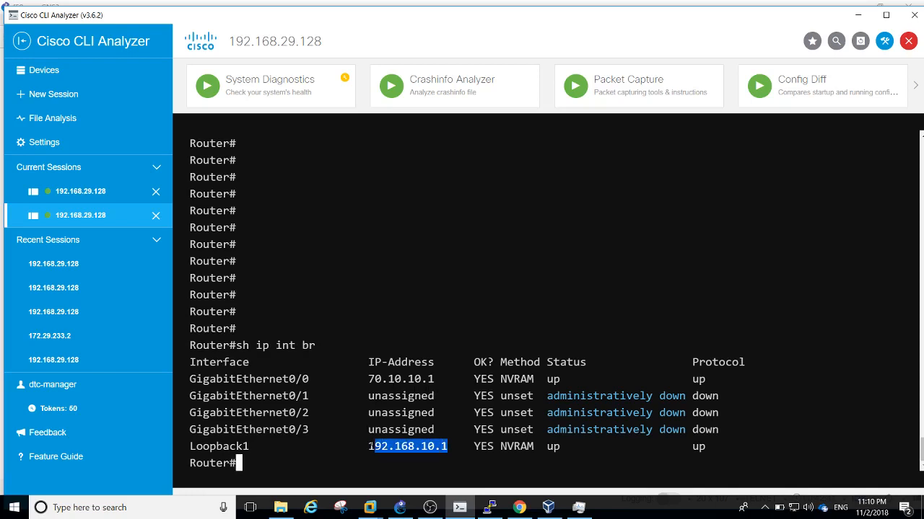
left_click(399, 509)
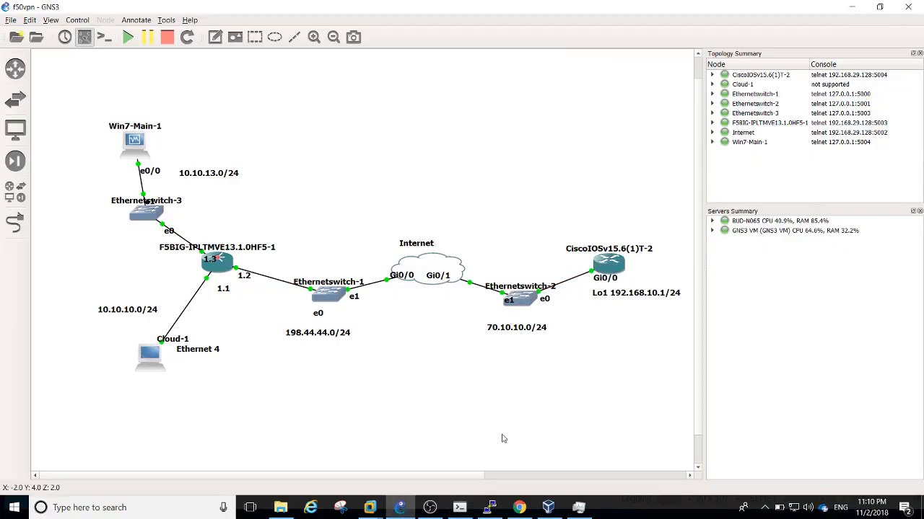
Run 'sh ip route' on the router and highlight the default route 0.0.0.0/0 via 70.10.10.2
left_click(460, 508)
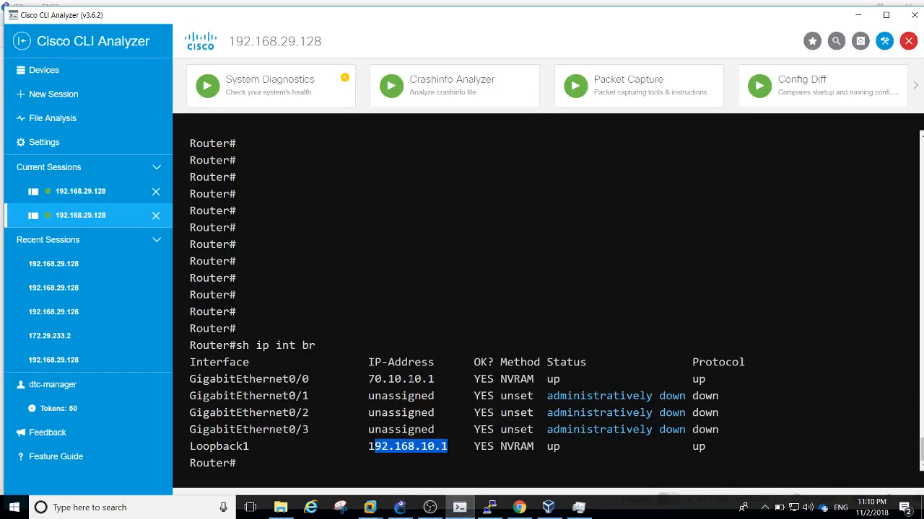
key("Return")
key("Return")
key("Return")
key("Return")
key("Return")
type("sh ip route ]")
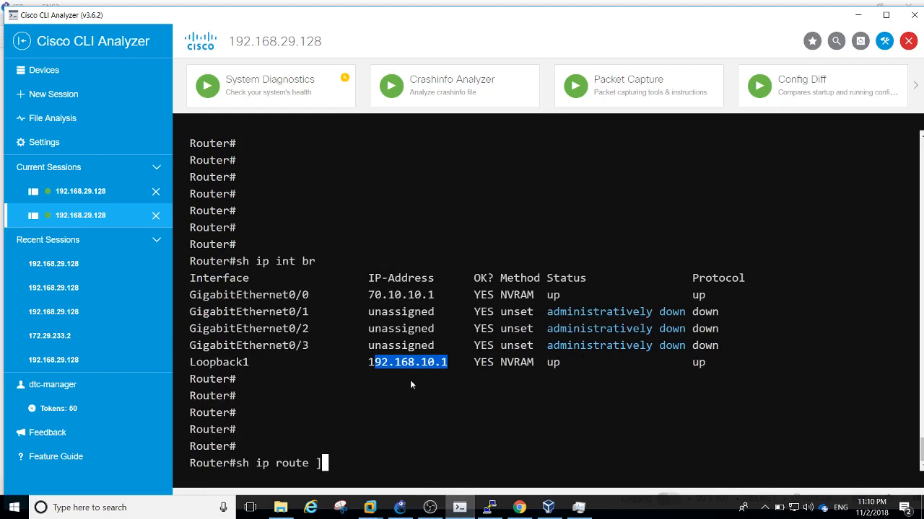
key("BackSpace")
key("Return")
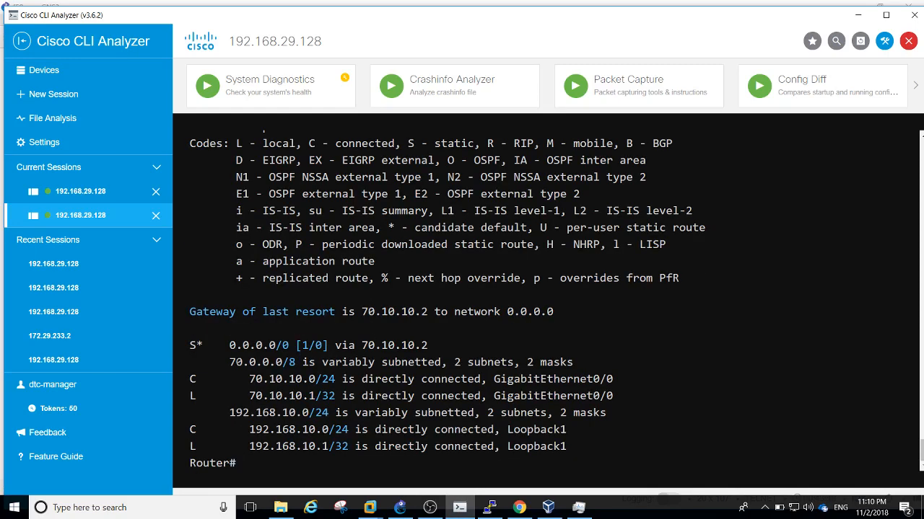
left_click_drag(237, 346, 294, 345)
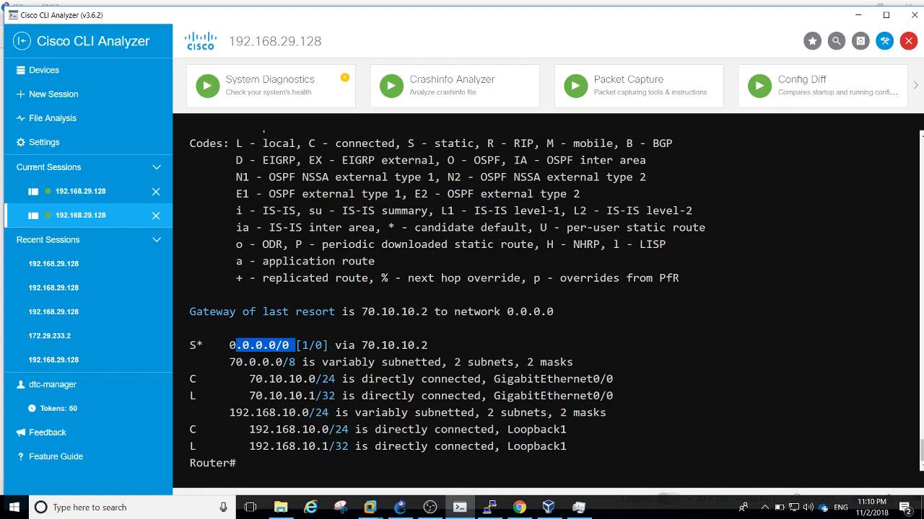
left_click_drag(361, 346, 428, 346)
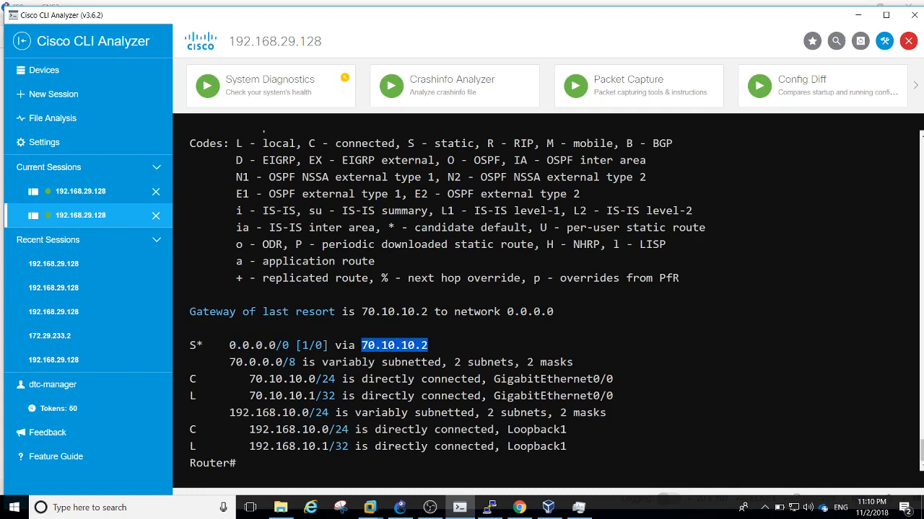
Glance at the F5 BIG-IP console and GNS3, then return to CLI Analyzer
left_click(487, 513)
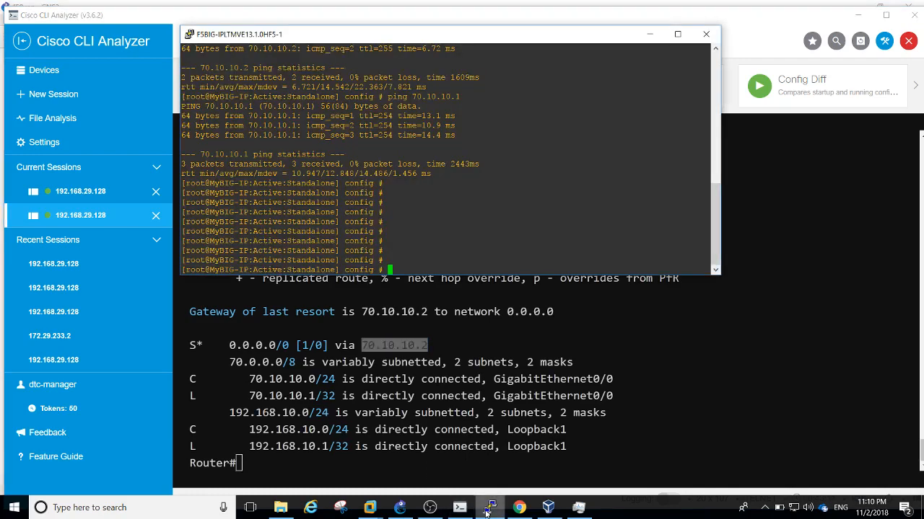
left_click(486, 512)
left_click(397, 513)
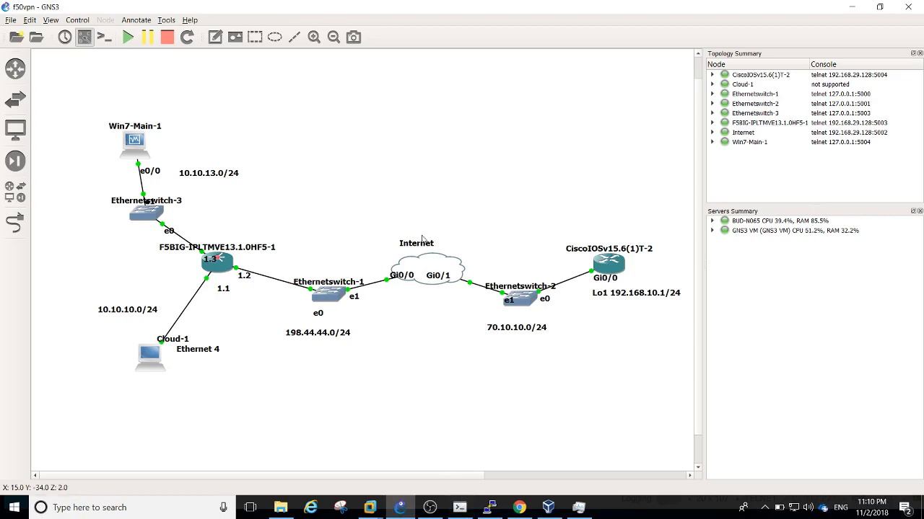
left_click(462, 509)
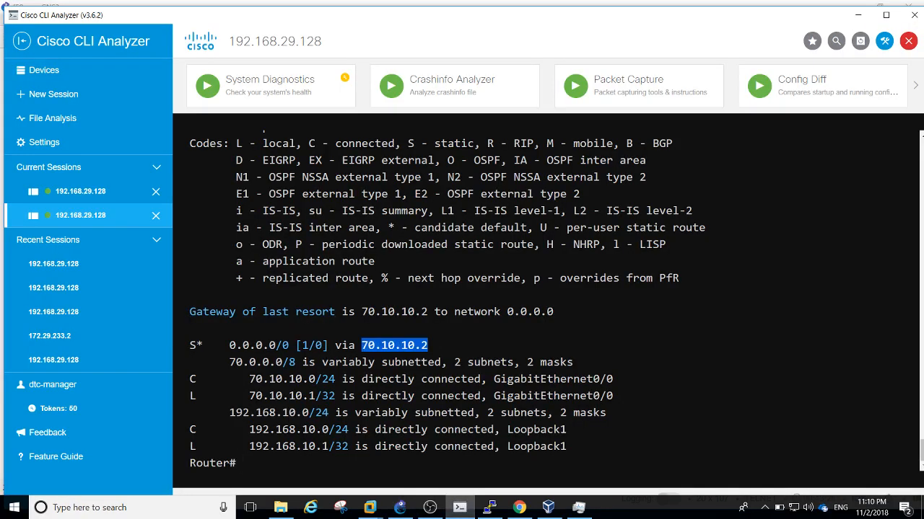
Run 'sh ip int br' on the Internet router, noting 198.44.44.2 and 70.10.10.2
left_click(88, 194)
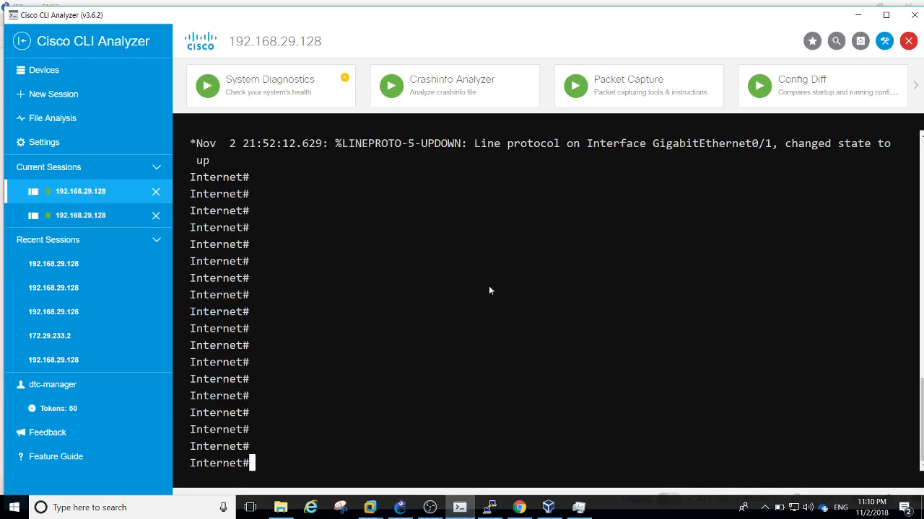
type("]")
key("Return")
key("Return")
key("Return")
key("Return")
key("Return")
type("sh ip int br")
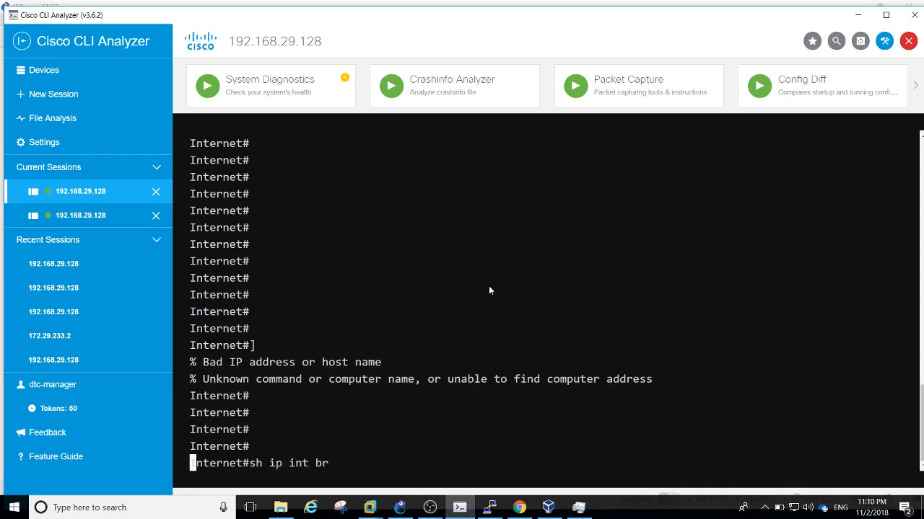
key("Return")
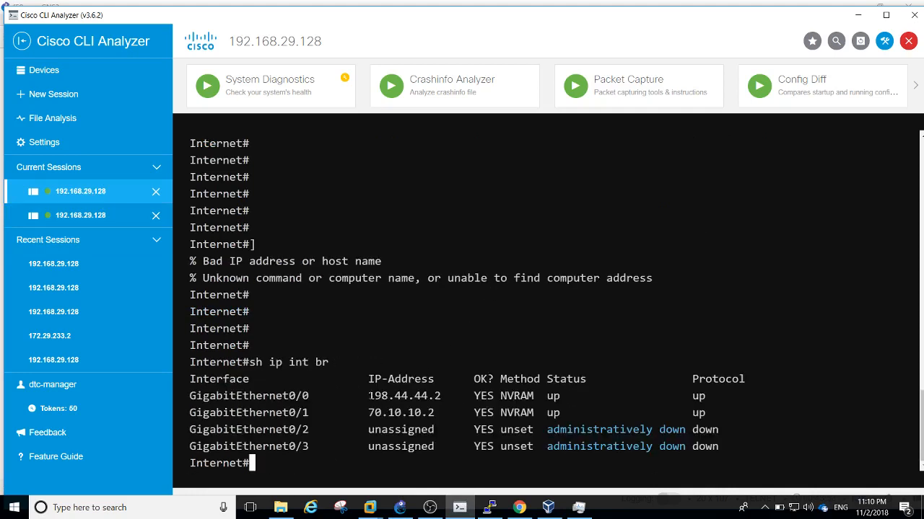
left_click_drag(368, 396, 442, 396)
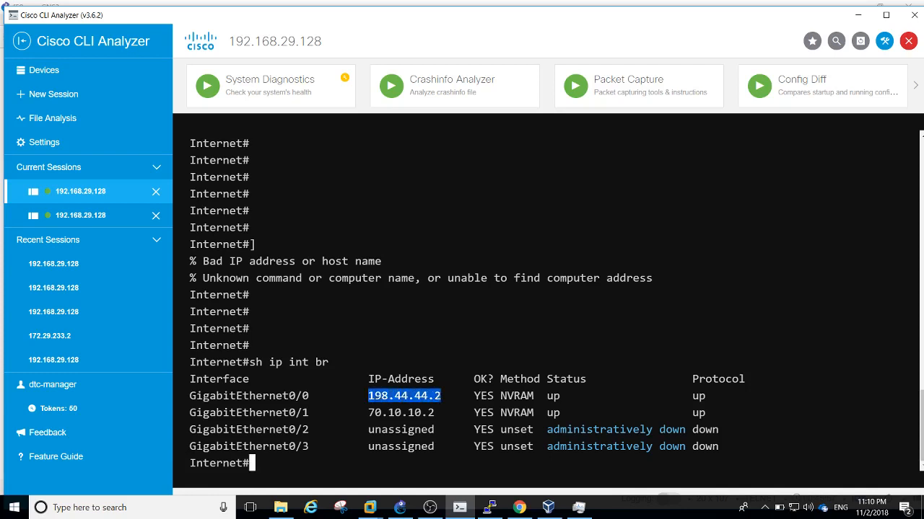
left_click(441, 396)
left_click_drag(381, 413, 368, 413)
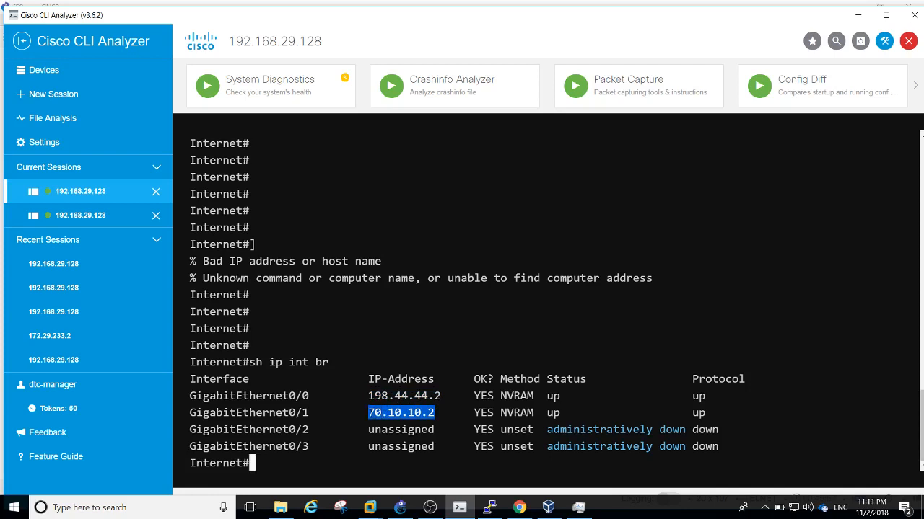
Display the Internet router's routing table with 'sh ip route'
type("sh ip route")
key("Return")
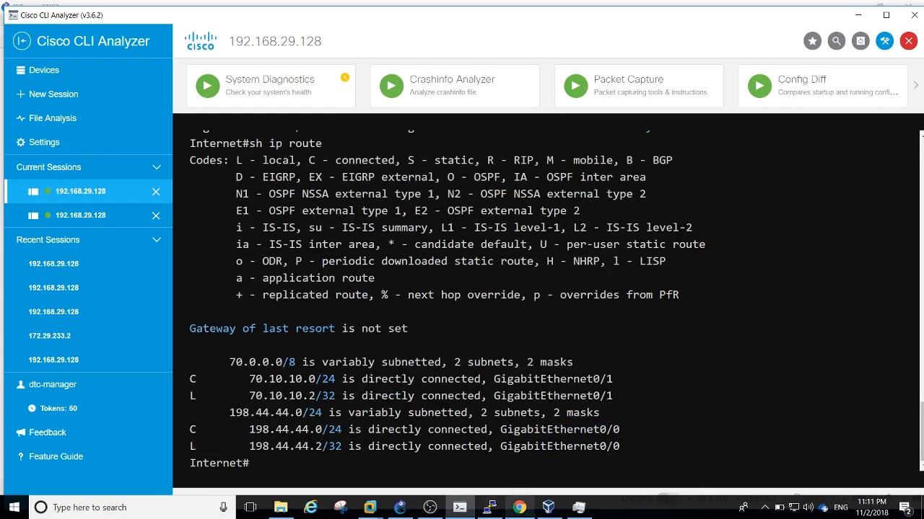
left_click(437, 515)
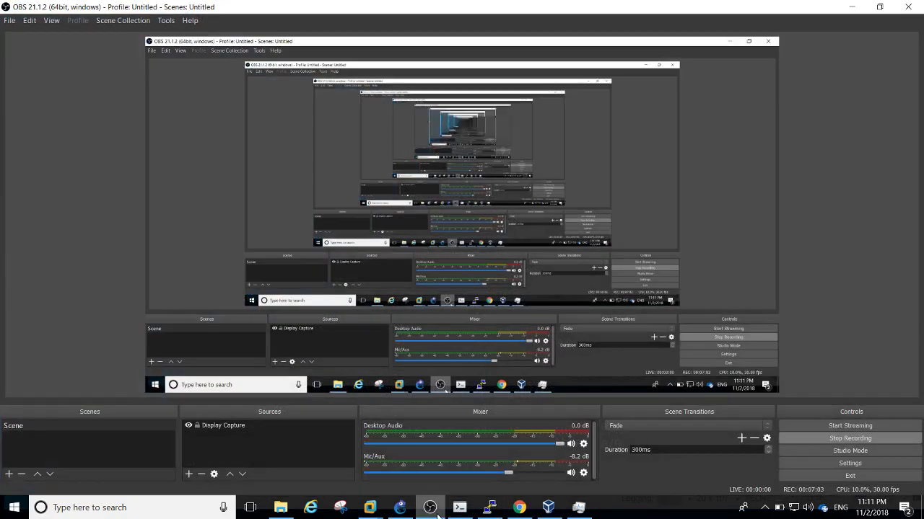
left_click(437, 516)
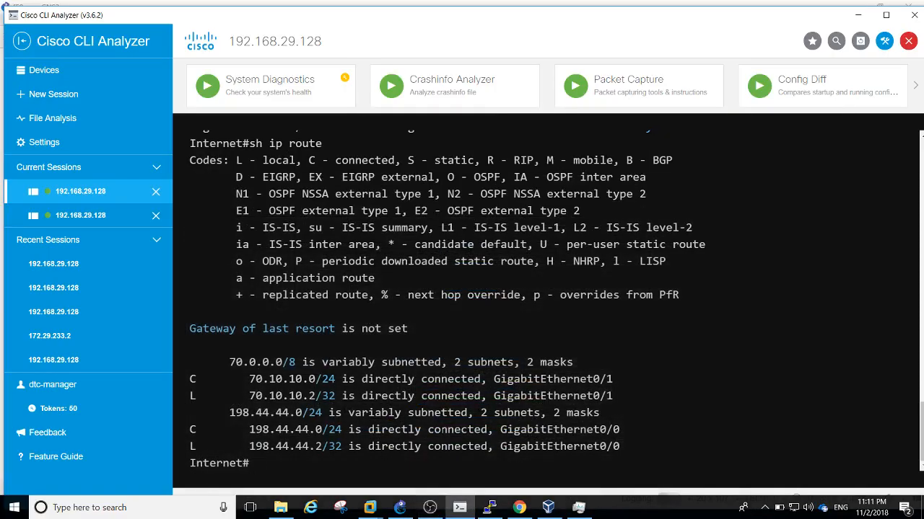
left_click(401, 509)
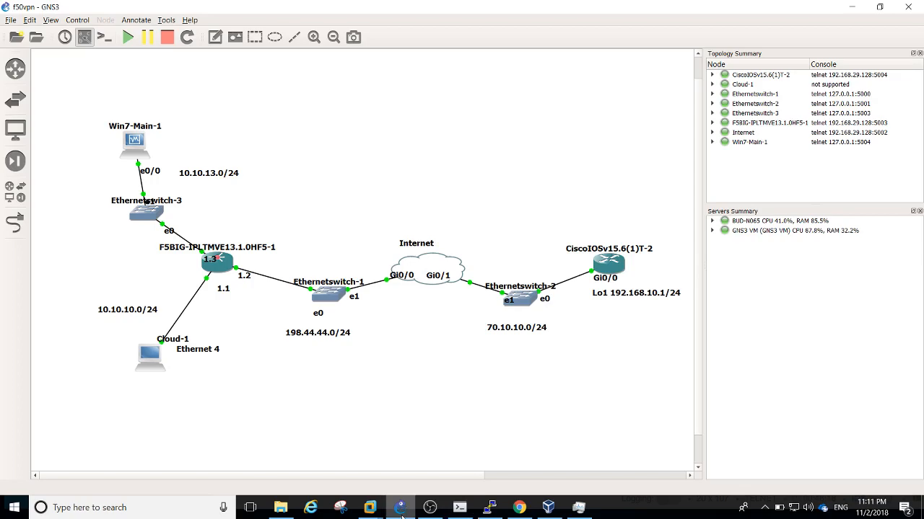
left_click(460, 510)
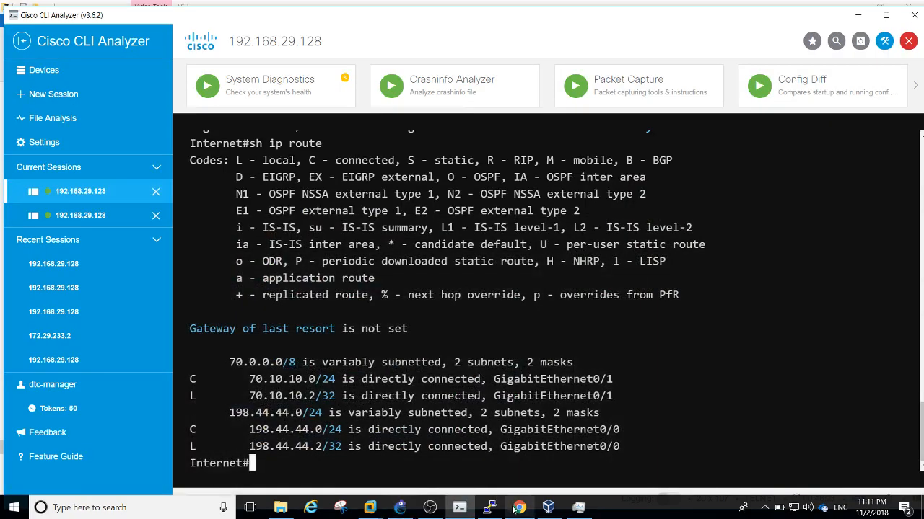
Refresh the F5 BIG-IP console prompt and bring the BIG-IP browser page forward
left_click(494, 512)
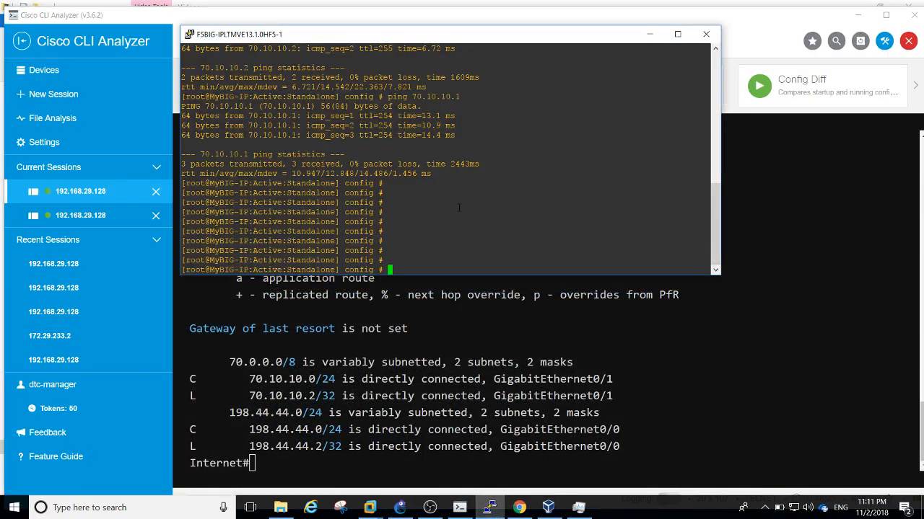
key("Return")
key("Return")
key("Return")
key("Return")
key("Return")
key("Return")
key("Return")
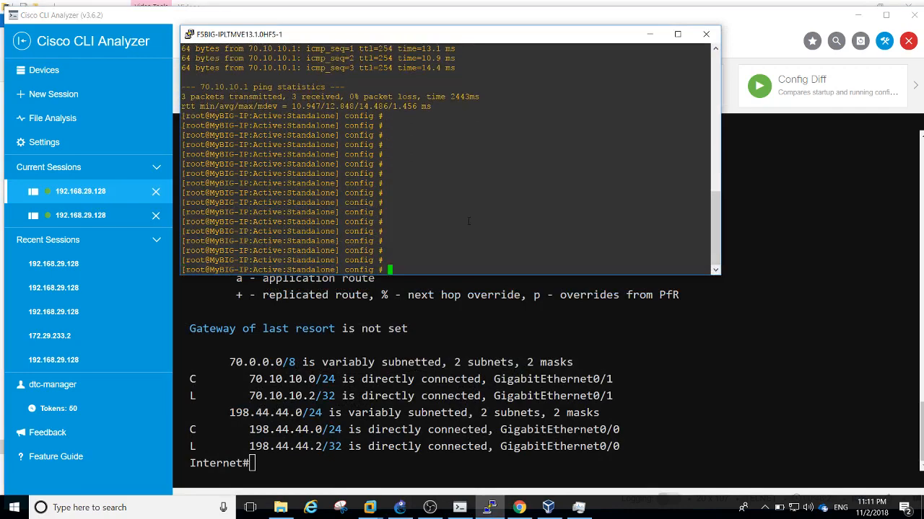
left_click(519, 507)
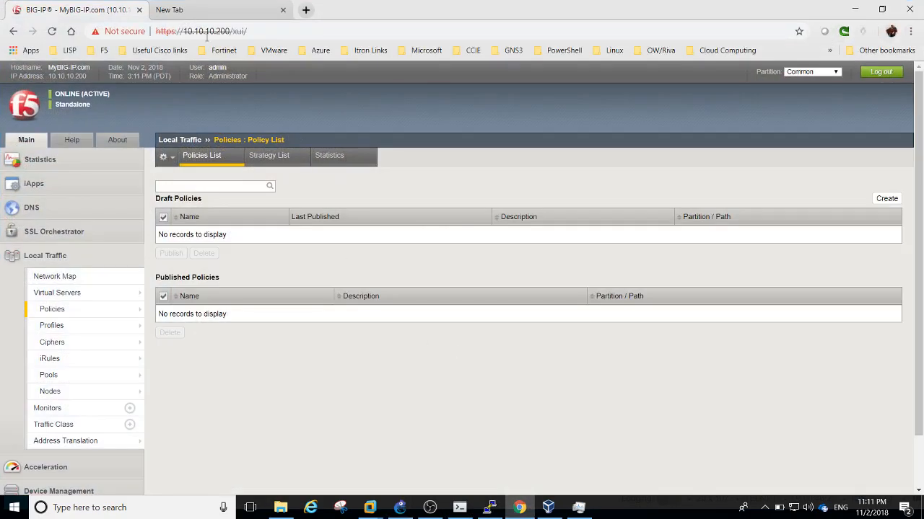
Close the BIG-IP tab in Chrome, leaving an empty New Tab
left_click(167, 10)
left_click(139, 10)
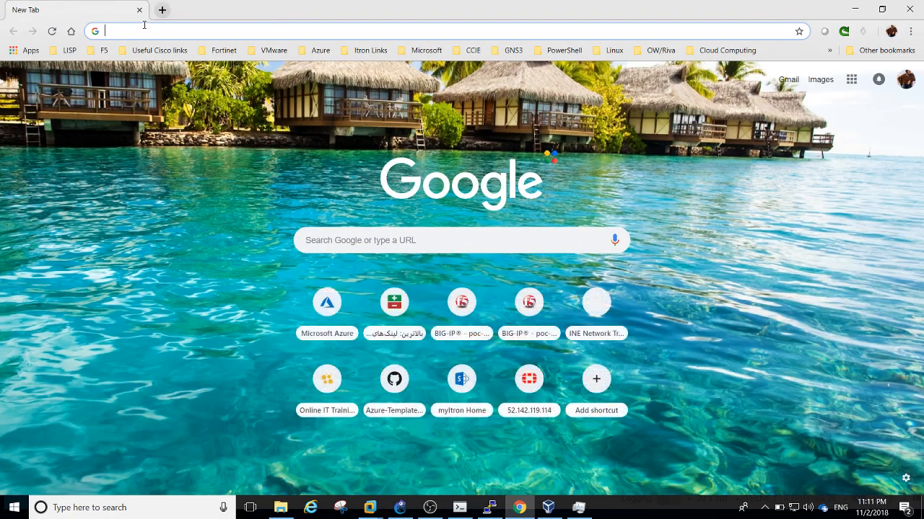
type("htt")
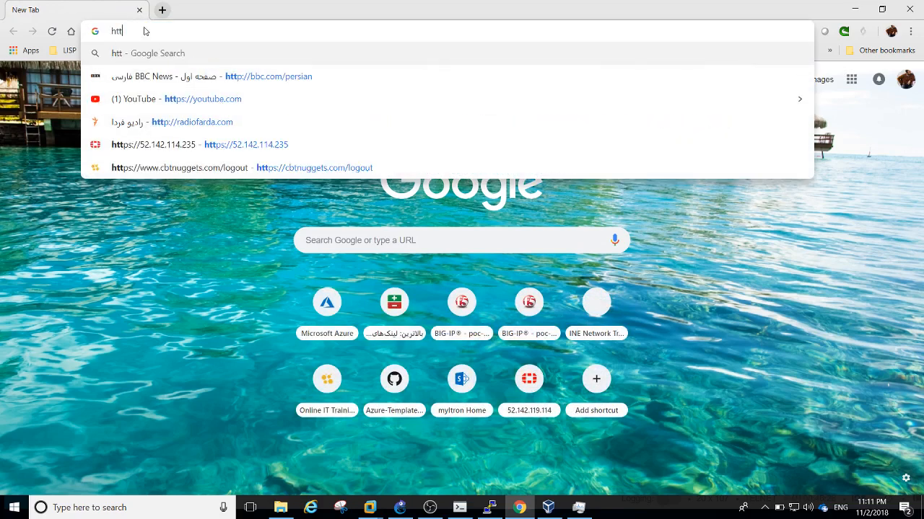
key("BackSpace")
key("BackSpace")
key("BackSpace")
Run ipconfig in a host command prompt and select Ethernet 4's details with gateway 10.10.10.200
key("super+r")
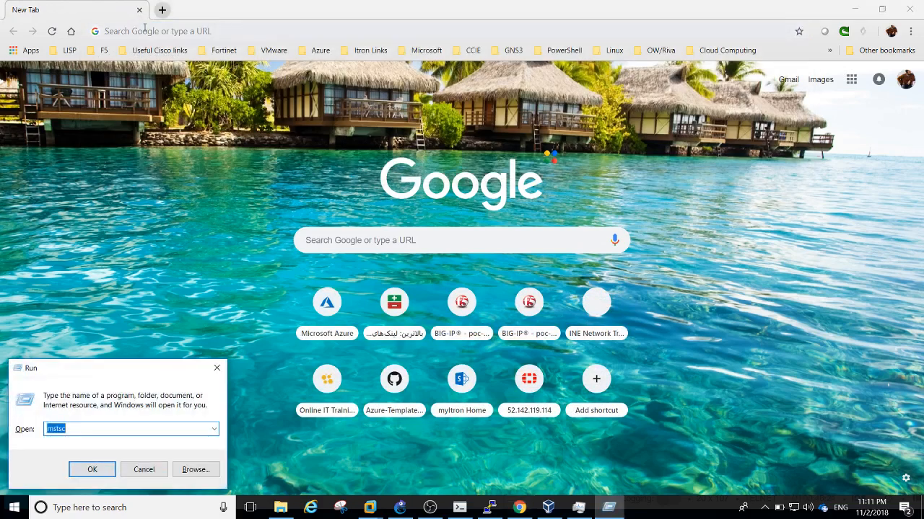
type("cmd")
key("Return")
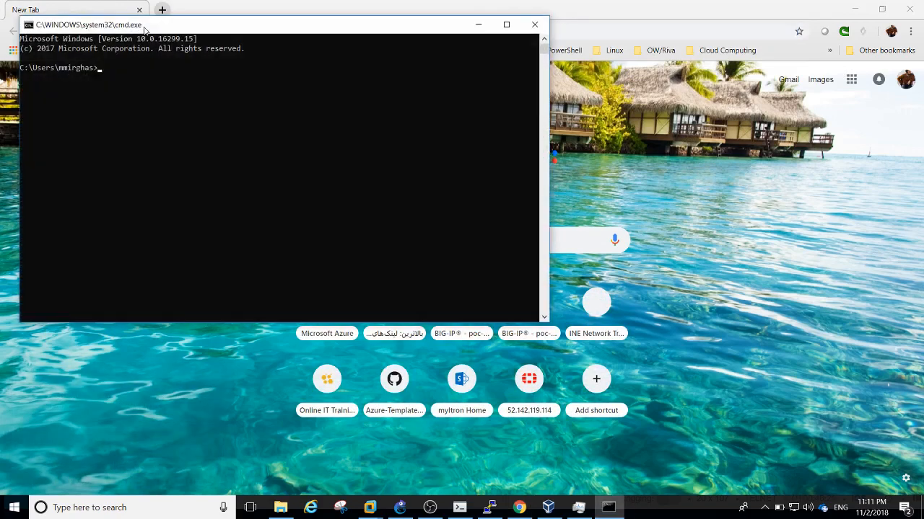
type("ipconfig")
key("Return")
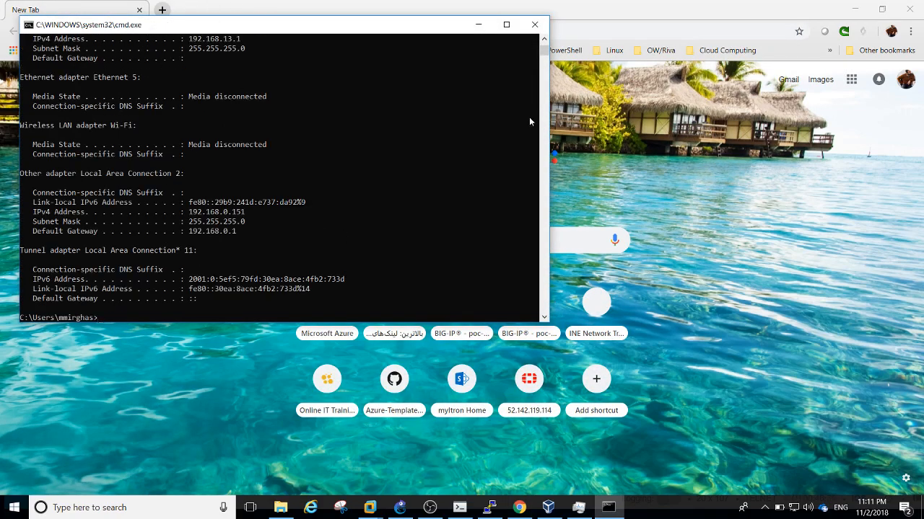
scroll(544, 41, "up", 4)
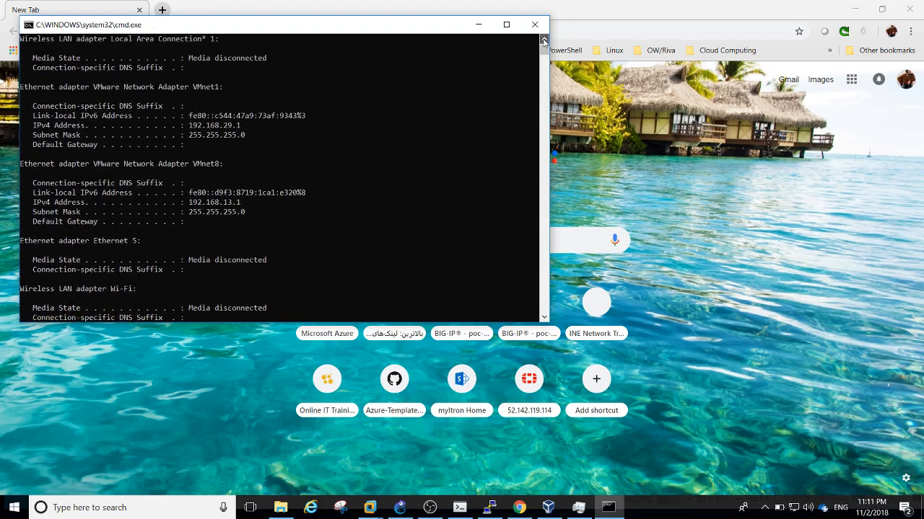
scroll(544, 41, "up", 5)
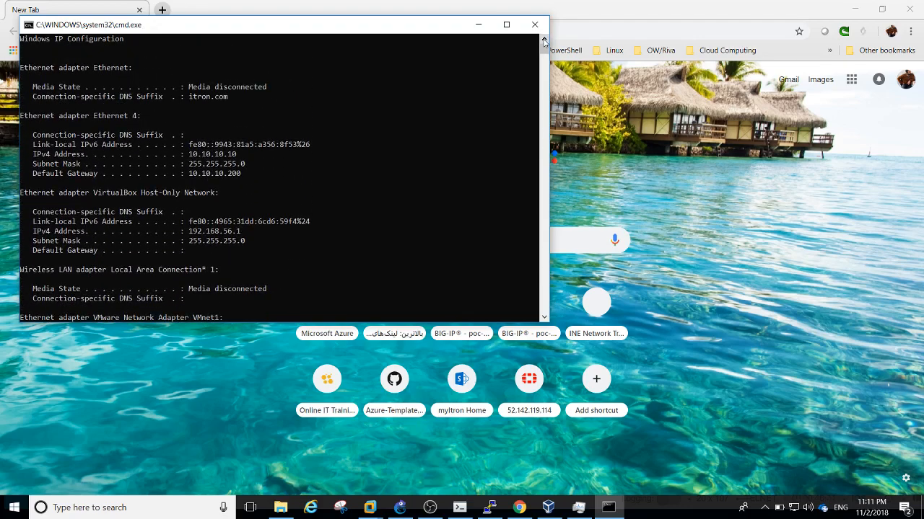
left_click_drag(21, 117, 230, 176)
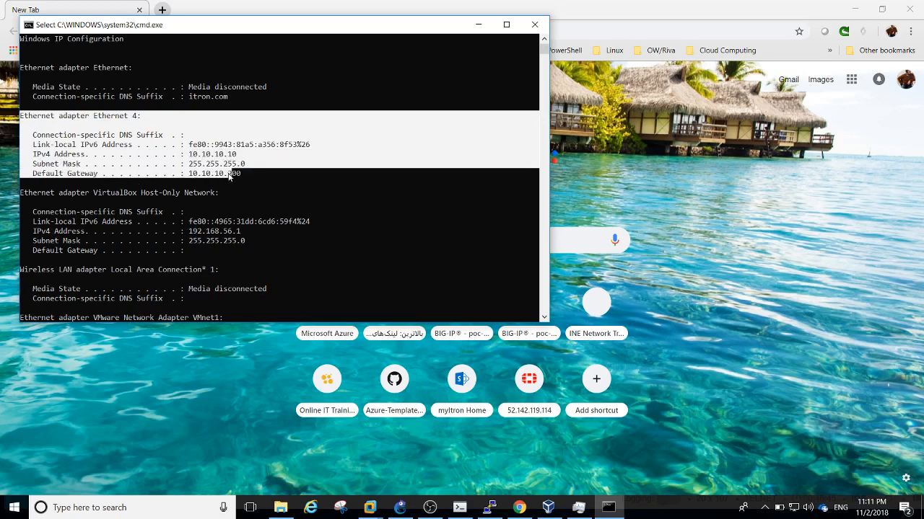
left_click_drag(230, 176, 241, 178)
left_click(400, 507)
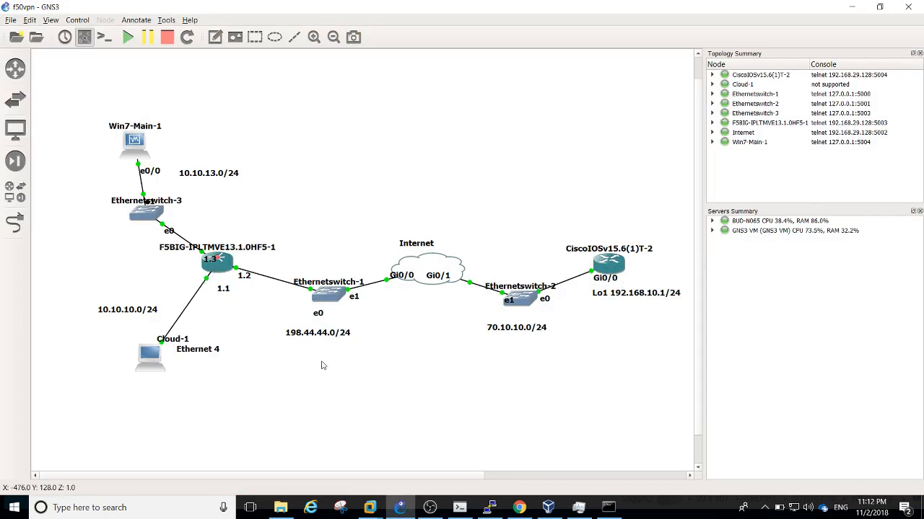
left_click(519, 506)
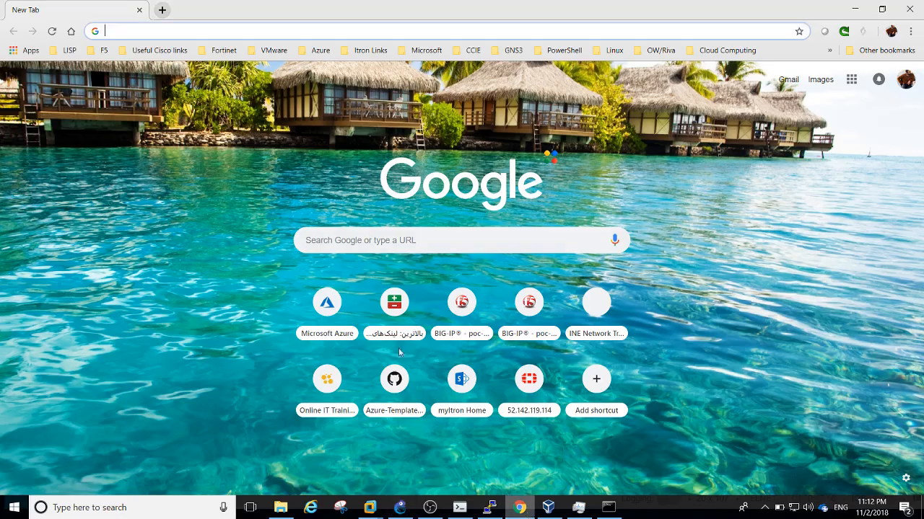
left_click(217, 30)
type("https://")
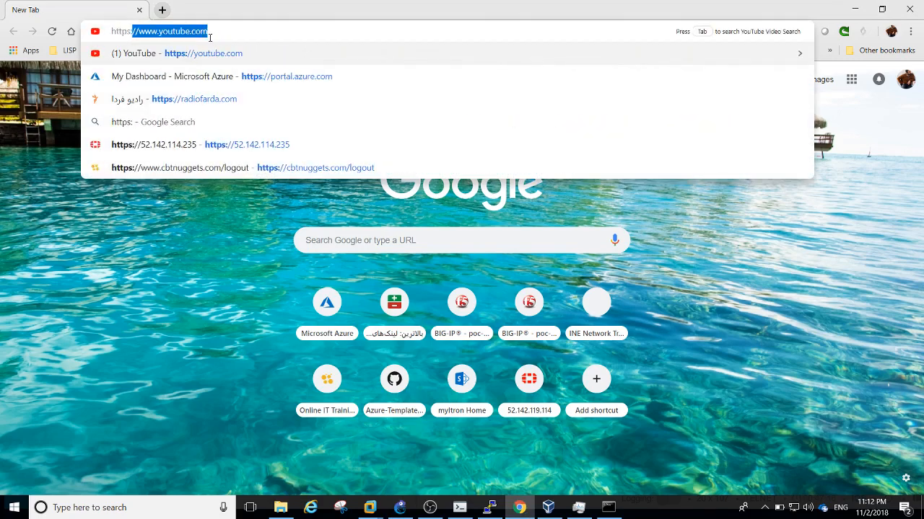
type("1")
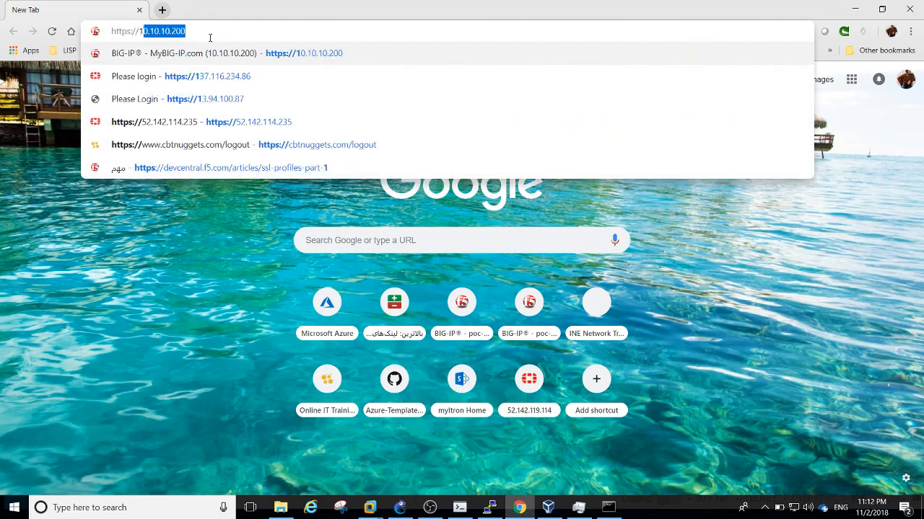
type("0.10.")
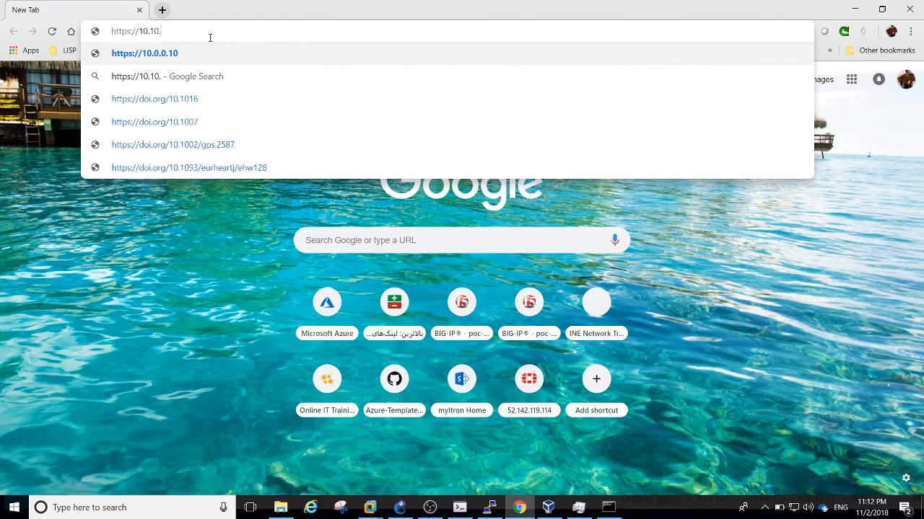
type("10.200")
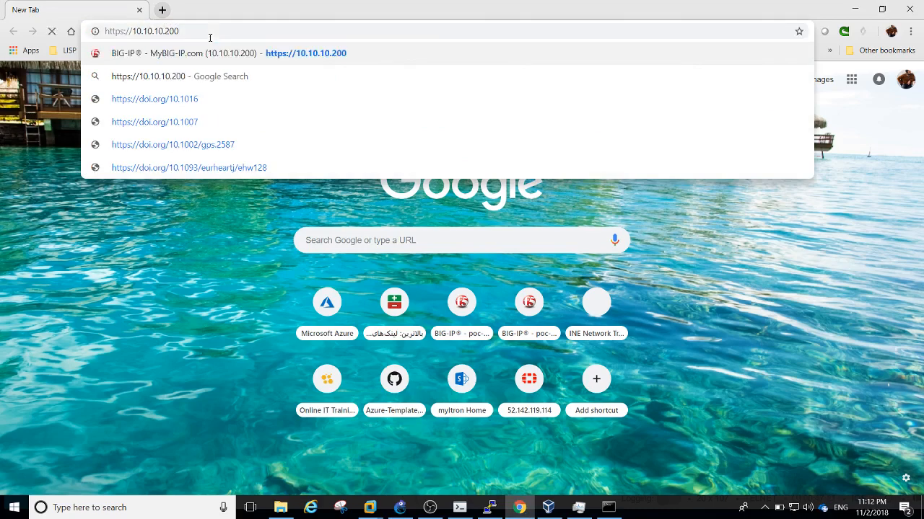
key("Return")
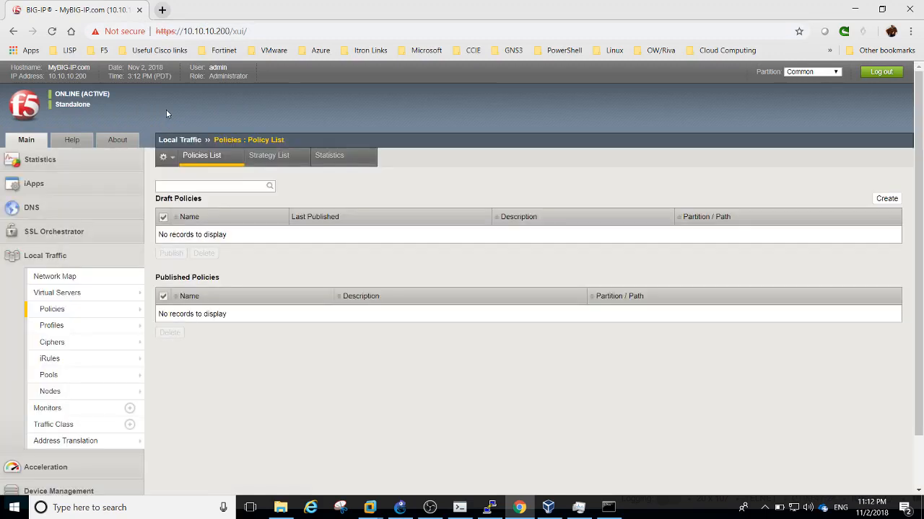
Open the Local Traffic Network Map page and scroll down through it
left_click(71, 276)
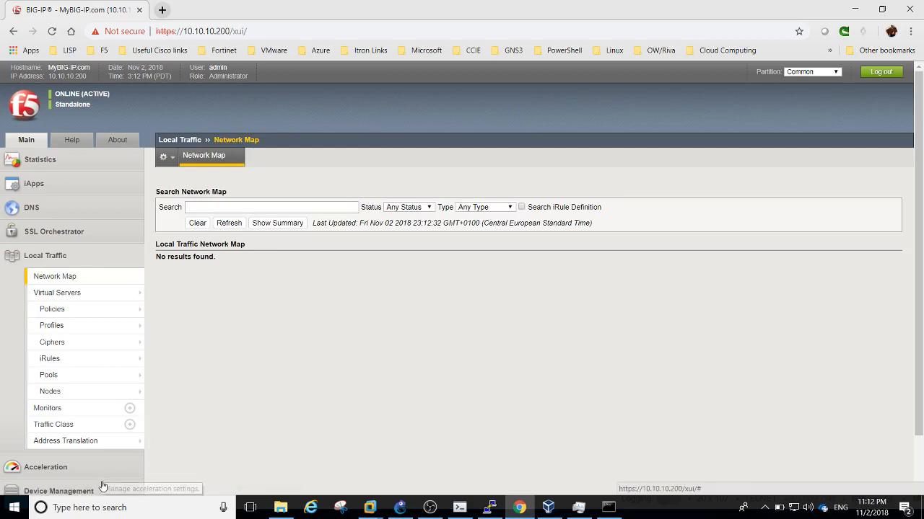
mouse_move(401, 517)
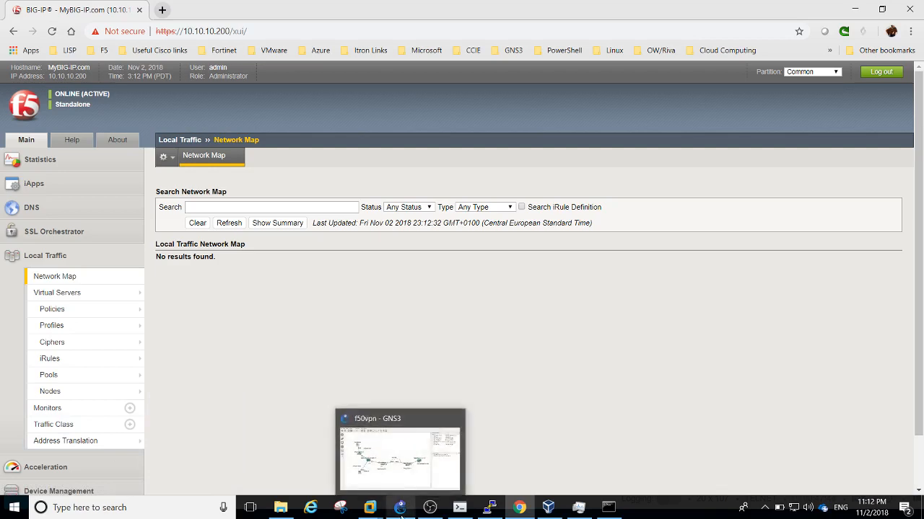
mouse_move(79, 368)
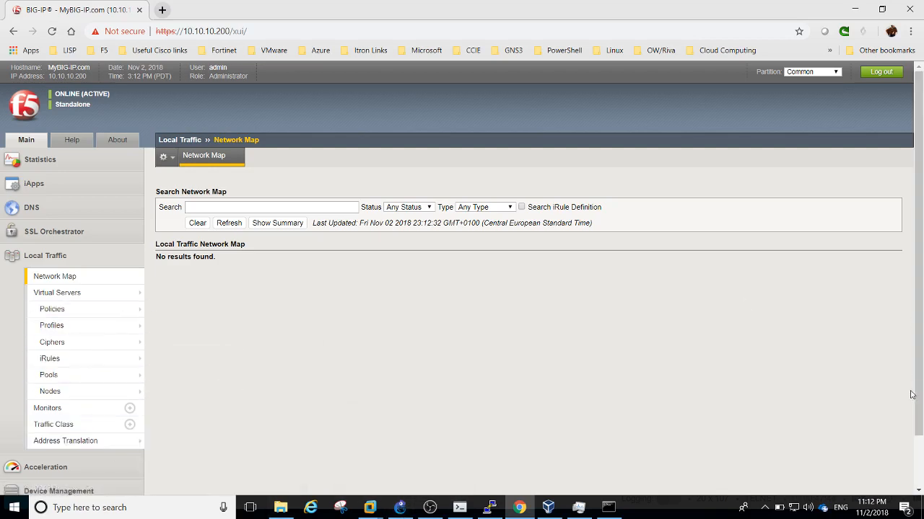
scroll(915, 459, "down", 2)
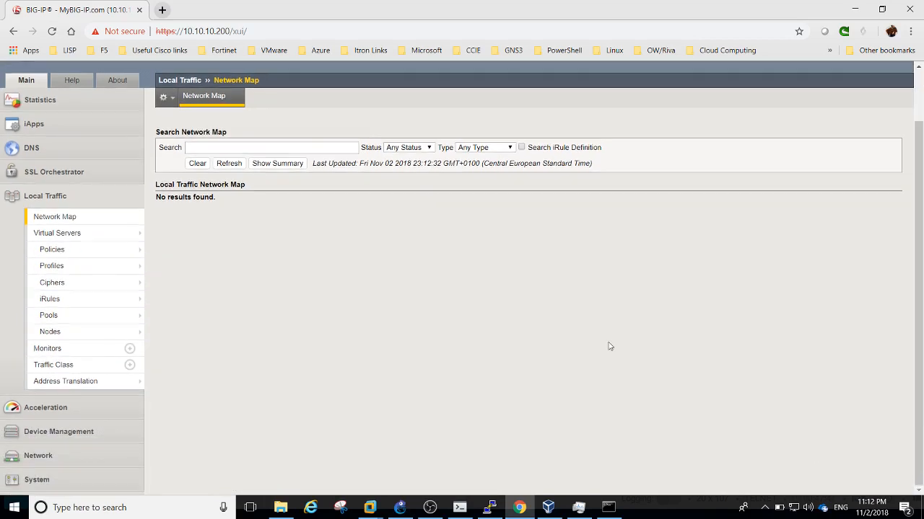
View the VLAN List, then the Self IP list showing External-Self 198.44.44.1 and Internal-Self 10.10.13.200
left_click(36, 480)
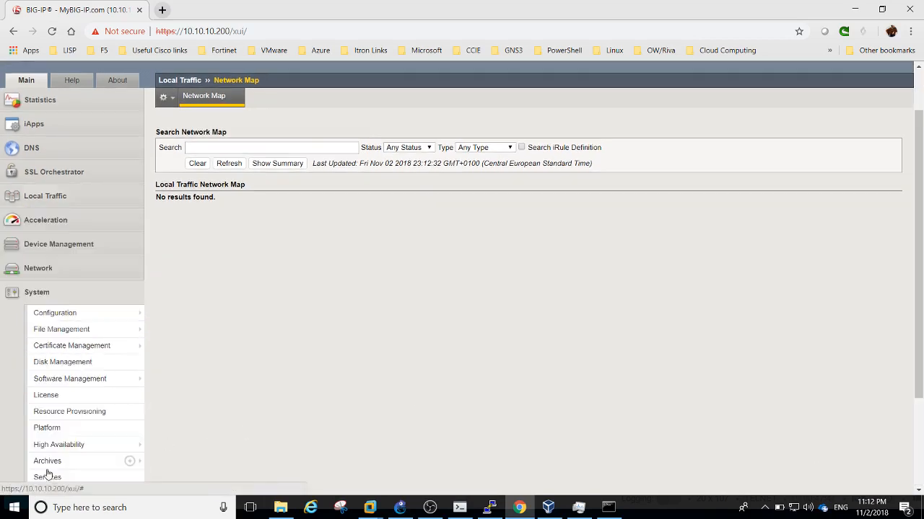
left_click(57, 268)
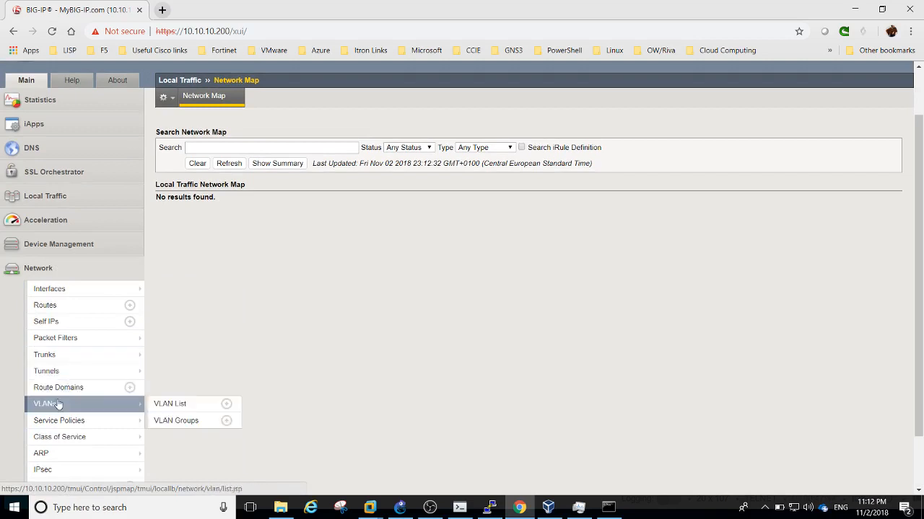
left_click(58, 406)
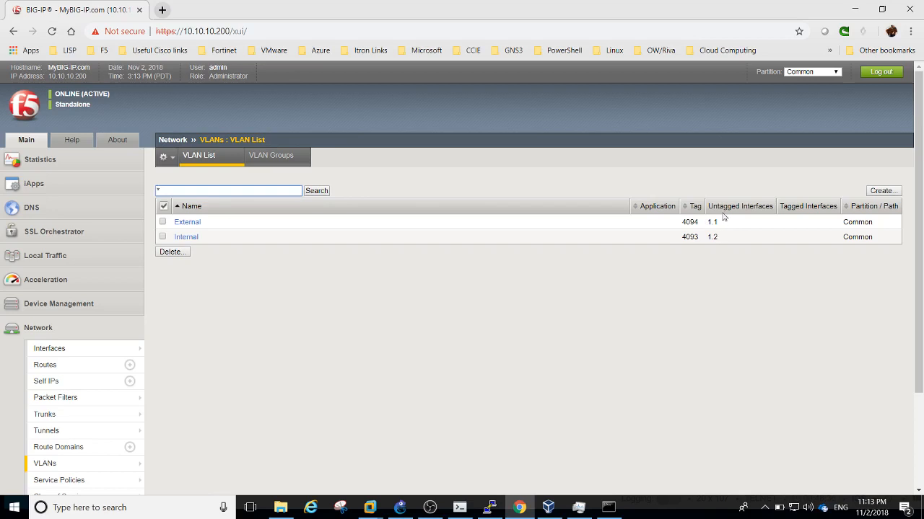
left_click(64, 385)
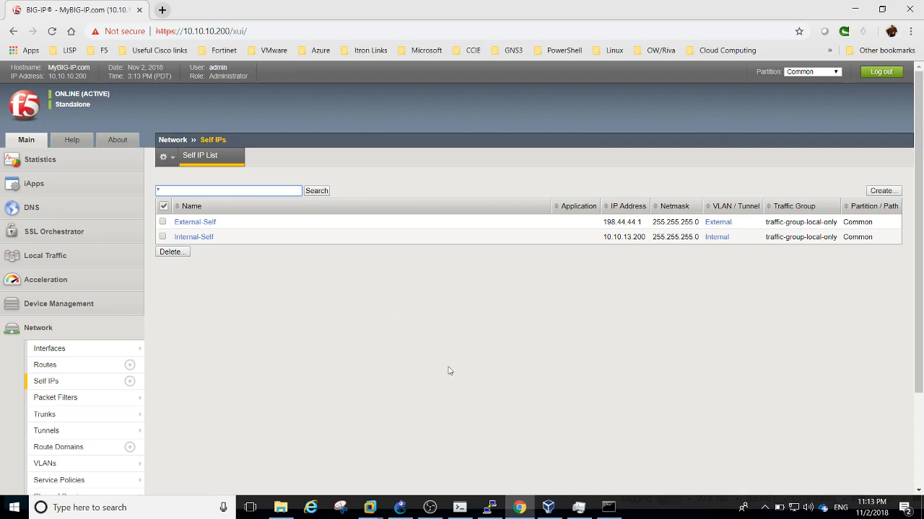
Inspect External-Self's VLAN setting (External) and cancel out without saving
left_click(214, 226)
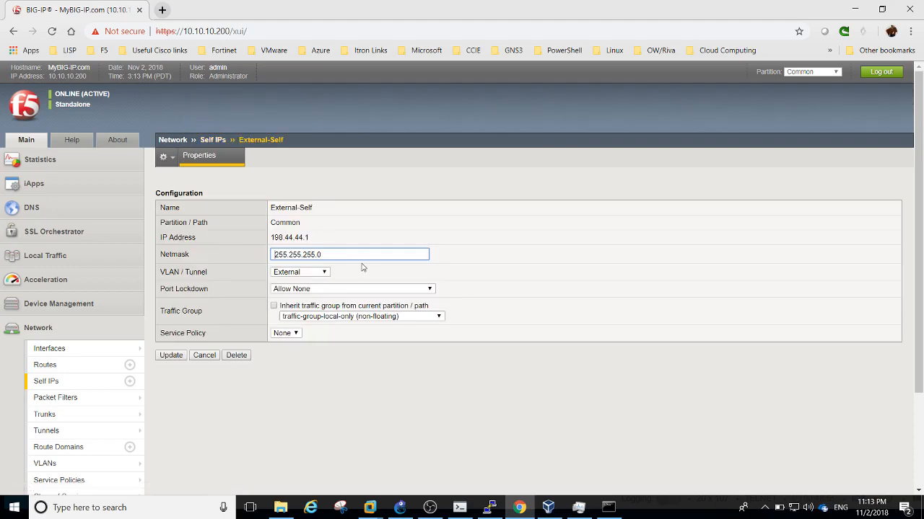
left_click(321, 278)
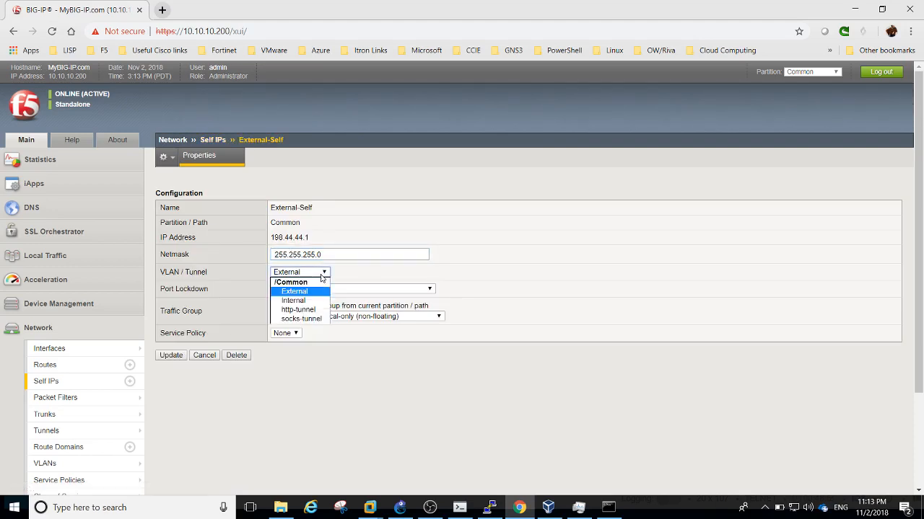
left_click(358, 280)
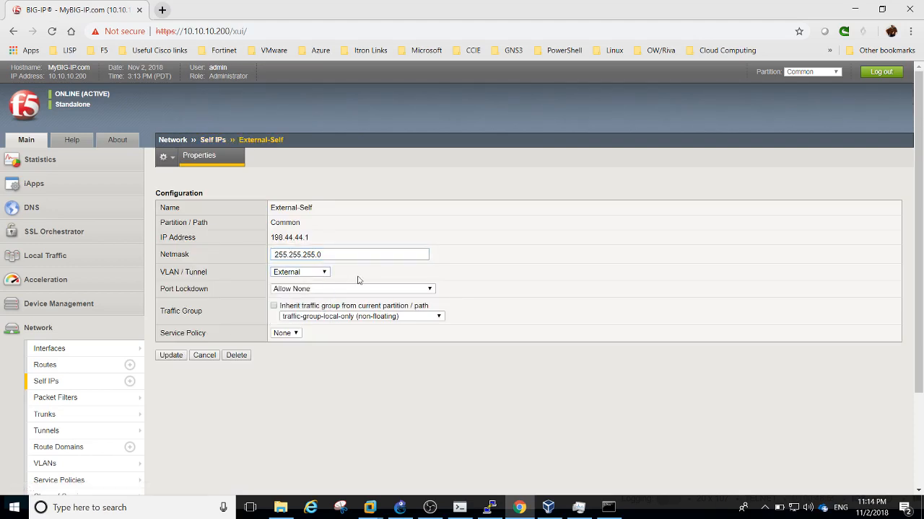
left_click(203, 355)
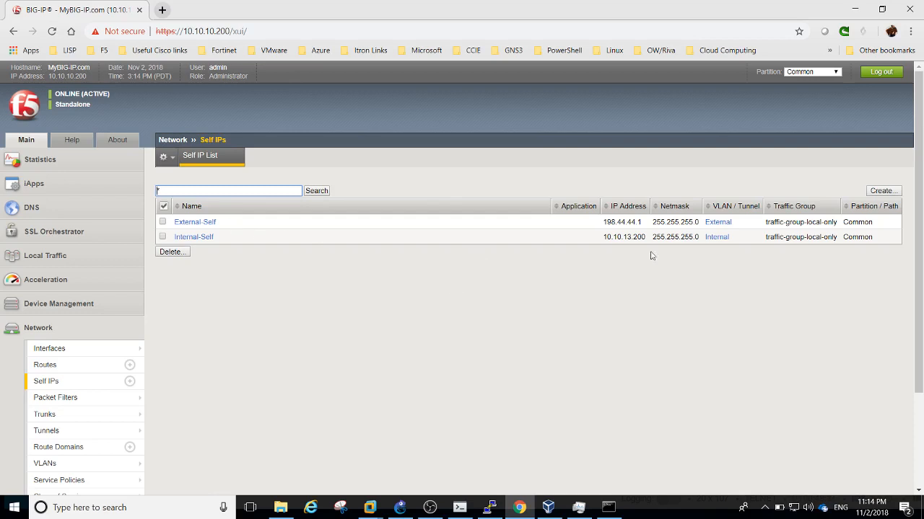
left_click(207, 228)
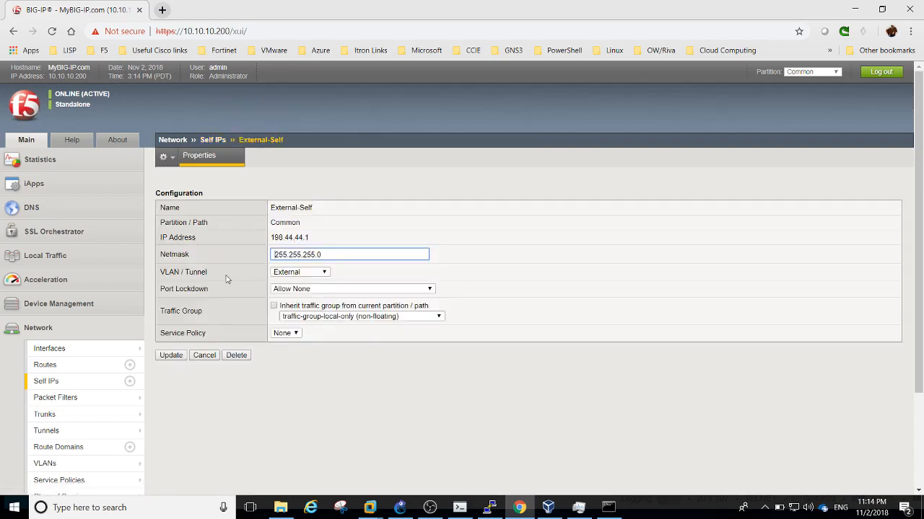
left_click(204, 357)
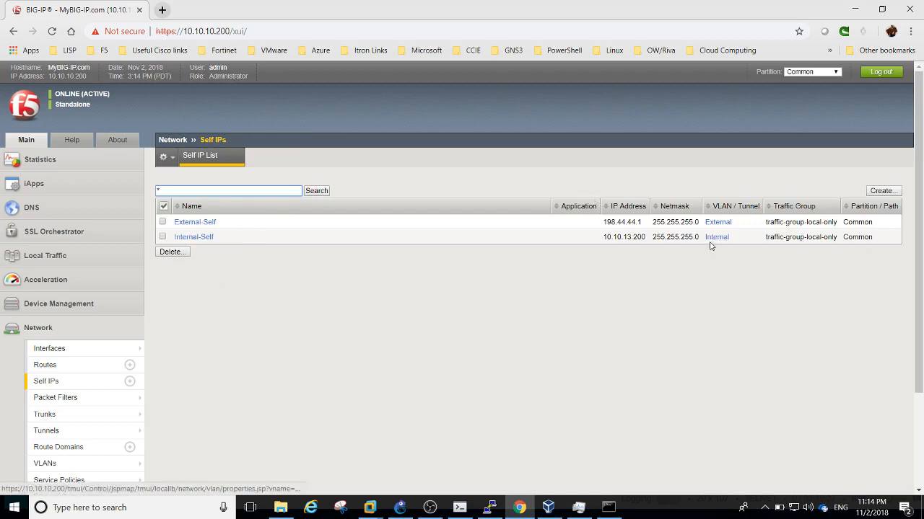
Return to the VLAN List showing External (tag 4094) and Internal (tag 4093)
mouse_move(129, 399)
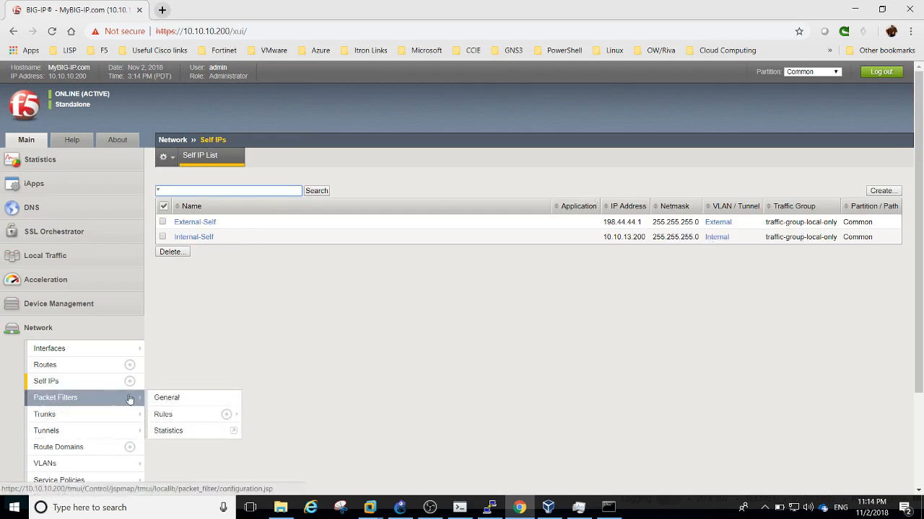
mouse_move(46, 417)
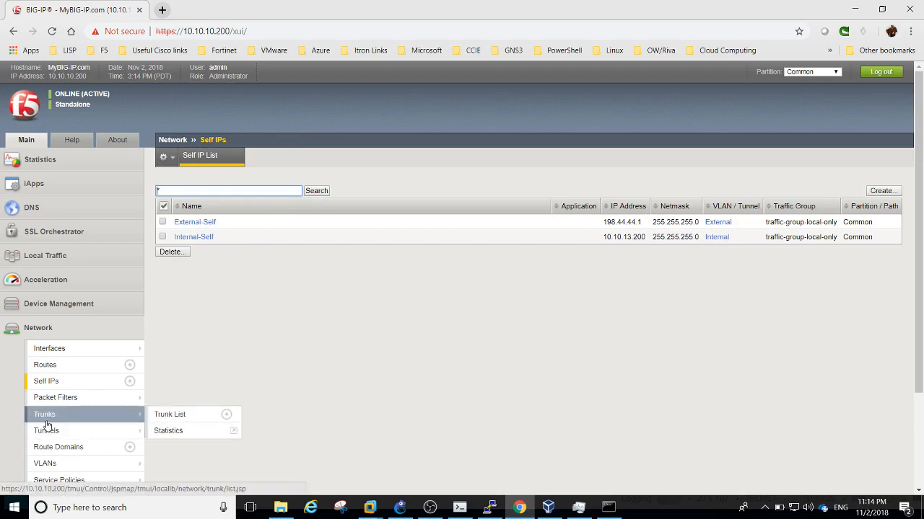
left_click(46, 463)
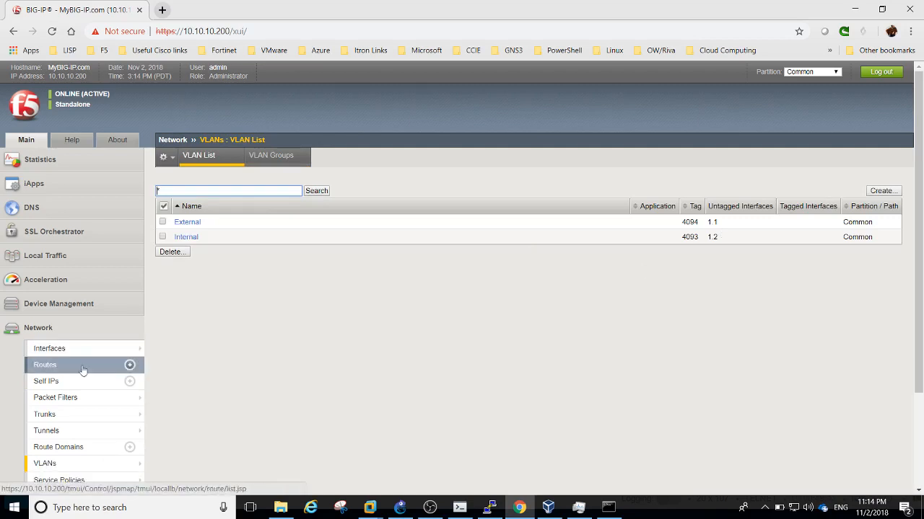
Review the default-route settings, then open the Interface List showing 1.1 and 1.2 up
left_click(60, 371)
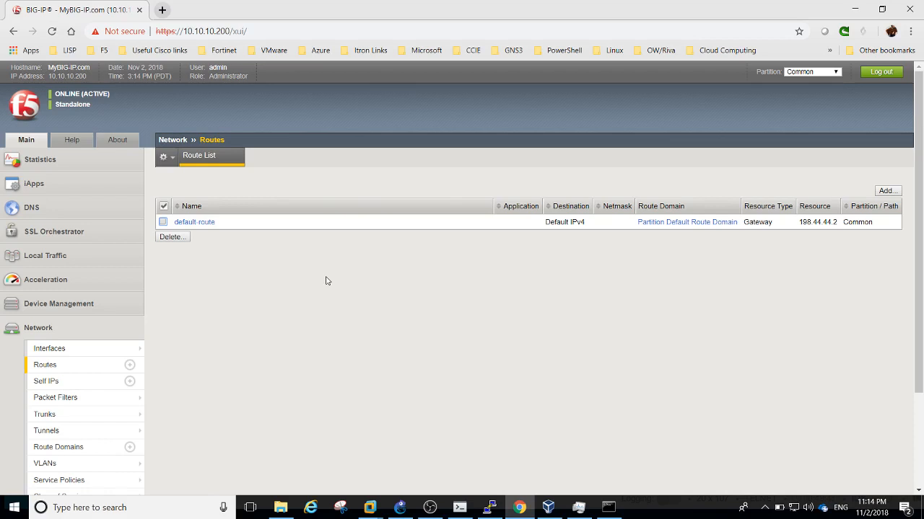
left_click(210, 222)
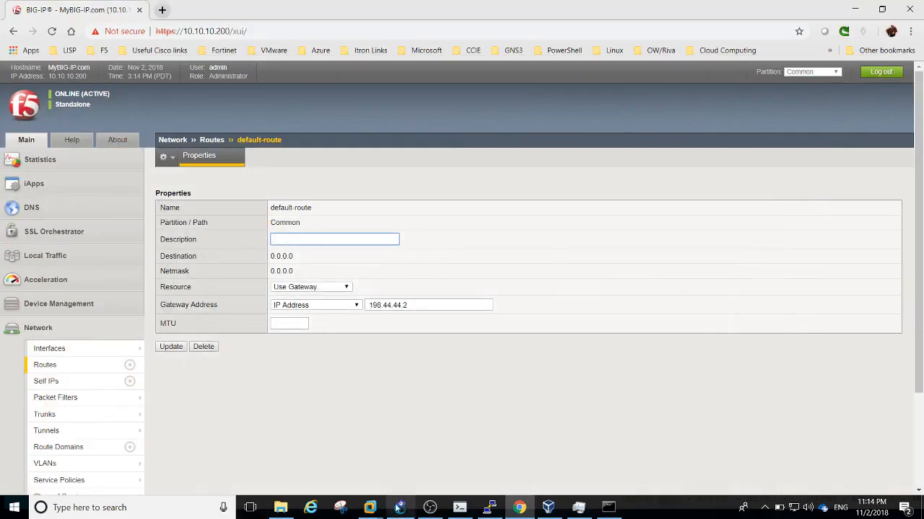
left_click(399, 510)
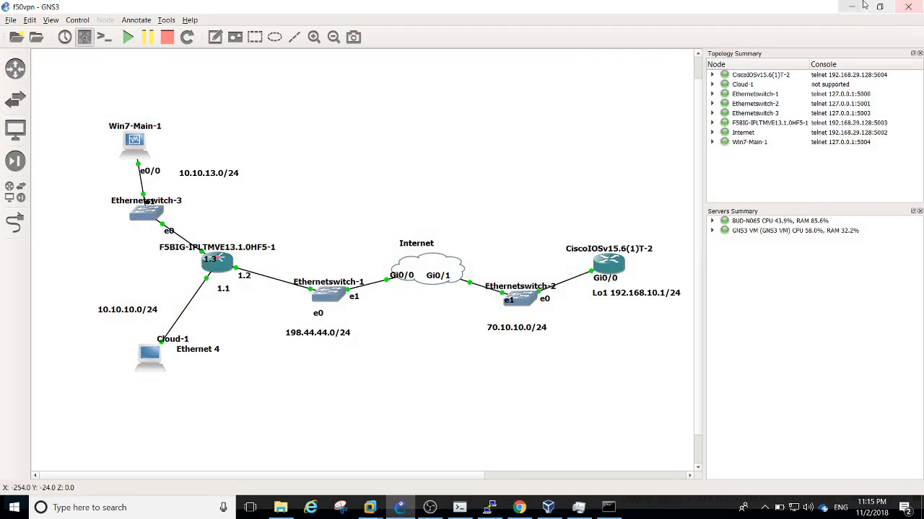
left_click(863, 6)
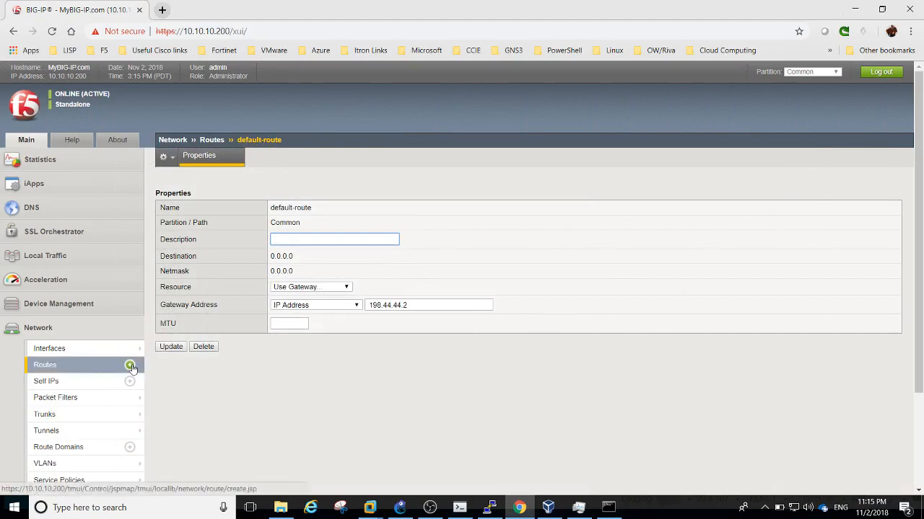
left_click(83, 354)
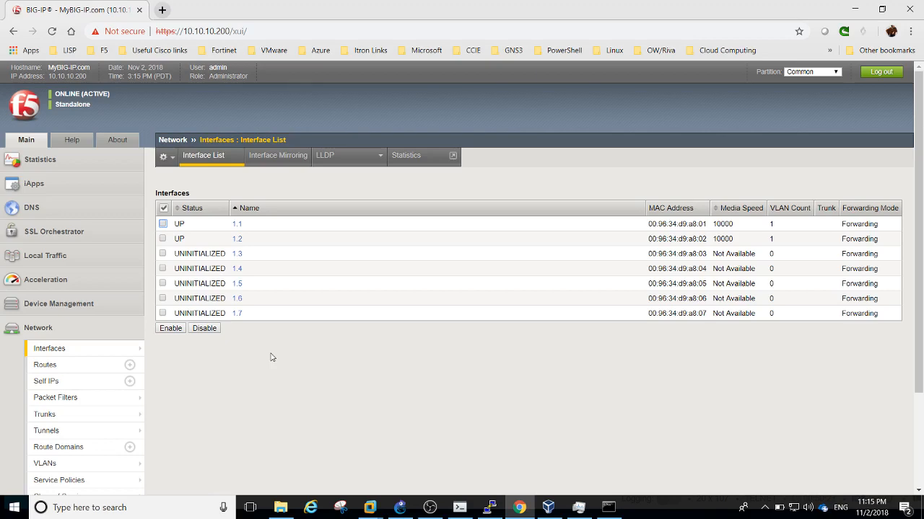
Show interface statistics with traffic counts for mgmt, 1.1 and 1.2
left_click(400, 508)
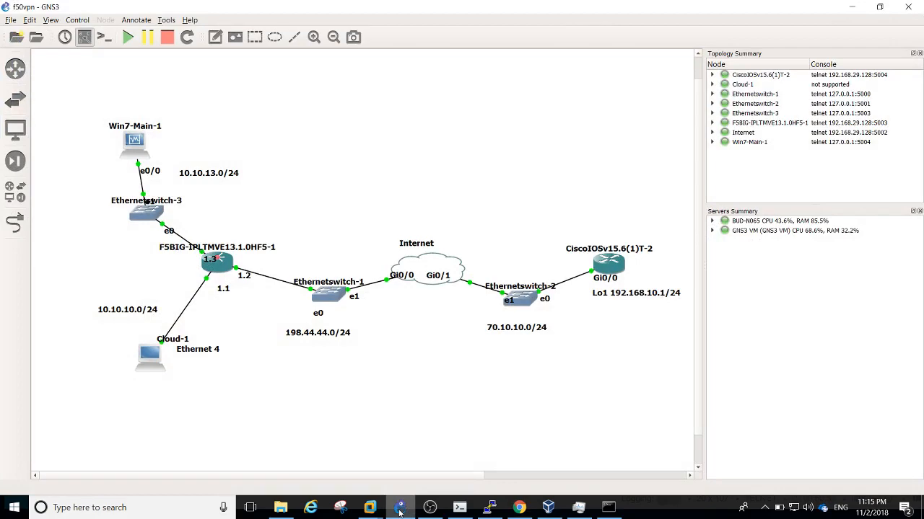
left_click(399, 510)
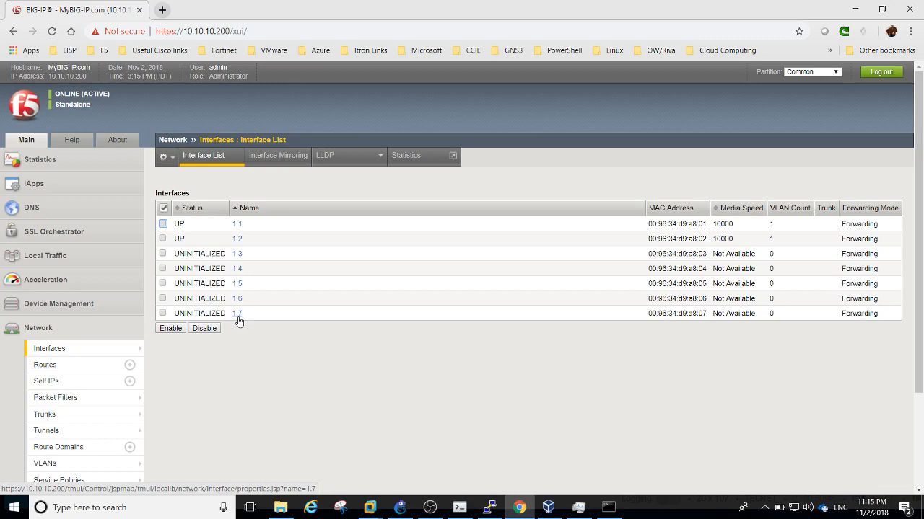
left_click(403, 160)
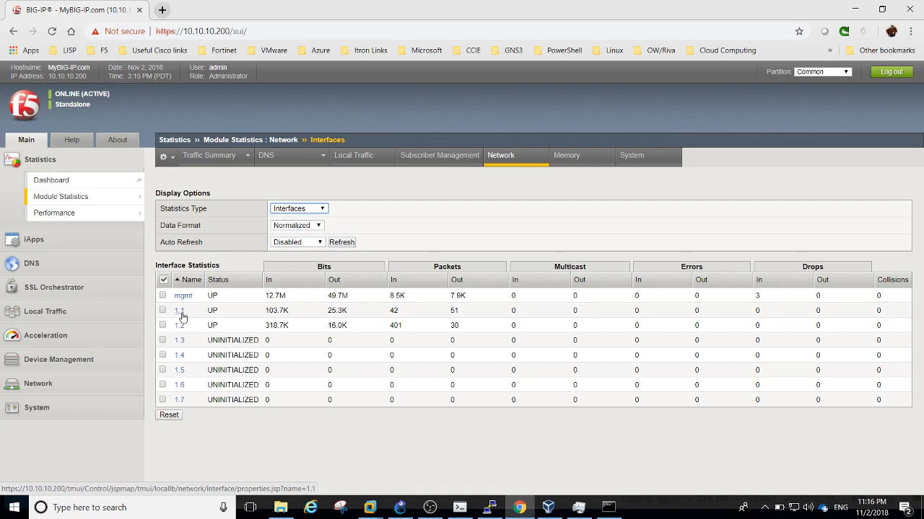
Compare the GNS3 topology with the BIG-IP interface statistics, then expand Local Traffic in the Main navigation
left_click(398, 503)
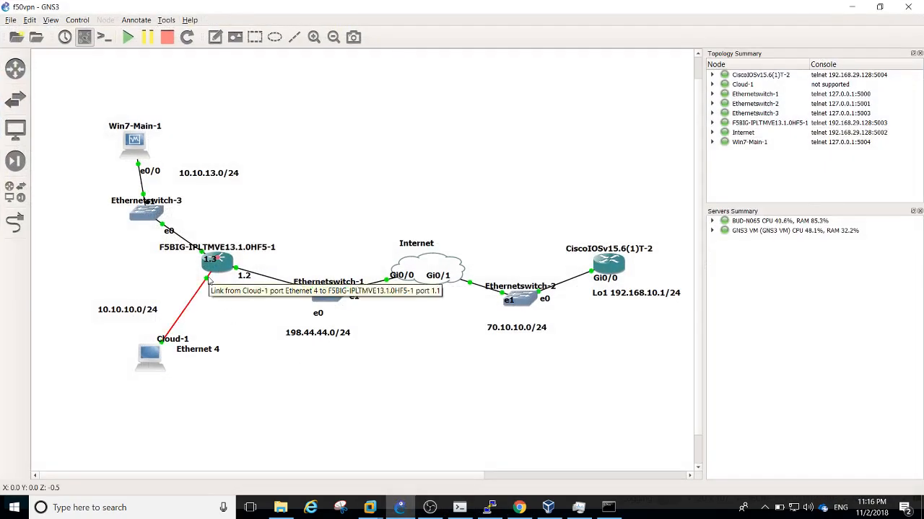
mouse_move(216, 272)
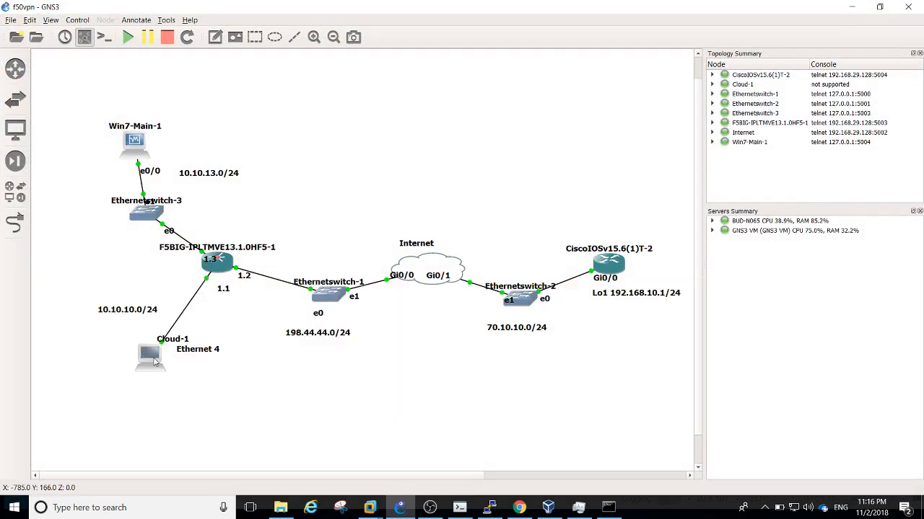
mouse_move(154, 362)
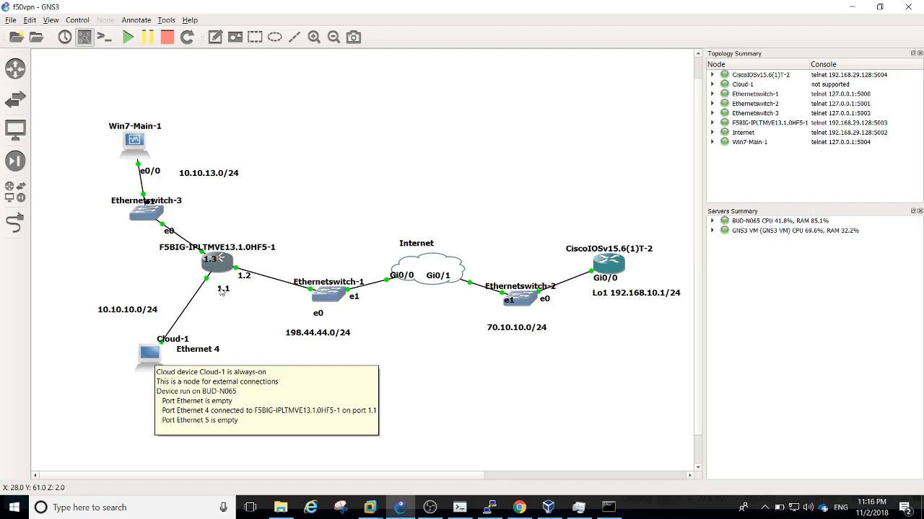
left_click(519, 507)
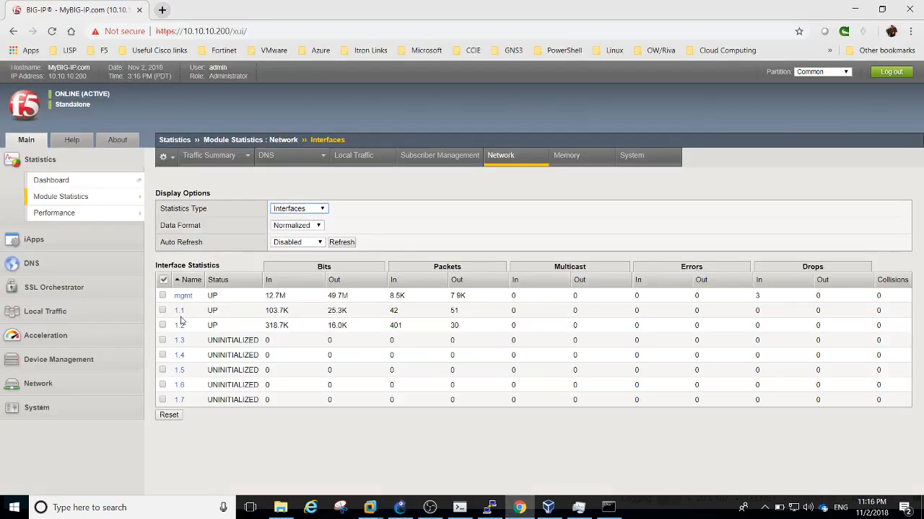
left_click(510, 511)
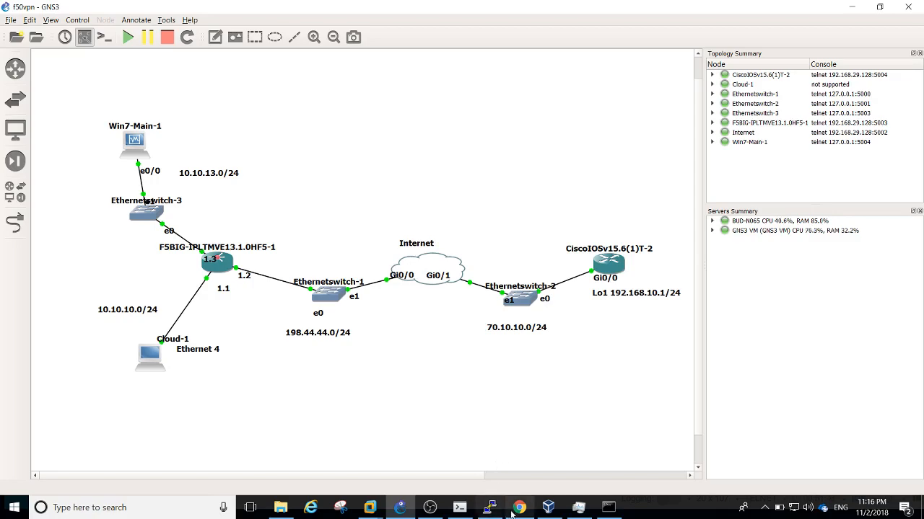
left_click(516, 509)
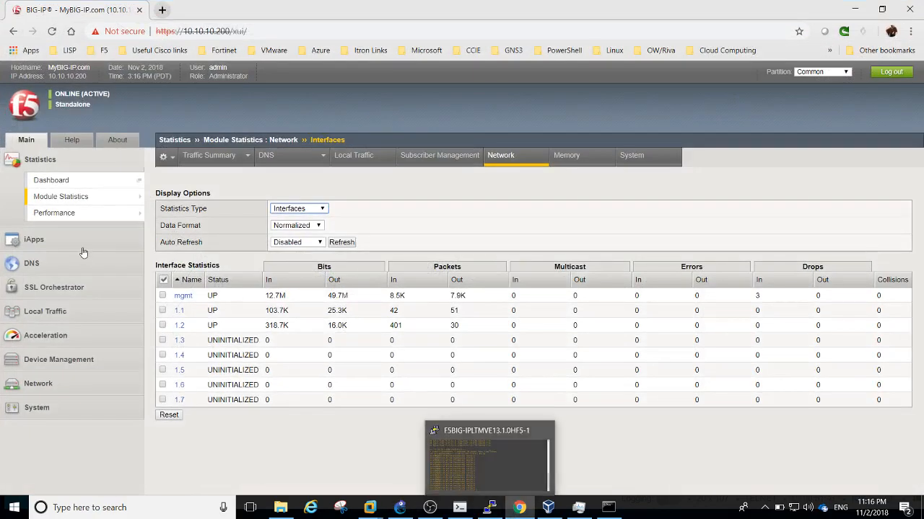
left_click(62, 314)
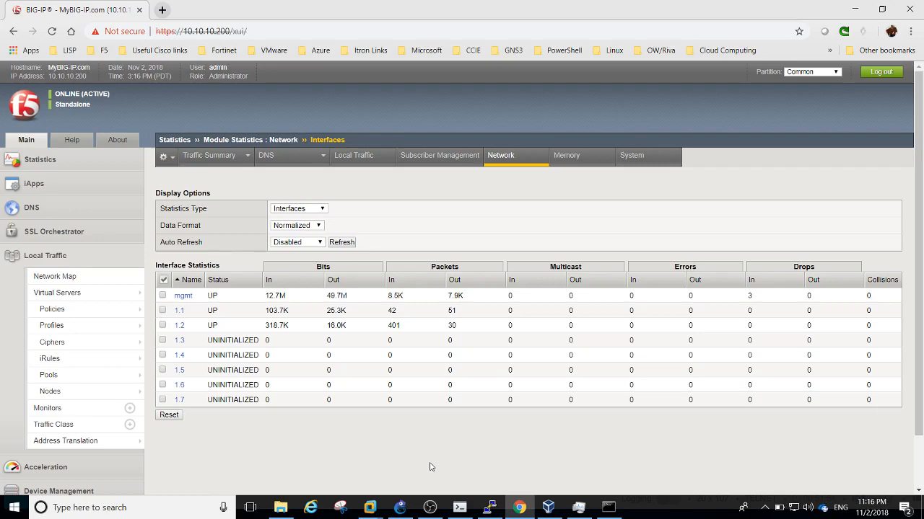
On the Router console, ping 198.44.44.1
left_click(459, 507)
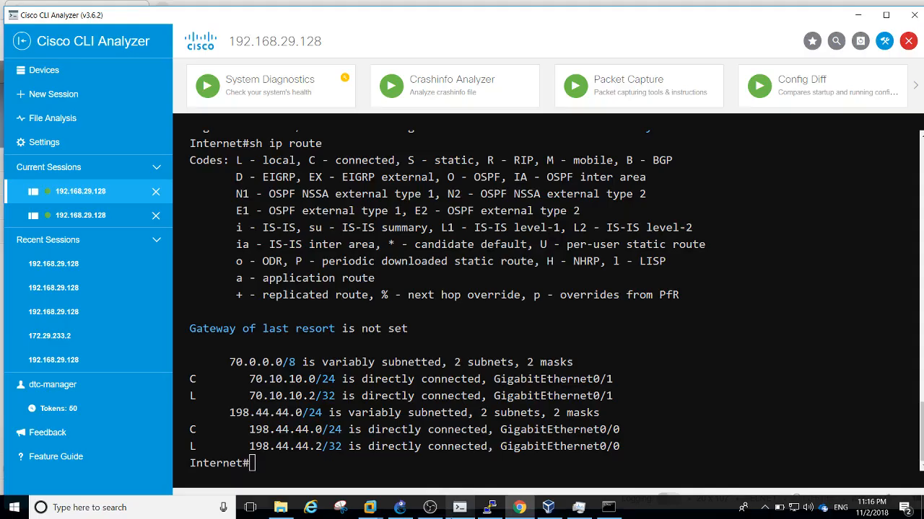
left_click(105, 217)
key("Return")
key("Return")
key("Return")
key("Return")
key("Return")
key("Return")
key("Return")
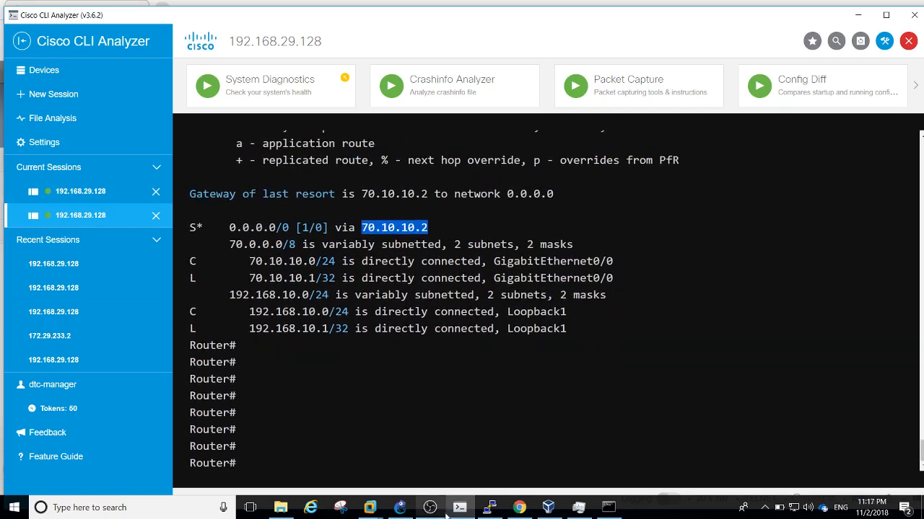
left_click(399, 510)
left_click(399, 509)
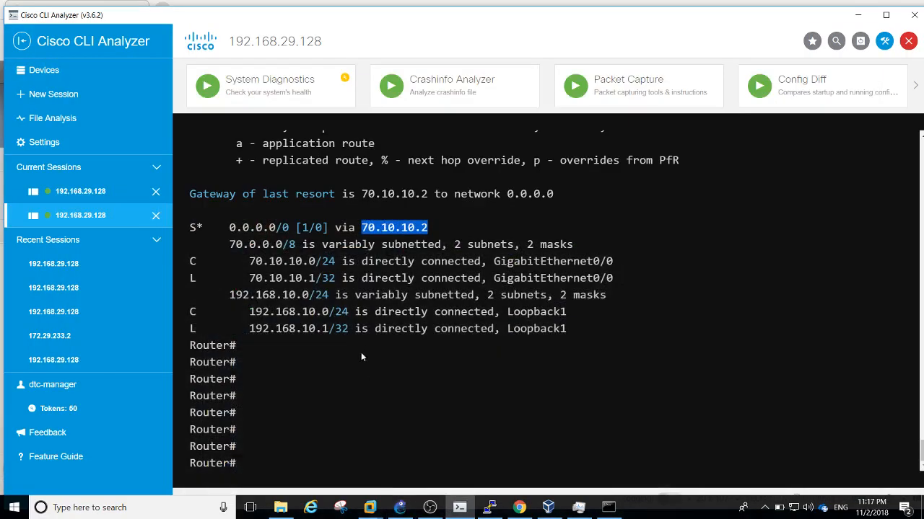
type("ping 198.44.44.")
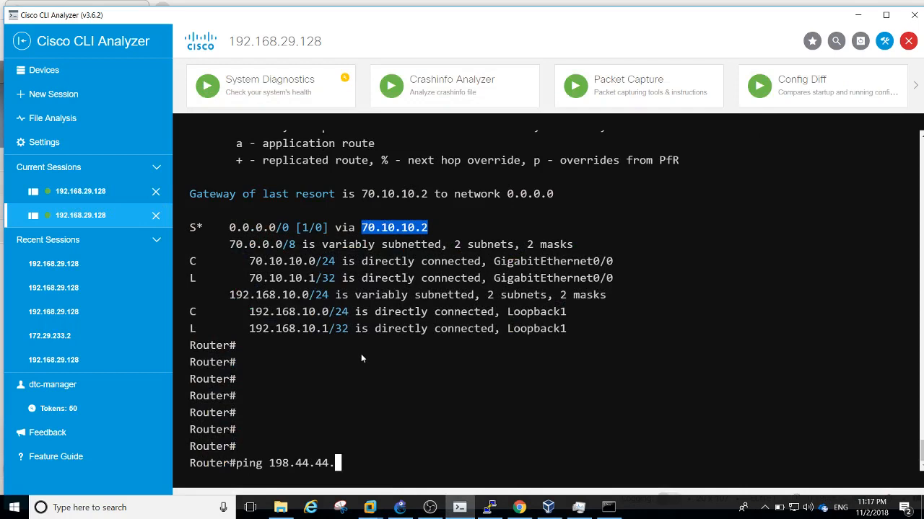
type("1")
key("Return")
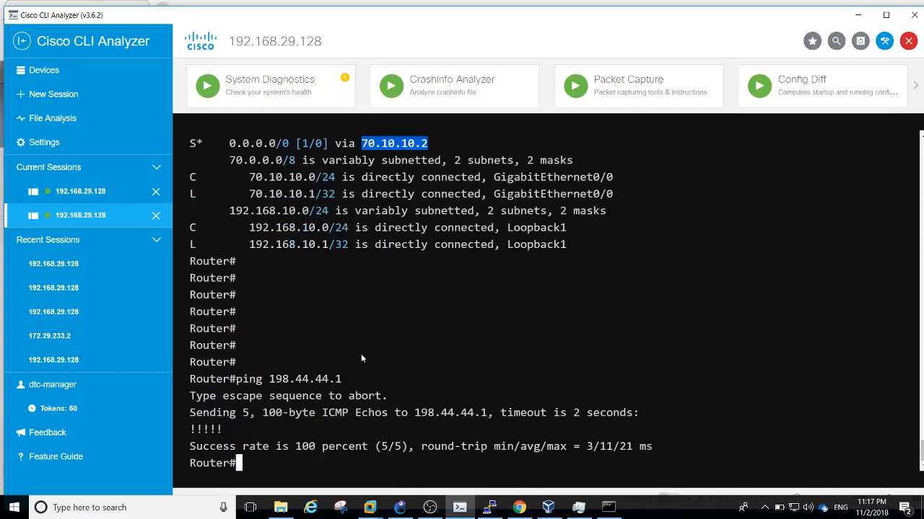
key("Return")
key("Return")
key("Return")
key("Return")
key("Return")
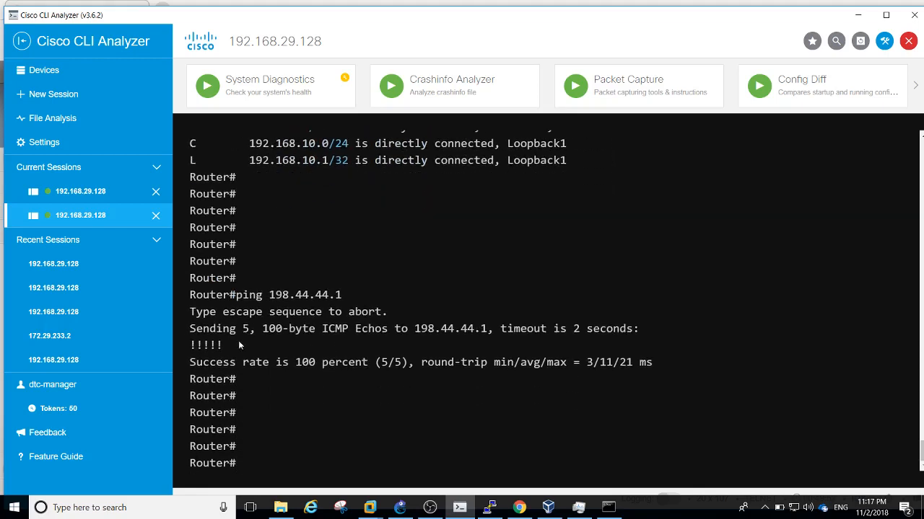
Ping 70.10.10.1 from the F5 terminal, list the router's interfaces with sh ip int br, then stop the ping
left_click(100, 193)
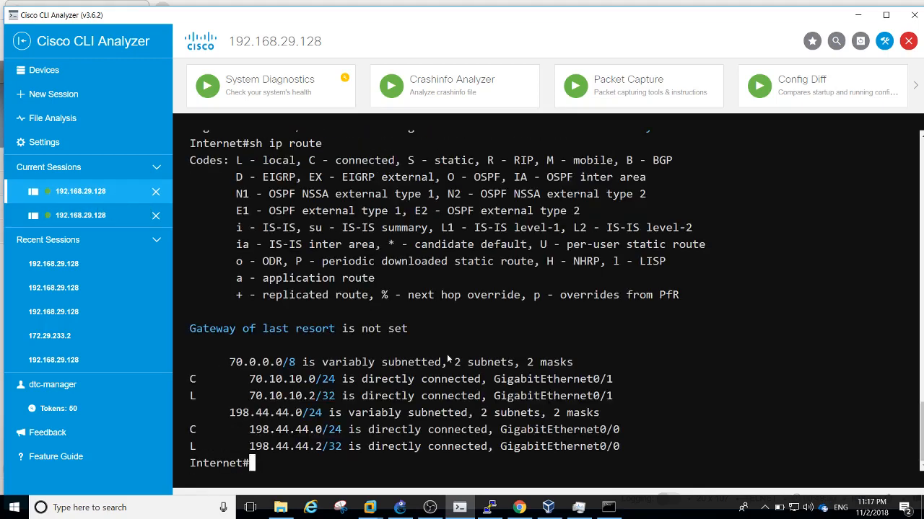
left_click(80, 216)
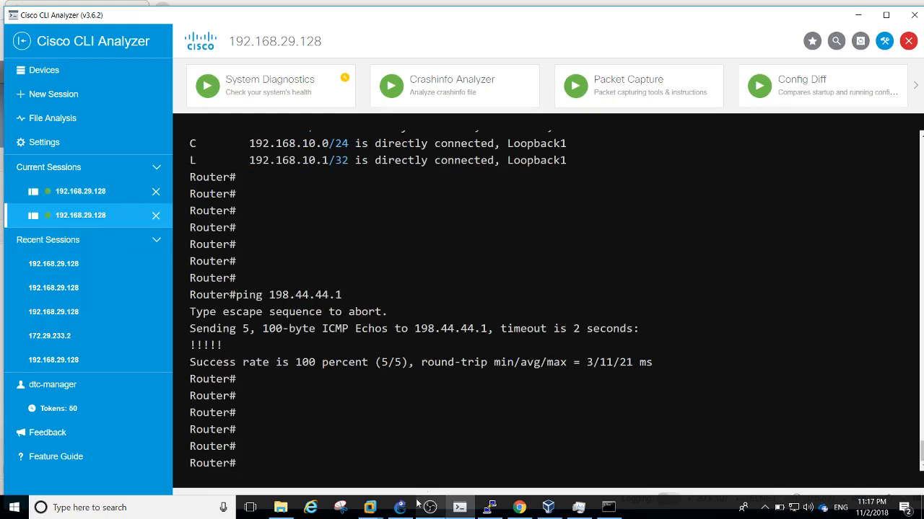
left_click(489, 507)
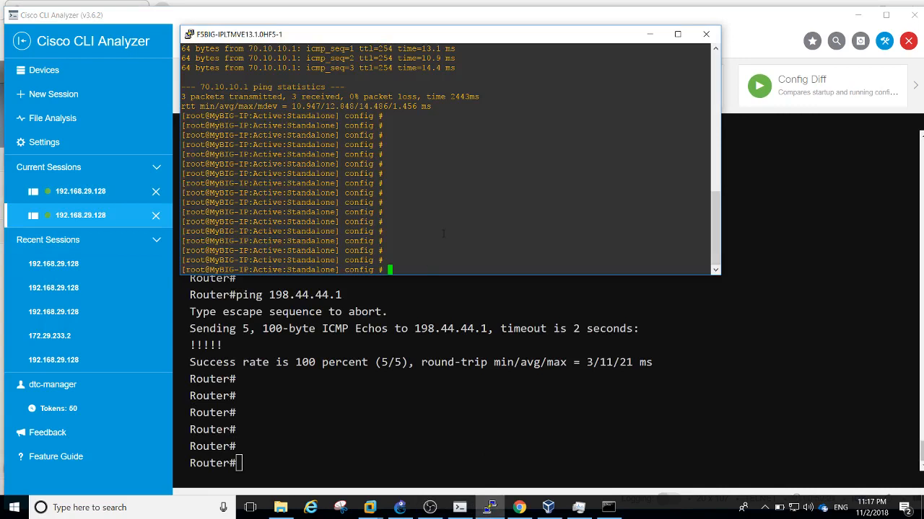
key("Return")
key("Return")
key("Return")
key("Return")
key("Return")
key("Return")
key("Return")
type("pin")
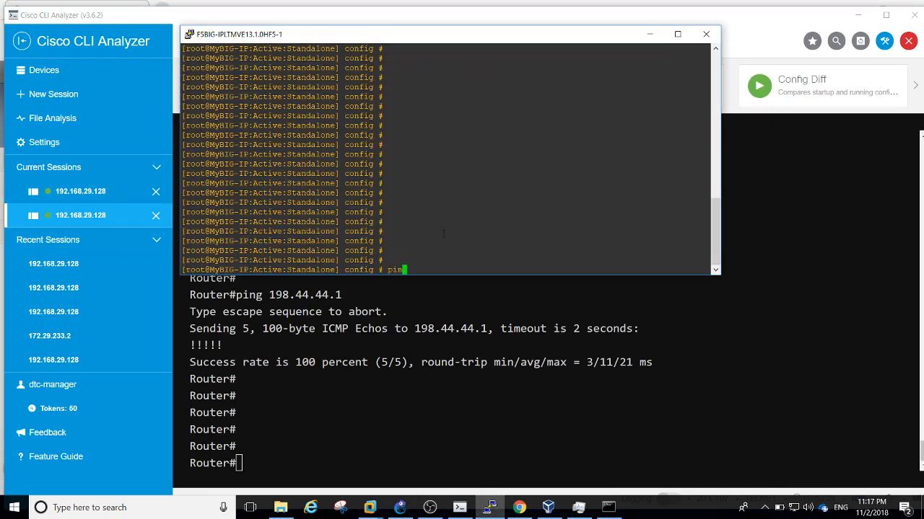
type("g 70.10.10.1")
left_click(422, 414)
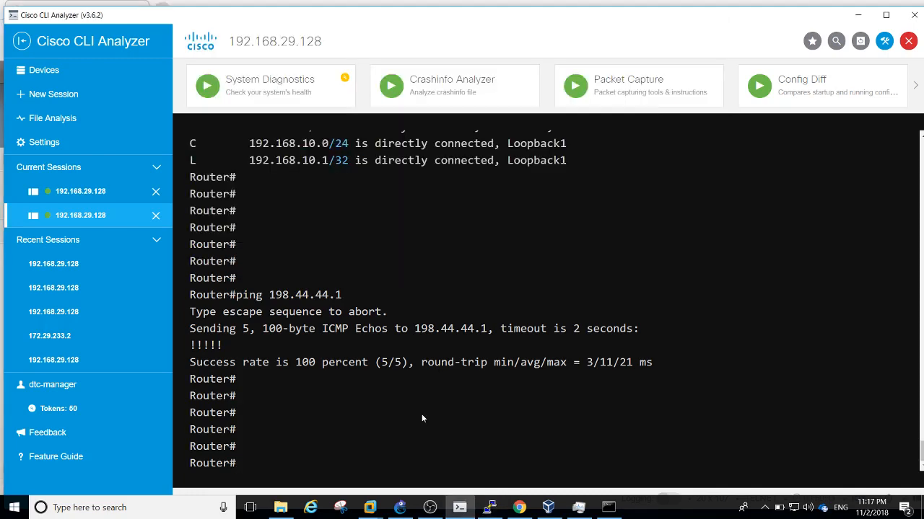
type("sh ip int br")
key("Return")
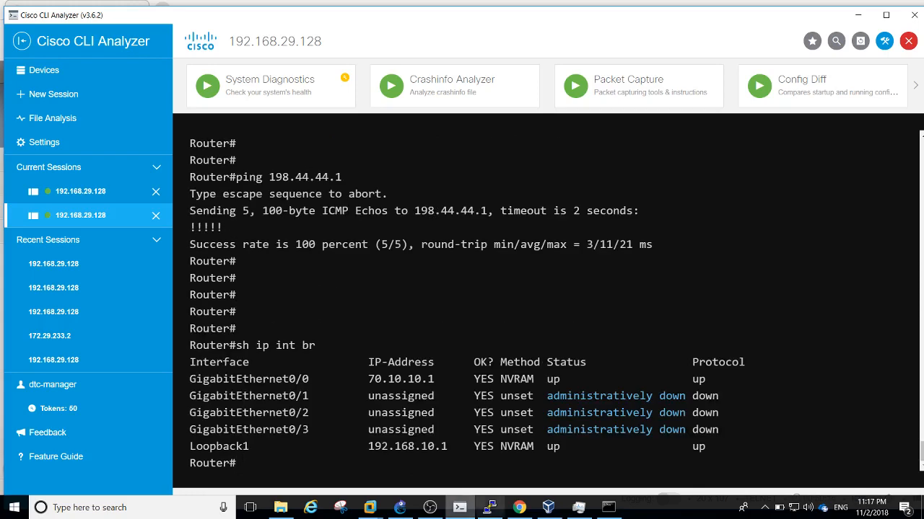
left_click(489, 507)
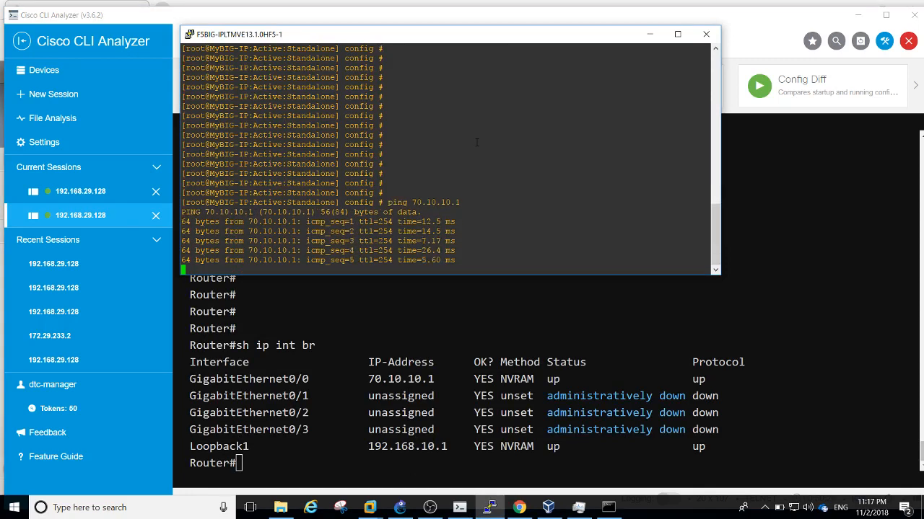
key("ctrl+c")
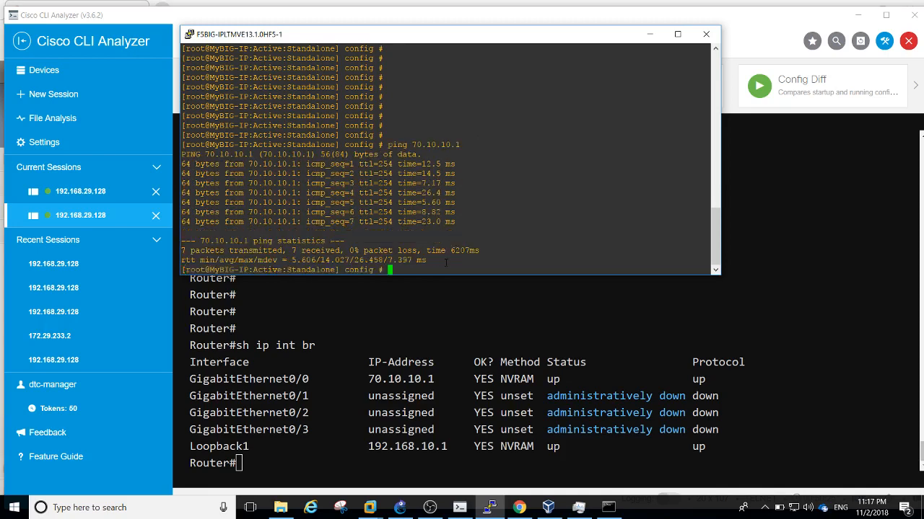
Enter global configuration mode on the router with conf t
left_click(416, 343)
key("Return")
key("Return")
key("Return")
key("Return")
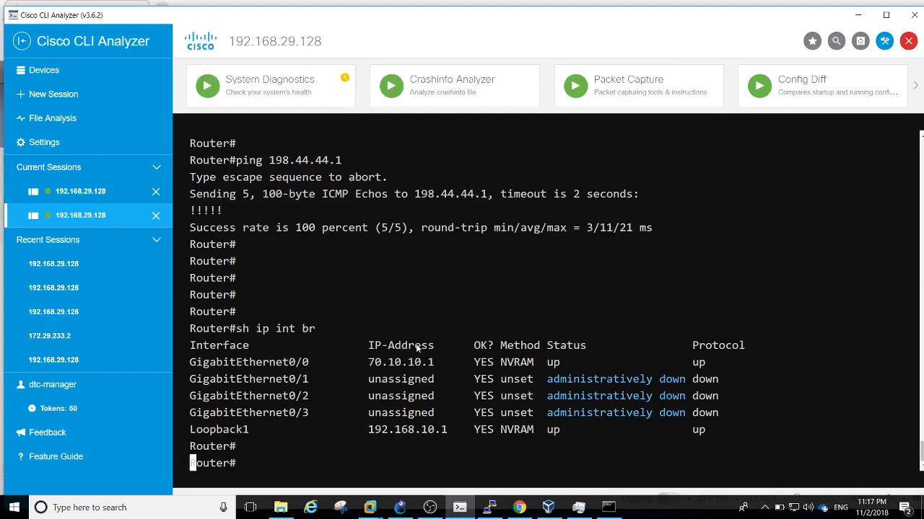
key("Return")
key("Return")
key("Return")
key("Return")
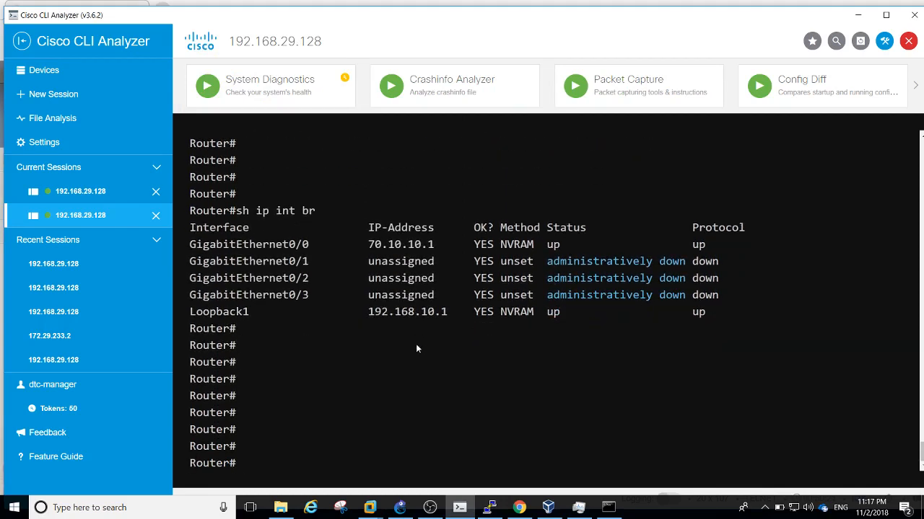
type("conf t")
key("Return")
key("Return")
key("Return")
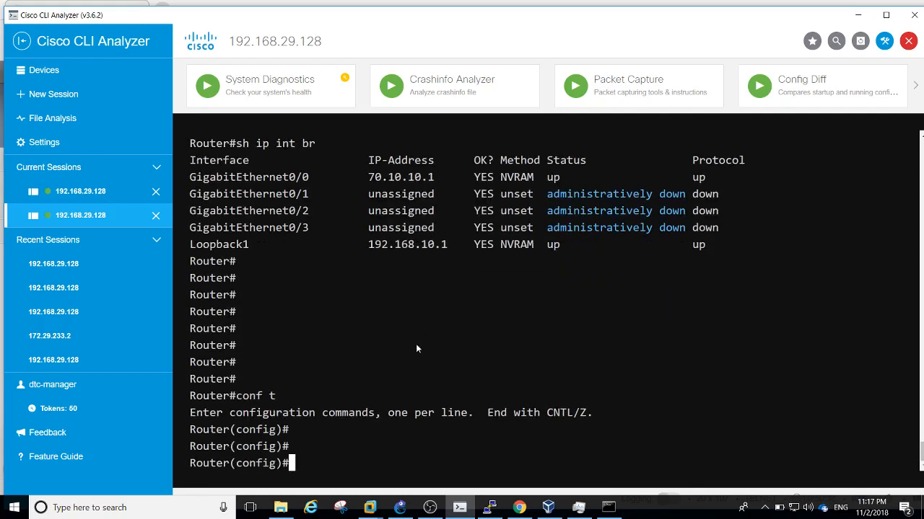
Create crypto ISAKMP policy 20
type("ig)#cry")
key("Tab")
type("is")
key("Tab")
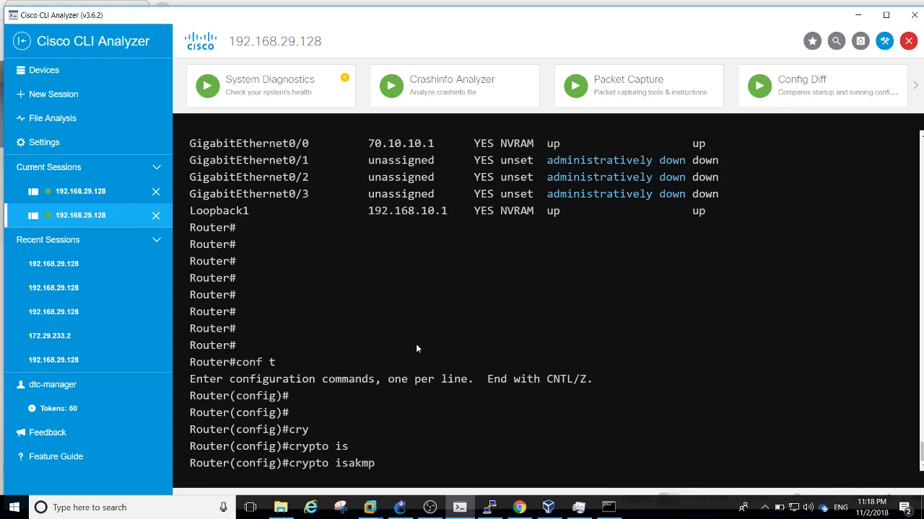
type("pol")
key("Tab")
type("20")
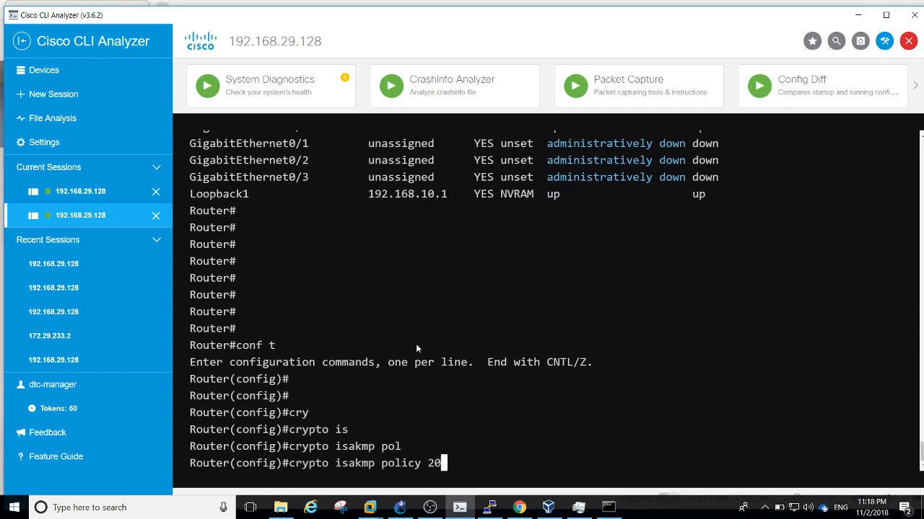
key("Return")
key("Return")
key("Return")
key("Return")
Set the policy to pre-share authentication and AES 128-bit encryption
type("?")
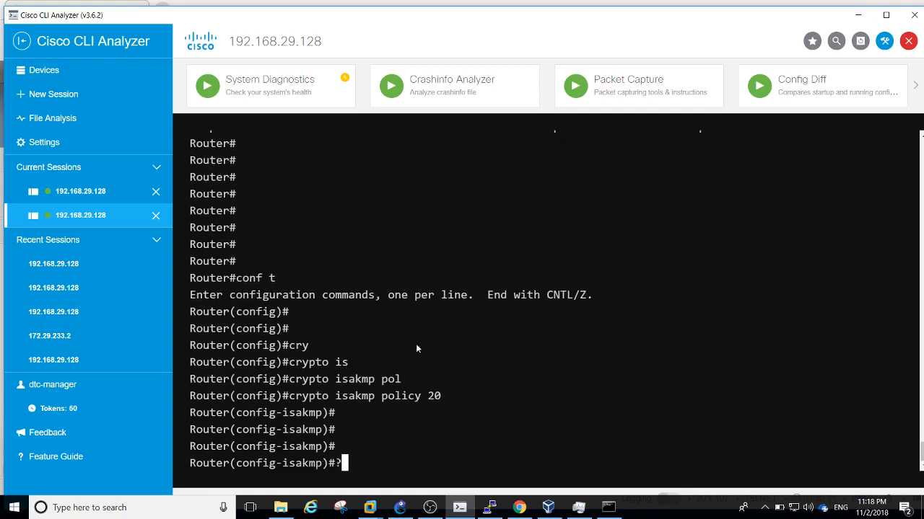
key("BackSpace")
type("a")
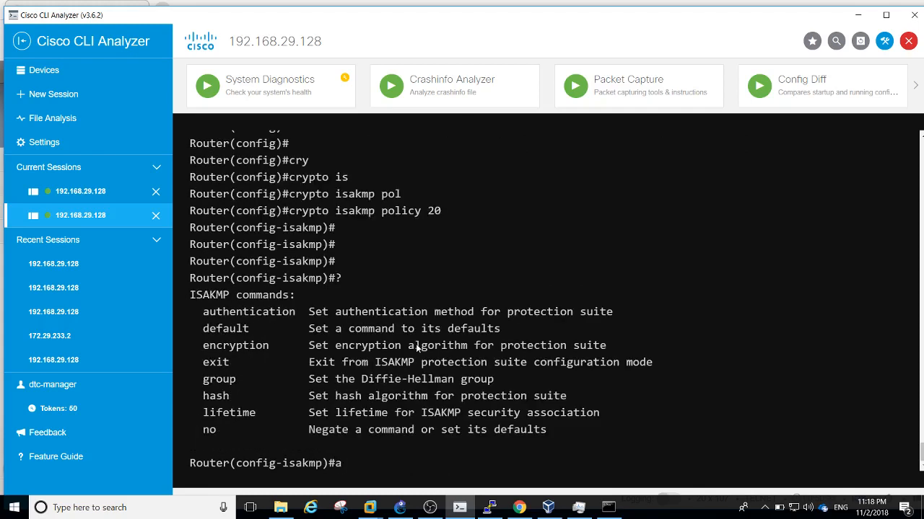
type("uth")
key("Tab")
type("pre")
key("Tab")
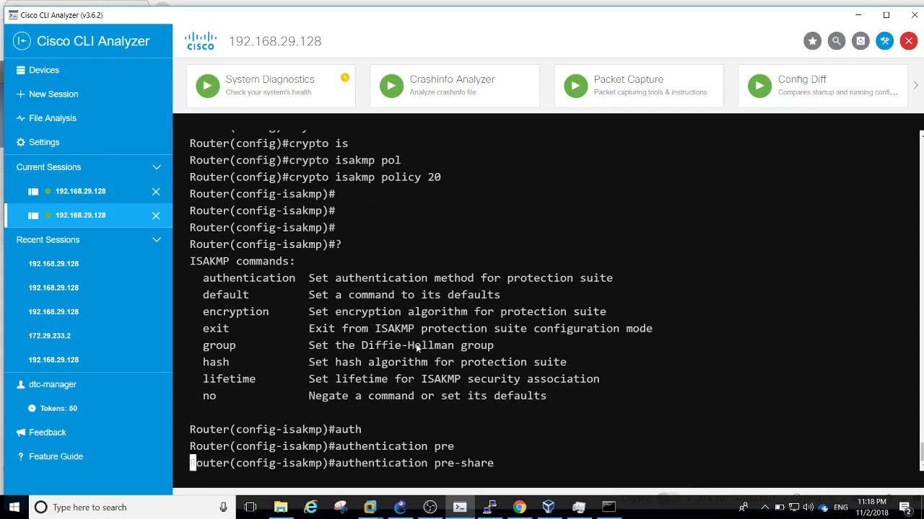
key("Return")
type("enc")
key("Tab")
type("?")
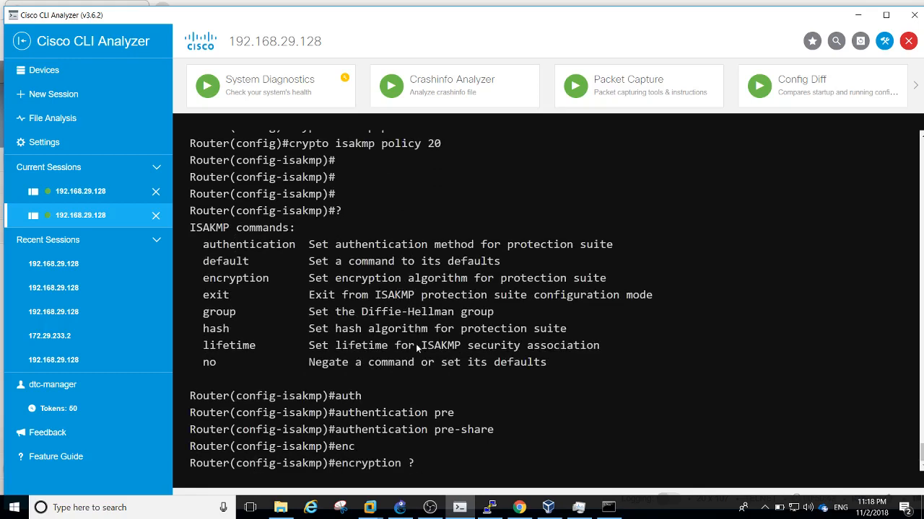
key("BackSpace")
type("ae")
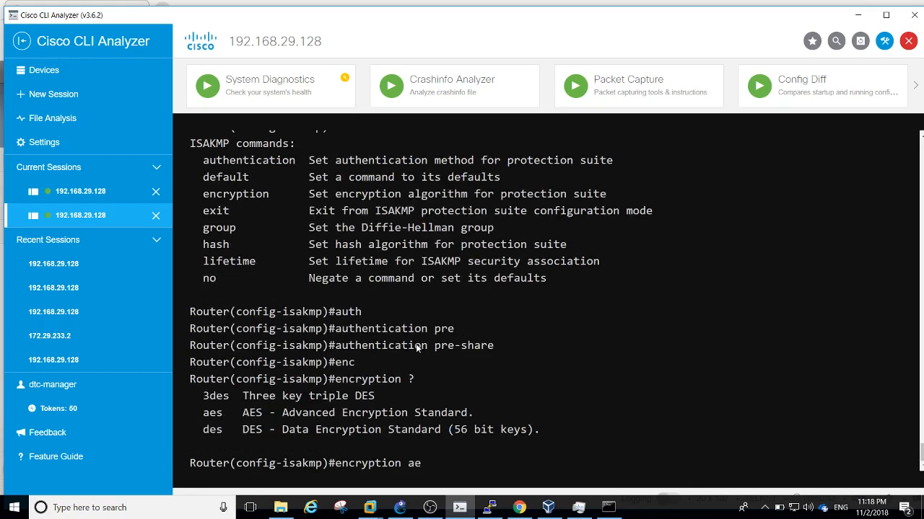
key("Tab")
type("?")
type("1")
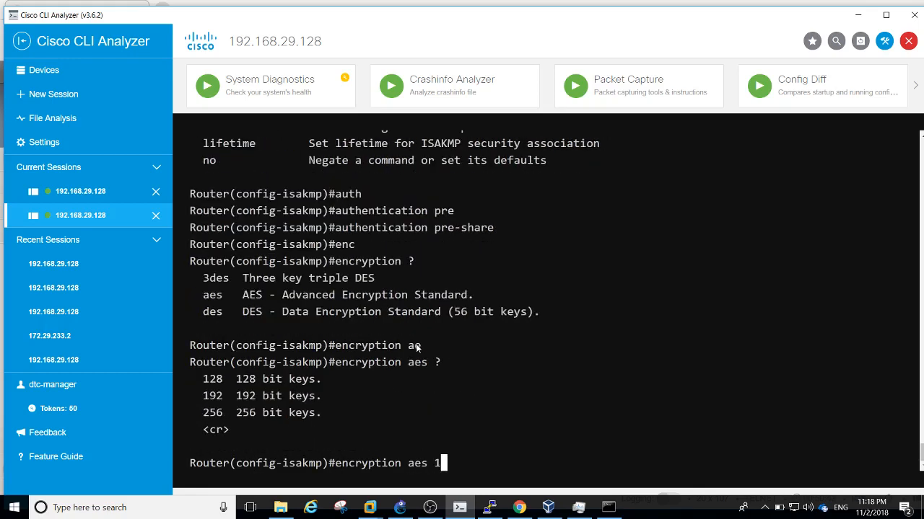
type("28")
key("Return")
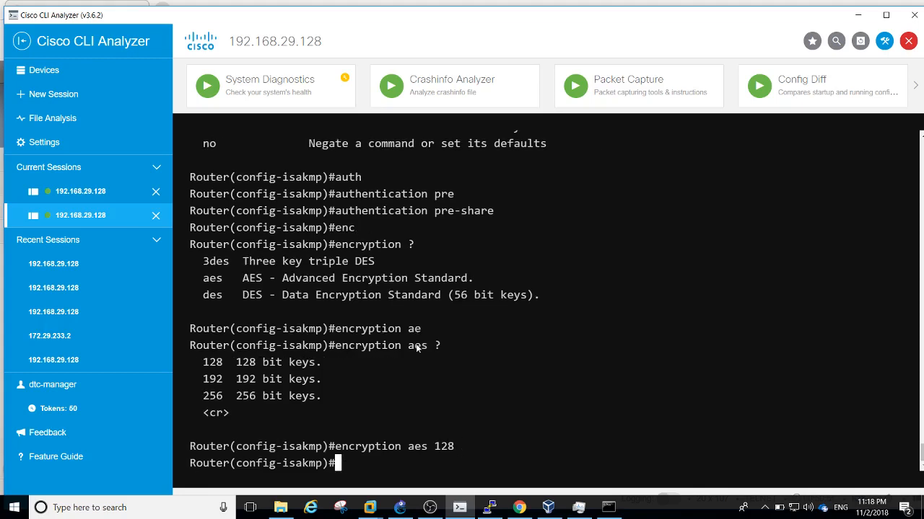
Set Diffie-Hellman group 14 and SHA hashing on the policy
type("?")
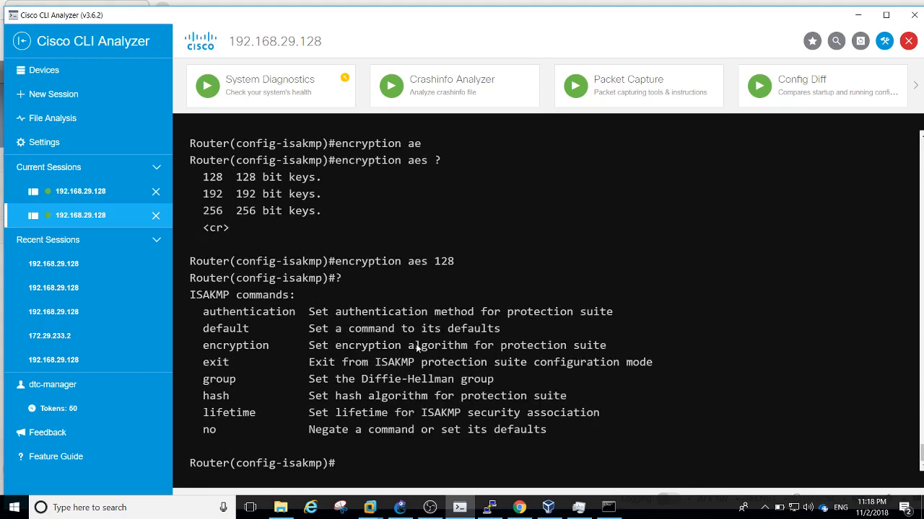
type("grou")
key("Tab")
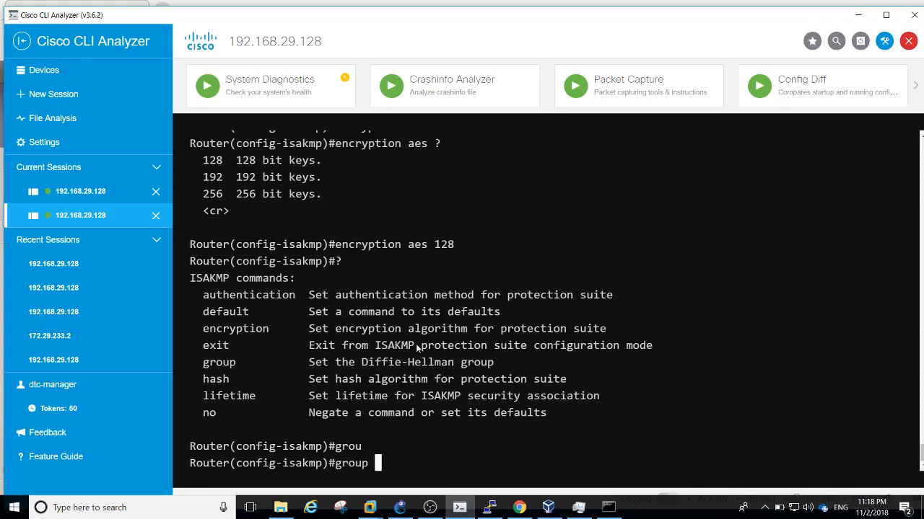
type("?")
type("1")
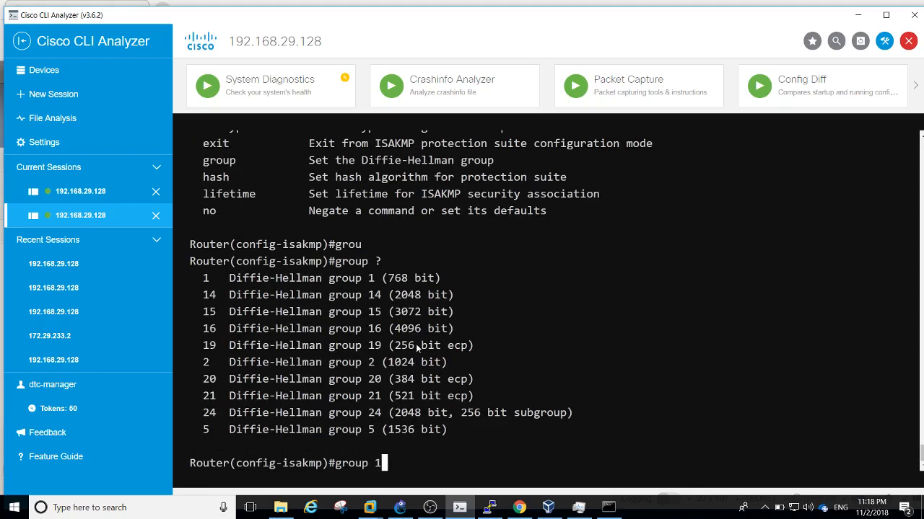
type("4")
key("Return")
type("?")
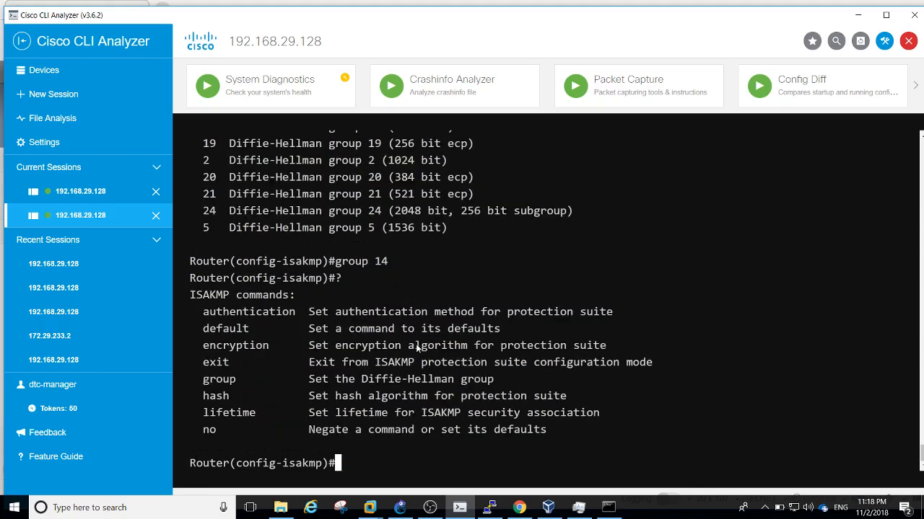
type("jas")
key("Return")
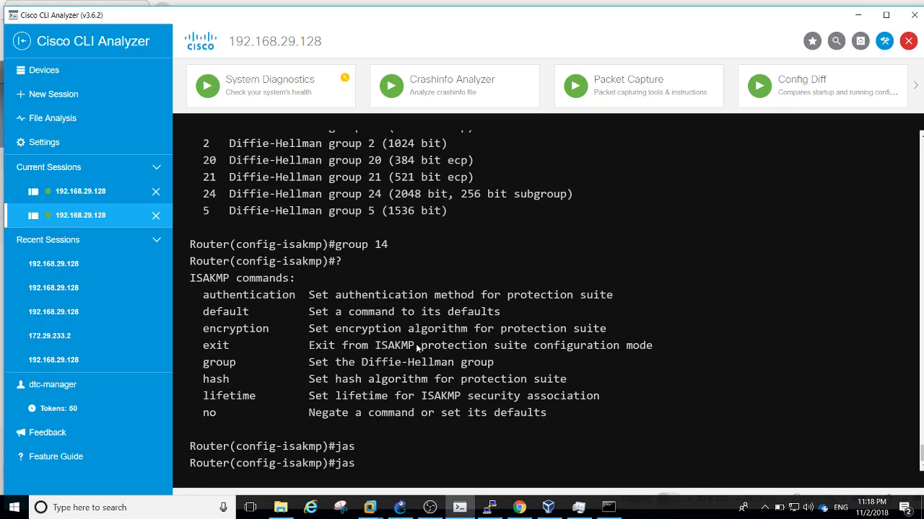
type("hash ?")
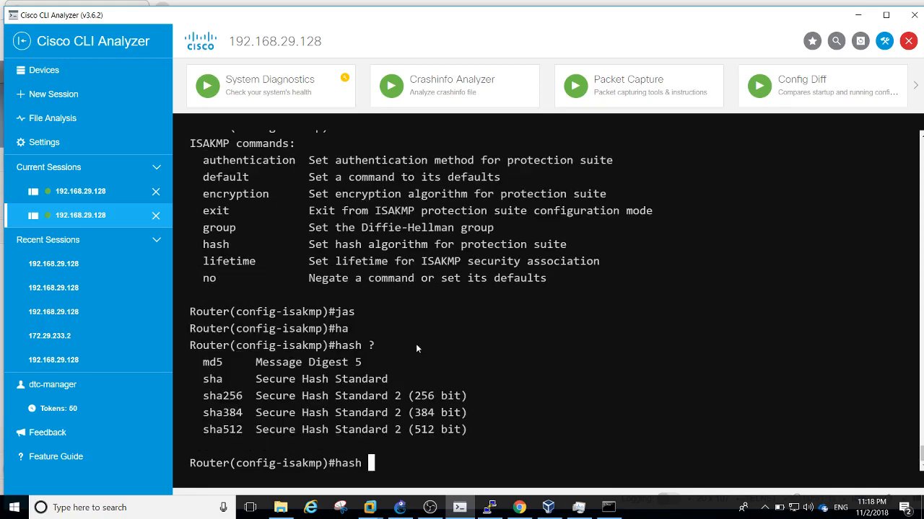
type("sh")
key("Tab")
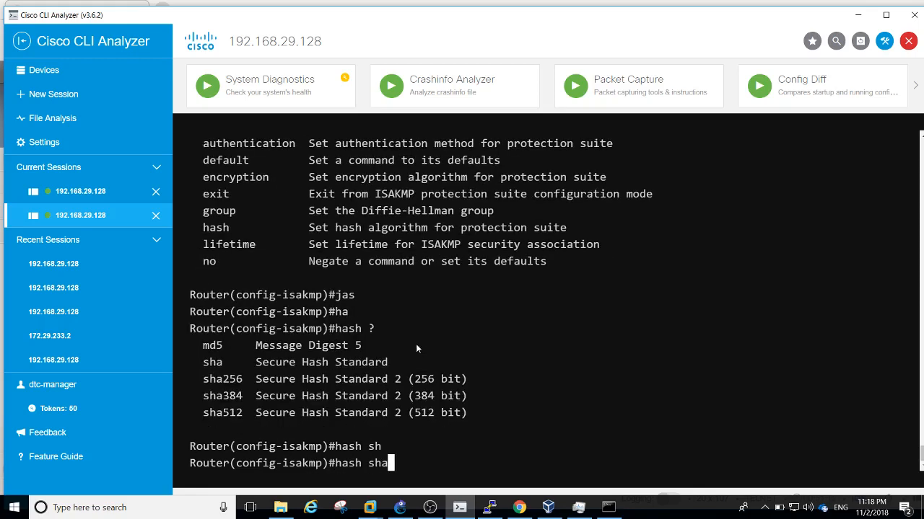
type("a")
key("Return")
Leave configuration mode with end to return to the Router# prompt
type("?")
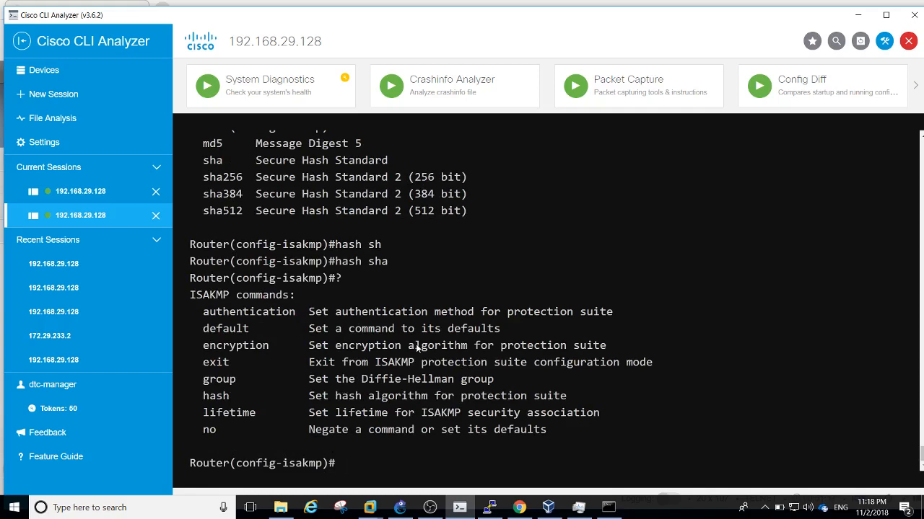
type("xit")
key("BackSpace")
key("BackSpace")
key("BackSpace")
type("nd")
key("Return")
key("Return")
key("Return")
key("Return")
key("Return")
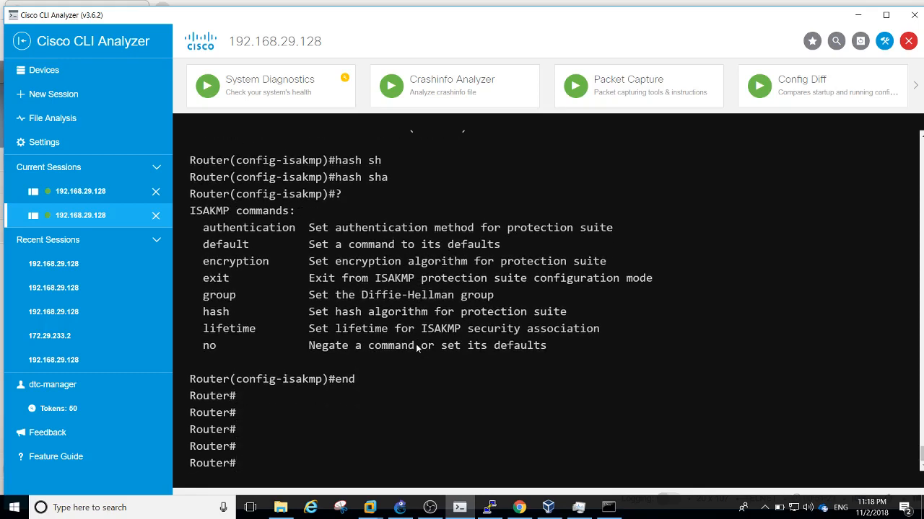
Display the ISAKMP policies with show crypto isakmp policy, after the 'policy 20' variant fails
key("Return")
key("Return")
type("sho")
key("Tab")
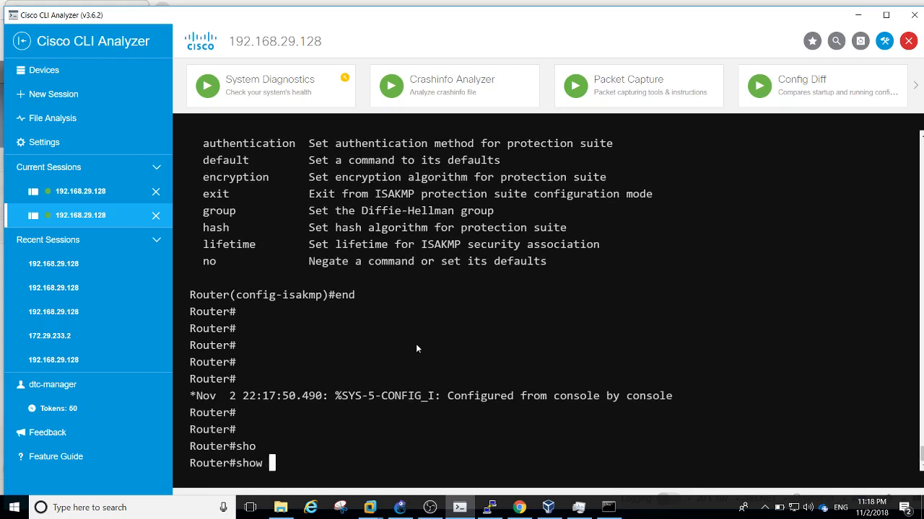
type("cry")
key("Tab")
type("is")
key("Tab")
type("p")
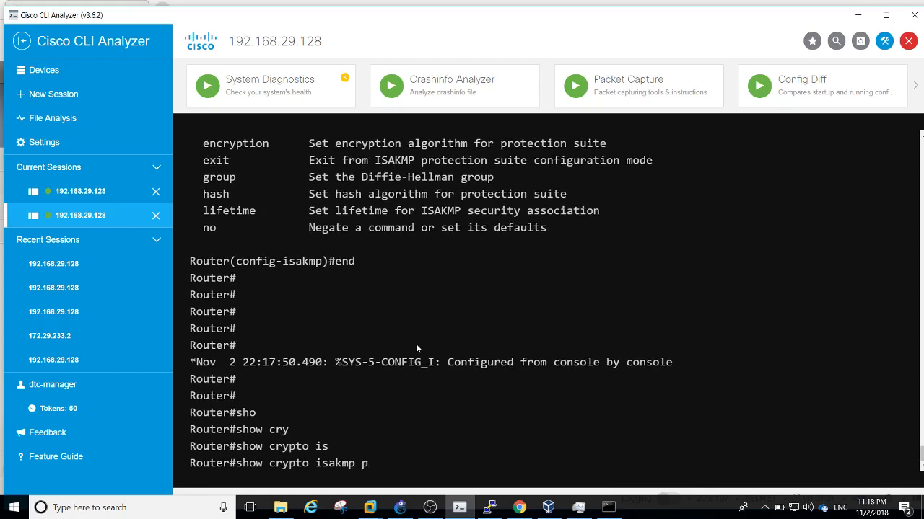
type("o")
key("Tab")
type("20")
key("Return")
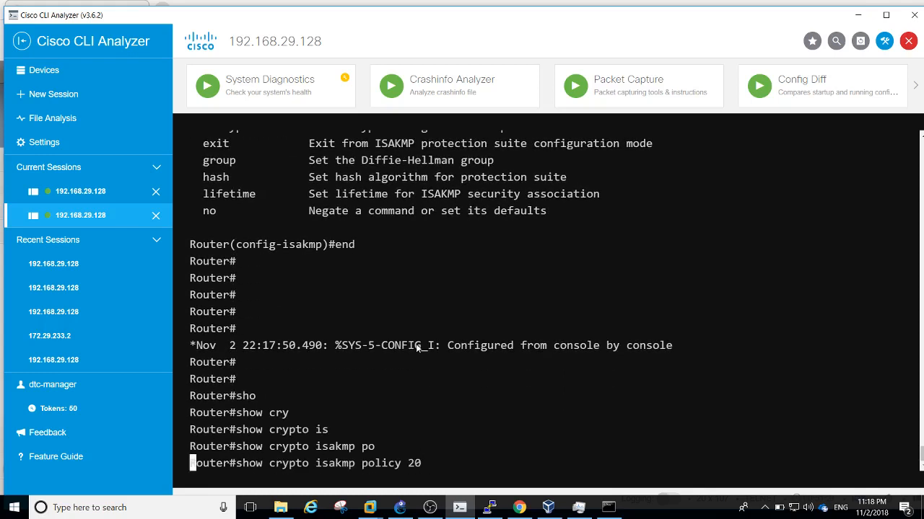
key("Up")
key("BackSpace")
key("BackSpace")
key("Return")
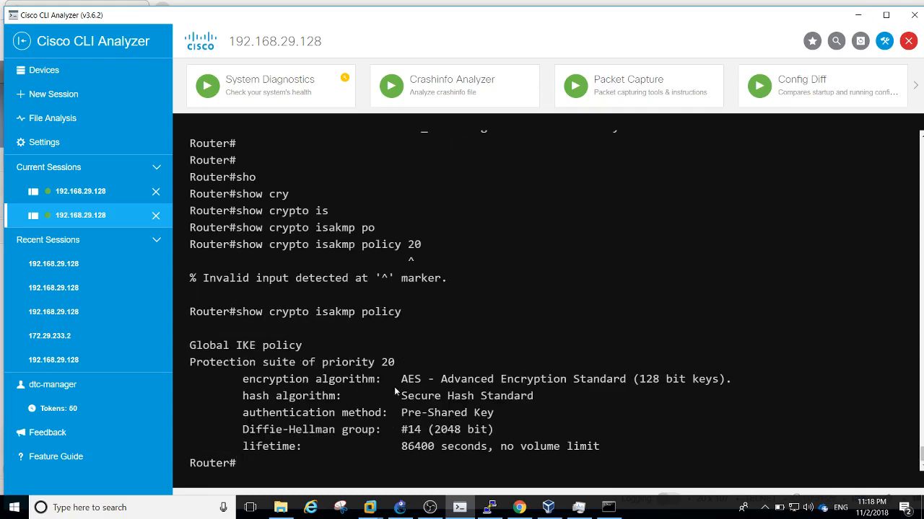
Highlight the AES encryption, 128-bit key size and Secure Hash Standard values in the output
left_click_drag(414, 380, 421, 381)
left_click_drag(639, 379, 673, 379)
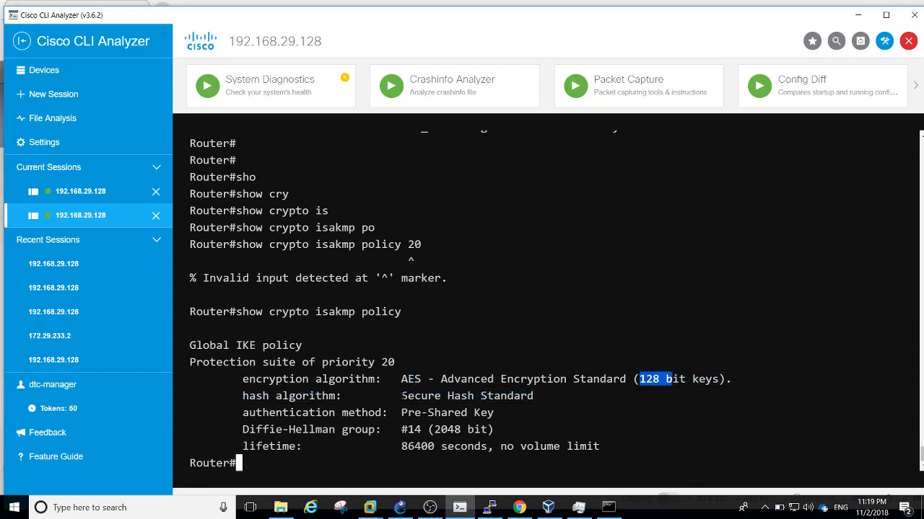
left_click_drag(401, 395, 455, 396)
left_click(441, 405)
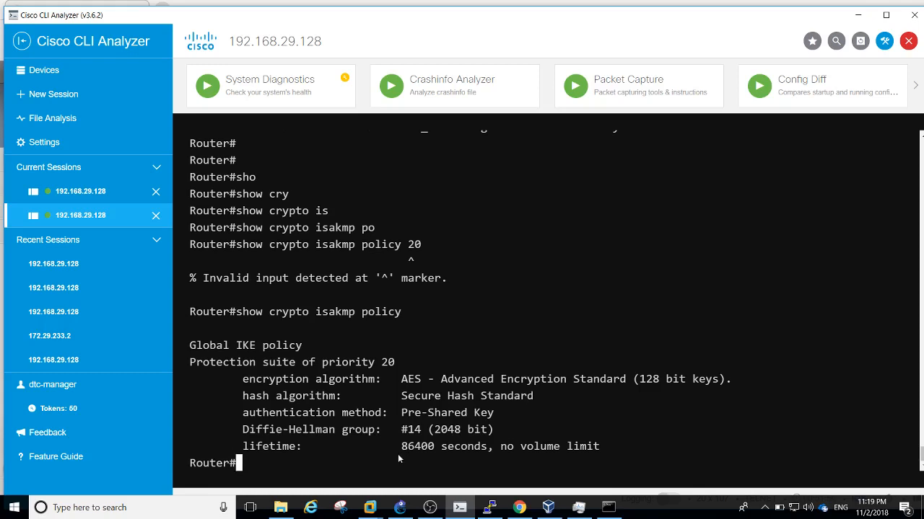
Enter global configuration mode with conf t
key("Return")
key("Return")
key("Return")
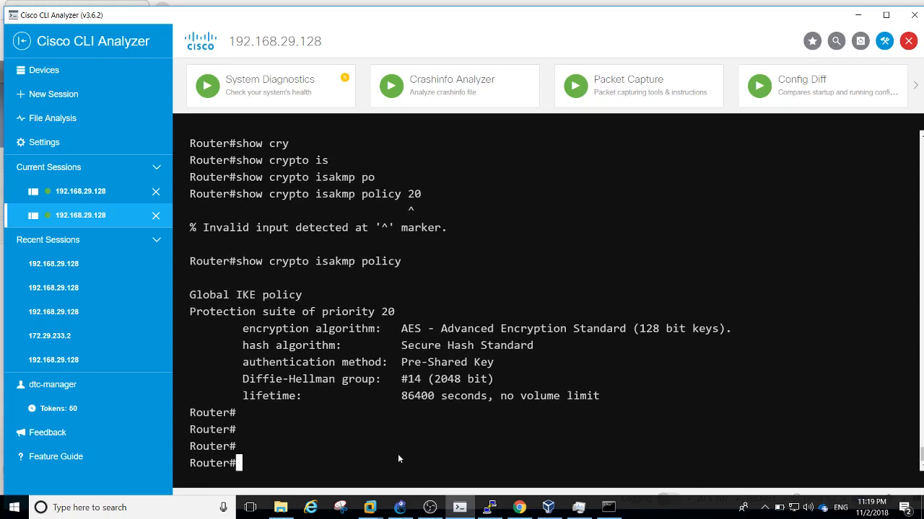
type("con f t")
key("Return")
key("Return")
key("Return")
type("conf t")
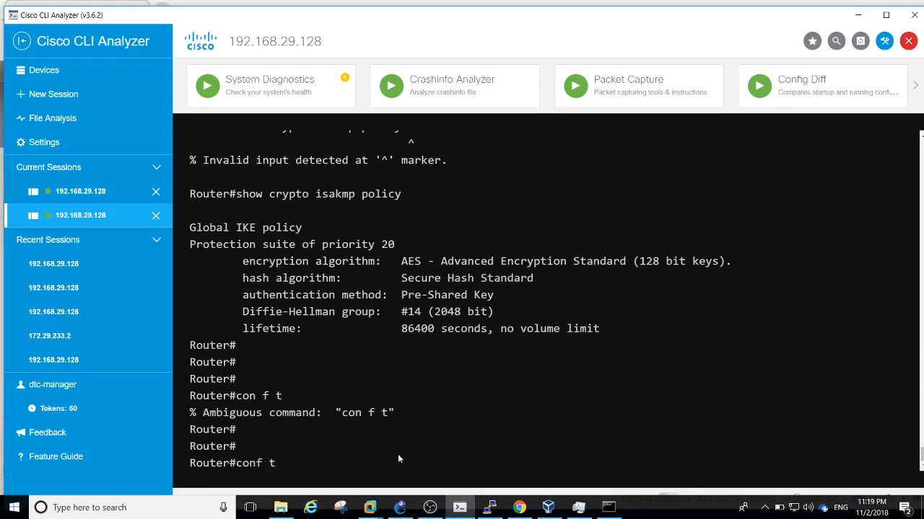
key("Return")
key("Return")
Configure an ISAKMP pre-shared key for any peer address 0.0.0.0 0.0.0.0
type("i")
key("BackSpace")
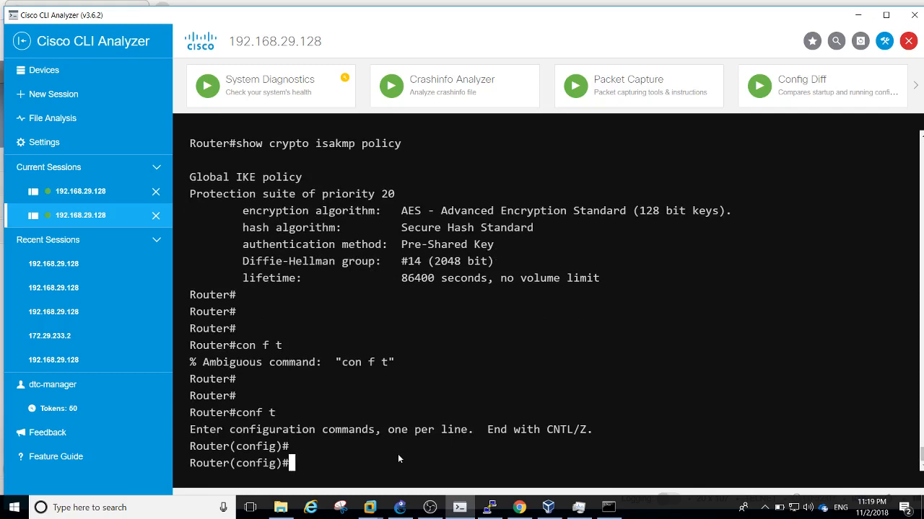
type("cry")
key("Tab")
type("is")
key("Tab")
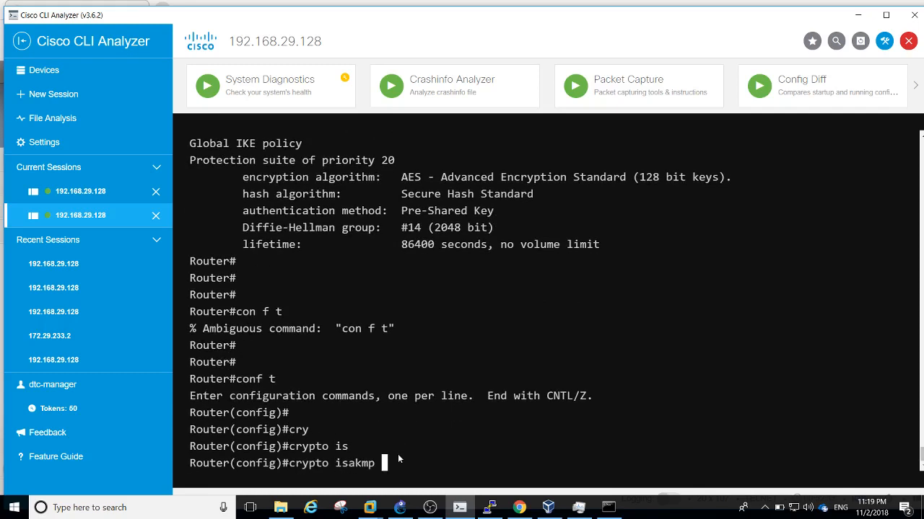
type("key ?")
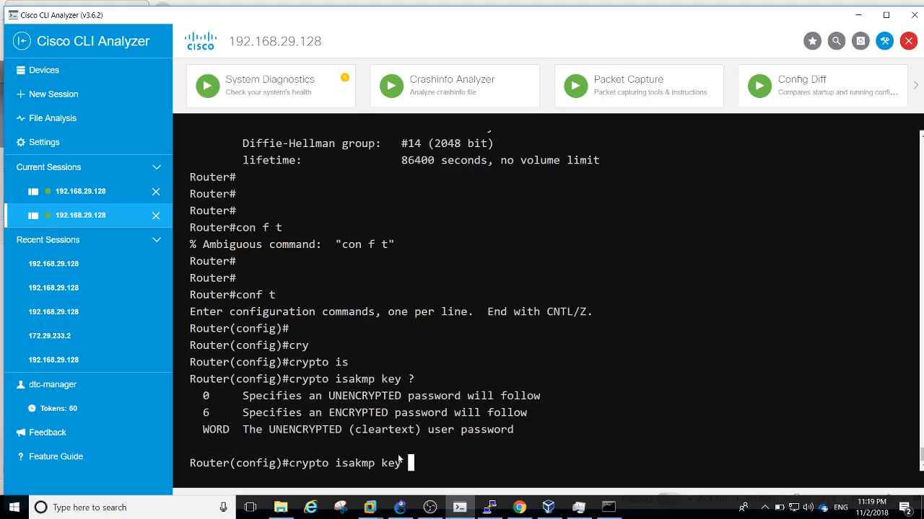
type("Cisco1234 ?a")
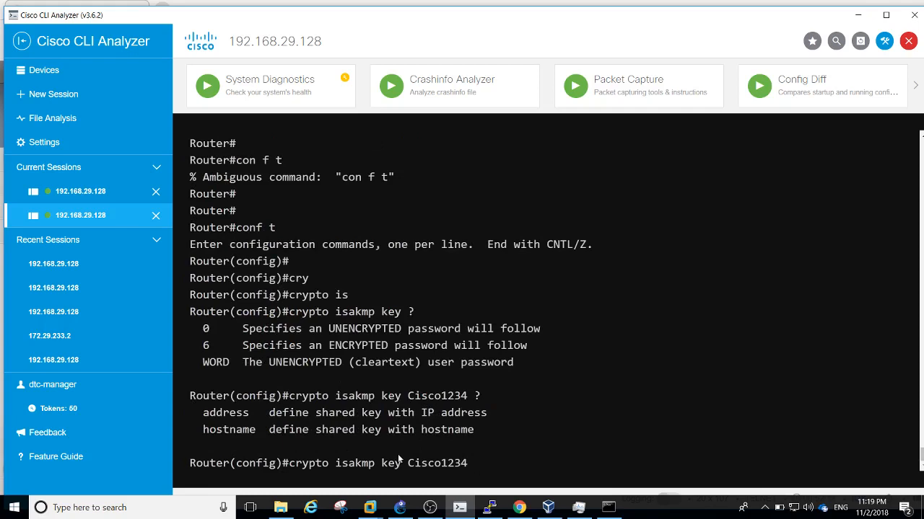
type("dd")
key("Tab")
type("?")
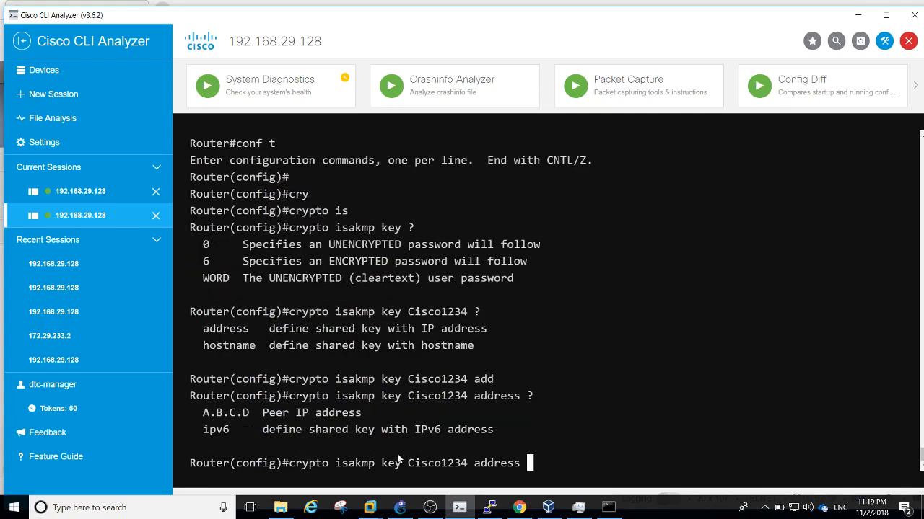
type("0.0.0.0 0.0.0.0 ")
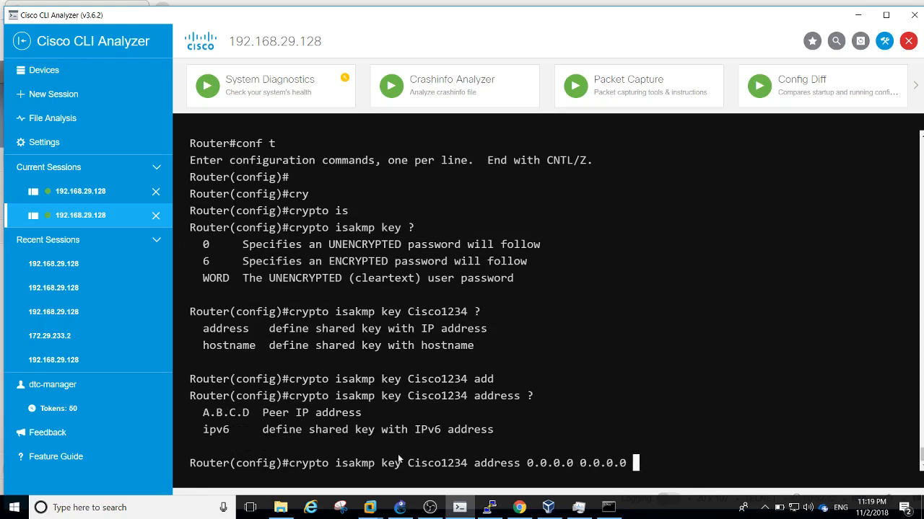
type("?")
key("Return")
key("Return")
key("Return")
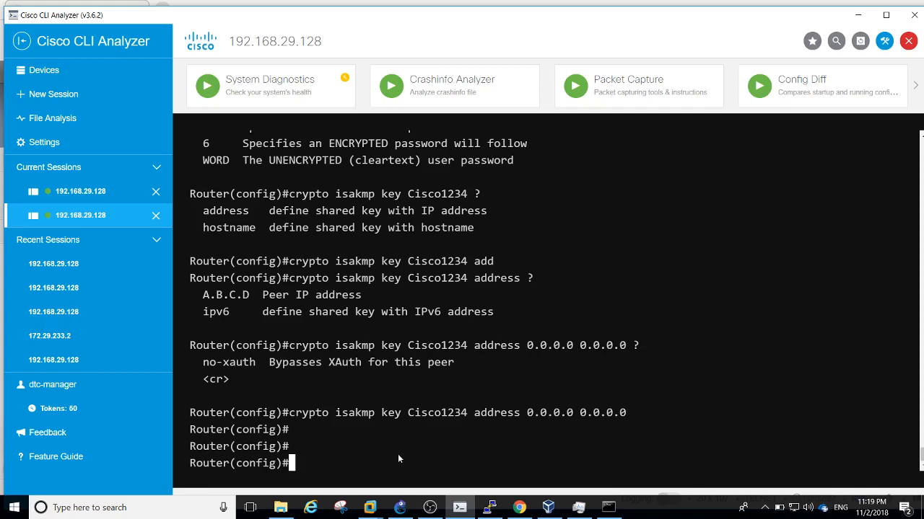
Create the extended IP access list ACL-CRYPTO-F5
type("ip acce")
key("Tab")
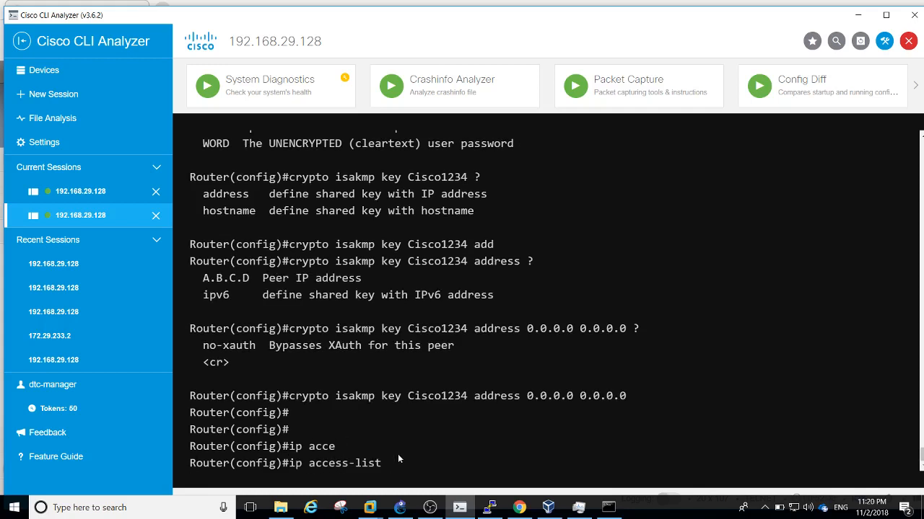
type("ex")
key("Tab")
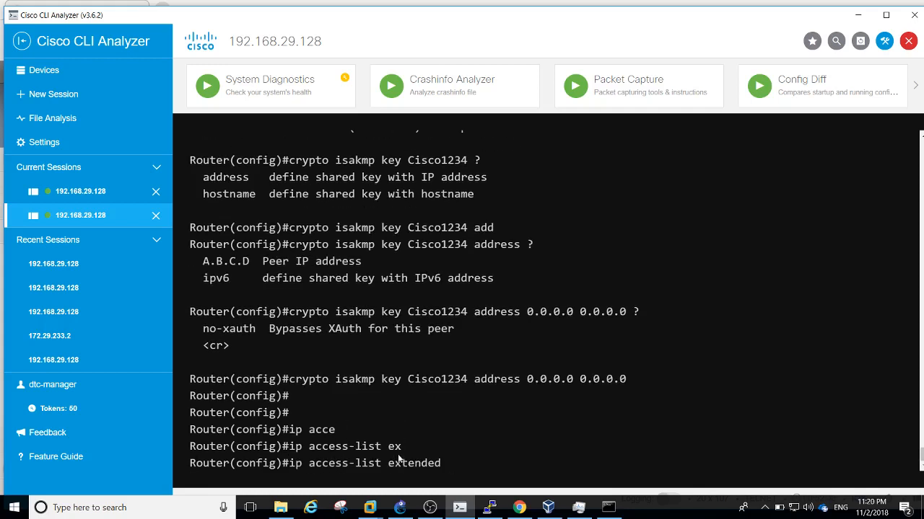
type("?")
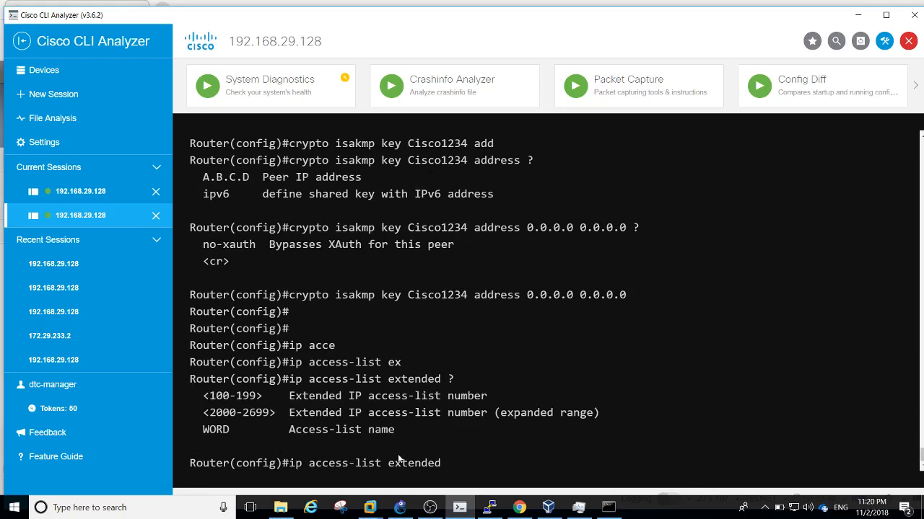
type("ACL-CRYPTO-IPS")
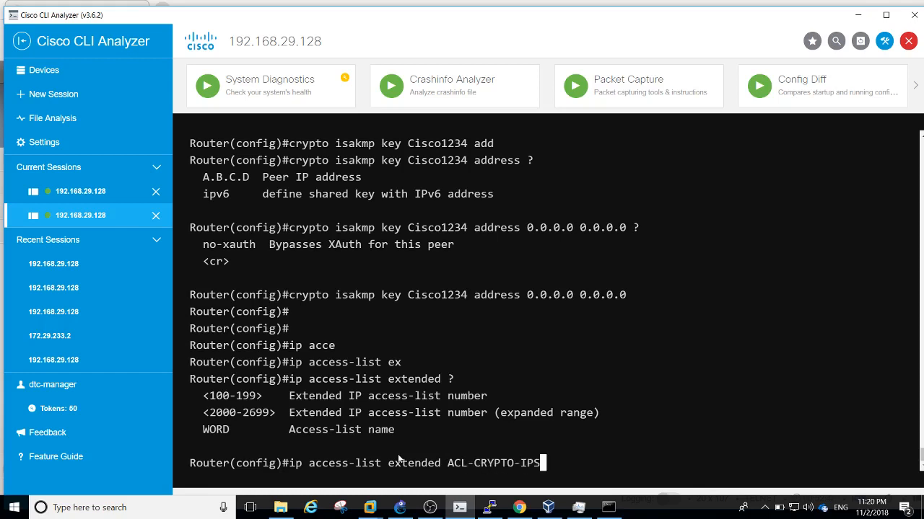
key("BackSpace")
key("BackSpace")
key("BackSpace")
type("F5")
key("Return")
key("Return")
key("Return")
key("Return")
Begin a permit ip entry from source 192.168.10.0 0.0.0.255, checking the GNS3 topology
type("per")
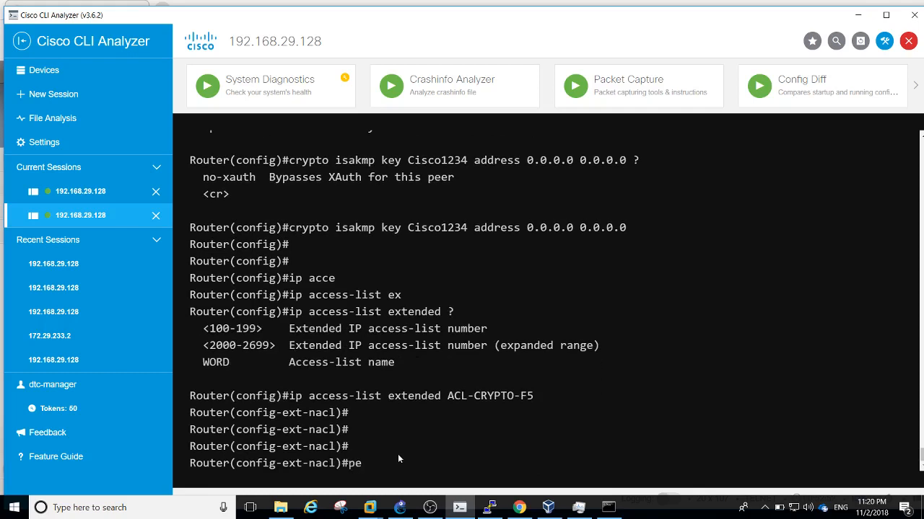
key("Tab")
type("ip ?")
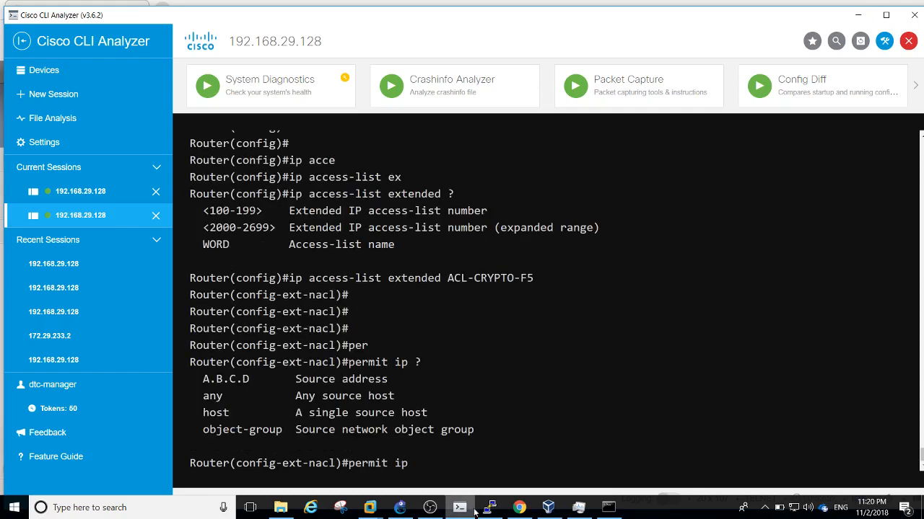
left_click(400, 508)
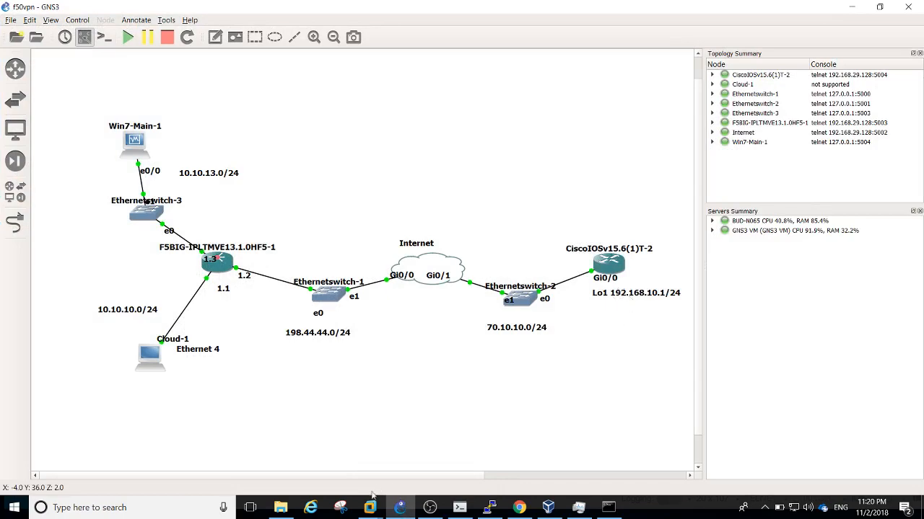
left_click(399, 509)
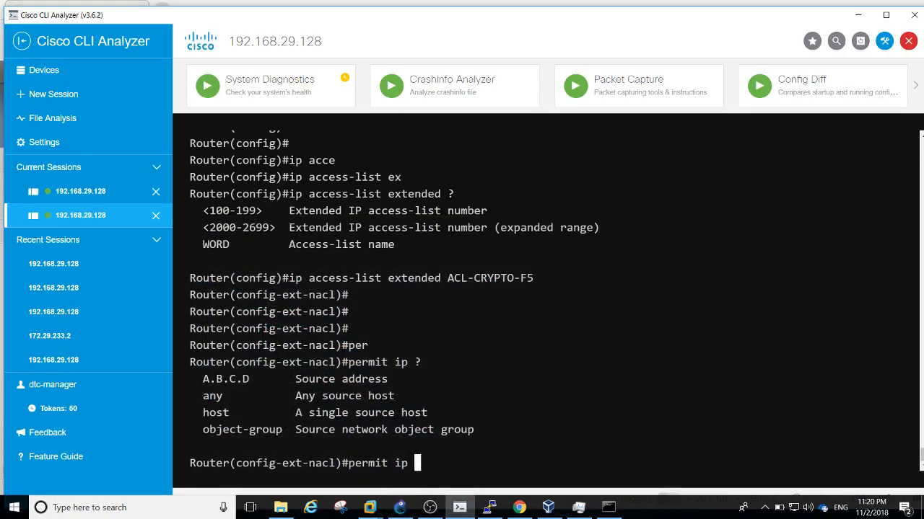
type("192.168.10.")
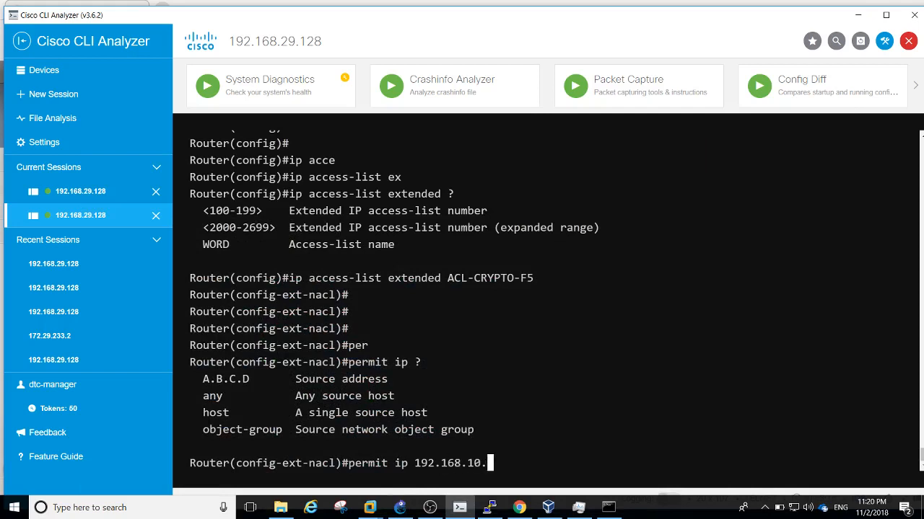
type("0 0.0.0.0")
key("BackSpace")
type("24")
key("BackSpace")
key("BackSpace")
type("255")
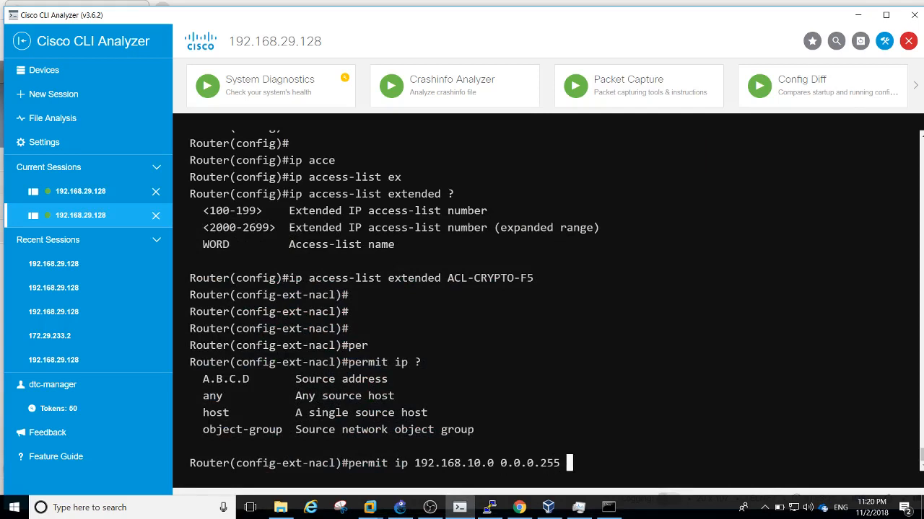
type(" ?")
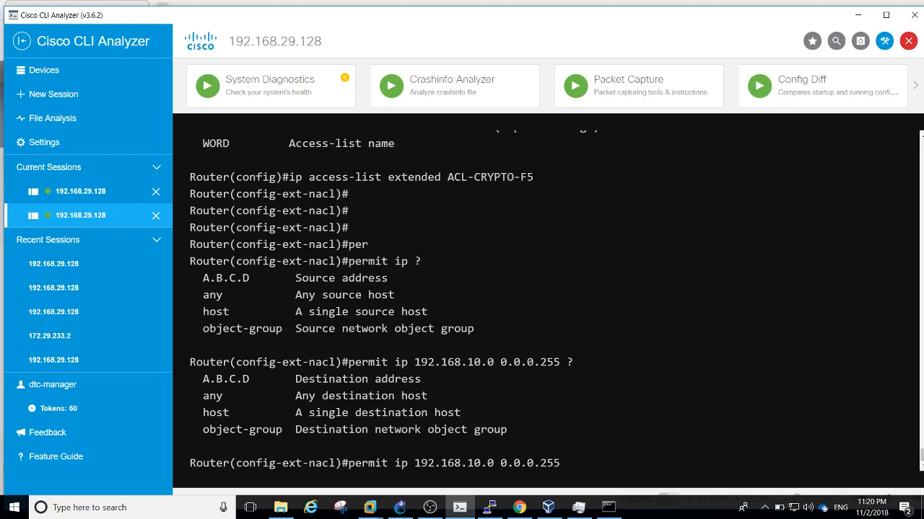
left_click(404, 509)
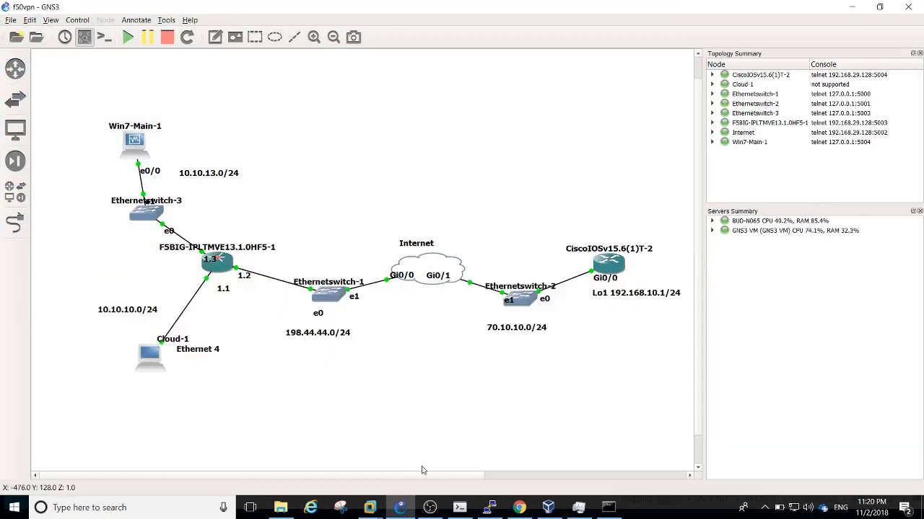
View Win7-Main's ipconfig in VirtualBox, hide it, and return to the router terminal
left_click(548, 507)
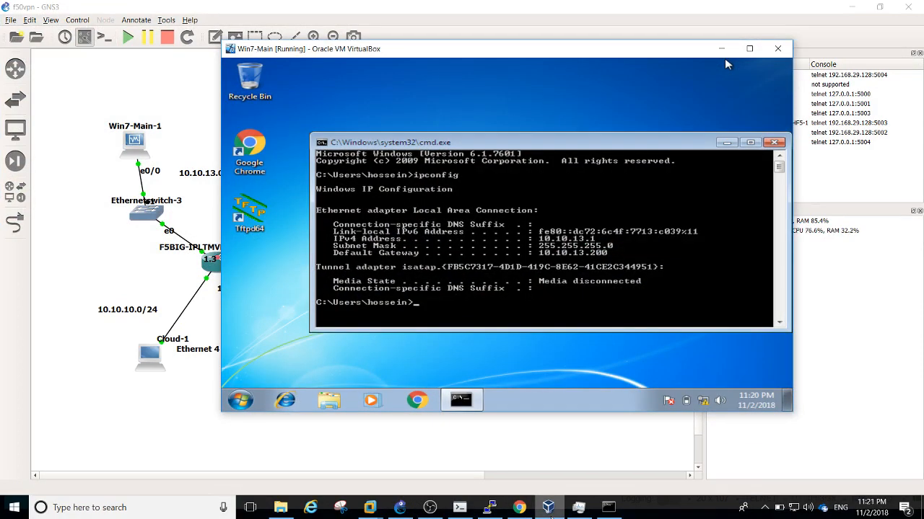
left_click(720, 49)
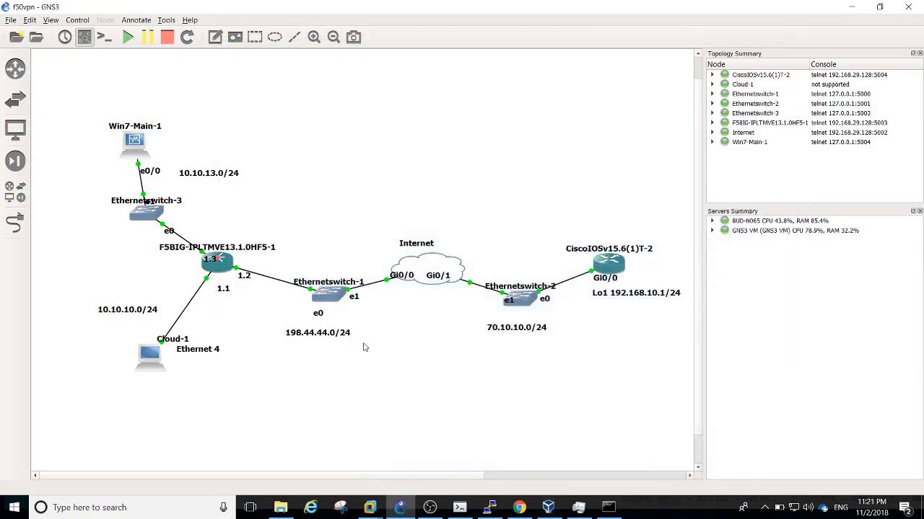
left_click(460, 507)
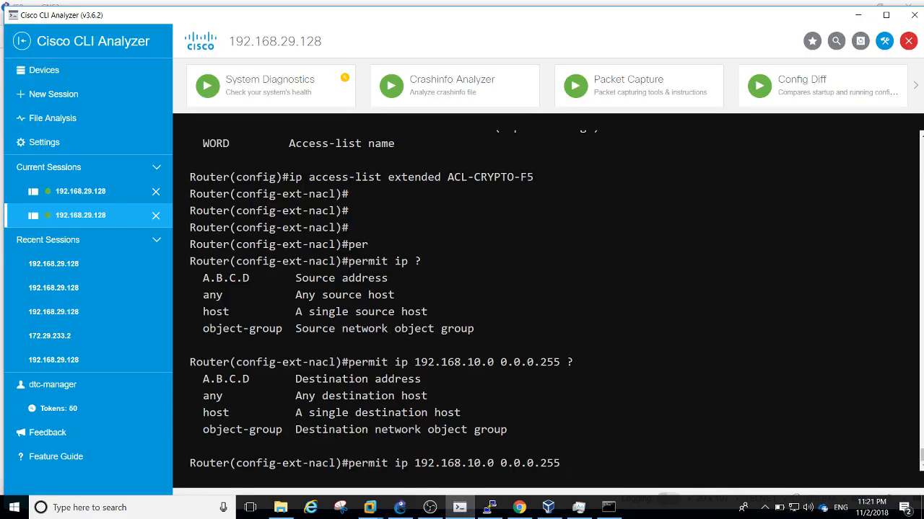
Complete the ACL entry with destination 10.10.13.0 0.0.0.255
type("10.10.13.0 0.0")
key("BackSpace")
key("BackSpace")
key("BackSpace")
type("0.0.0.255 ?")
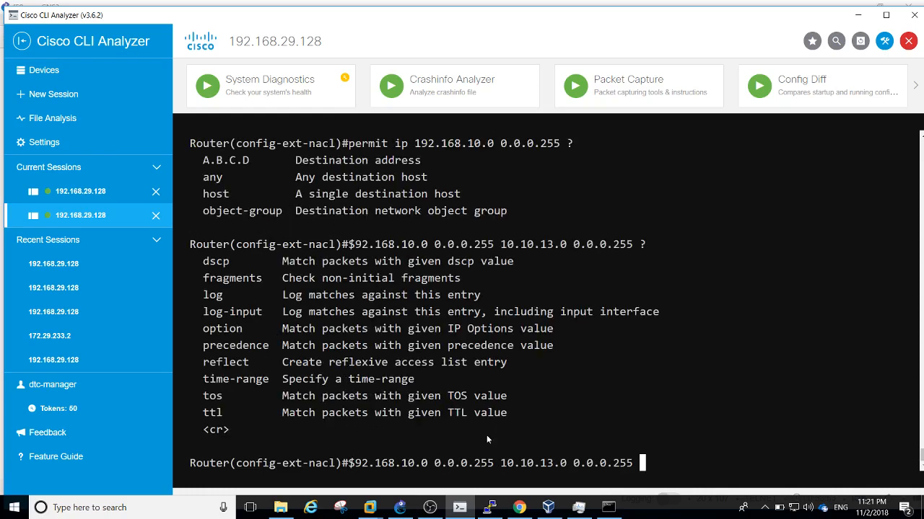
key("Return")
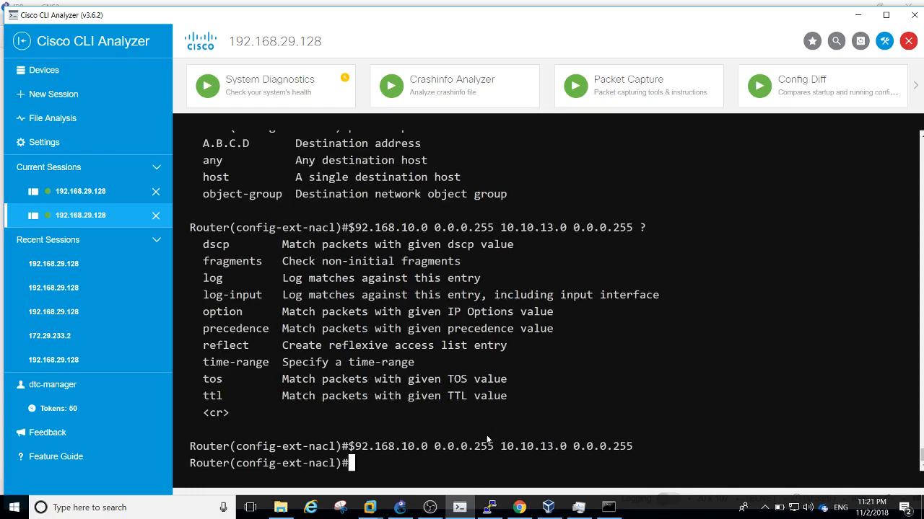
Exit configuration mode with end, then re-enter global configuration with conf t
type("end")
key("Return")
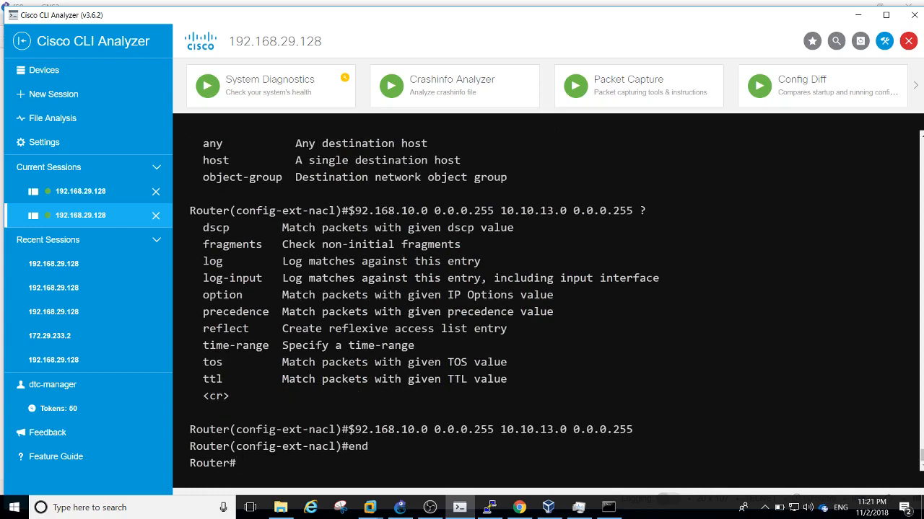
key("Return")
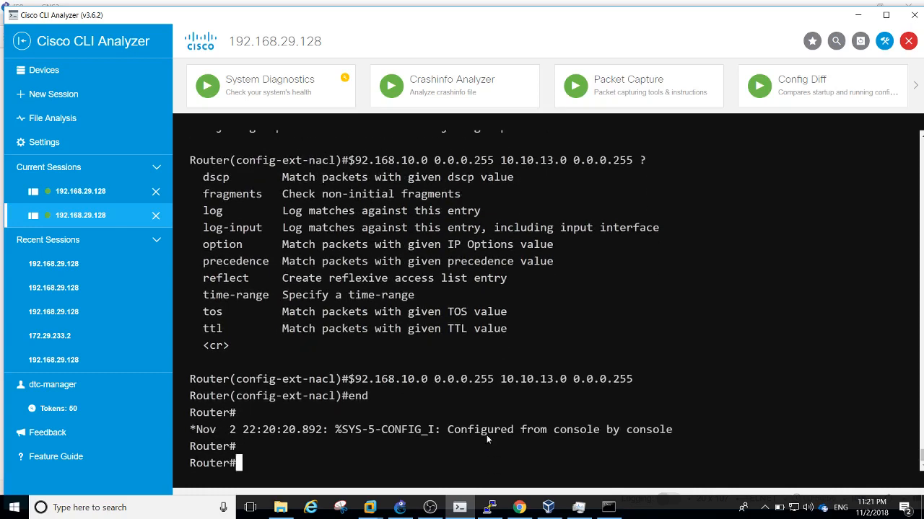
key("Return")
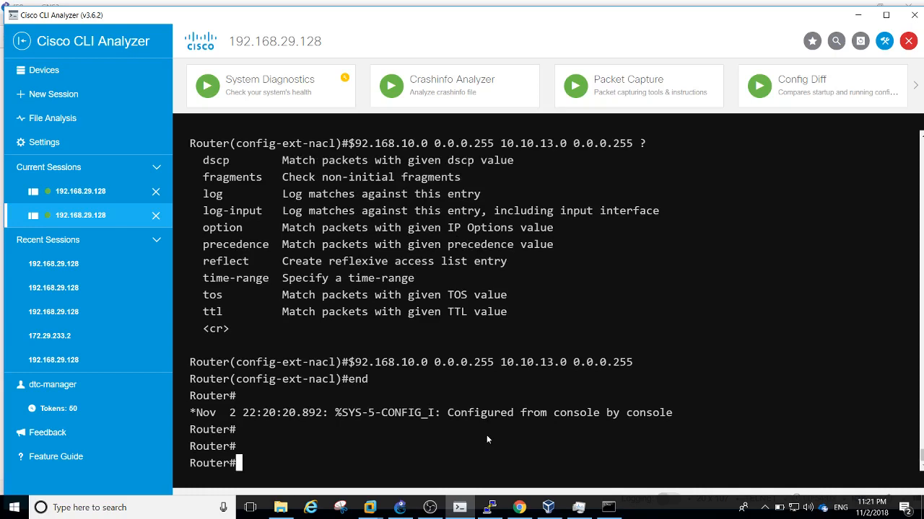
type("conf t")
key("Return")
key("Return")
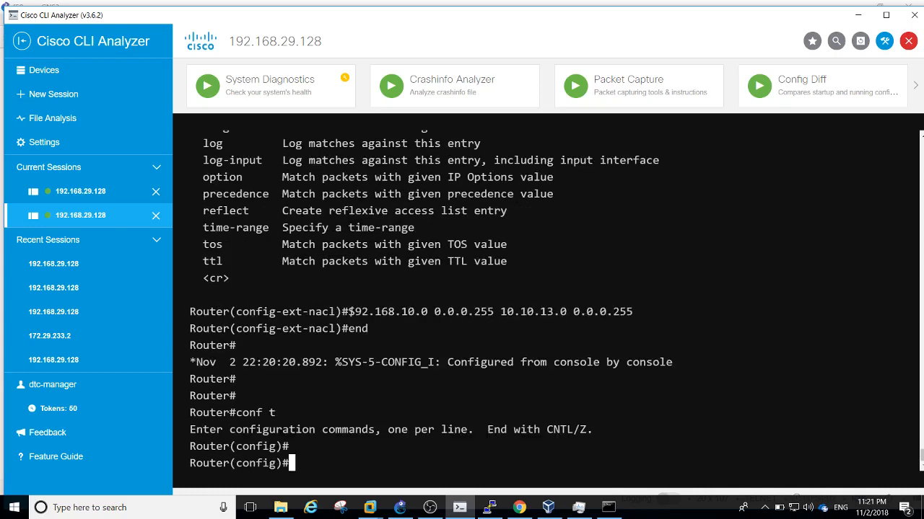
Start IPsec transform set MY-SET with esp-aes as the encryption transform
type("ip")
key("Return")
type("cry")
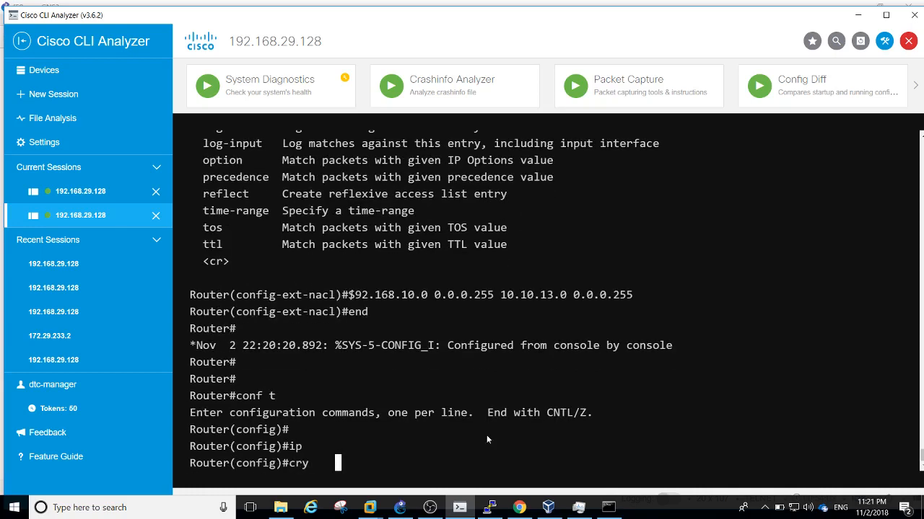
type("pto ips")
key("Tab")
type("tra")
key("Tab")
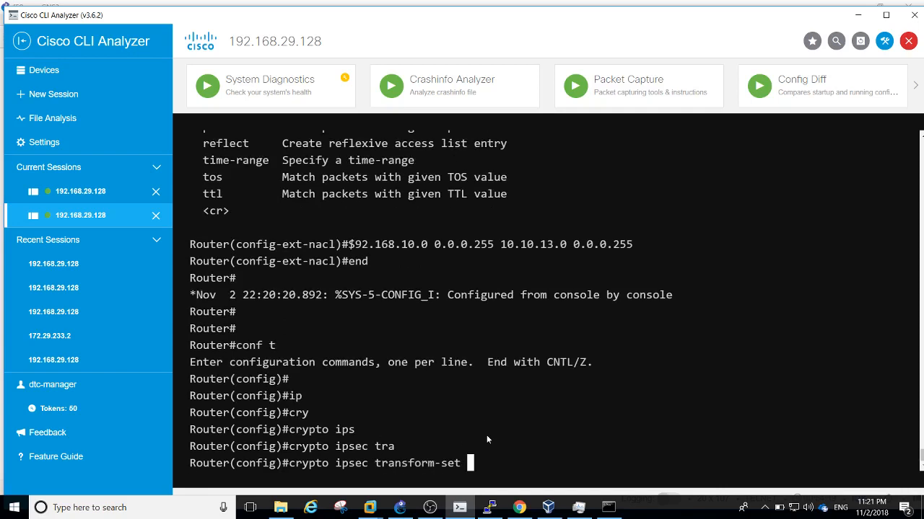
type("?")
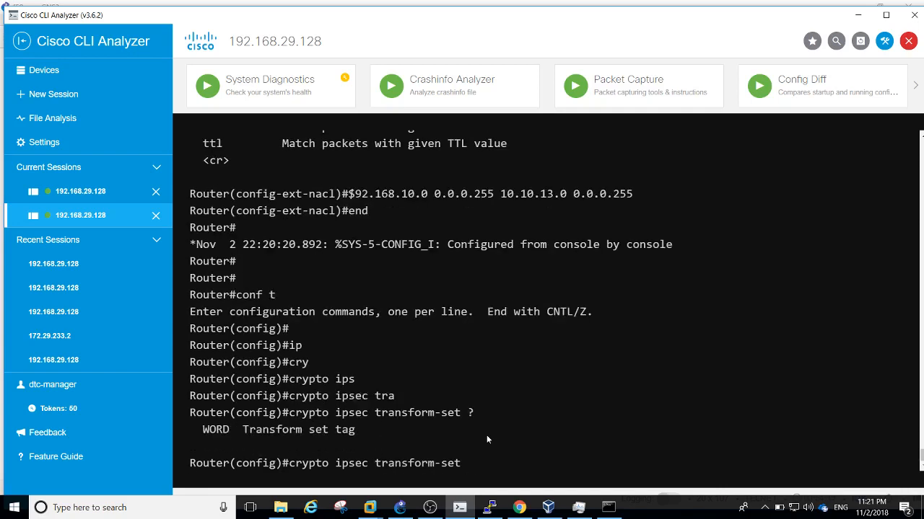
type("MY-SET ?")
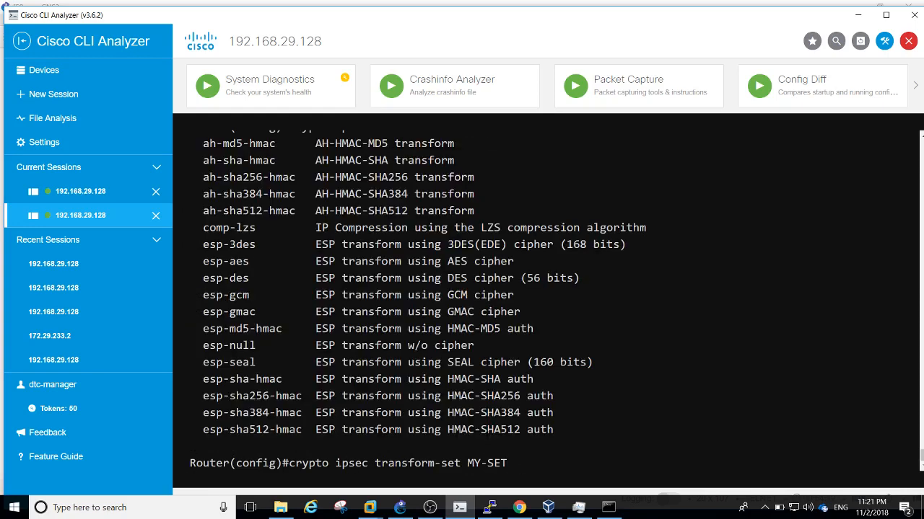
type("es")
key("Tab")
type("ae")
key("Tab")
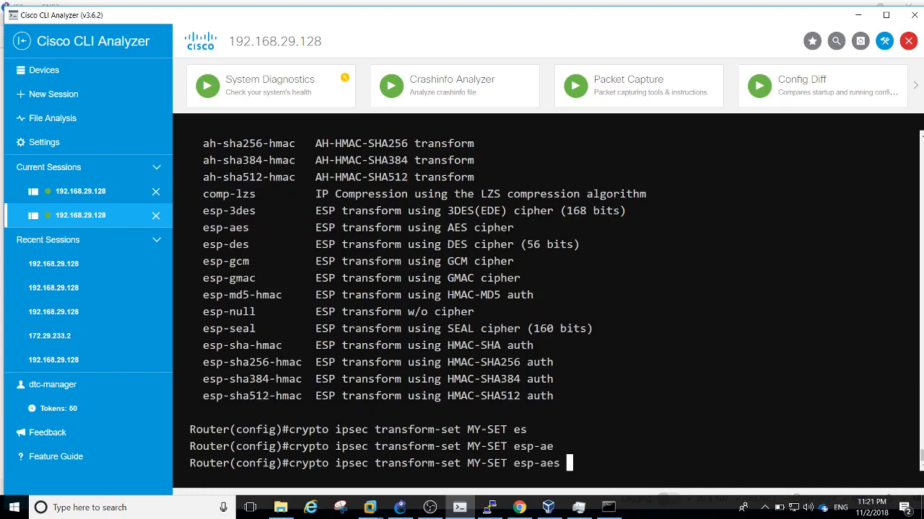
type("?")
type("es")
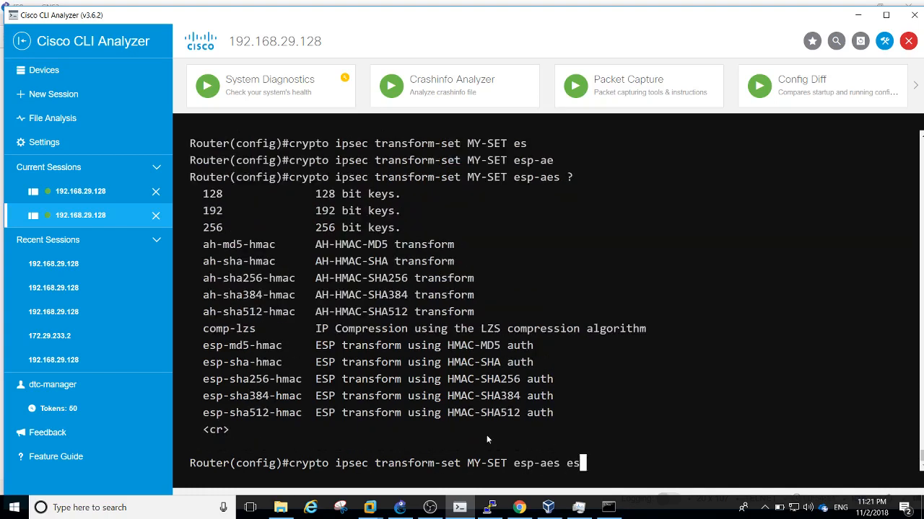
Add esp-sha-hmac as the second transform, create MY-SET, then exit to global configuration
key("Tab")
type("sh")
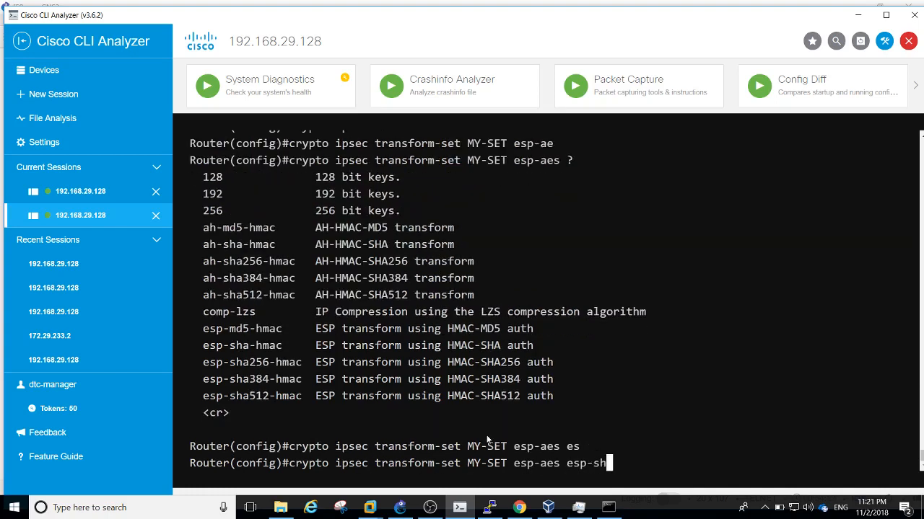
key("Tab")
type("a-h")
key("Tab")
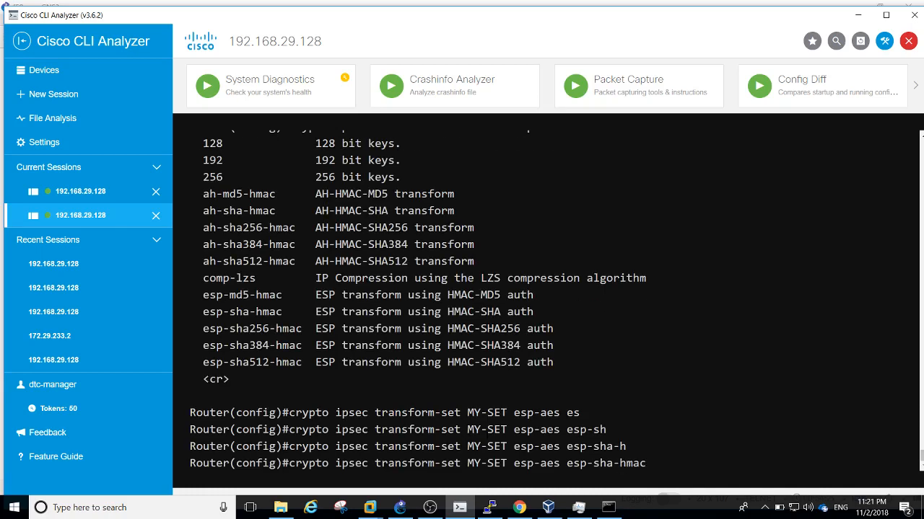
key("Return")
type("?")
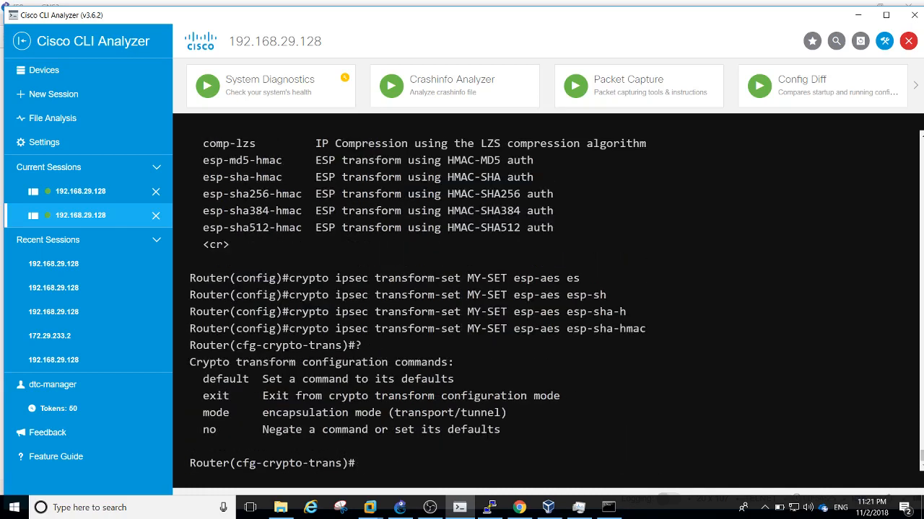
type("exit")
key("Return")
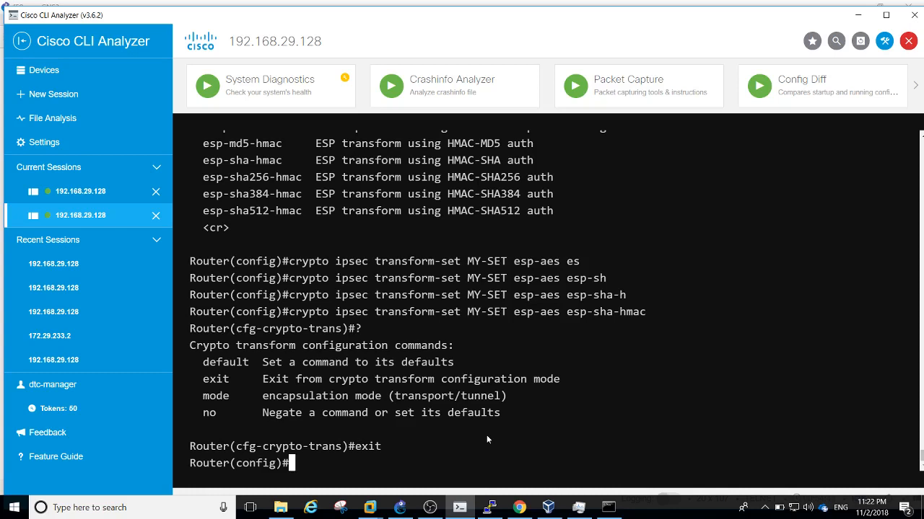
Create crypto map MY-MAP-F5 entry 10 using ipsec-isakmp
key("Return")
key("Return")
key("Return")
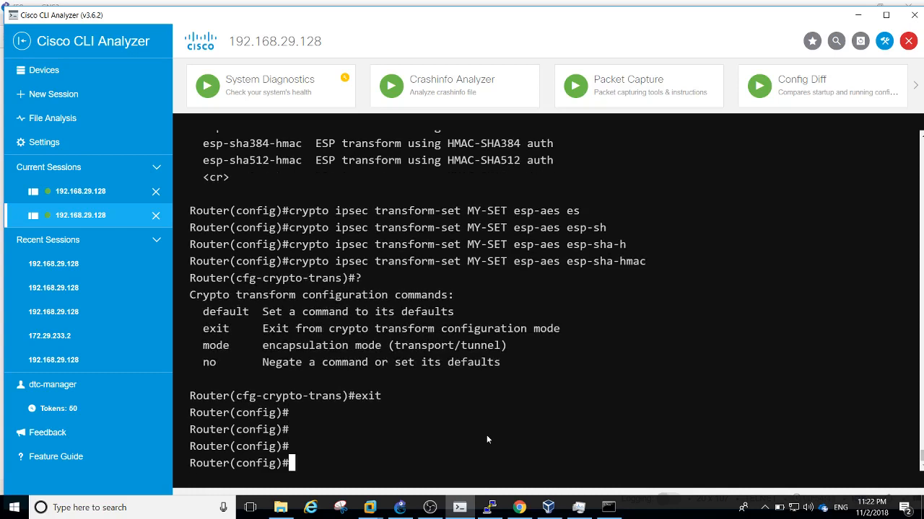
type("cry")
key("Tab")
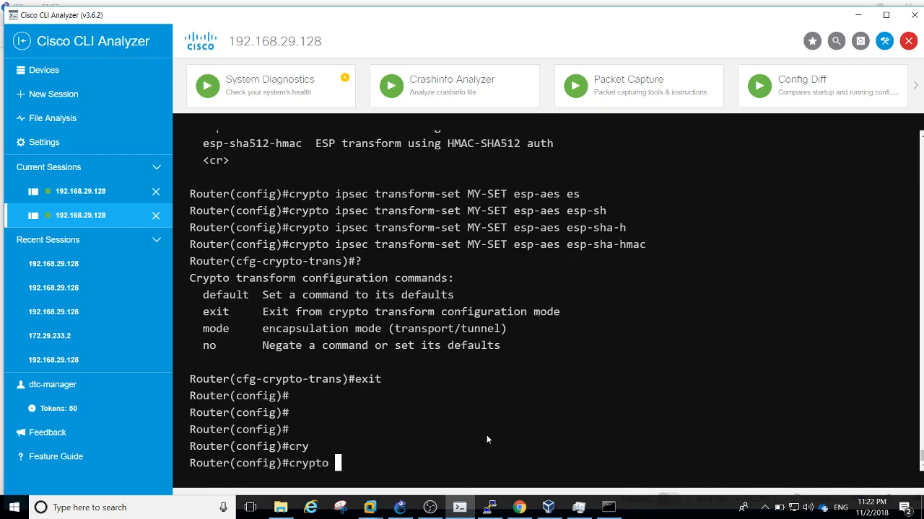
type("ma")
key("Tab")
type("?")
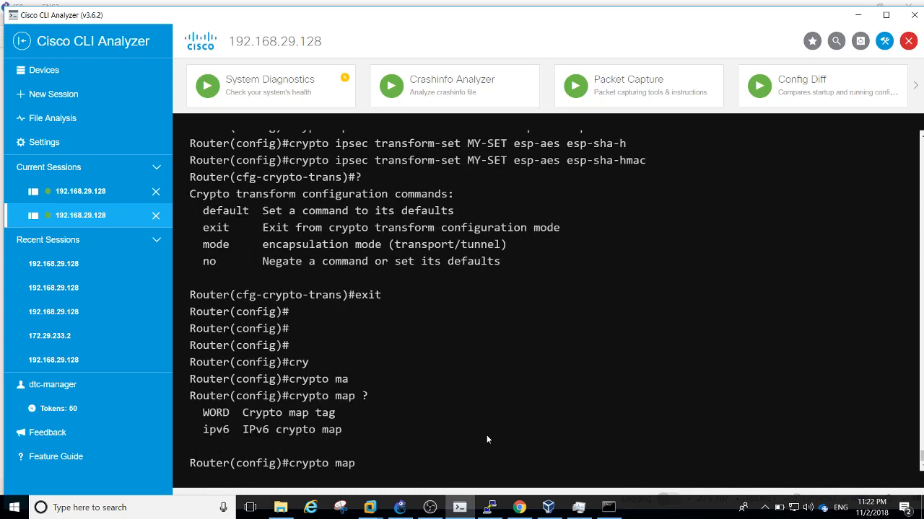
type("MY0")
key("BackSpace")
type("-MAP-F5 ")
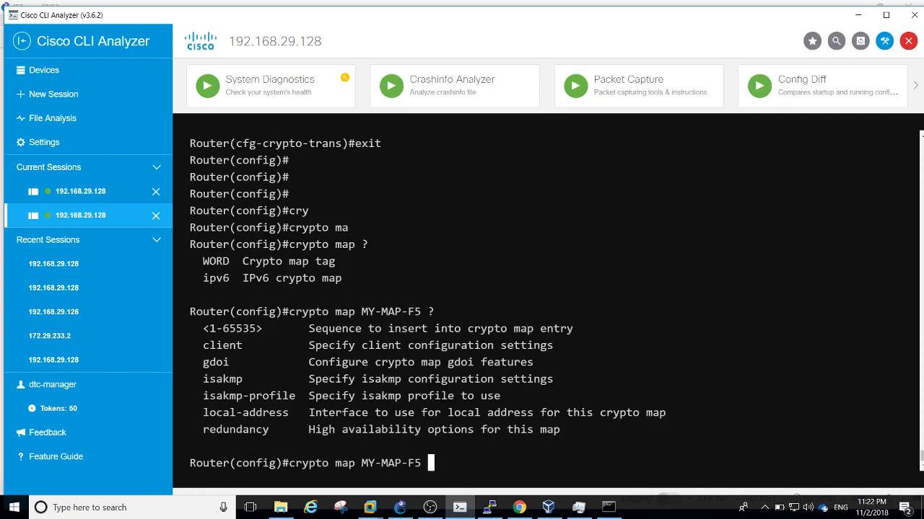
type("?10 ?ips")
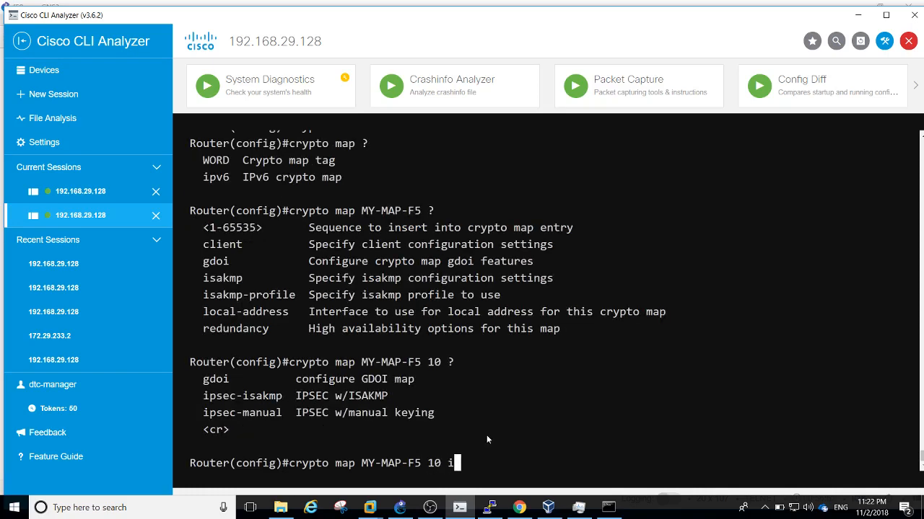
key("Tab")
type("is")
key("Tab")
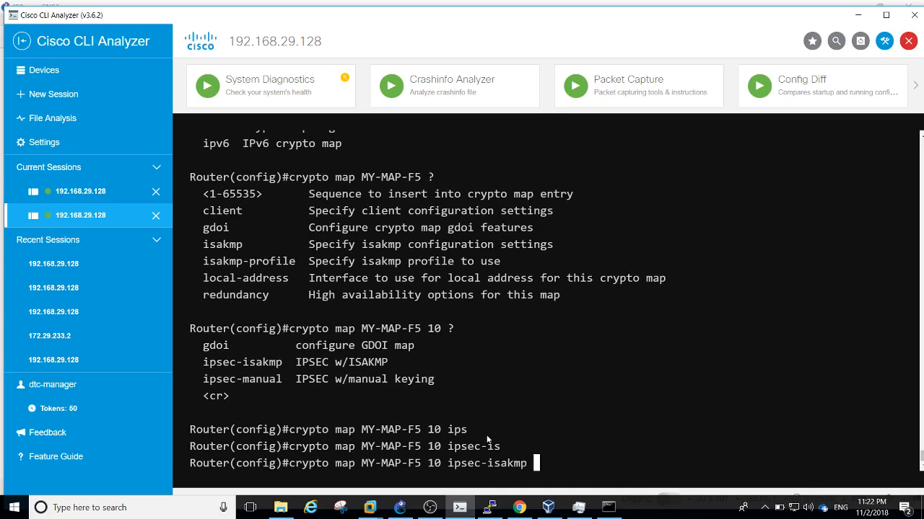
type("?")
key("Return")
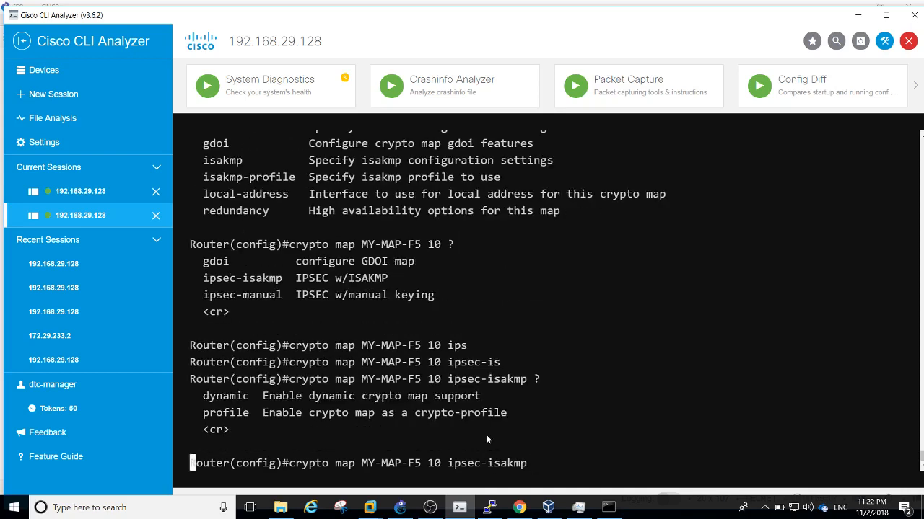
Give the crypto map the description 'CRYPTOMAP FOR F5 IPSEC'
key("Return")
key("Return")
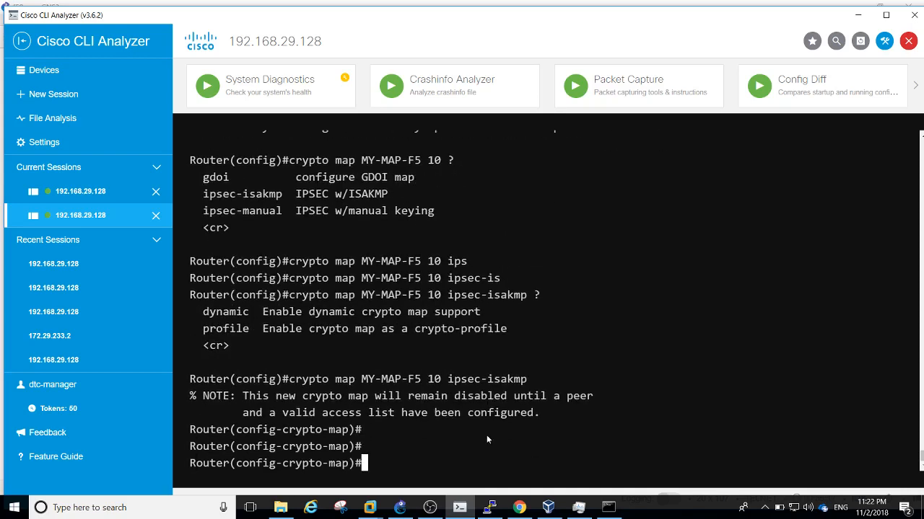
type("?")
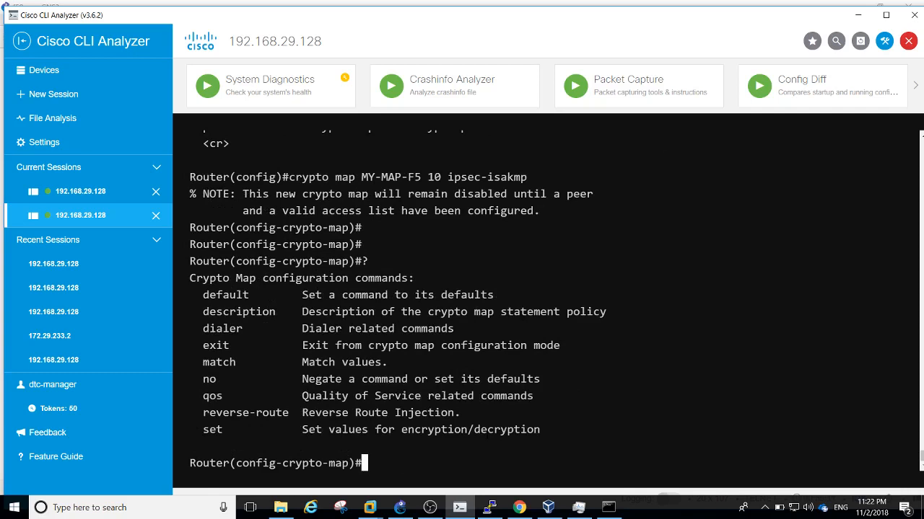
type("des")
key("Tab")
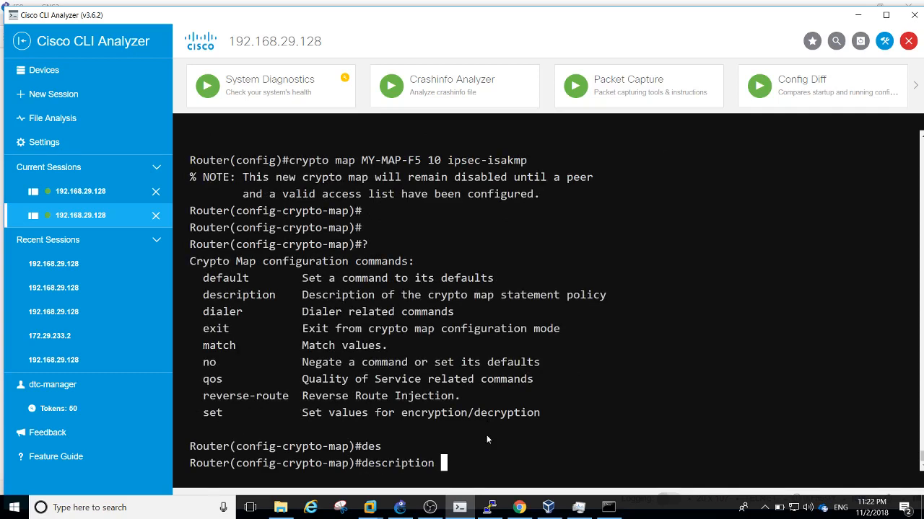
type("CRYPTOMAP FOR")
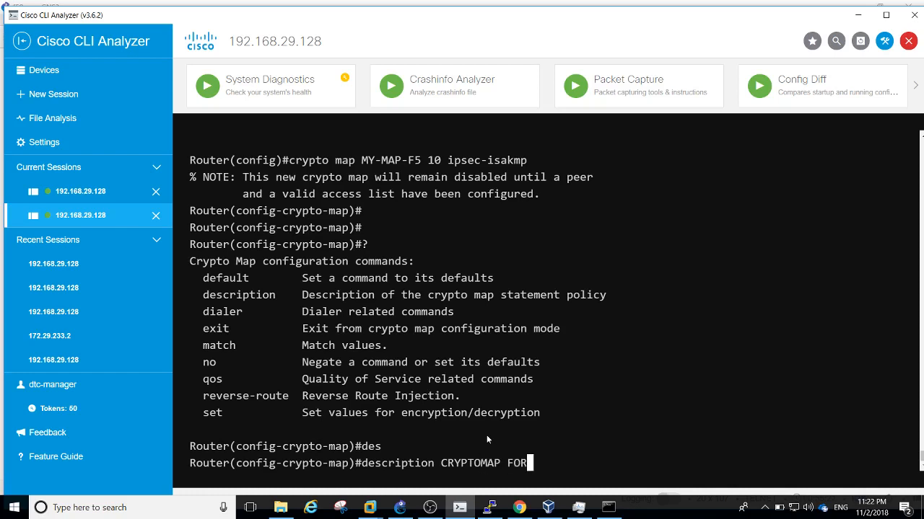
type(" F5 IPSEC")
key("Return")
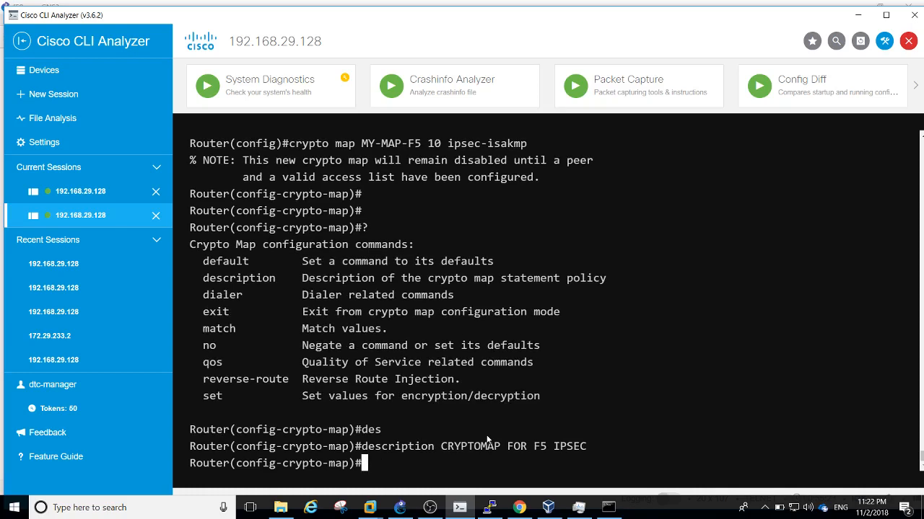
List the router's IP access lists with 'do sh ip access' to find the crypto ACL name
type("ma")
key("Tab")
type("?")
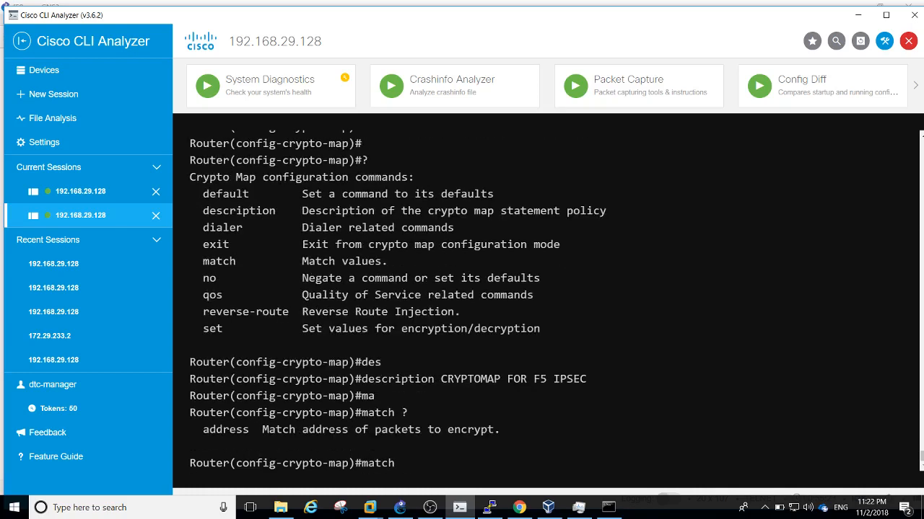
type("add")
key("Tab")
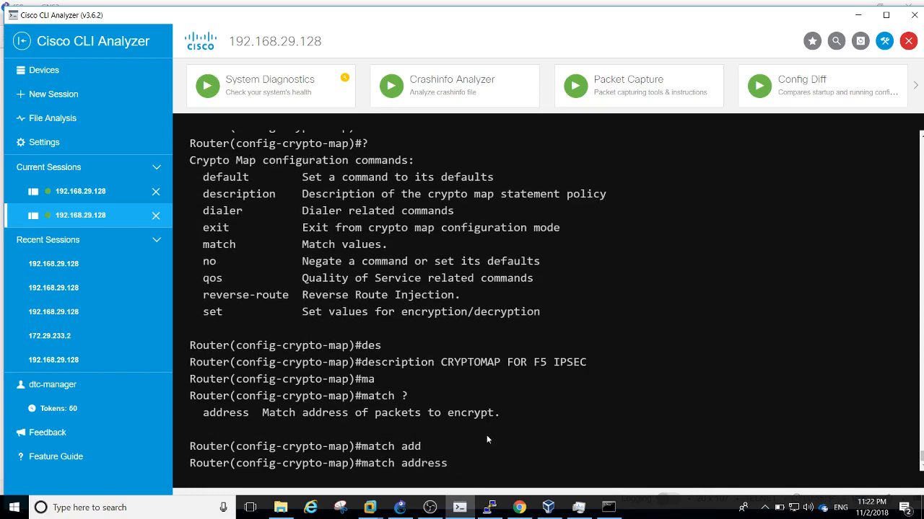
type("?")
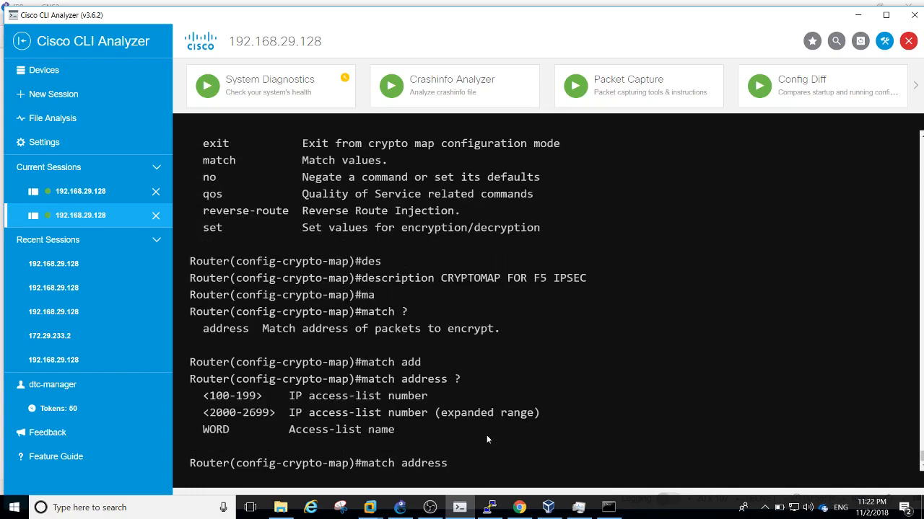
key("BackSpace")
key("BackSpace")
key("BackSpace")
key("BackSpace")
key("BackSpace")
key("BackSpace")
key("BackSpace")
key("BackSpace")
key("BackSpace")
key("BackSpace")
key("BackSpace")
key("BackSpace")
key("BackSpace")
key("BackSpace")
type("do sh ip access")
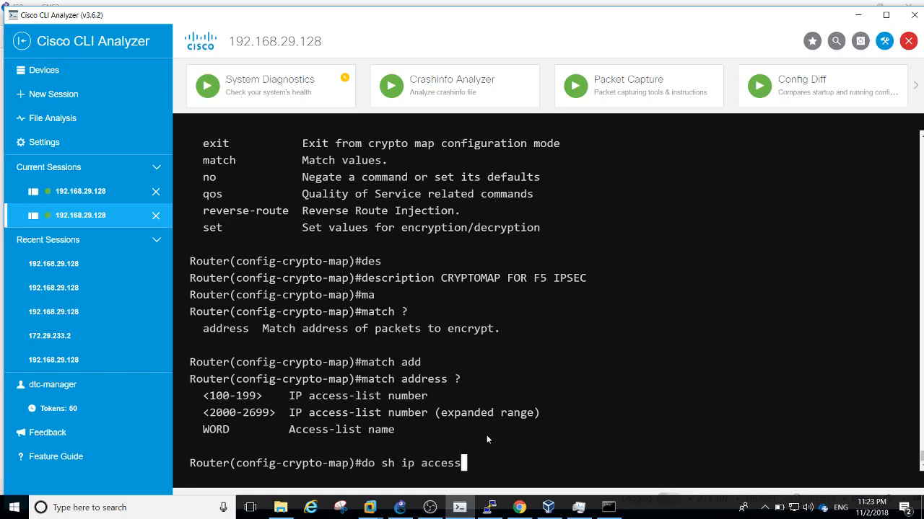
key("Return")
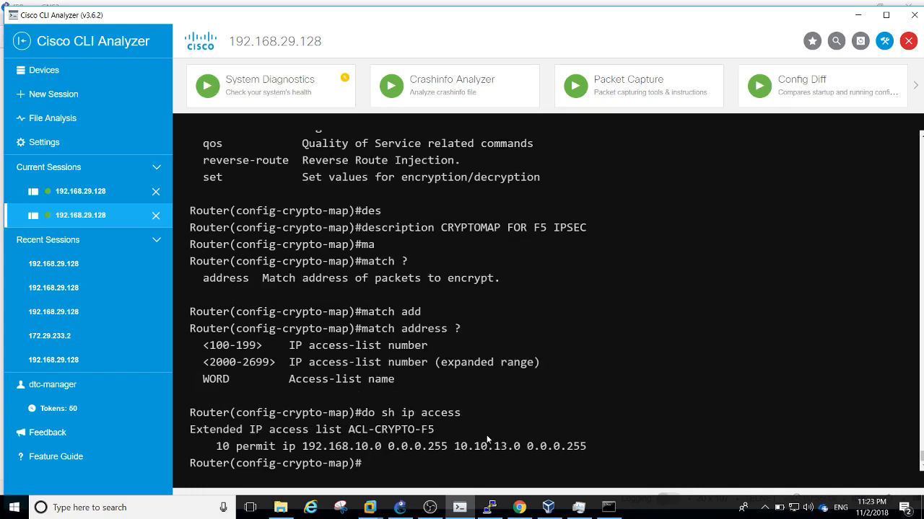
Match the crypto map to access list ACL-CRYPTO-F5
type("ma")
key("Tab")
type("address")
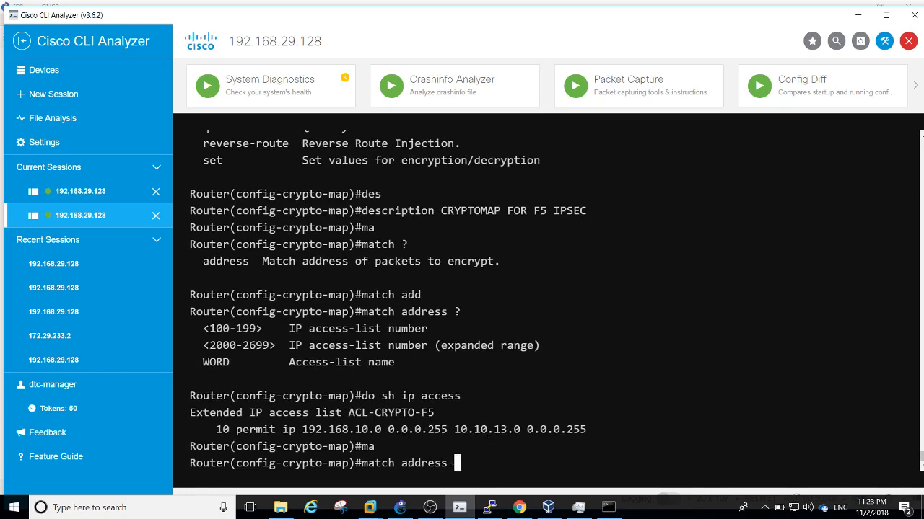
left_click_drag(348, 413, 434, 413)
right_click(433, 413)
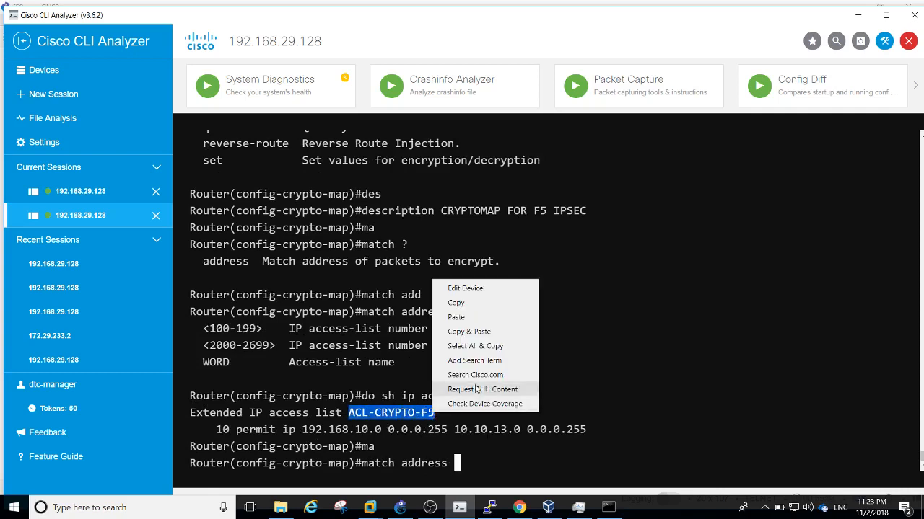
left_click(480, 331)
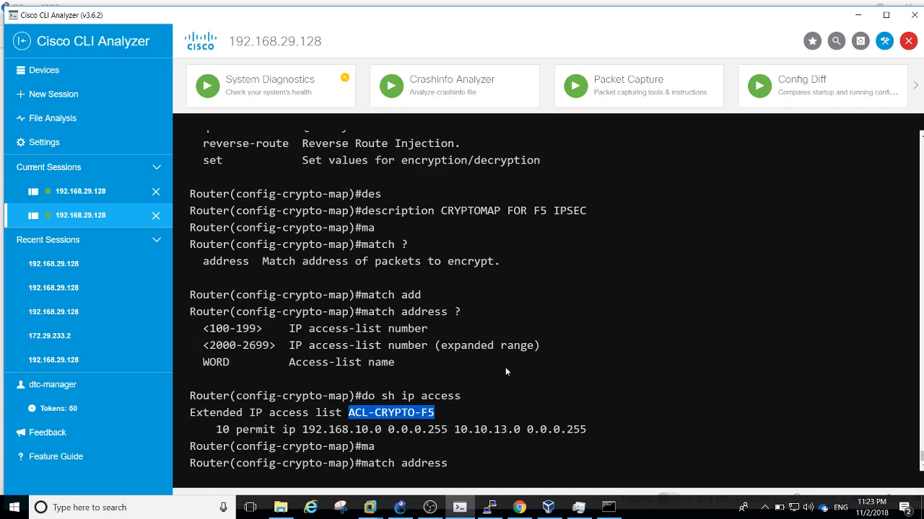
right_click(418, 414)
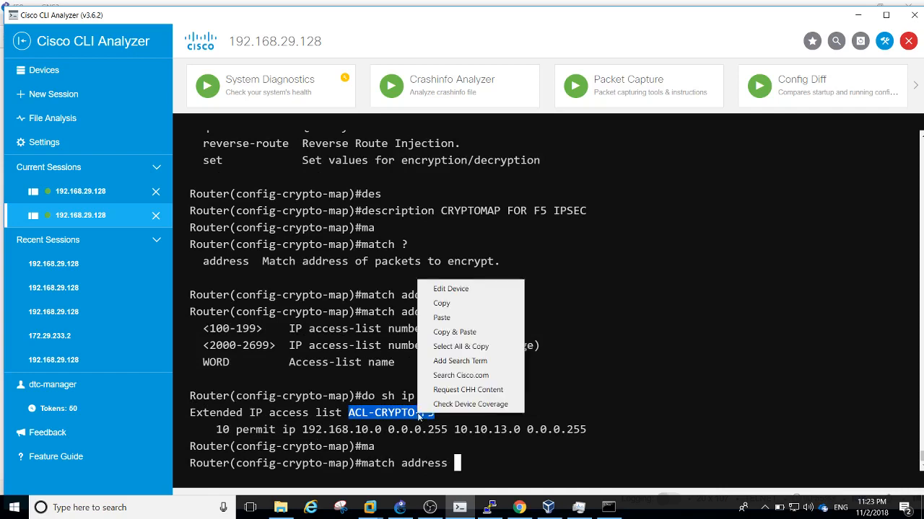
left_click(440, 306)
key("ctrl+v")
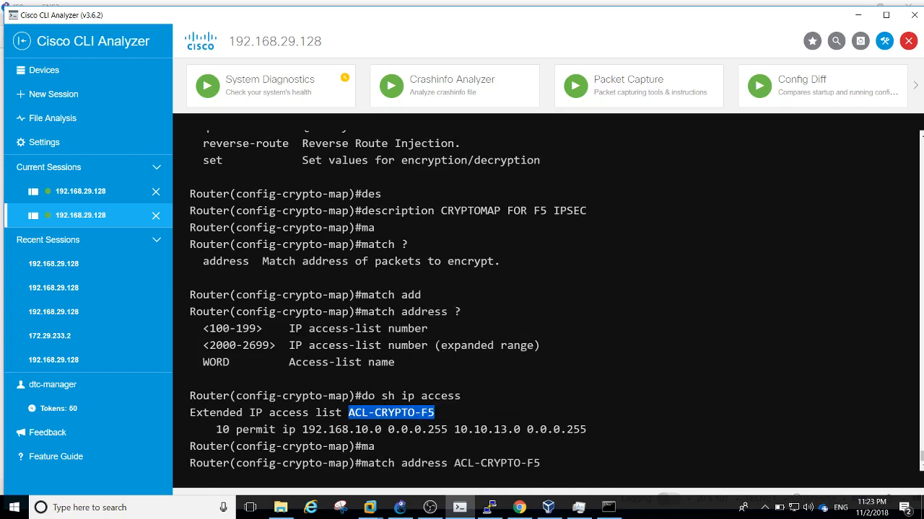
key("Return")
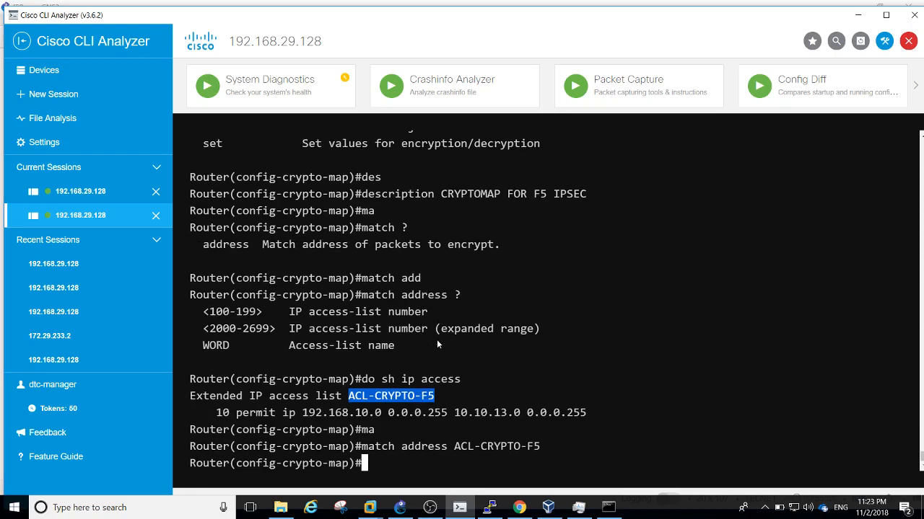
Type the set peer command with peer address 198.44.44.1
type("?")
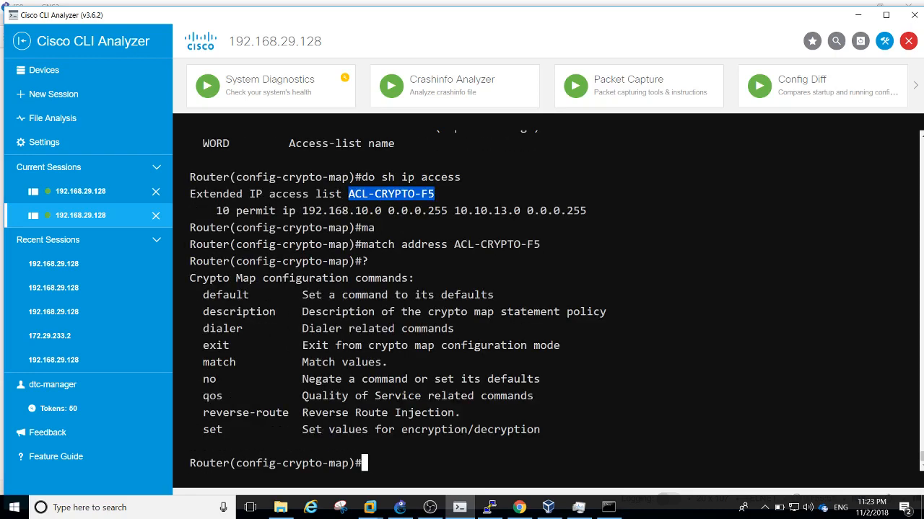
type("set ")
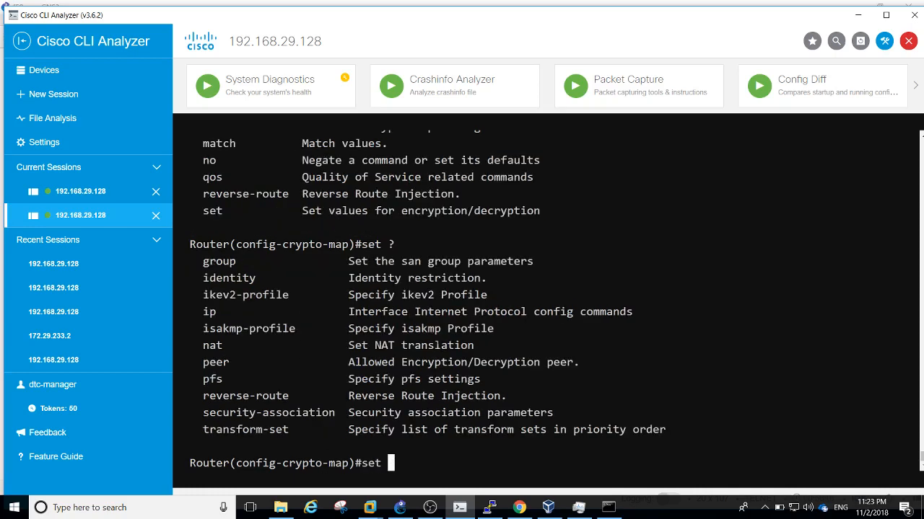
type("?pee")
key("Tab")
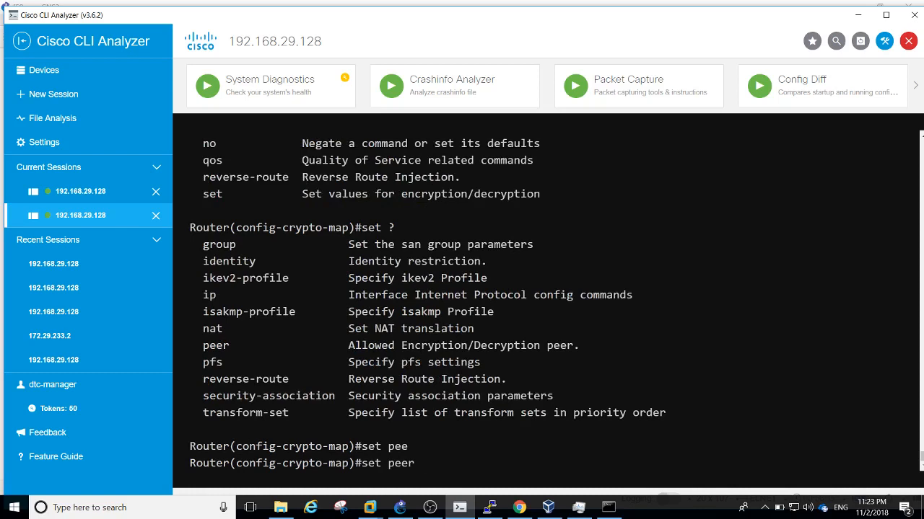
type("70.")
key("BackSpace")
key("BackSpace")
key("BackSpace")
type("198.44.44.1")
left_click(401, 510)
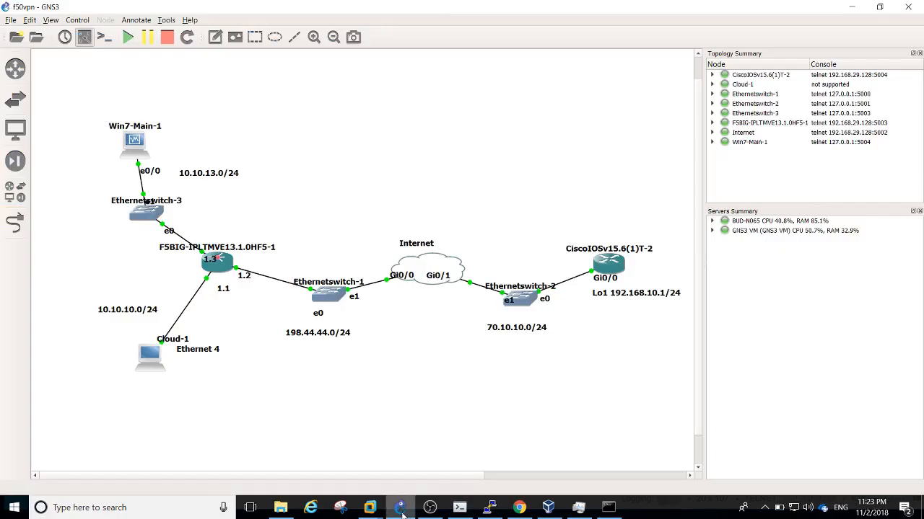
left_click(465, 509)
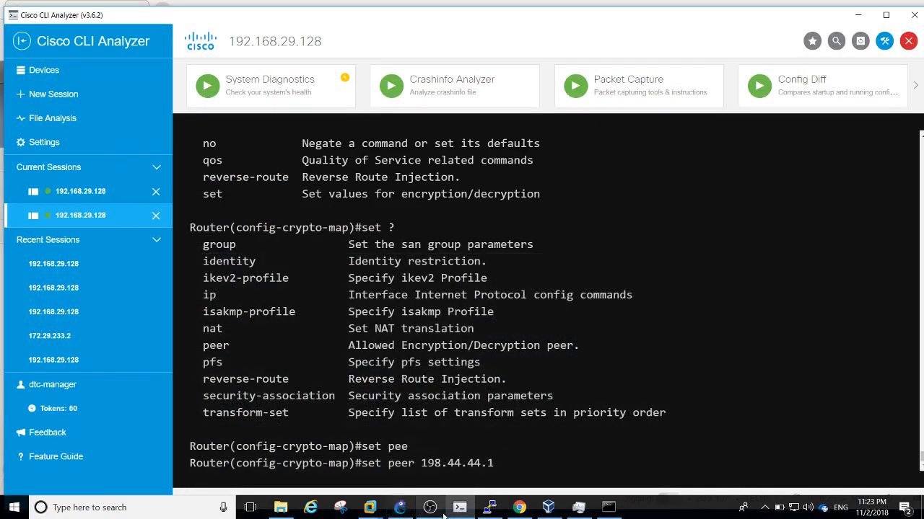
left_click(489, 508)
left_click(529, 460)
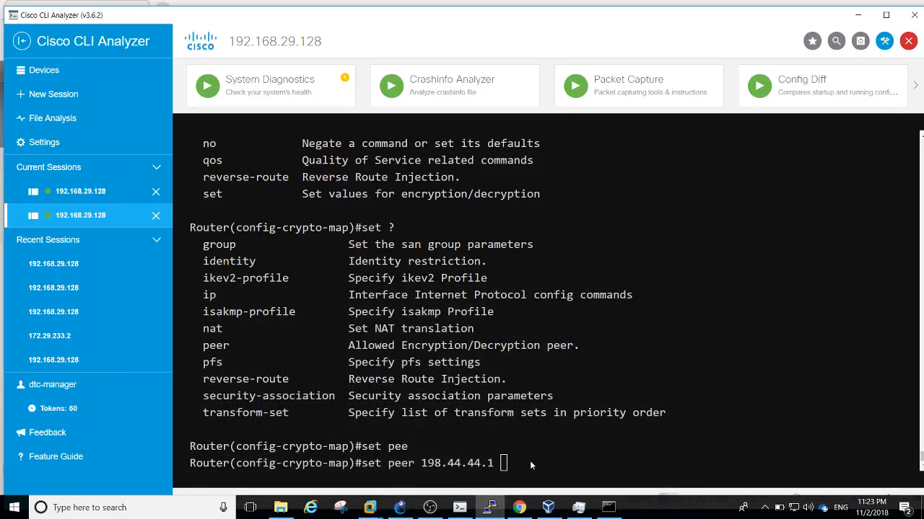
left_click(519, 508)
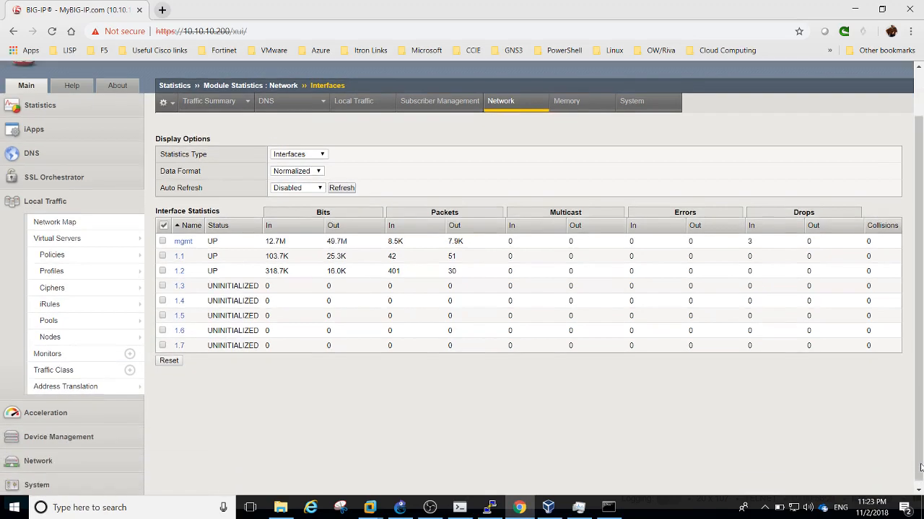
scroll(72, 317, "down", 1)
left_click(56, 459)
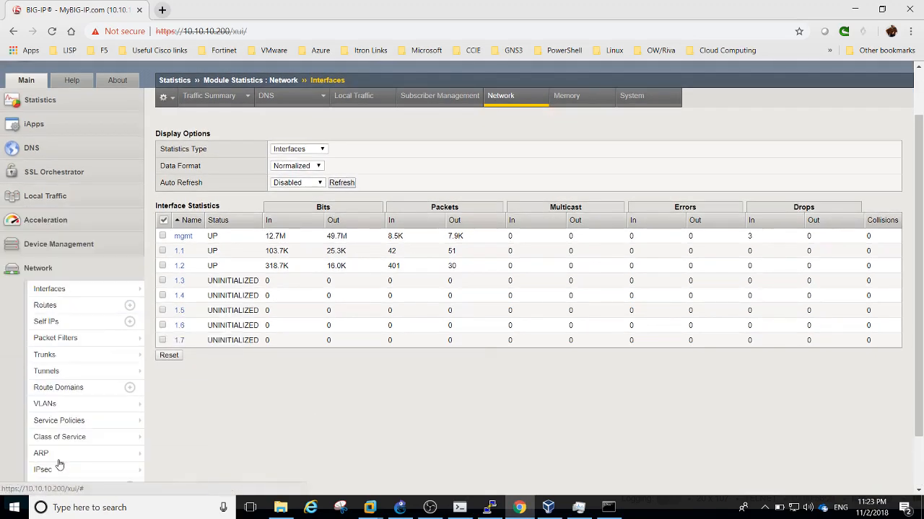
left_click(72, 321)
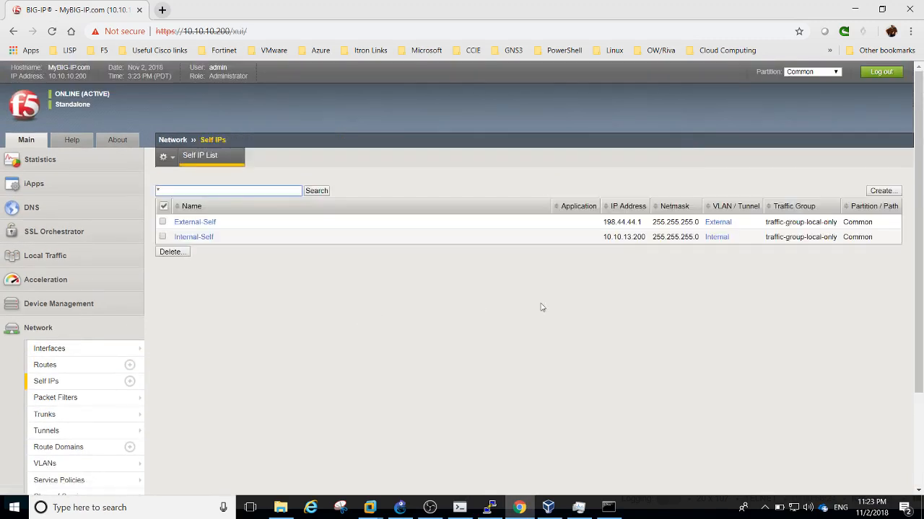
left_click(855, 12)
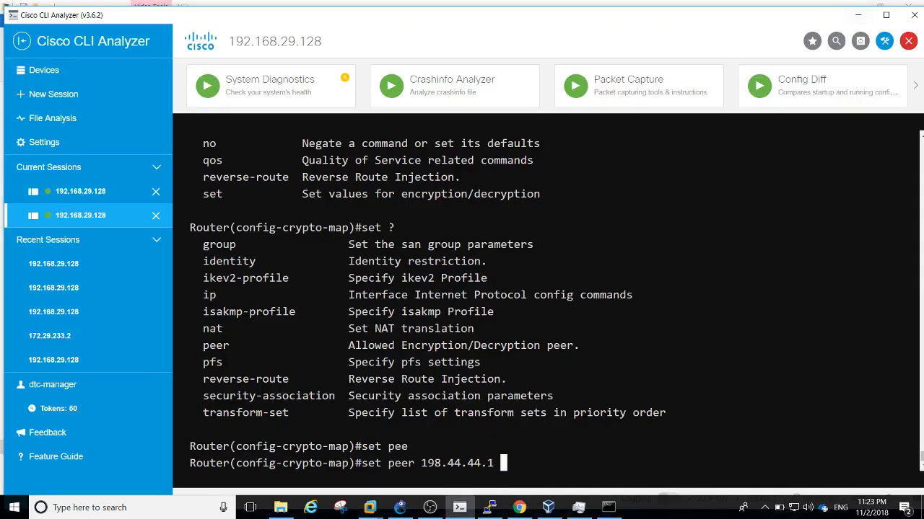
Apply peer 198.44.44.1 and attach transform set MY-SET to the crypto map
type("?")
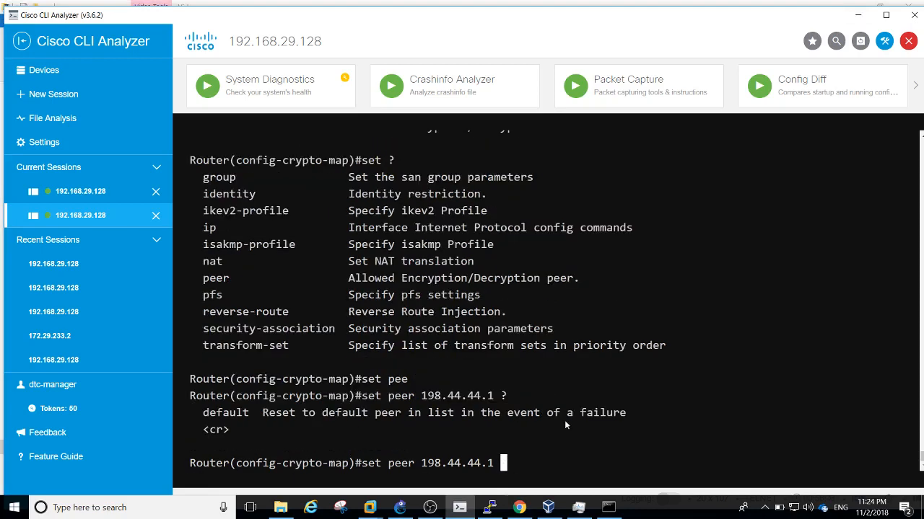
key("Return")
key("Return")
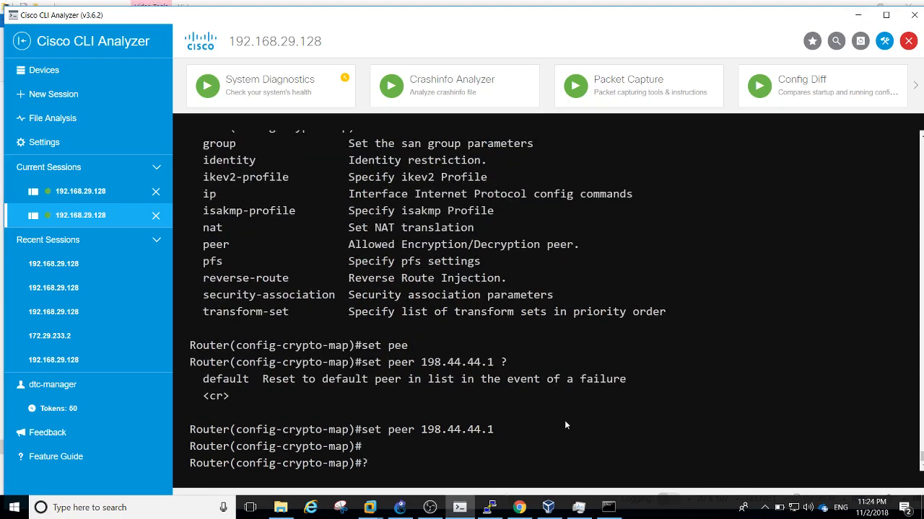
type("?set ?")
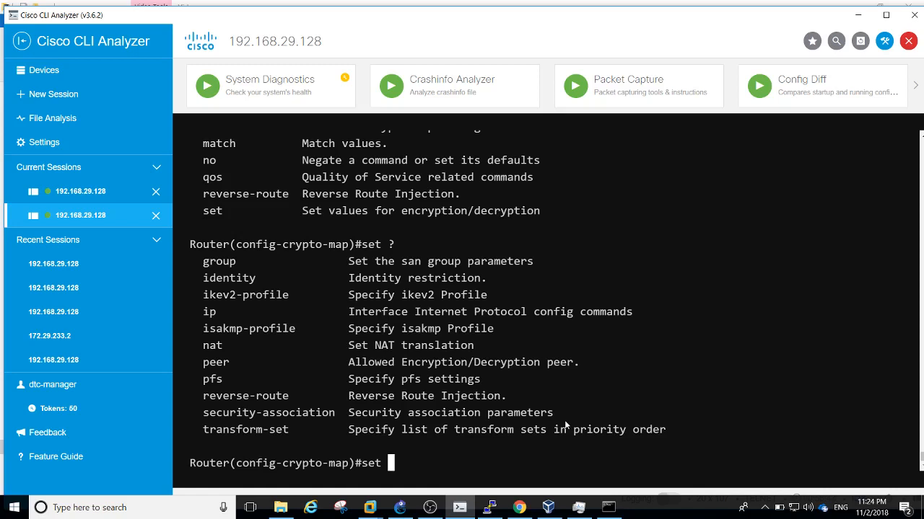
type("tr")
key("Tab")
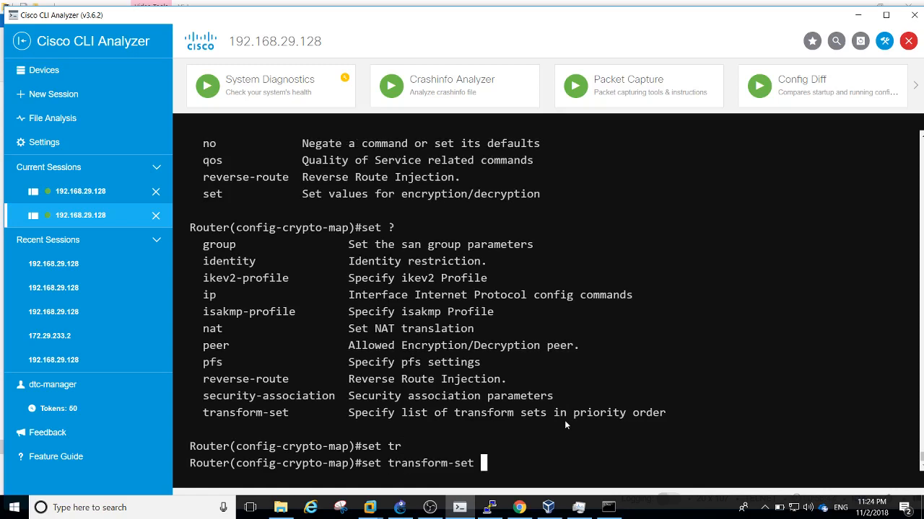
type("?M")
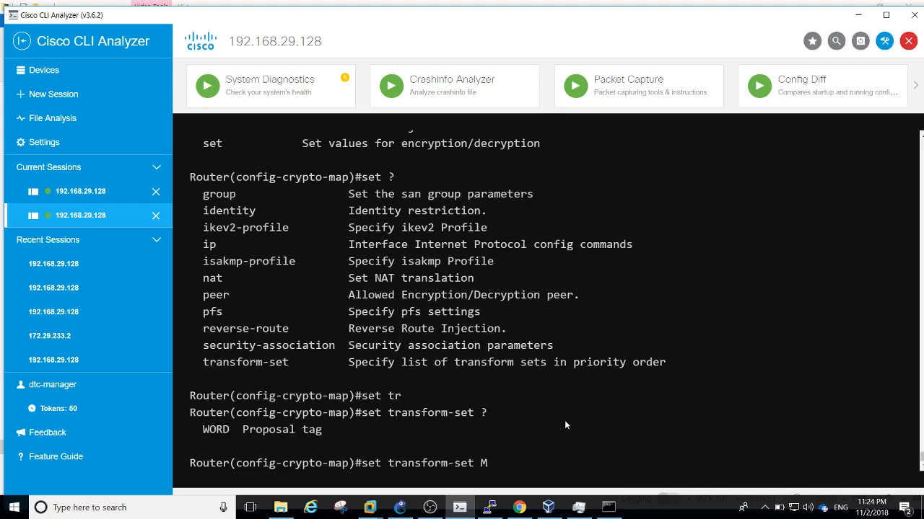
type("Y-SET")
key("Return")
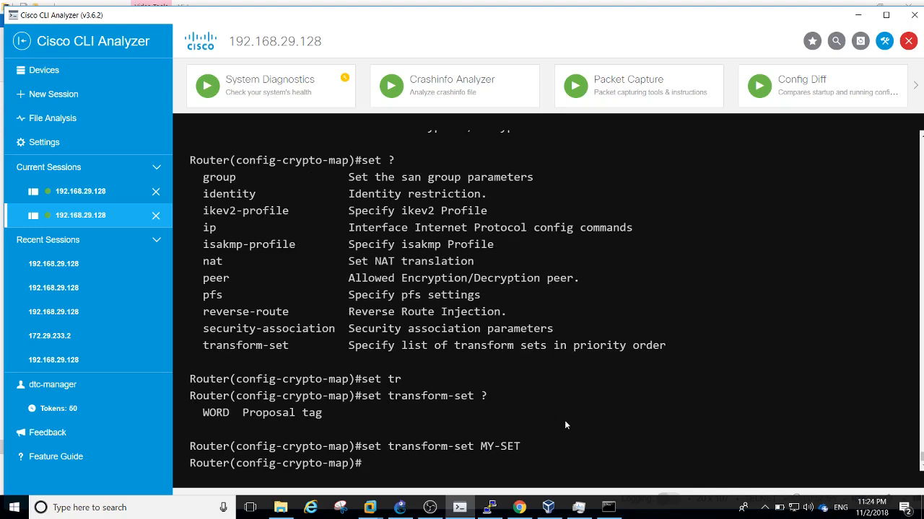
Leave configuration mode with 'end' and begin typing 'show crypto map'
type("?set ?")
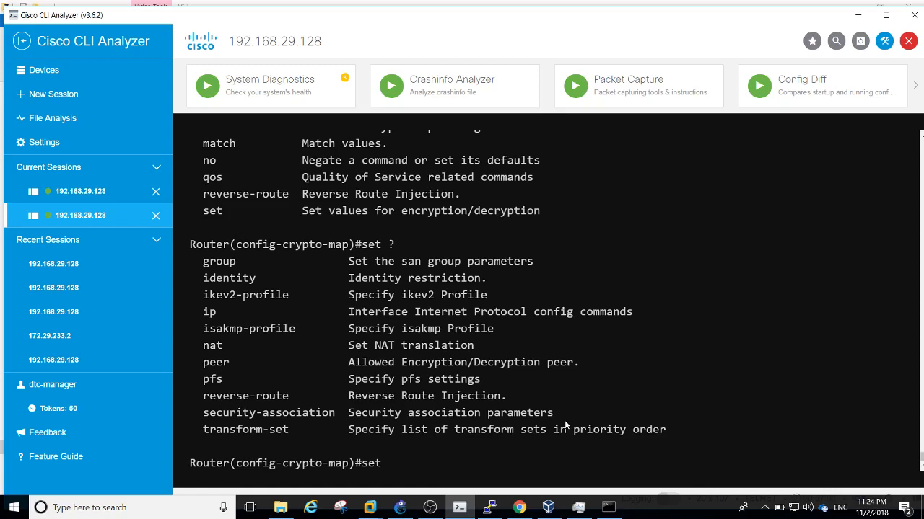
key("BackSpace")
key("BackSpace")
key("BackSpace")
key("BackSpace")
type("end")
key("Return")
key("Return")
key("Return")
key("Return")
key("Return")
key("Return")
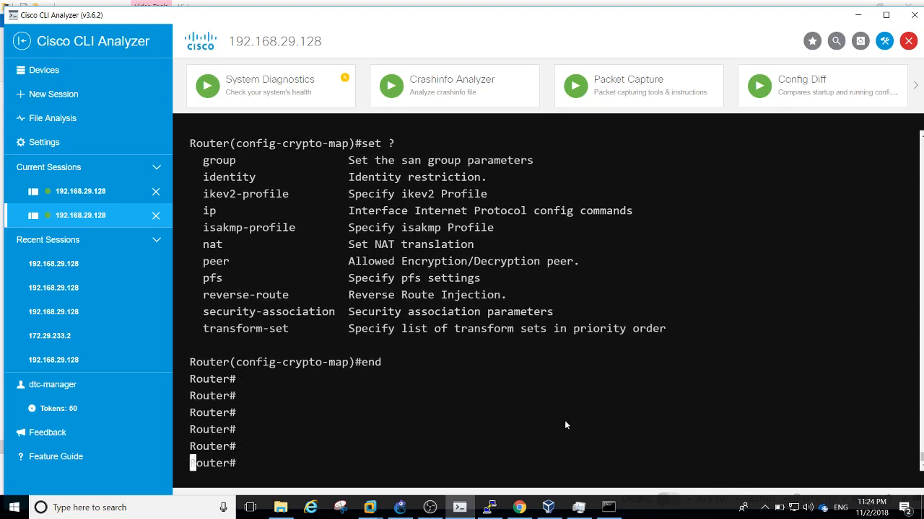
type("sh cry")
key("Tab")
Run 'show crypto map' and highlight peer 198.44.44.1, ACL-CRYPTO-F5, 3600-second lifetime and MY-SET
type("ma")
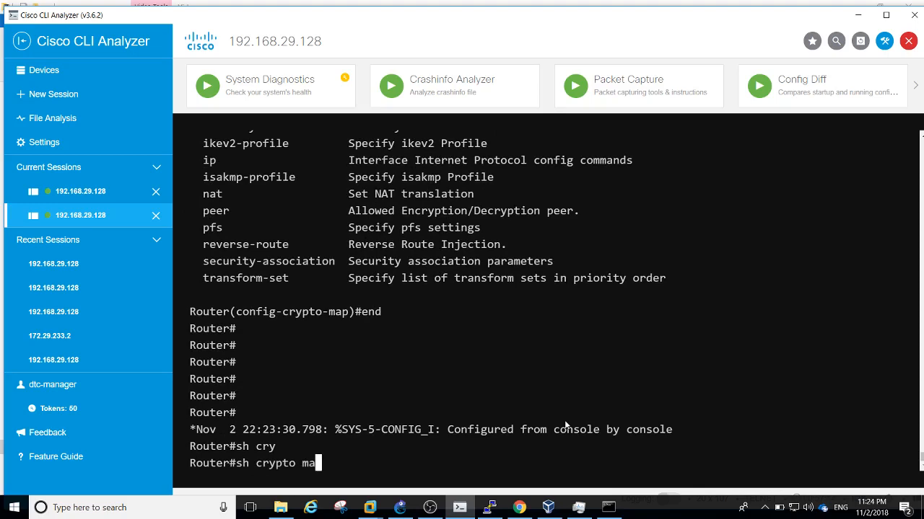
key("Tab")
key("Return")
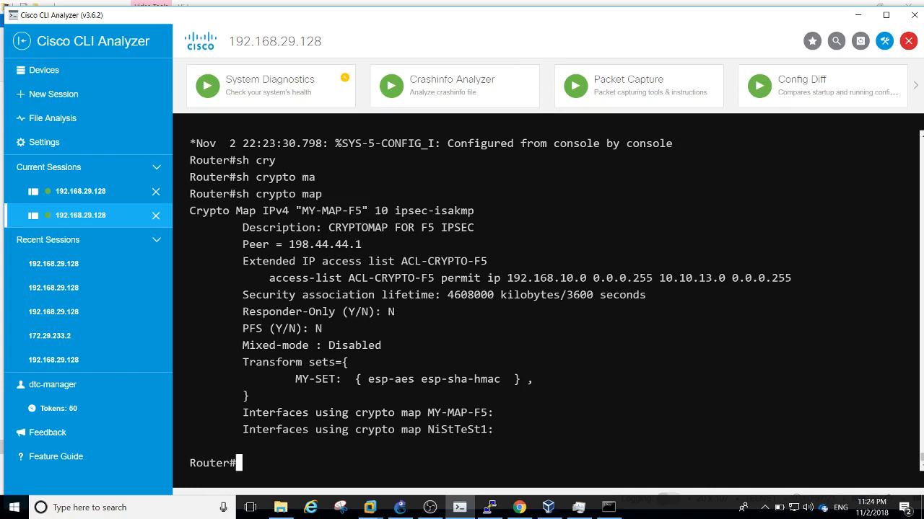
double_click(358, 245)
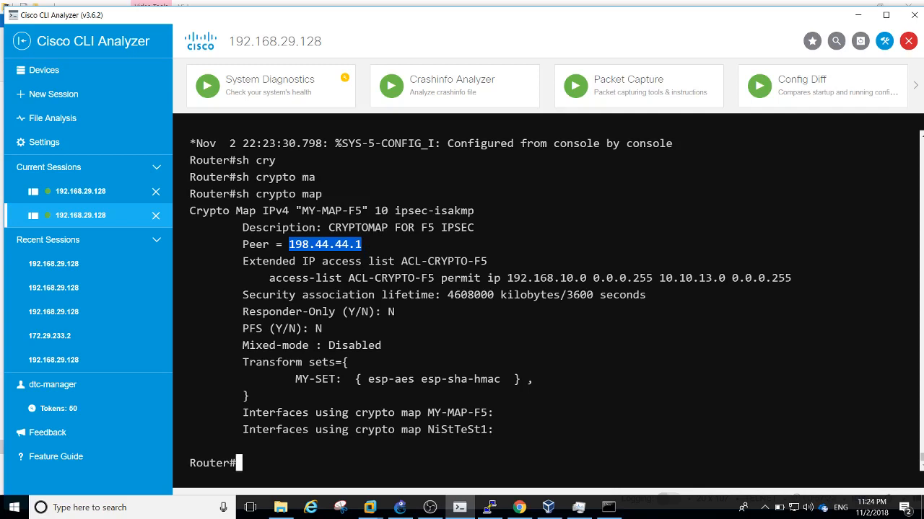
triple_click(358, 279)
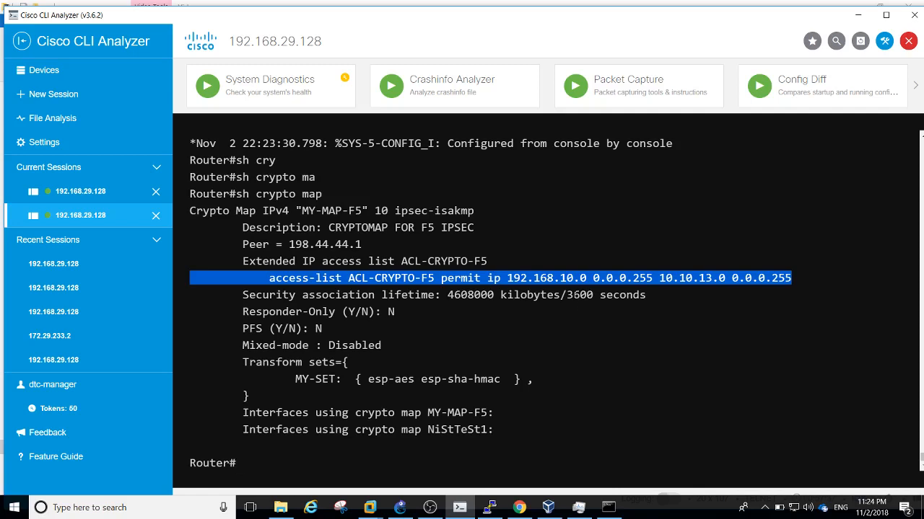
left_click_drag(566, 294, 619, 294)
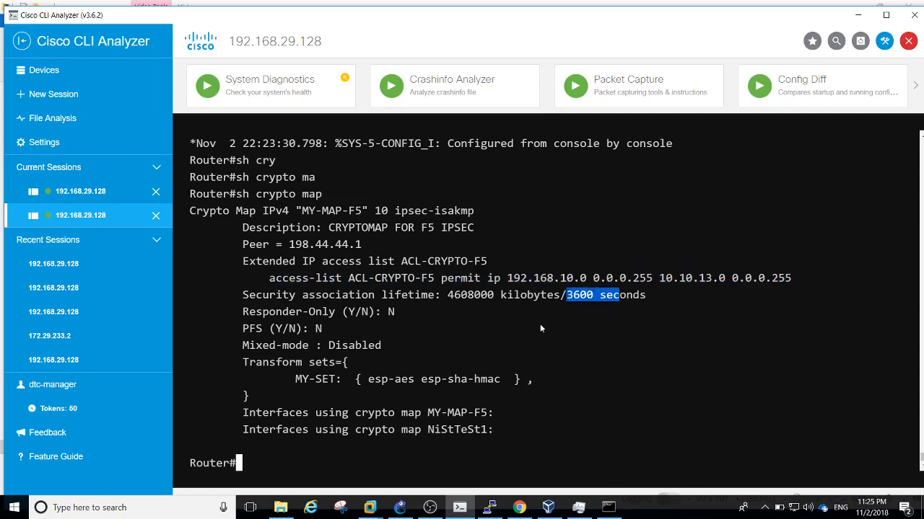
left_click(298, 329)
triple_click(297, 312)
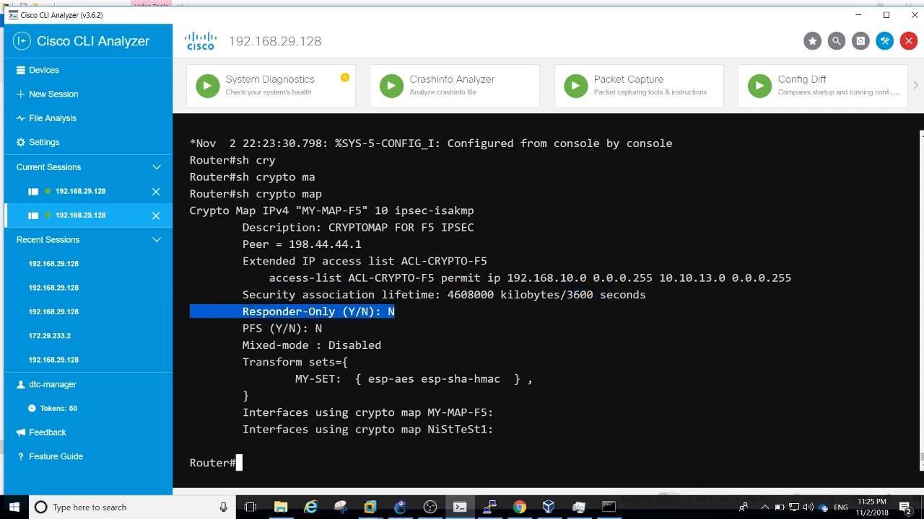
double_click(301, 379)
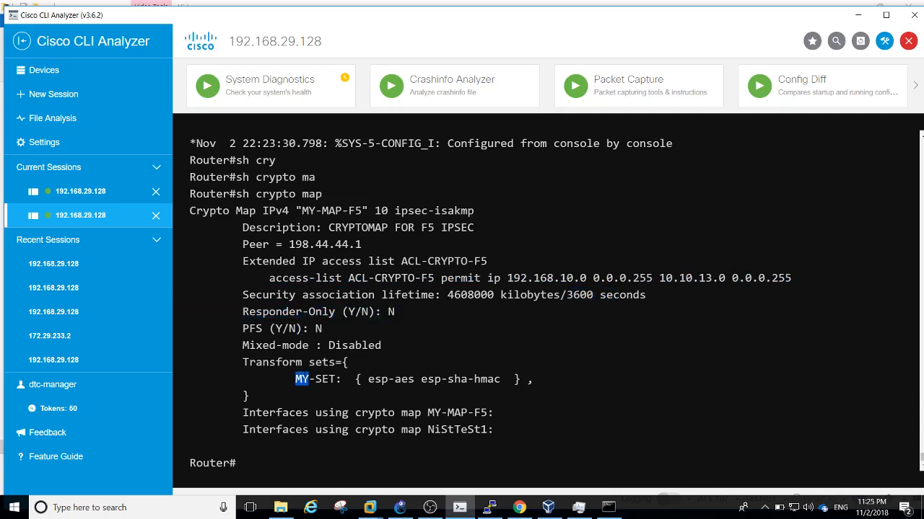
Return to global configuration mode with 'conf t'
key("Return")
key("Return")
key("Return")
key("Return")
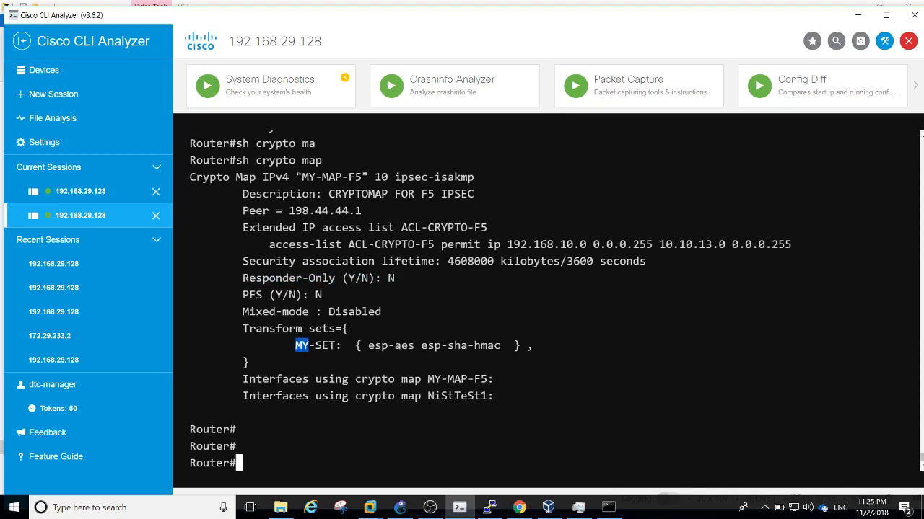
type("conf t")
key("Return")
key("Return")
key("Return")
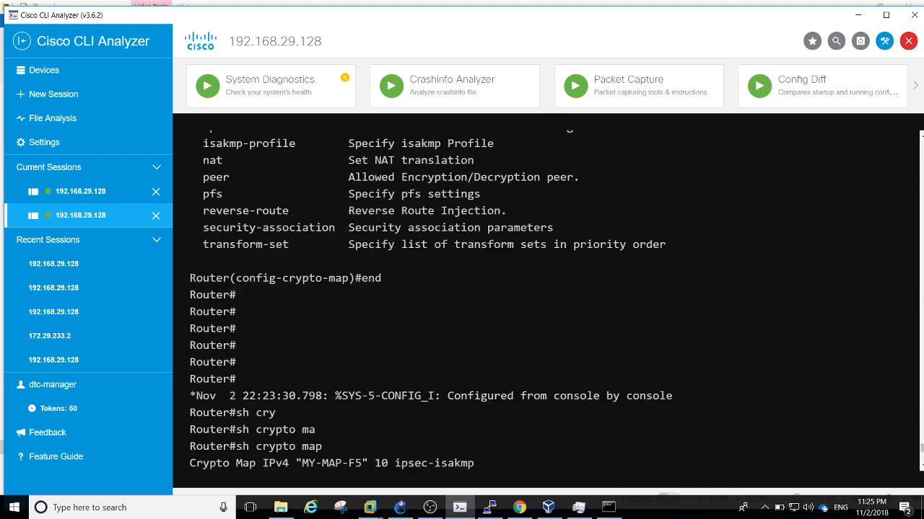
Enter configuration for interface GigabitEthernet 0/0
type("int f")
type("i")
key("Tab")
key("BackSpace")
key("BackSpace")
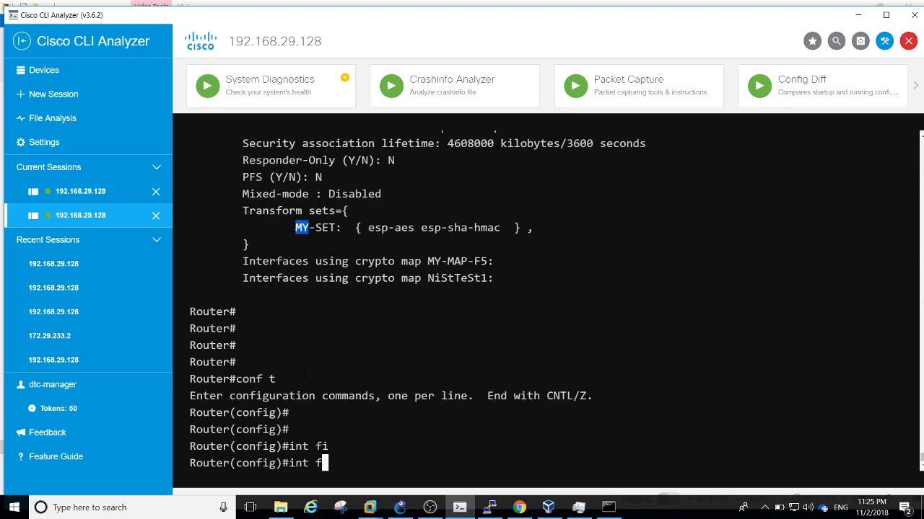
type("gi")
key("Tab")
type("0/0")
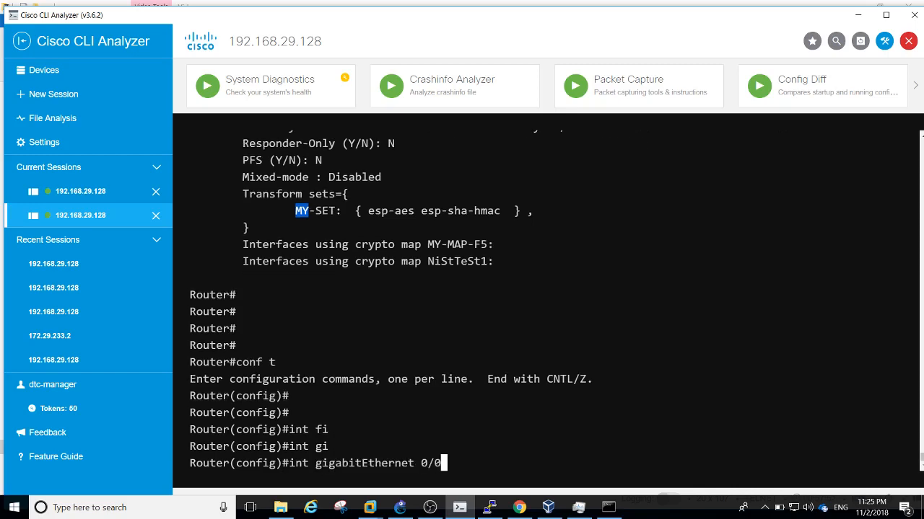
key("Return")
left_click(400, 507)
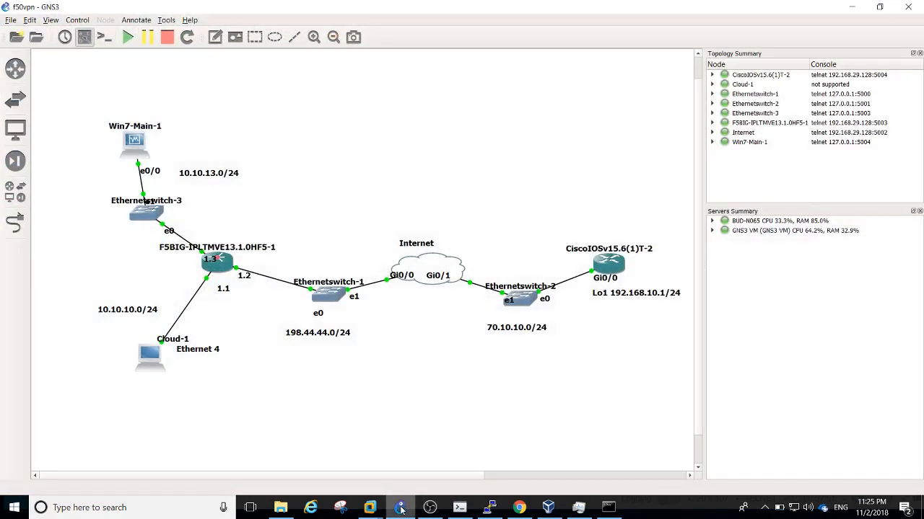
left_click(400, 507)
Apply crypto map MY-MAP-F5 to the interface, pasting the copied map name
key("Return")
key("Return")
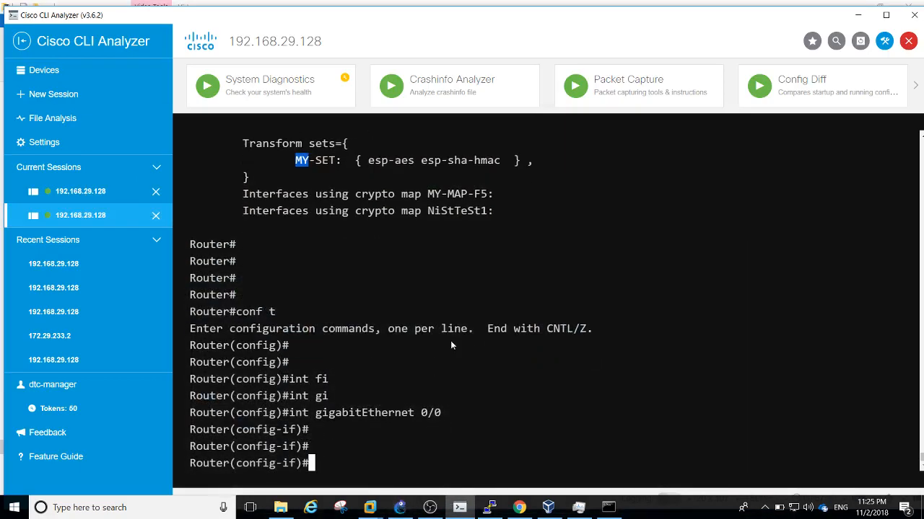
type("cry")
key("Tab")
type("ma")
key("Tab")
type("?")
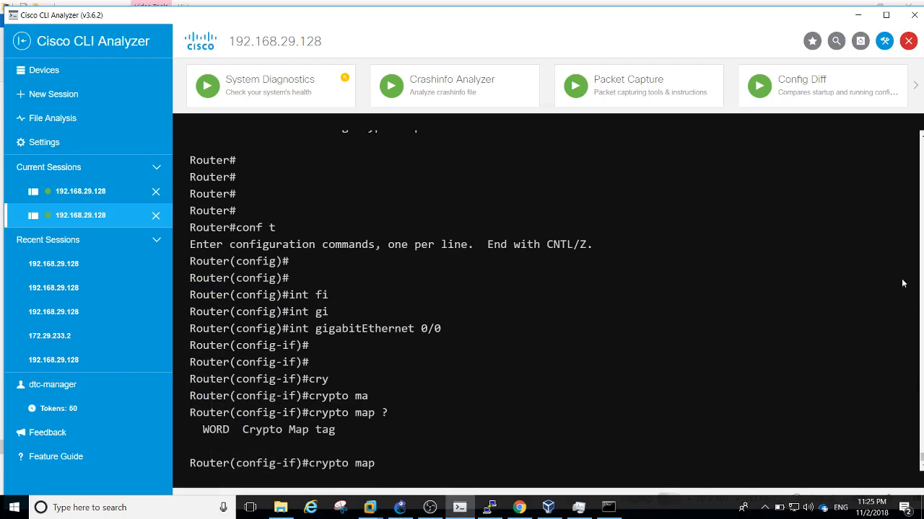
left_click(886, 15)
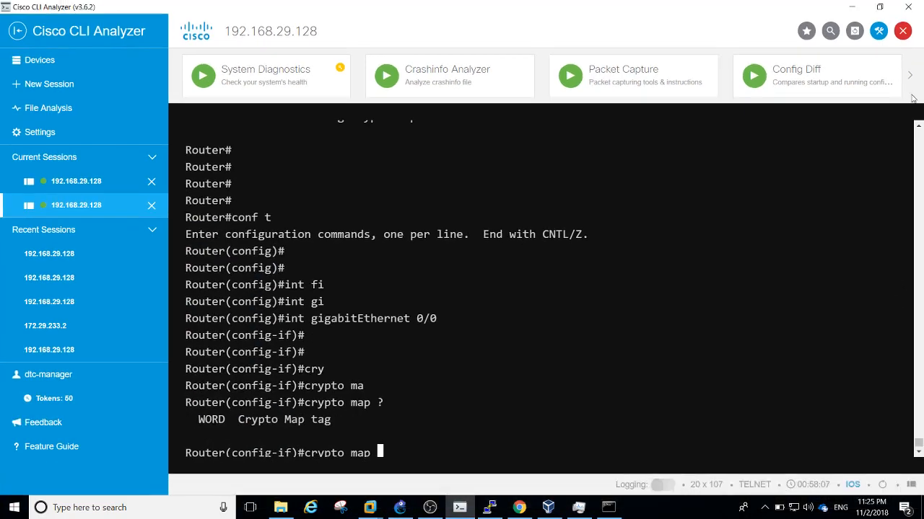
scroll(919, 127, "up", 5)
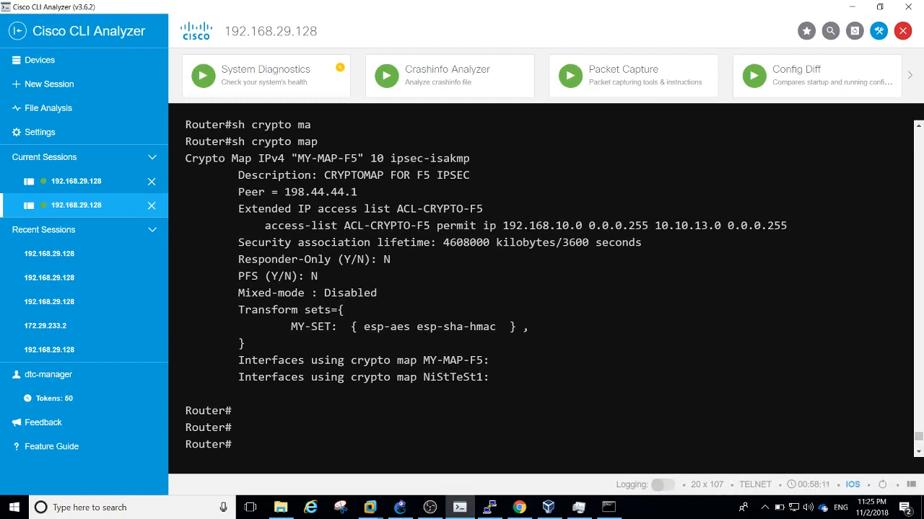
left_click_drag(297, 158, 358, 158)
key("super+c")
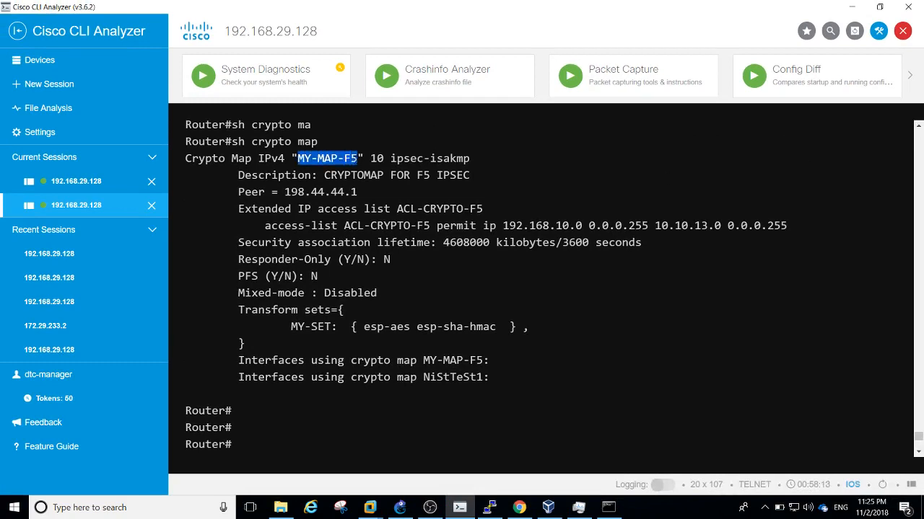
scroll(668, 303, "down", 5)
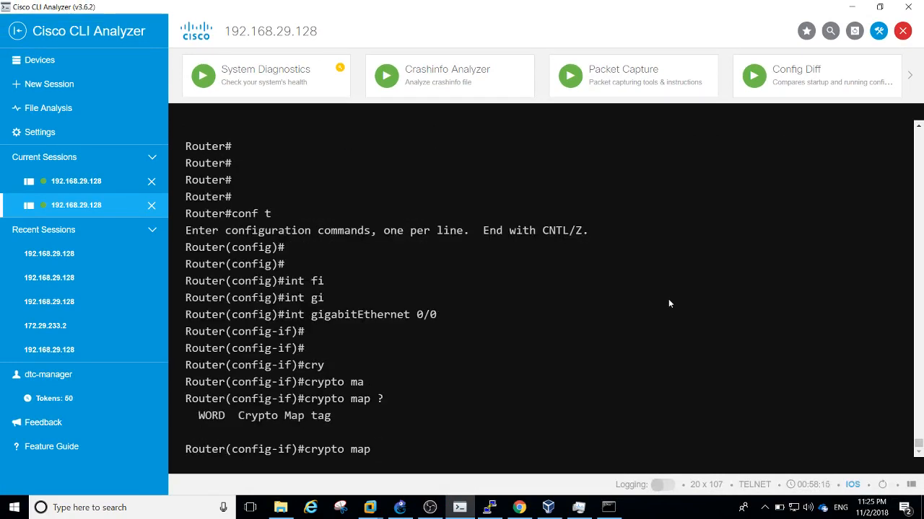
right_click(669, 304)
key("Return")
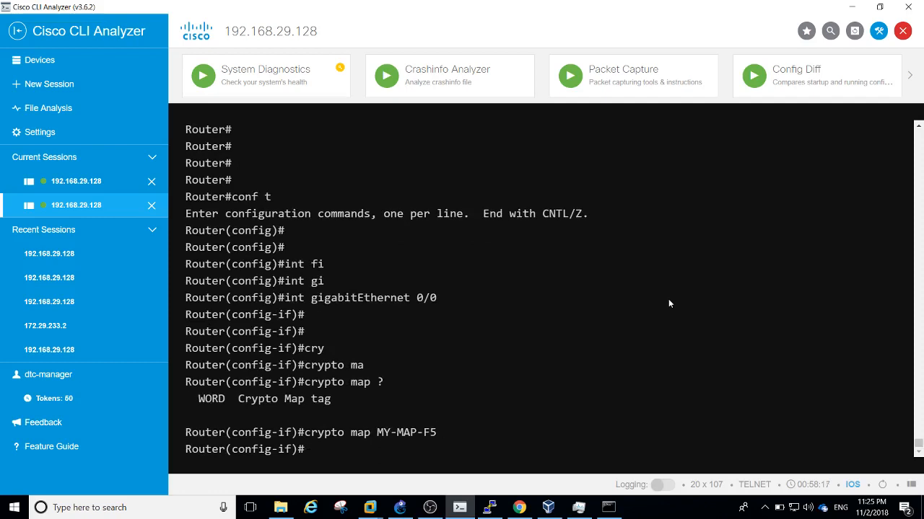
key("Return")
key("Return")
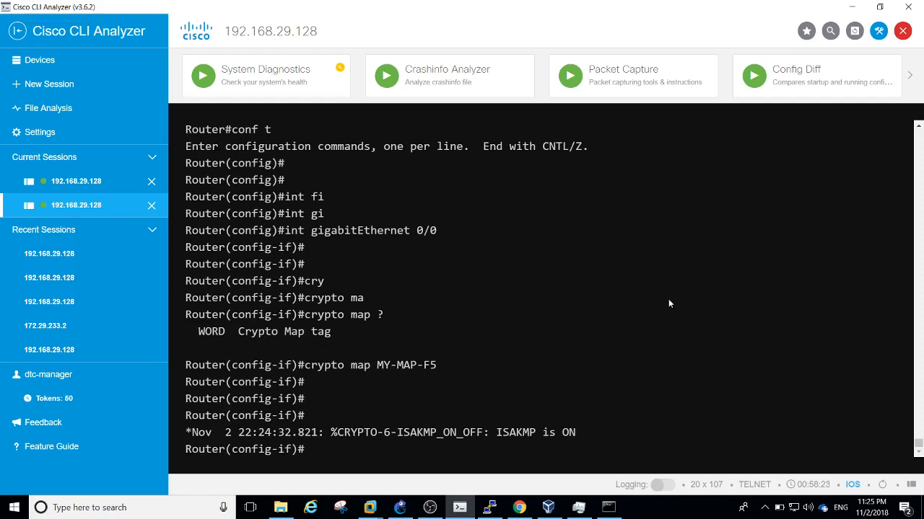
Point out the 'ISAKMP is ON' message, exit configuration mode, and bring GNS3 forward
triple_click(498, 433)
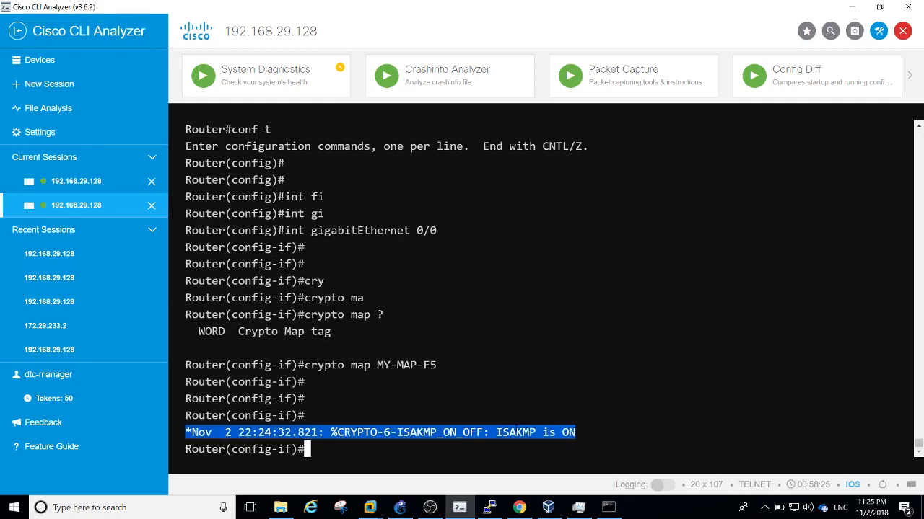
left_click(498, 432)
type("end")
key("Return")
key("Return")
key("Return")
key("Return")
key("Return")
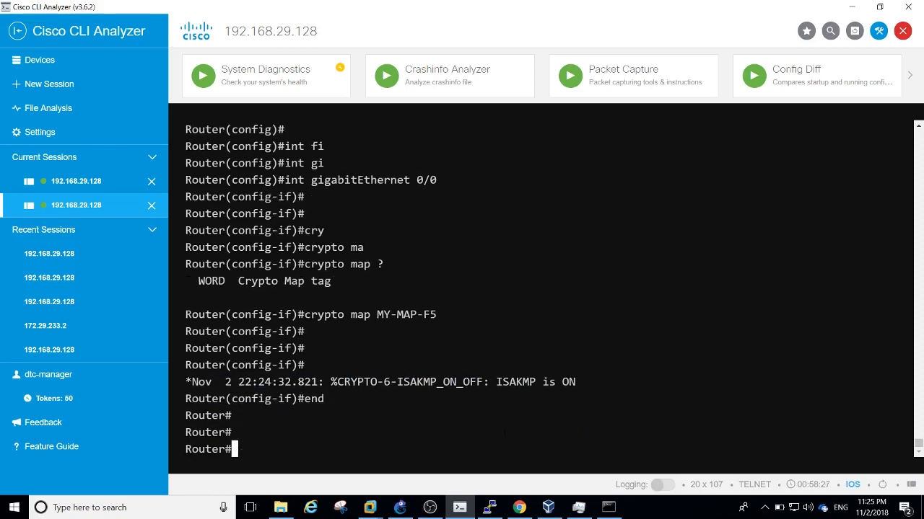
key("Return")
key("Return")
key("Return")
key("Return")
key("Return")
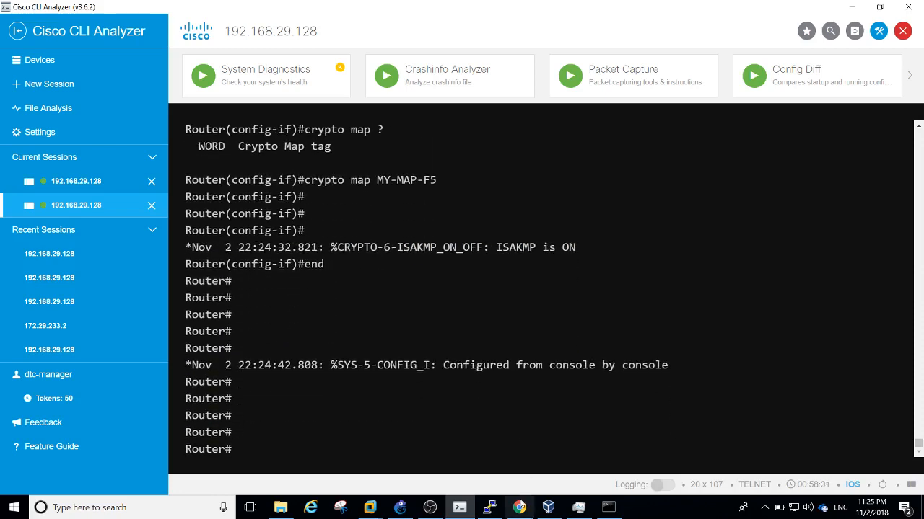
left_click(490, 508)
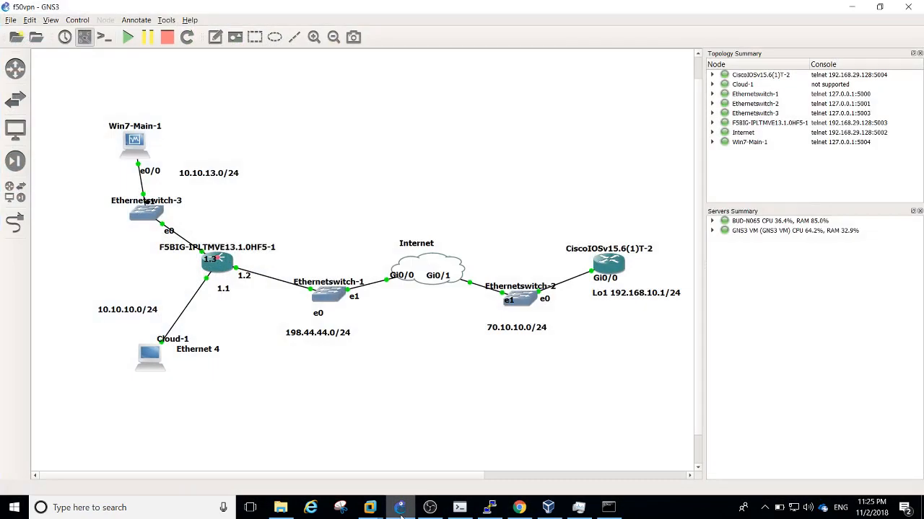
Show the BIG-IP Self IP list with External-Self 198.44.44.1 and Internal-Self 10.10.13.200
left_click(518, 510)
left_click(342, 324)
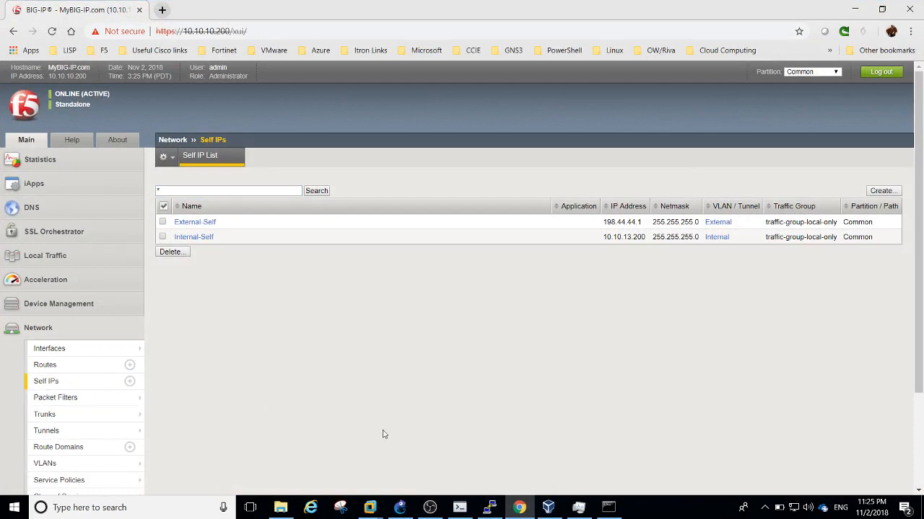
scroll(917, 415, "down", 2)
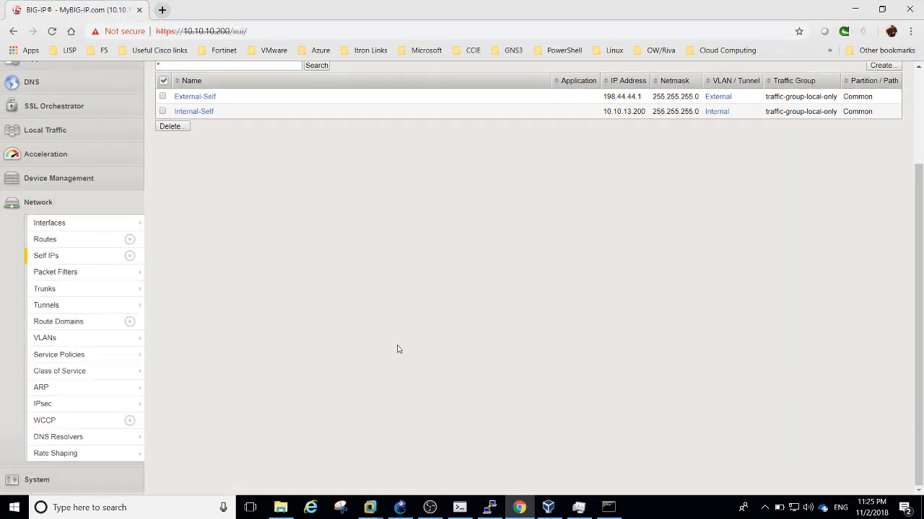
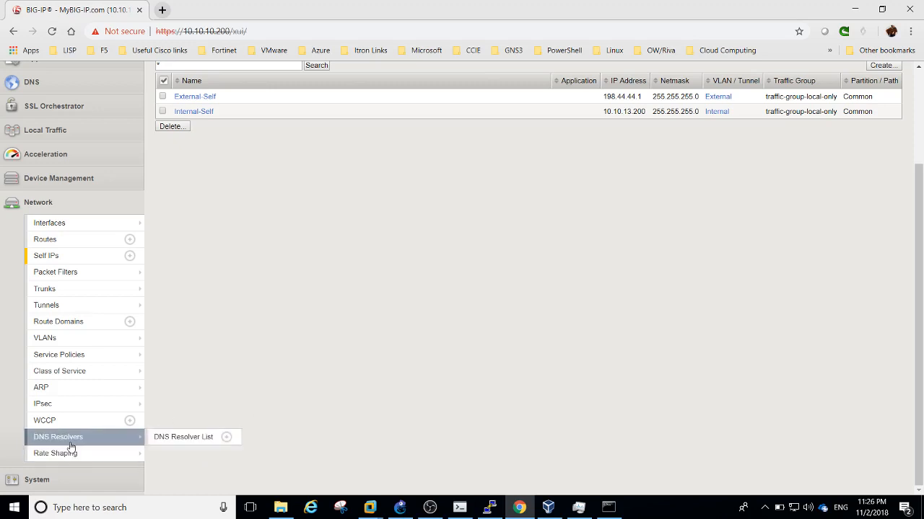
Open the IPsec IKE Peers list, review the lone anonymous peer, and start a new peer
mouse_move(58, 404)
left_click(169, 381)
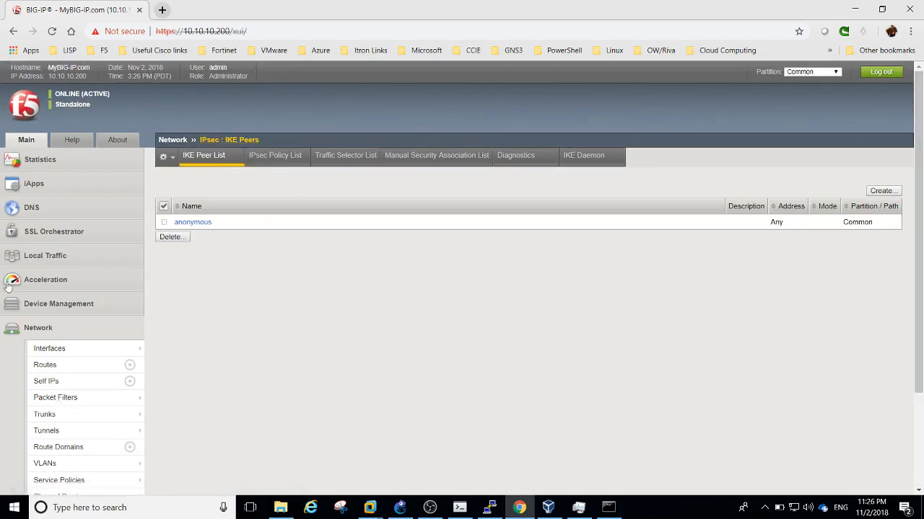
left_click(37, 329)
left_click(37, 329)
scroll(921, 368, "down", 1)
scroll(922, 368, "down", 1)
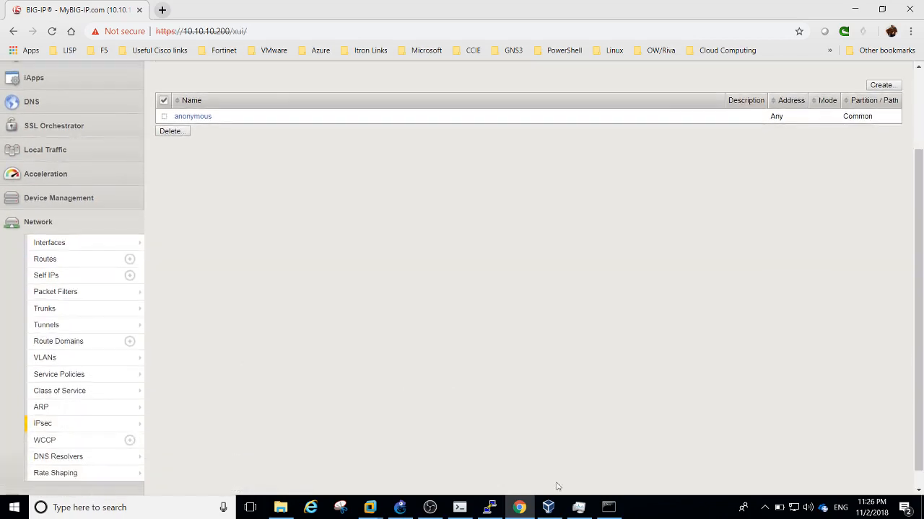
scroll(917, 394, "up", 2)
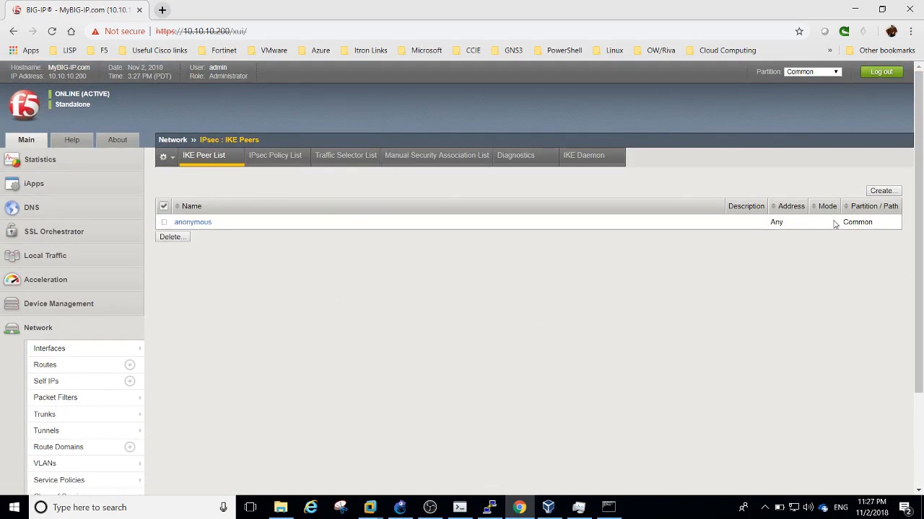
left_click(880, 191)
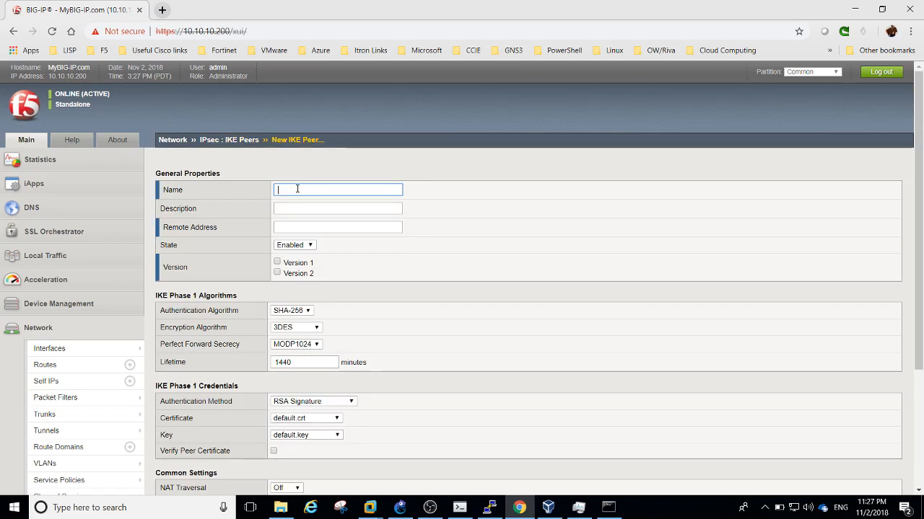
Name the new IKE peer IPsec2IOS-P1 and set its remote address to the router's 70.10.10.1
type("IPsec")
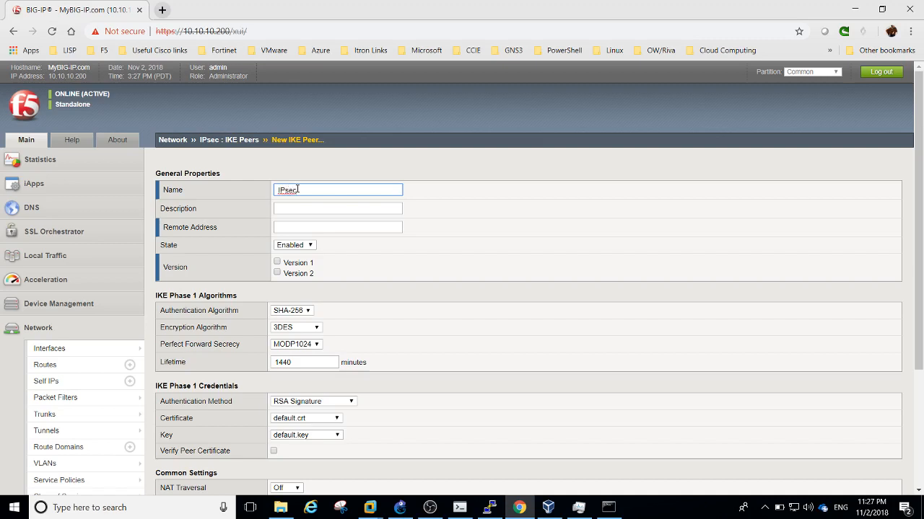
type("-")
type("IOS")
type("-P1")
left_click(300, 228)
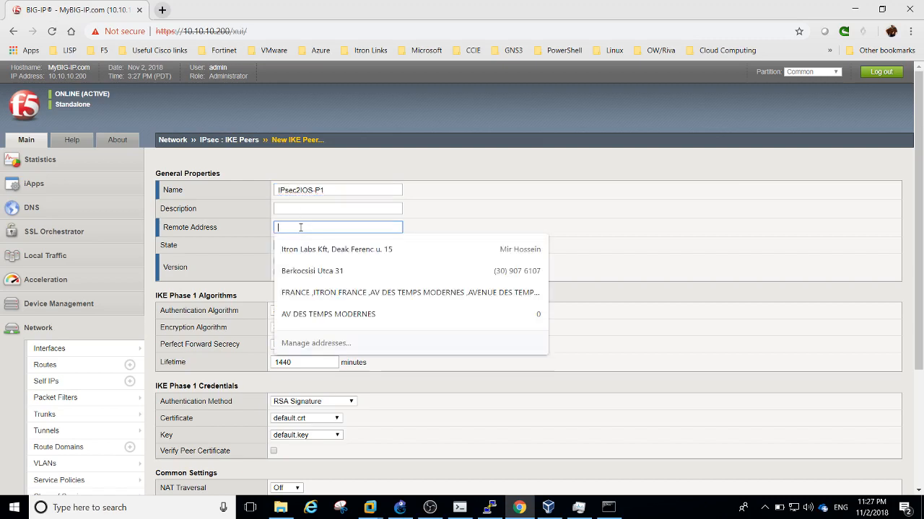
type("70.")
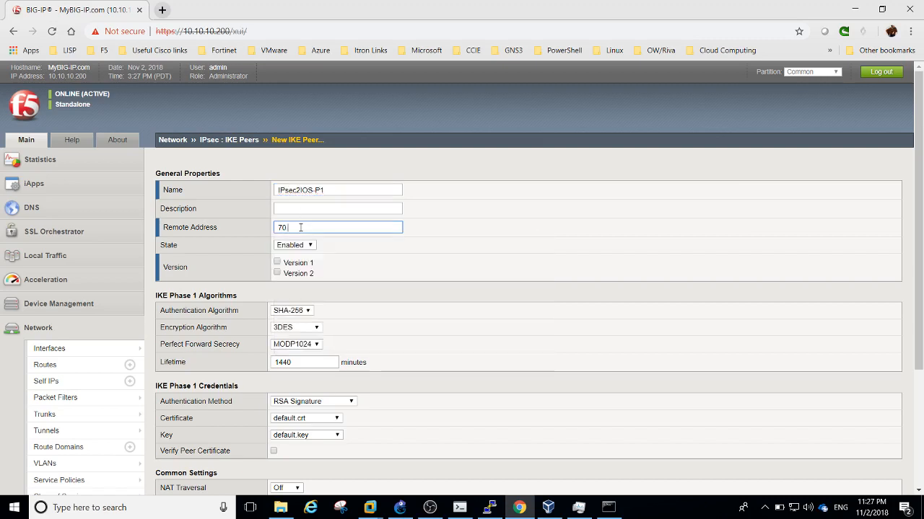
type("10.10.1")
left_click(401, 508)
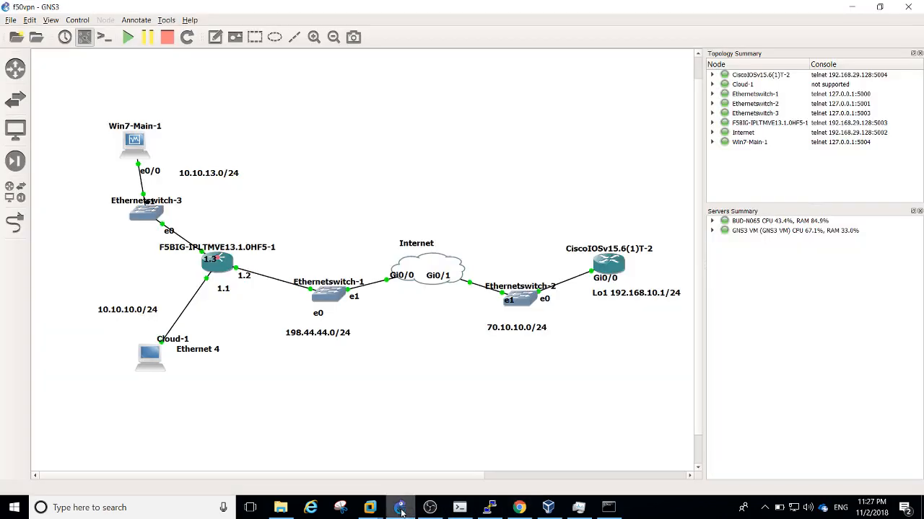
left_click(401, 509)
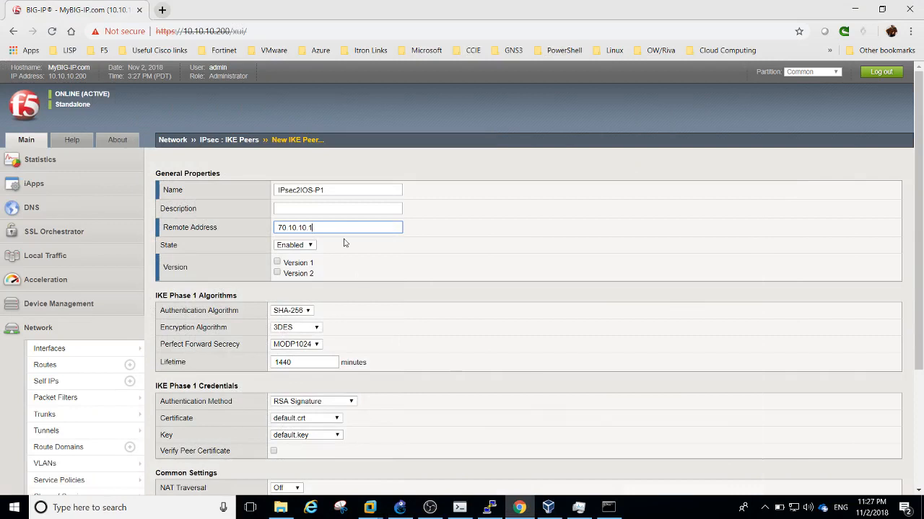
Set the peer to IKE version 1 with SHA-1, AES and MODP2048 perfect forward secrecy
left_click(277, 262)
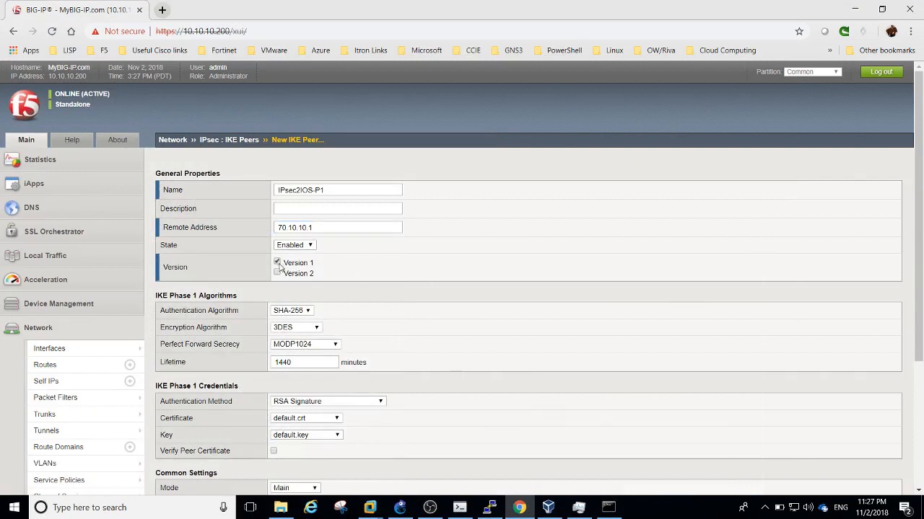
left_click(289, 313)
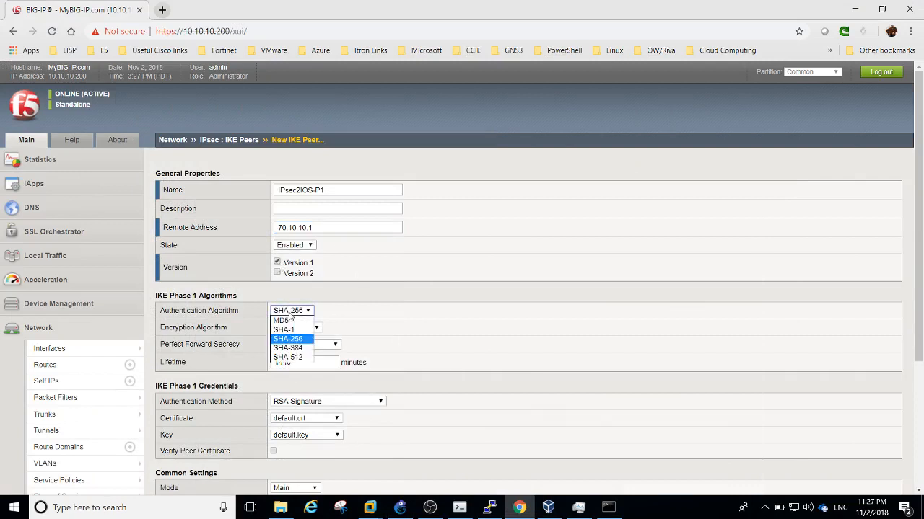
left_click(289, 330)
left_click(287, 331)
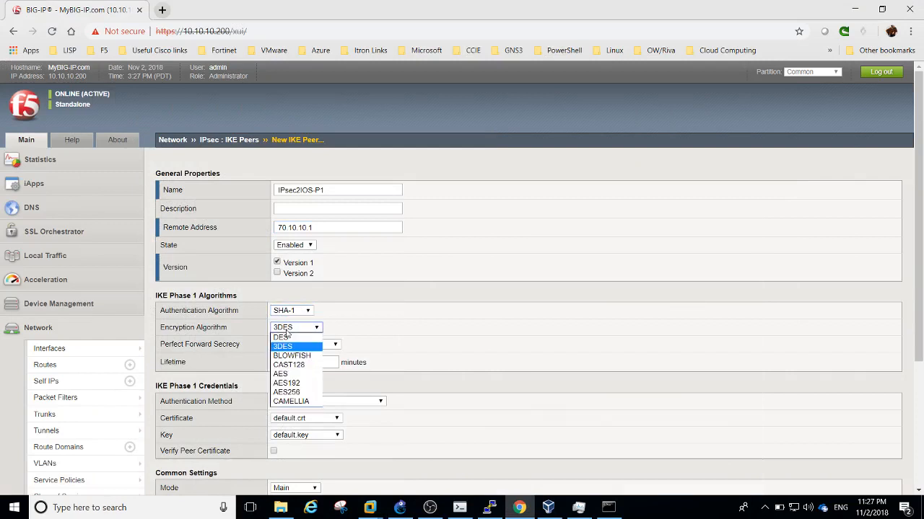
left_click(285, 374)
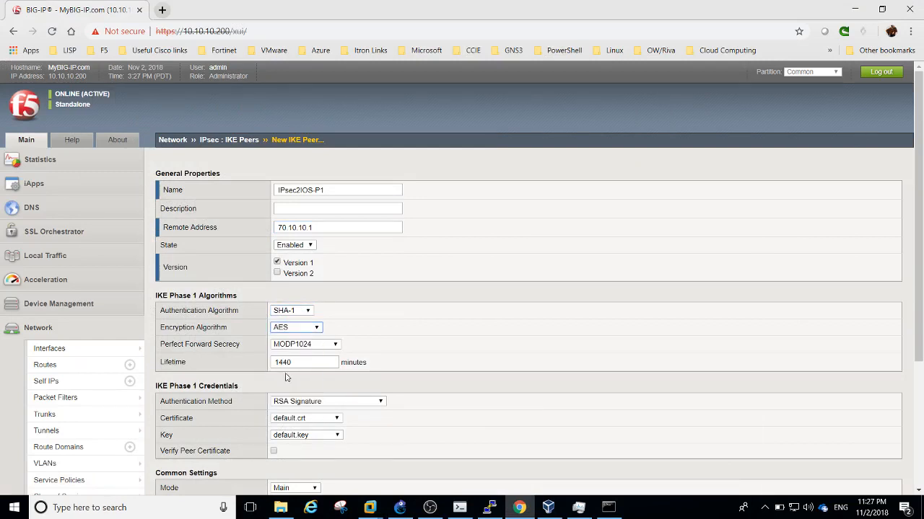
left_click(322, 345)
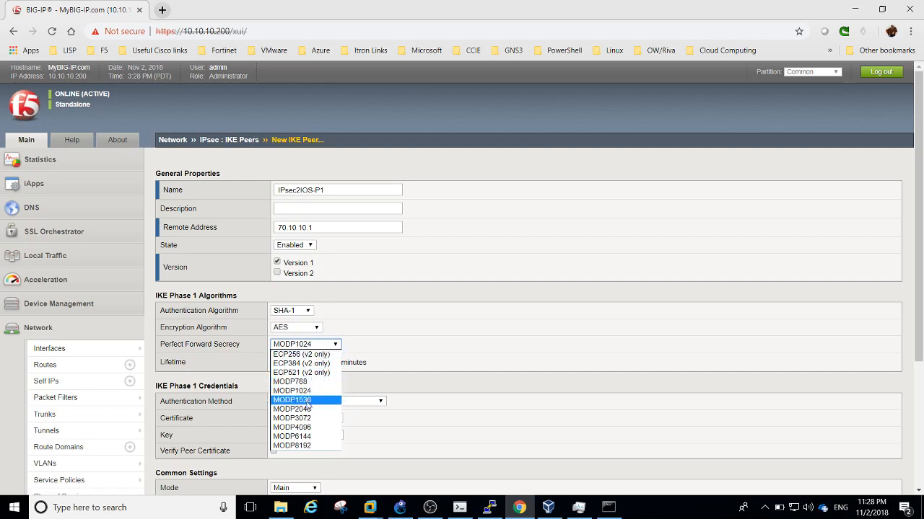
left_click(308, 410)
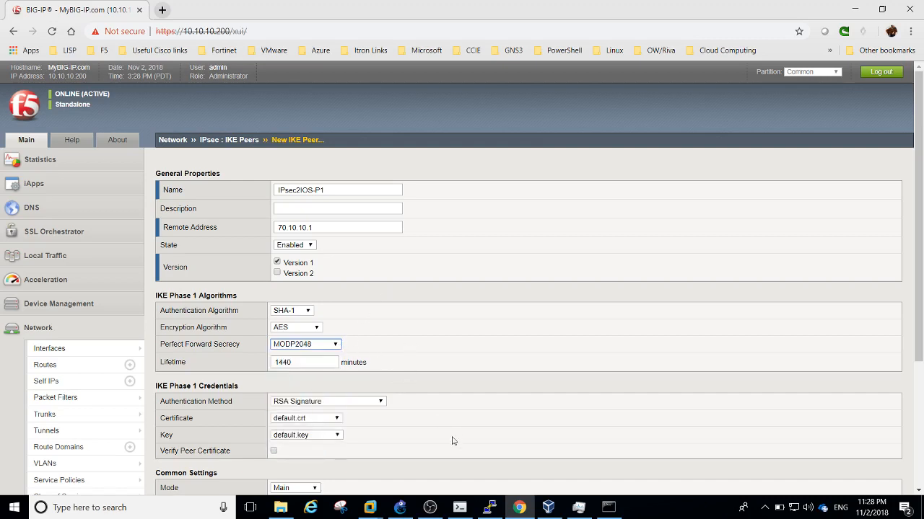
left_click(459, 507)
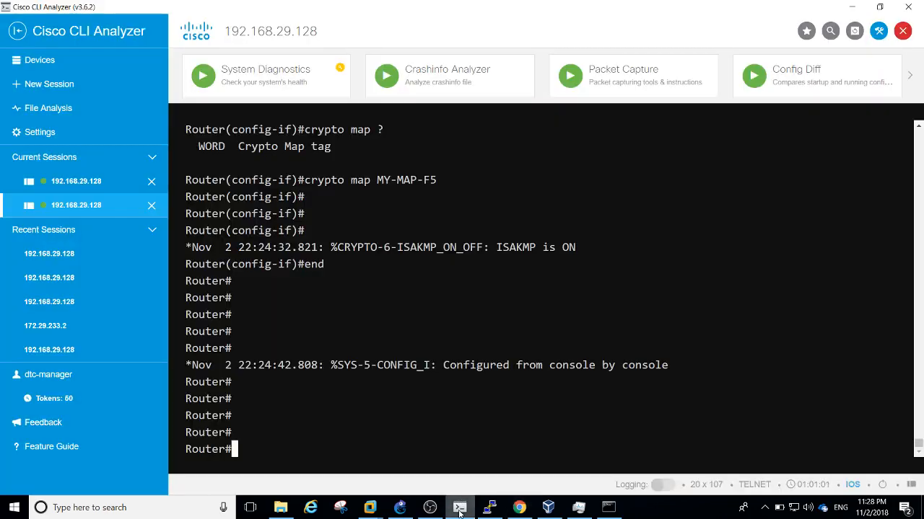
Run 'show crypto isakmp policy' on the router to list AES, SHA, DH group 14, 86400-second lifetime
key("Return")
key("Return")
key("Return")
key("Return")
type("sho cry")
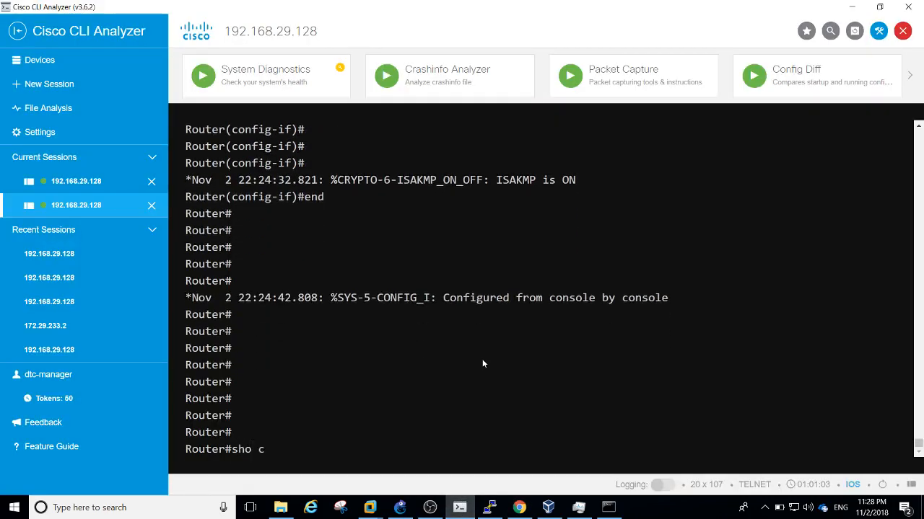
key("Tab")
type("is")
key("Tab")
type("po")
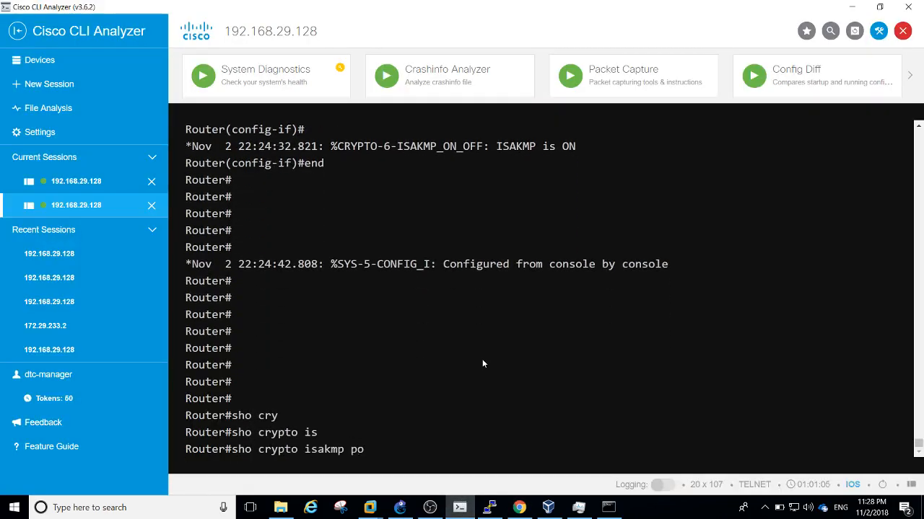
key("Tab")
key("Return")
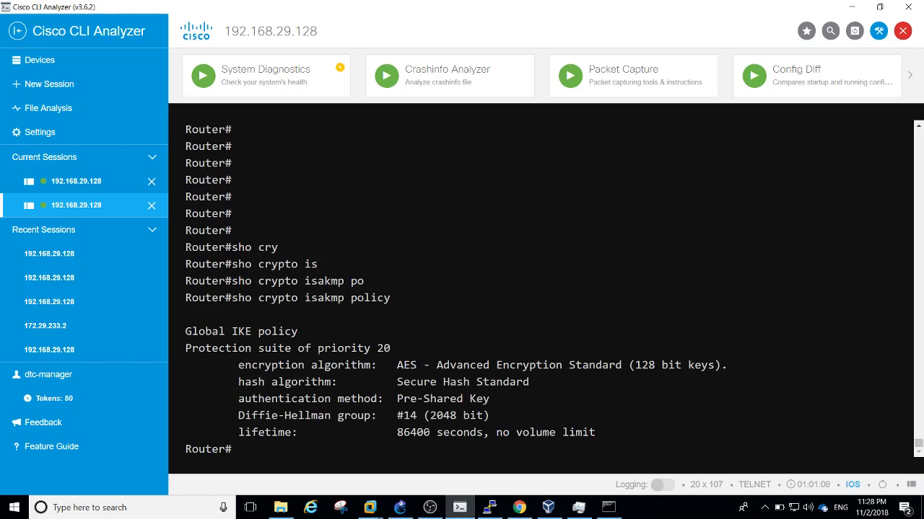
Launch Calculator from the system search with 'calc'
key("super")
type("calc")
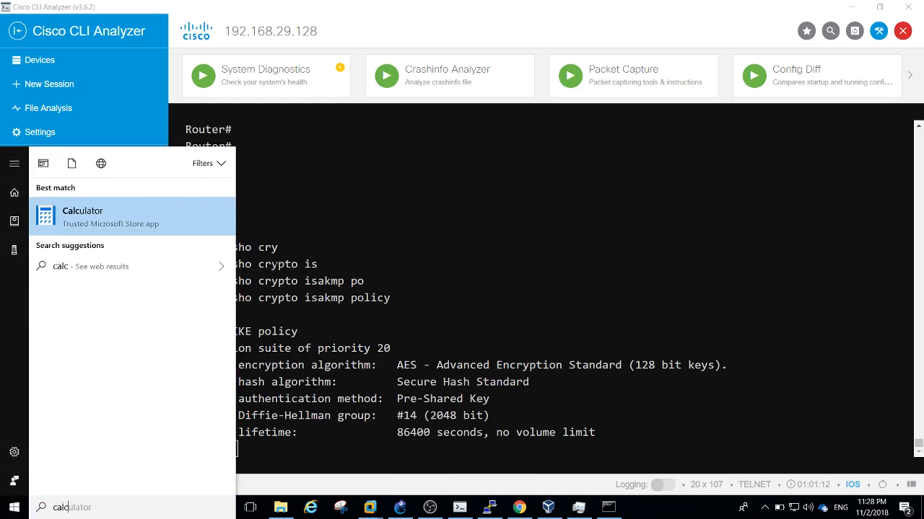
left_click(144, 205)
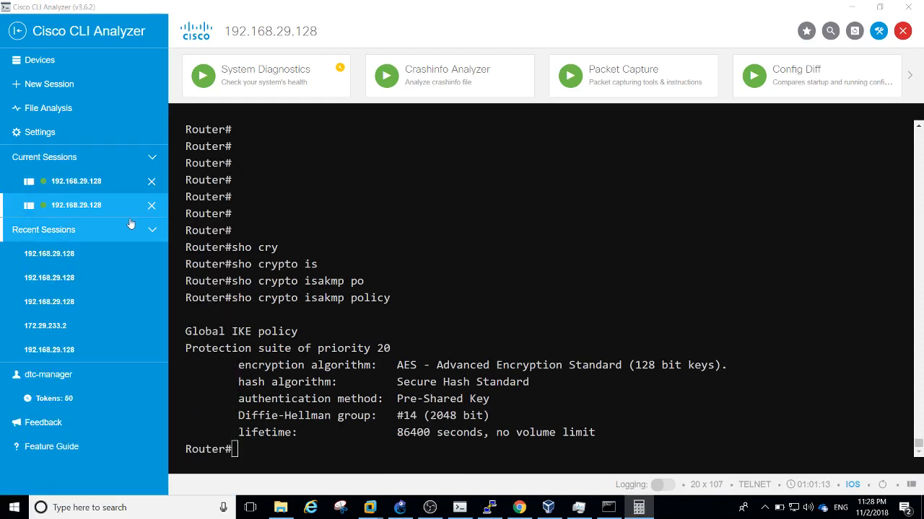
Enter 86,400 ÷ 60 in Calculator
left_click(582, 318)
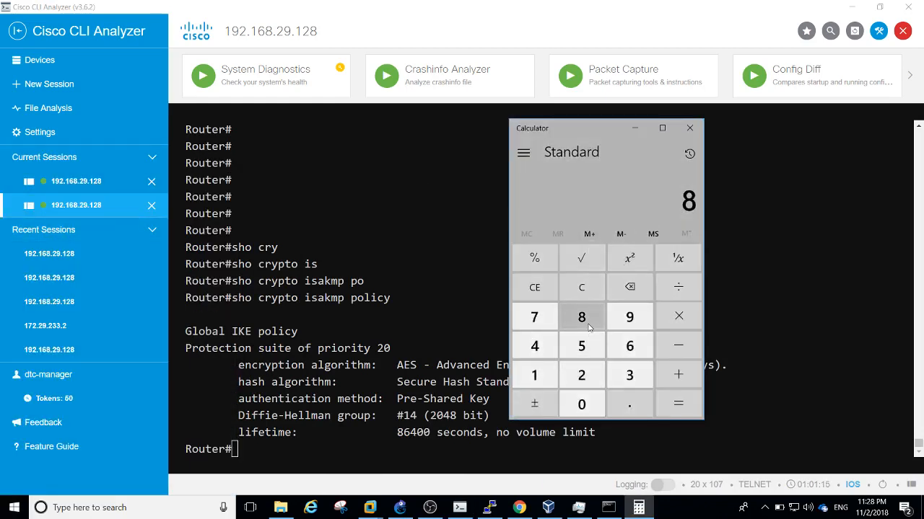
left_click(629, 346)
left_click(551, 346)
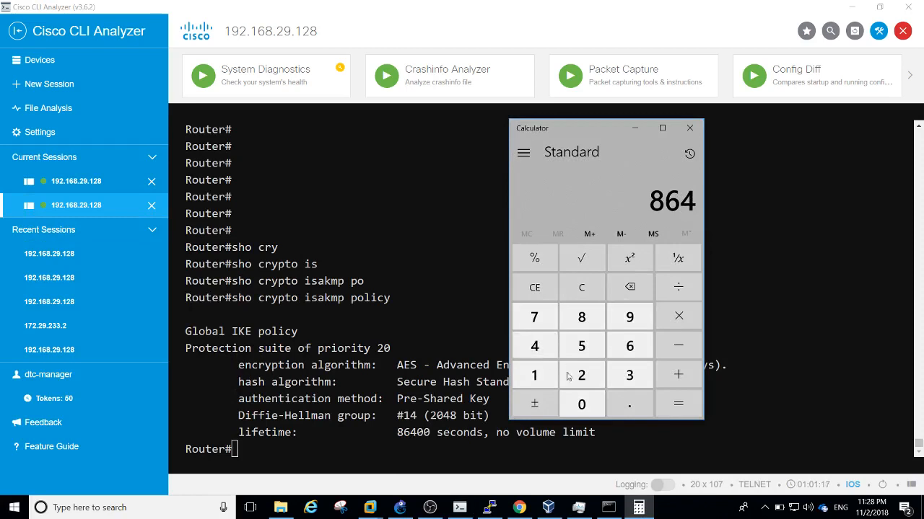
double_click(587, 402)
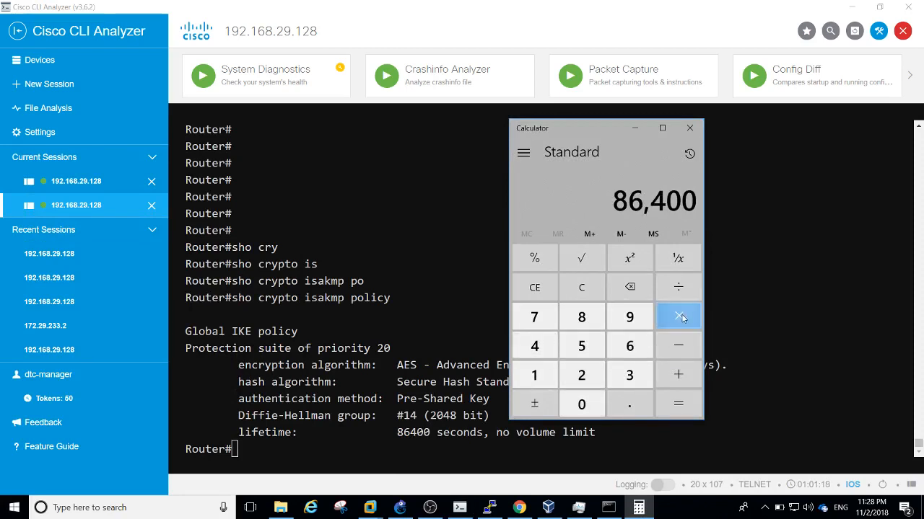
left_click(678, 287)
left_click(630, 345)
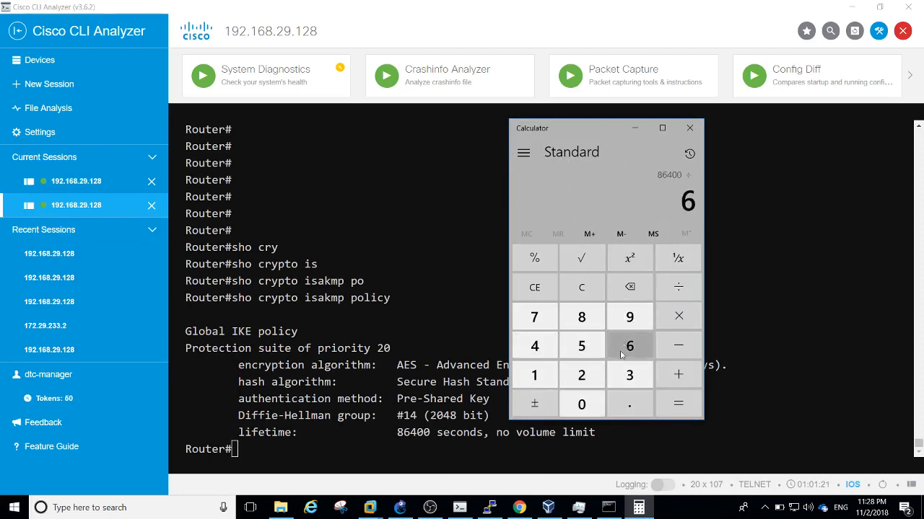
left_click(581, 404)
left_click(668, 408)
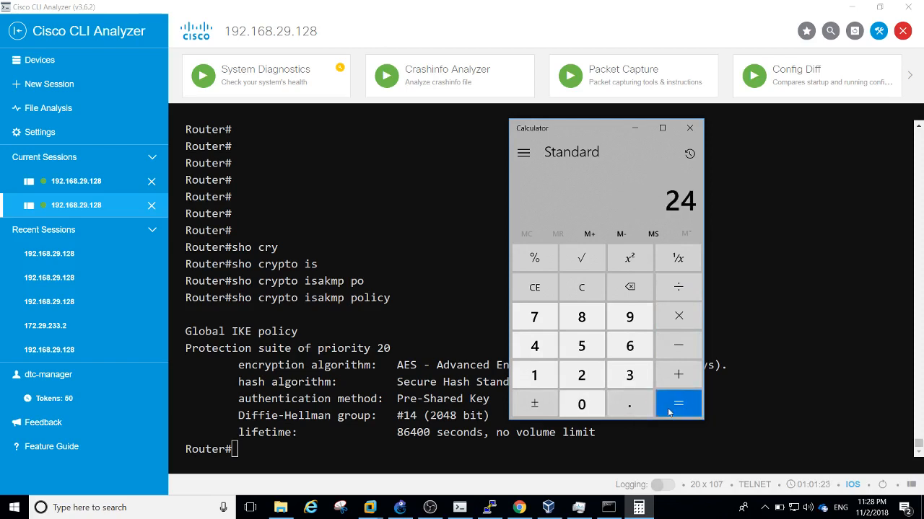
Clear and re-enter 86,400 ÷ 60 to get a 1,440-minute lifetime
left_click(533, 287)
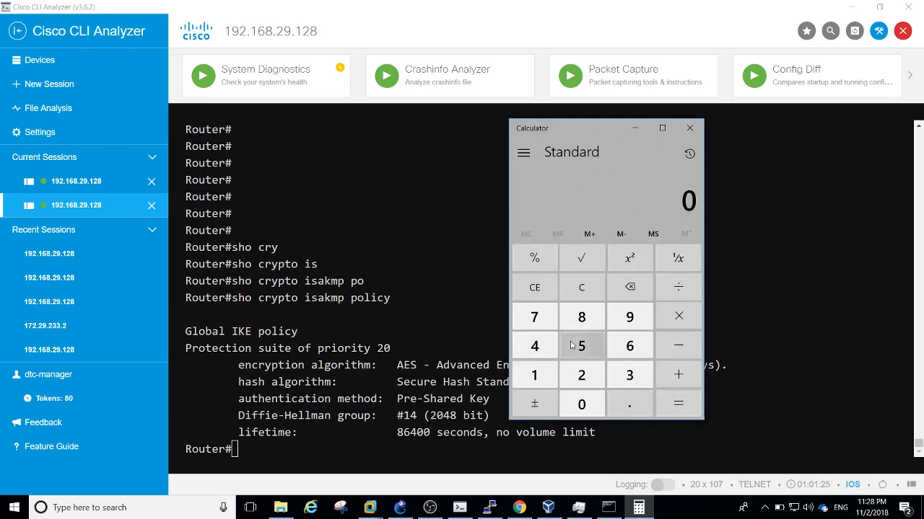
left_click(582, 319)
left_click(617, 348)
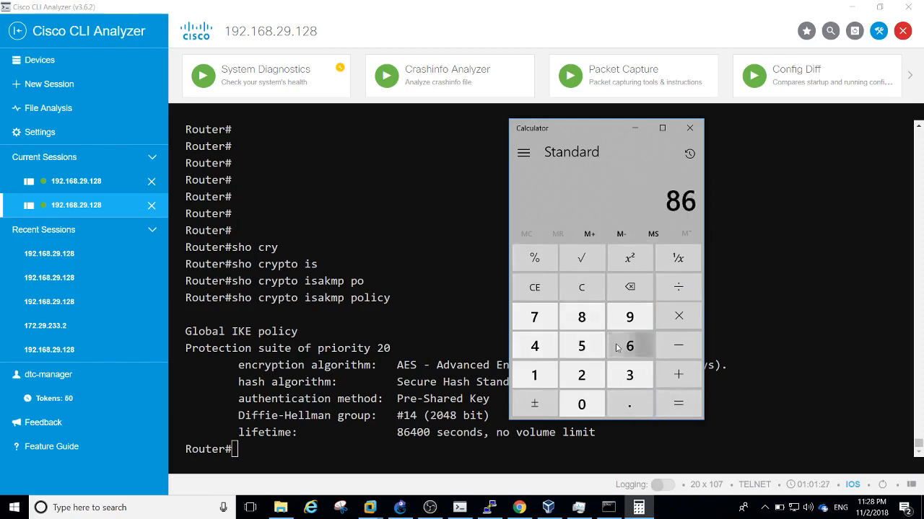
left_click(539, 348)
left_click(592, 398)
left_click(595, 395)
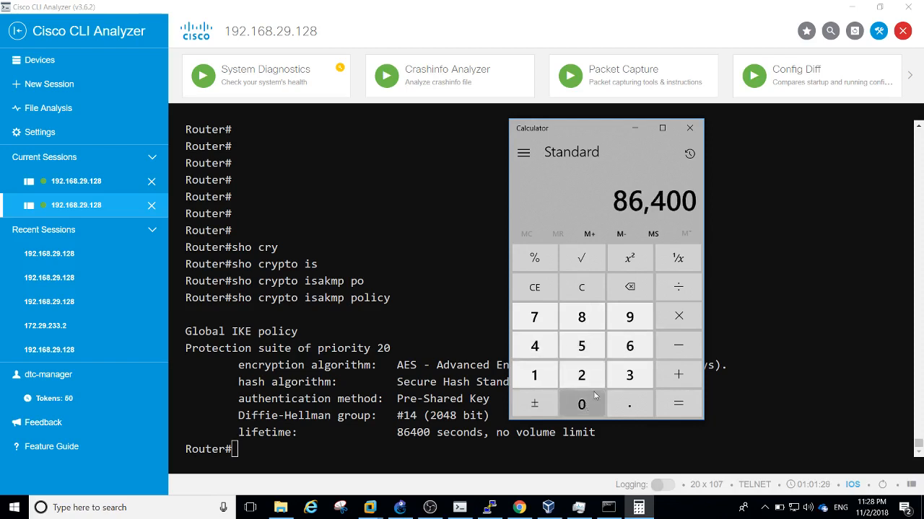
left_click(678, 287)
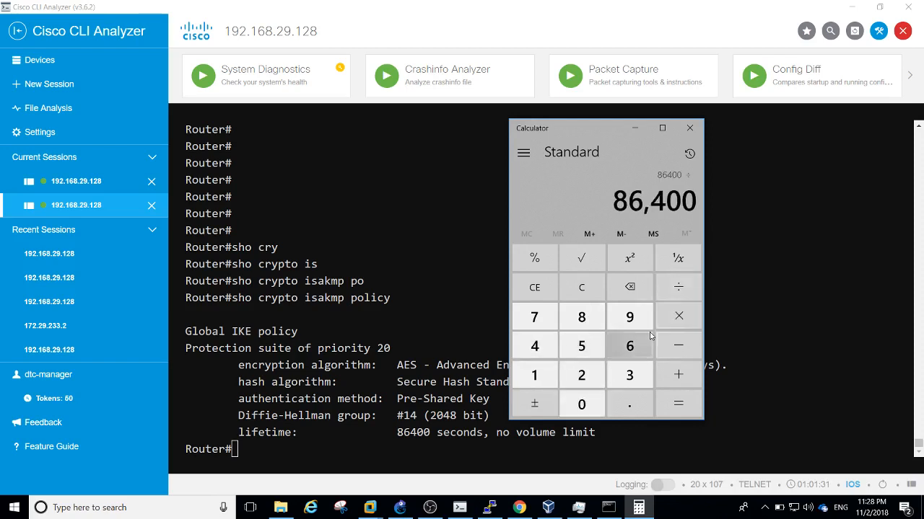
left_click(649, 336)
key("0")
left_click(684, 405)
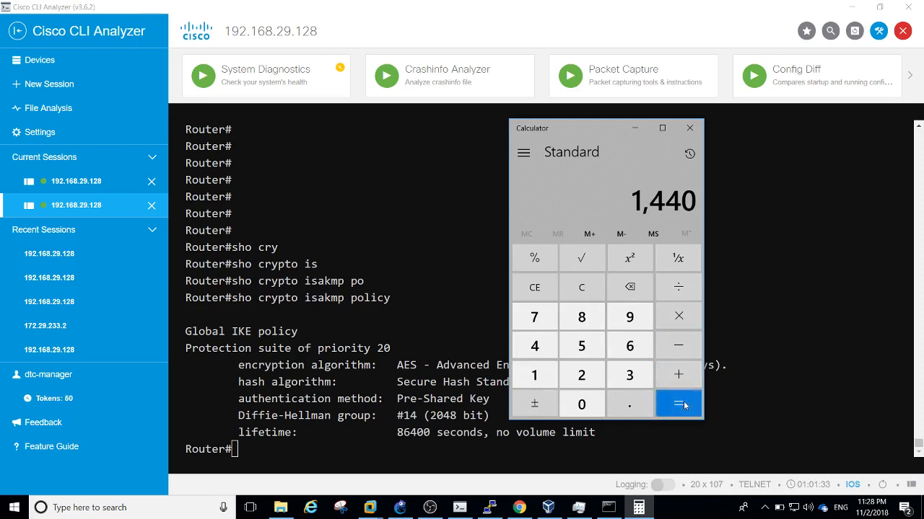
left_click(417, 291)
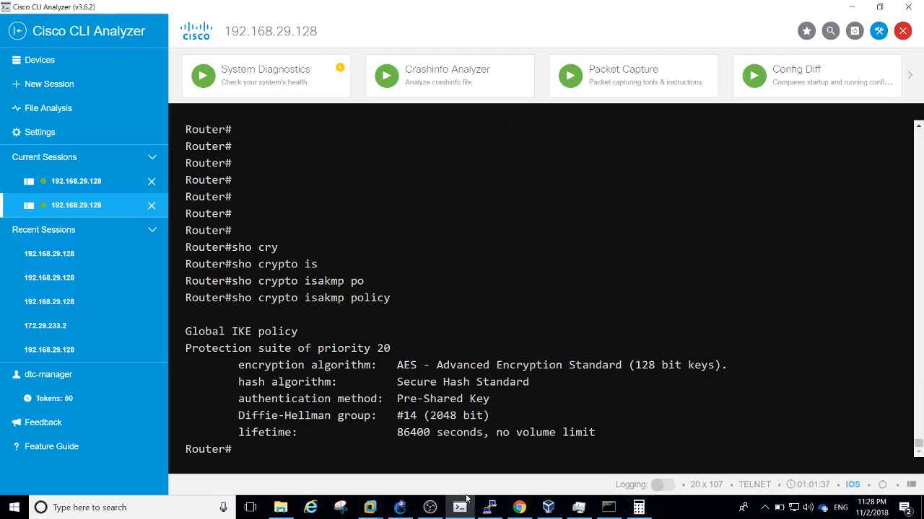
Give peer IPsec2IOS-P1 preshared key authentication, enter and confirm the key, and save it
left_click(517, 507)
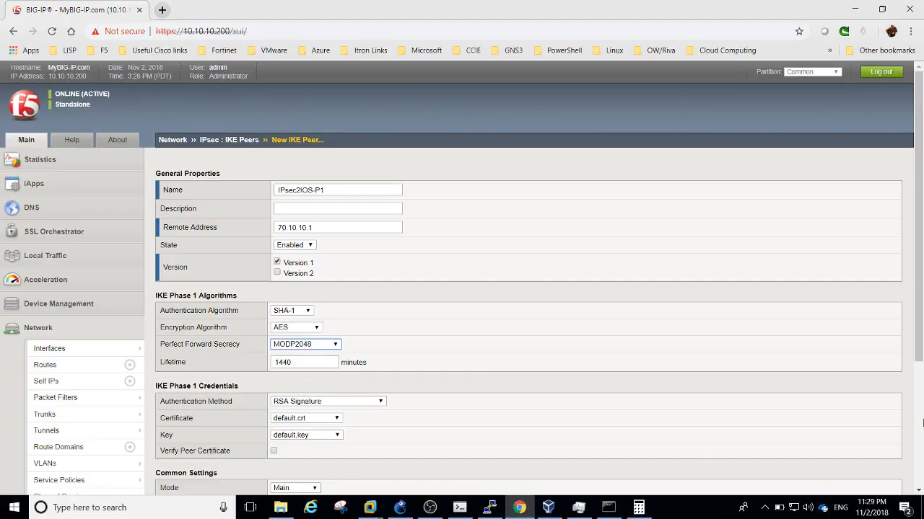
left_click_drag(918, 345, 917, 423)
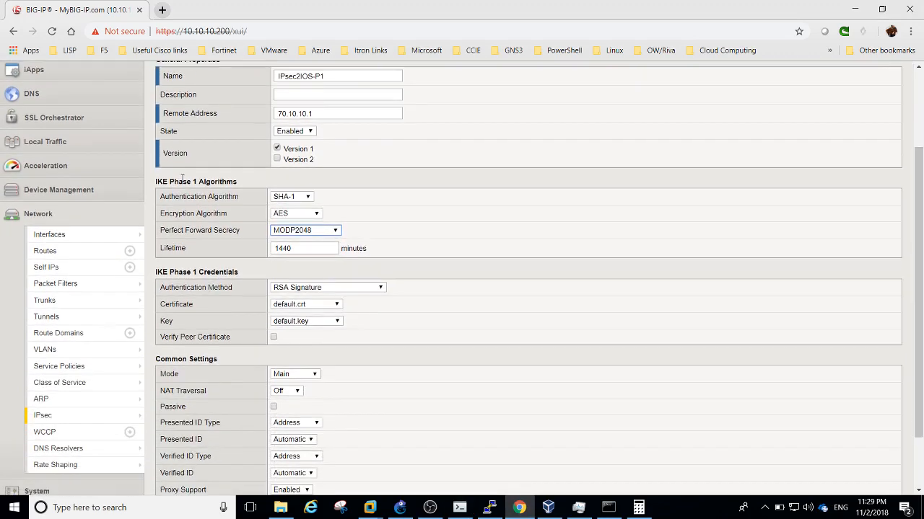
left_click(310, 287)
left_click(309, 333)
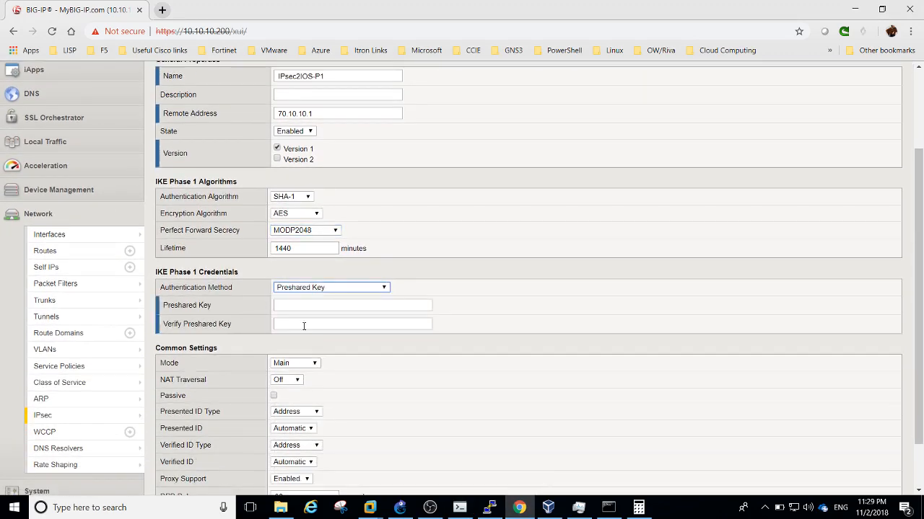
left_click(294, 306)
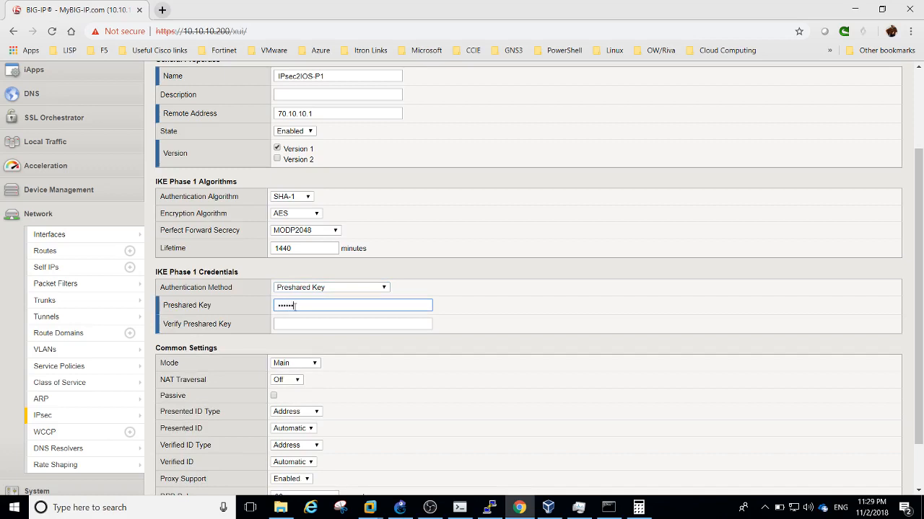
key("Tab")
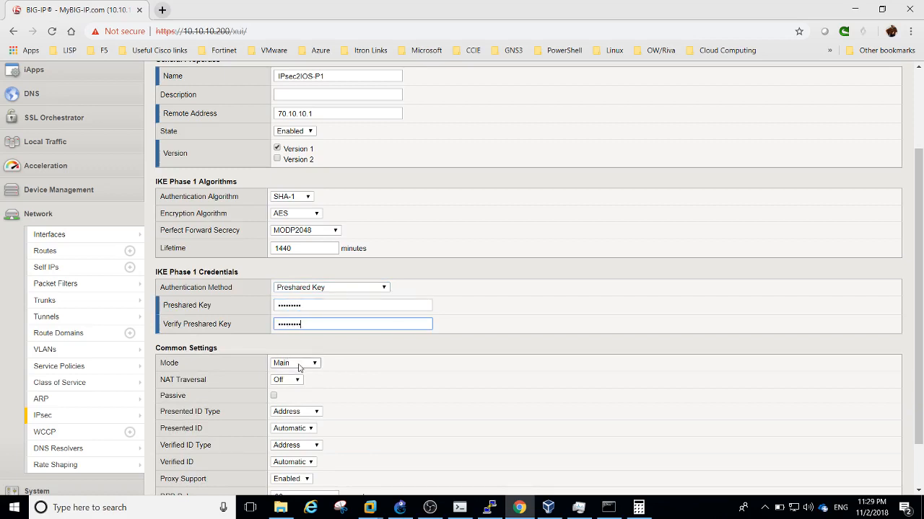
scroll(922, 331, "down", 1)
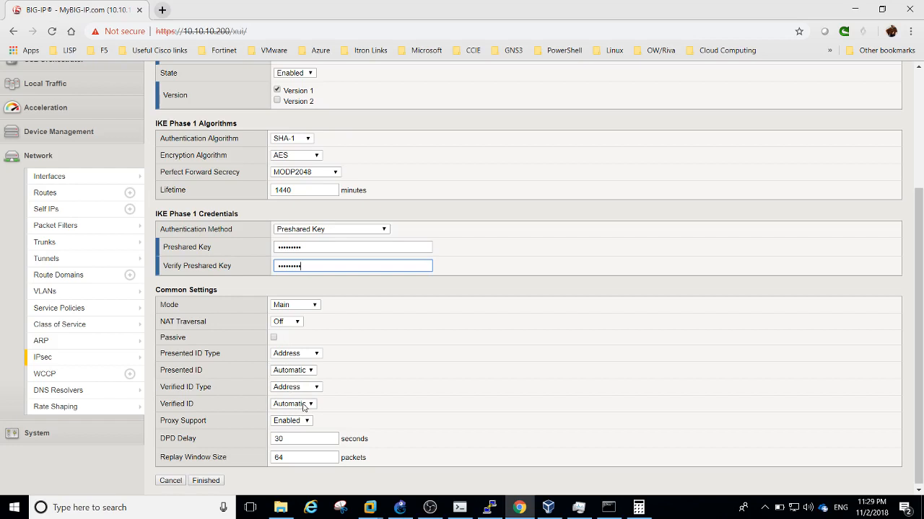
left_click(211, 486)
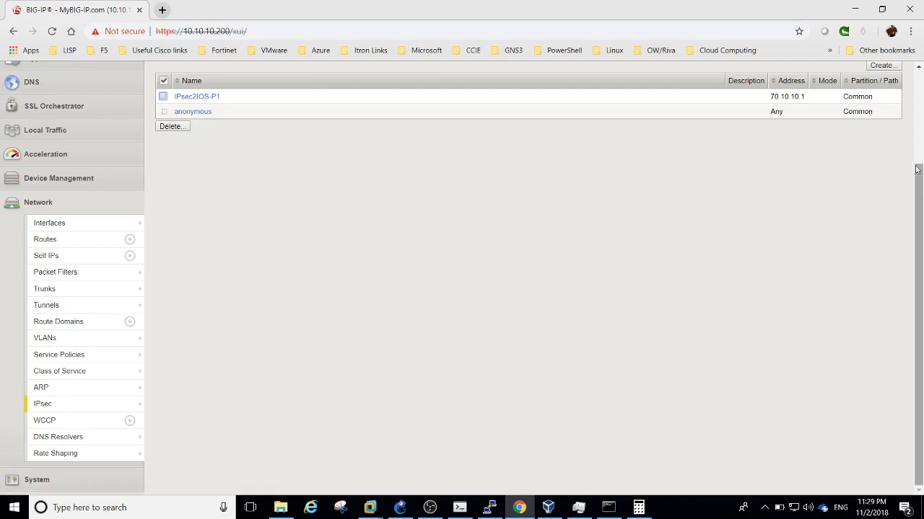
left_click_drag(917, 169, 918, 92)
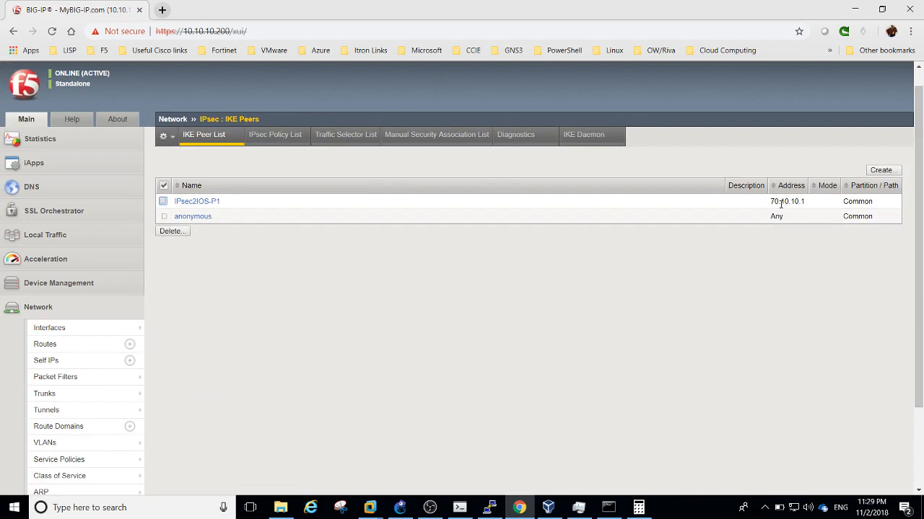
left_click(276, 139)
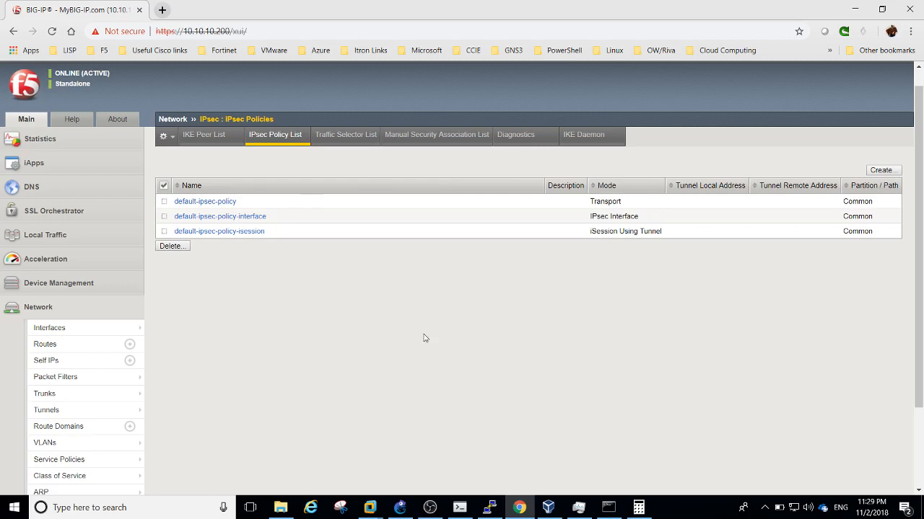
Create IPsec policy IPsec2IOS-SET using ESP protocol in Tunnel mode
left_click(891, 172)
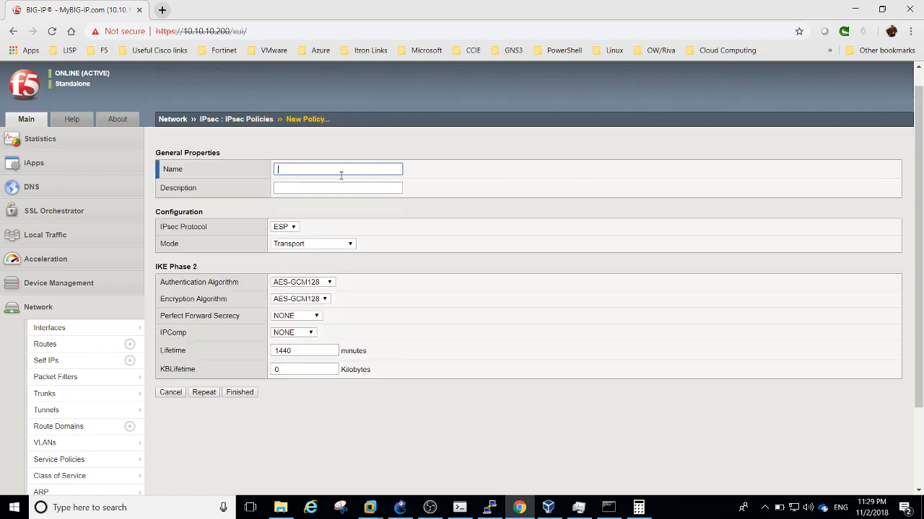
type("IPsec2IOS-SE")
left_click(291, 228)
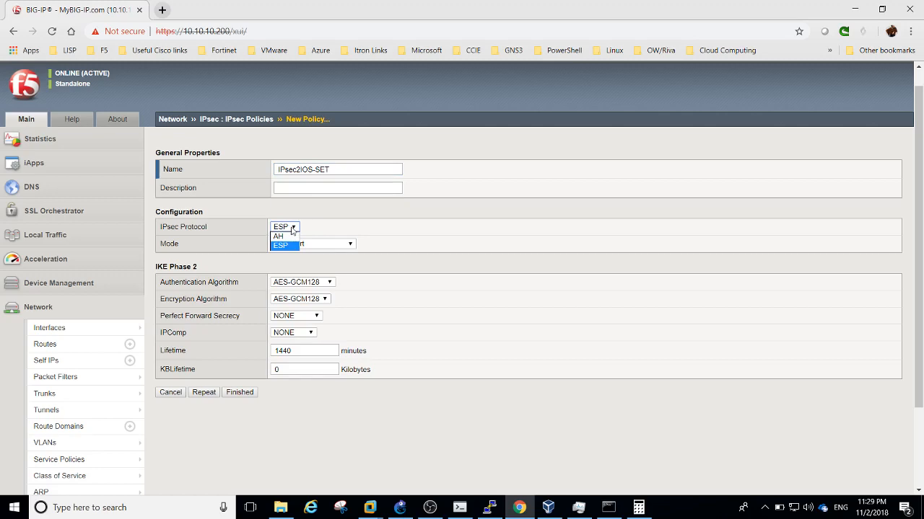
left_click(291, 229)
left_click(296, 244)
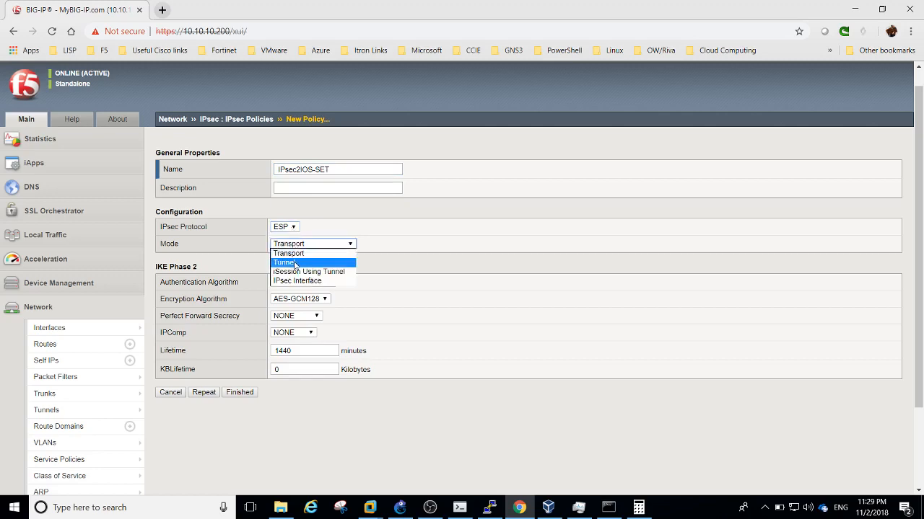
left_click(294, 263)
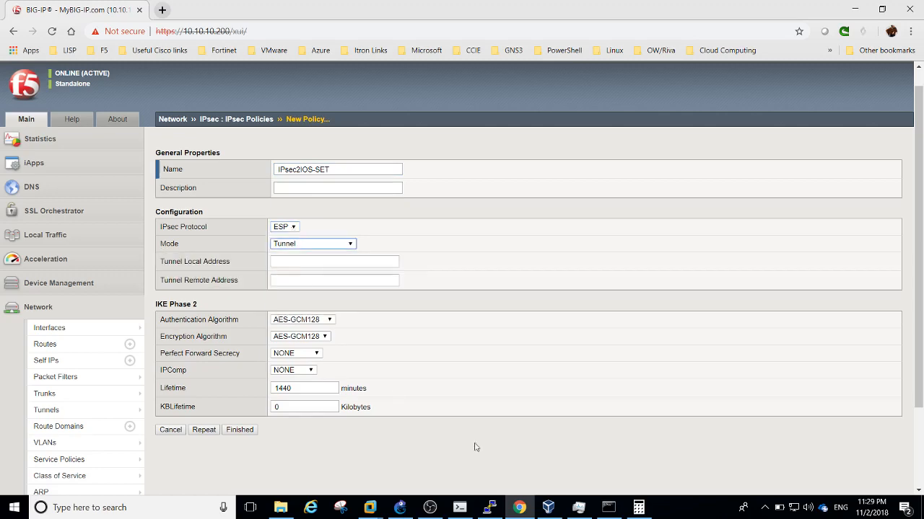
left_click(490, 507)
left_click(474, 480)
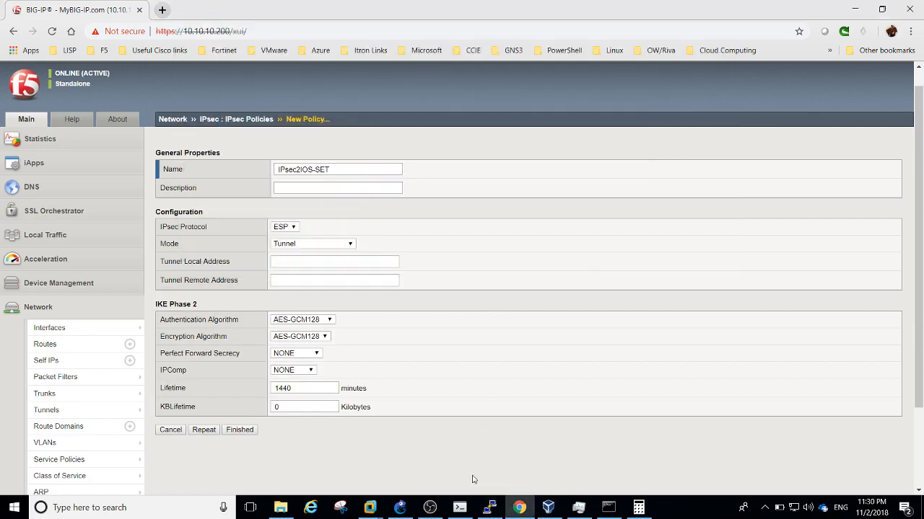
left_click(460, 507)
key("Return")
key("Return")
key("Return")
key("Return")
key("Return")
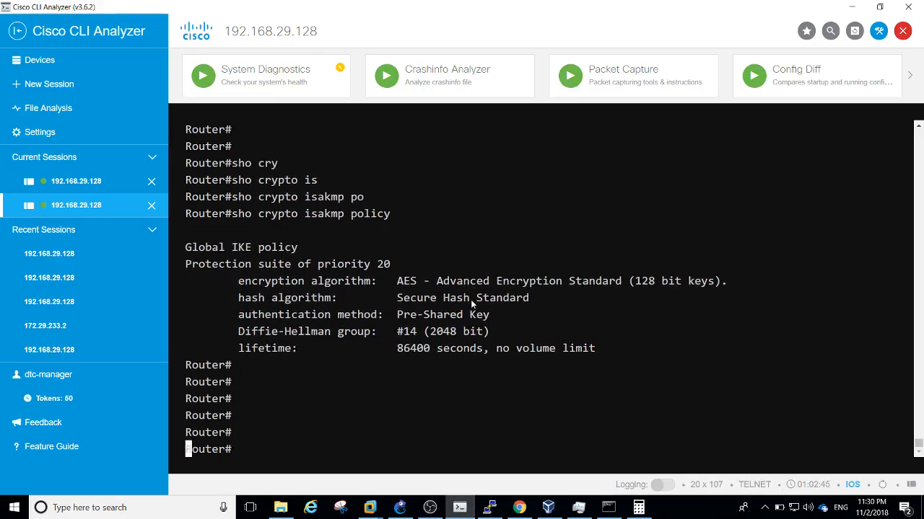
Run 'show crypto ipsec transform-set' to see MY-SET uses esp-aes, esp-sha-hmac, Tunnel mode
key("Return")
key("Return")
key("Return")
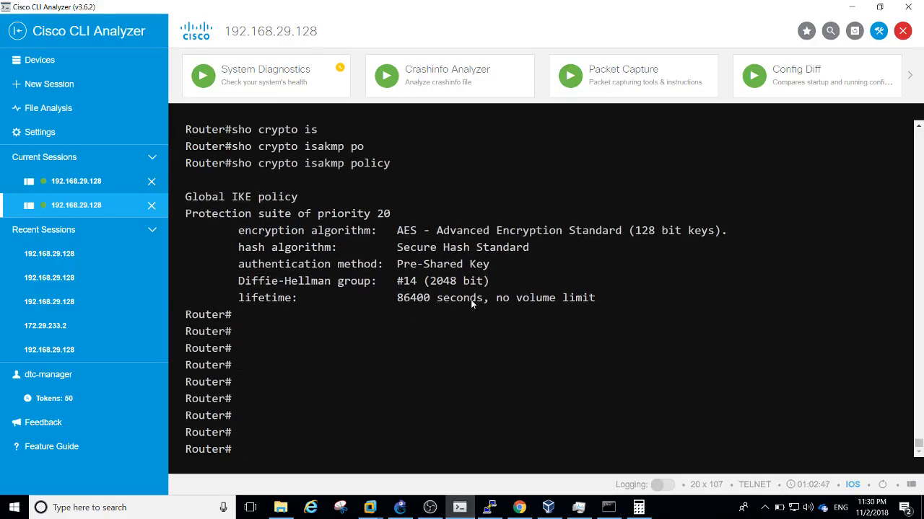
type("sho")
key("Tab")
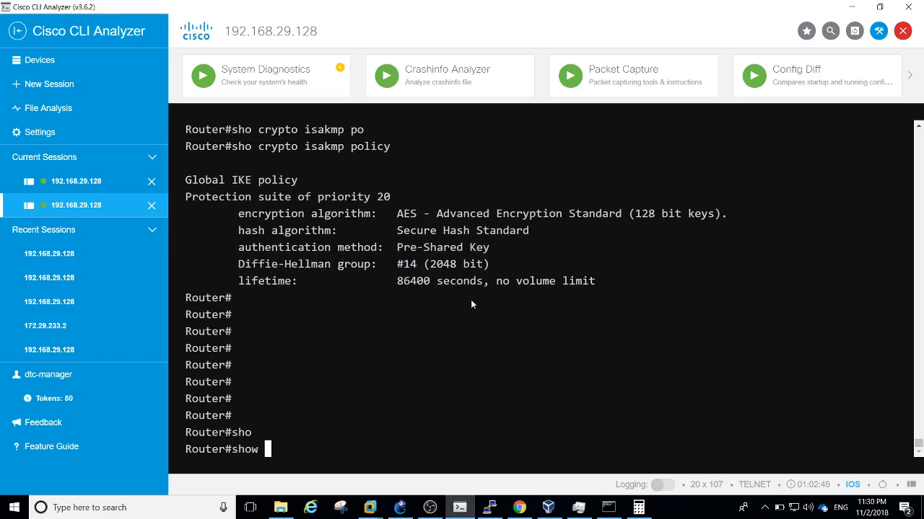
type("cry")
key("Tab")
type("ips")
key("Tab")
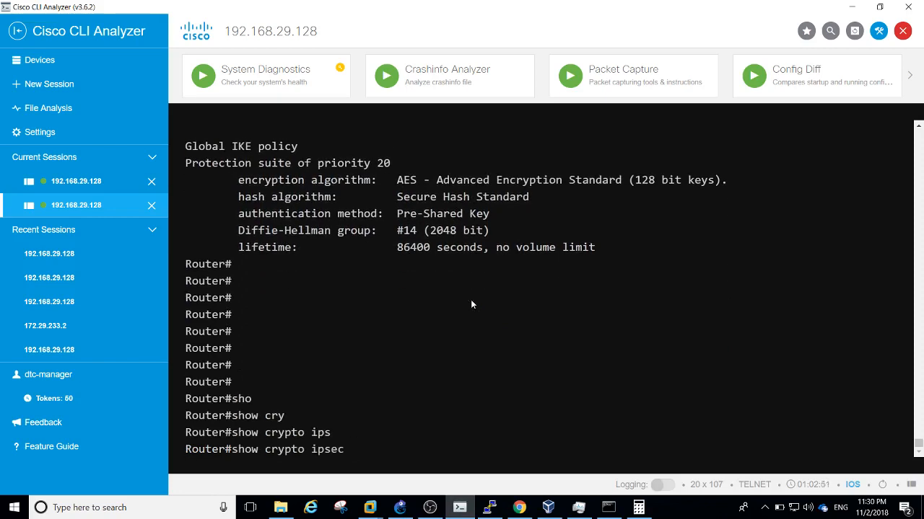
type("tra")
key("Tab")
key("Return")
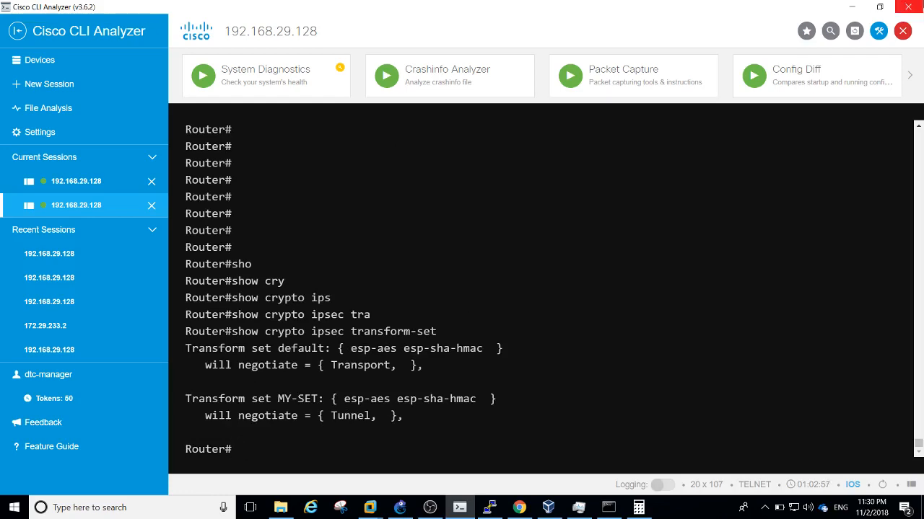
left_click(853, 6)
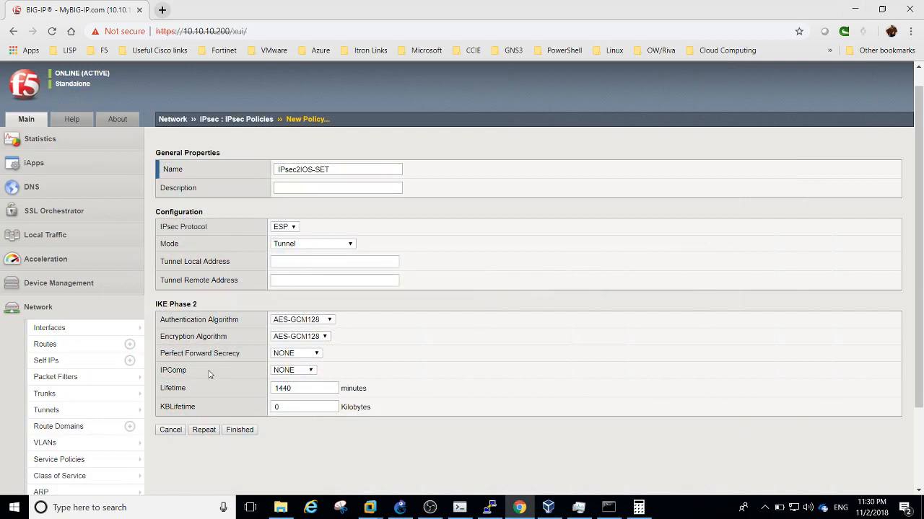
Enter tunnel local address 198.44.44.1 and remote address 70.10.10.1 in the policy
left_click(295, 262)
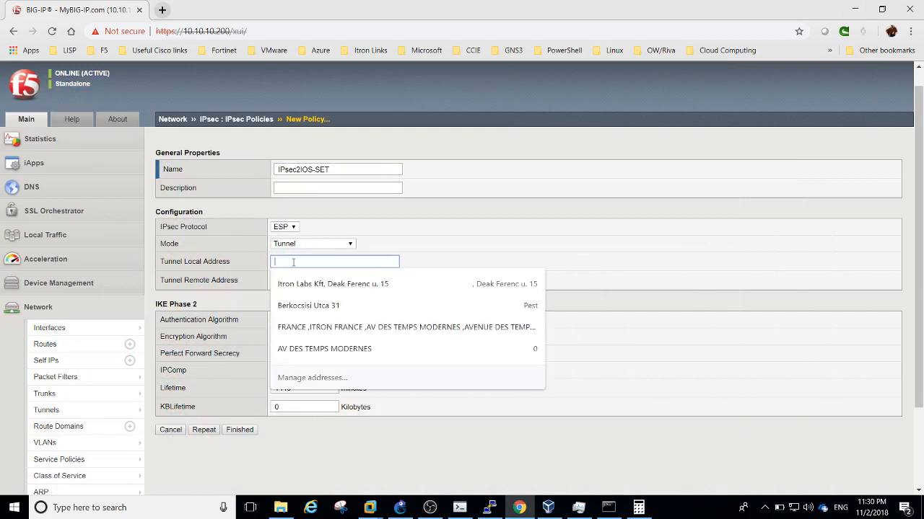
type("198")
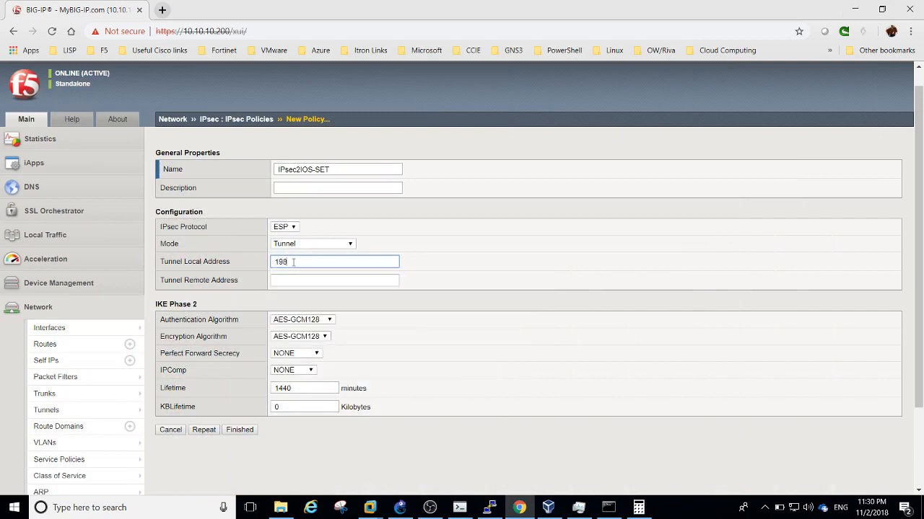
type(".44.44.1")
key("Tab")
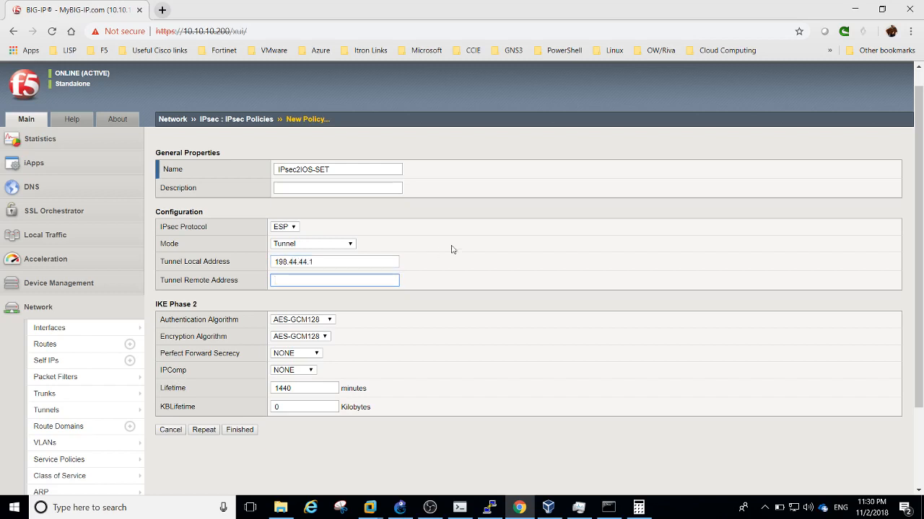
type("70")
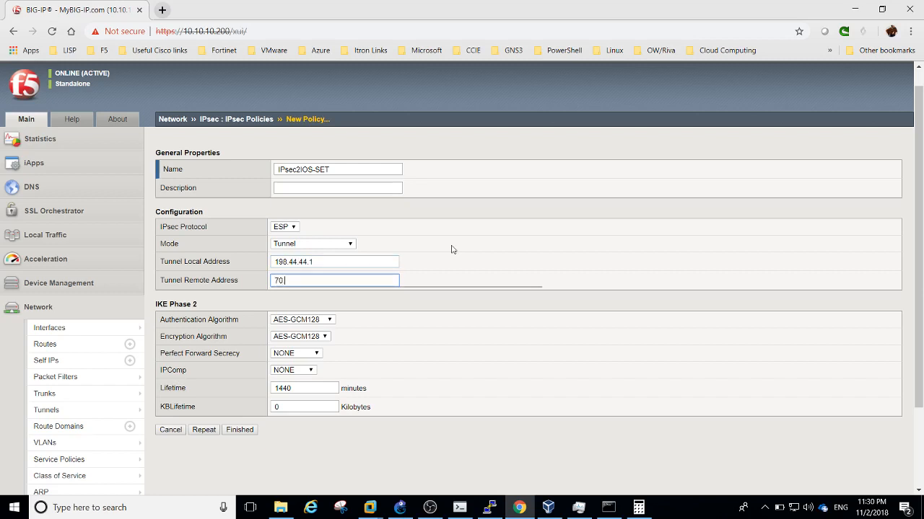
type(".10.10.1")
Set phase 2 authentication to SHA-1 and encryption to AES-128
left_click(330, 321)
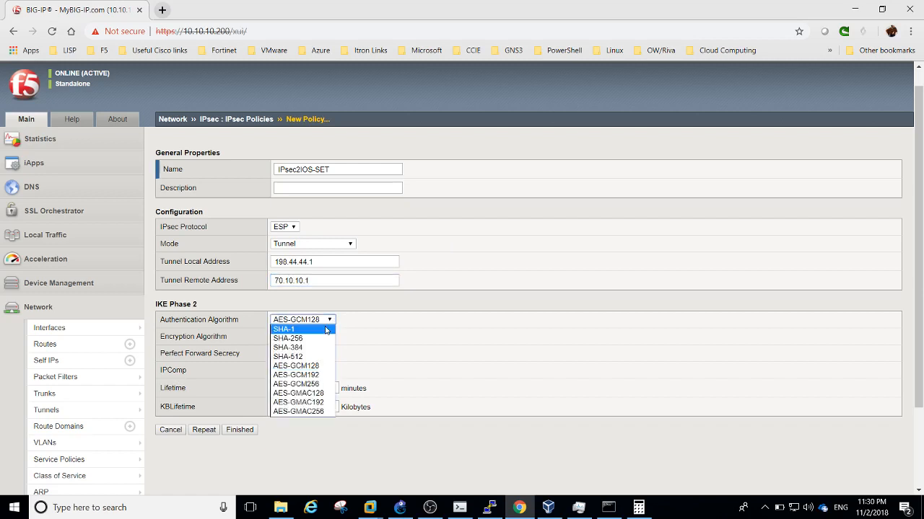
left_click(322, 331)
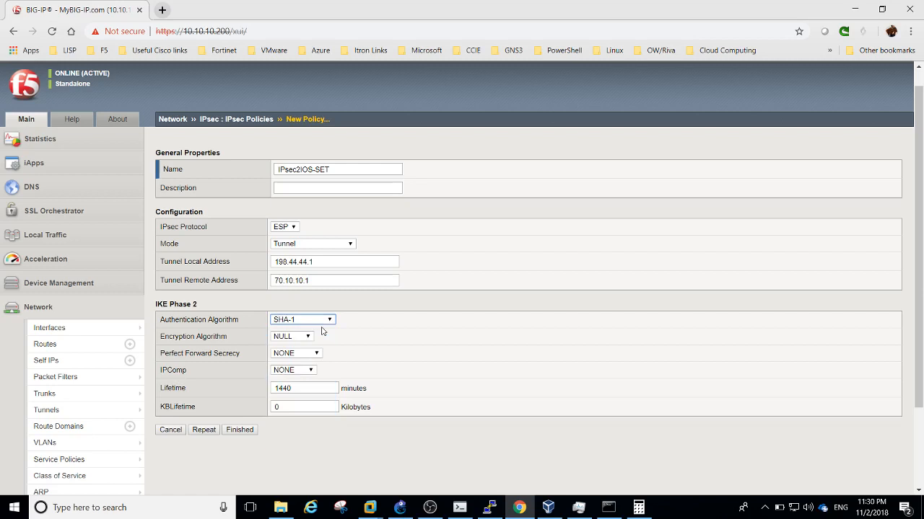
left_click(299, 339)
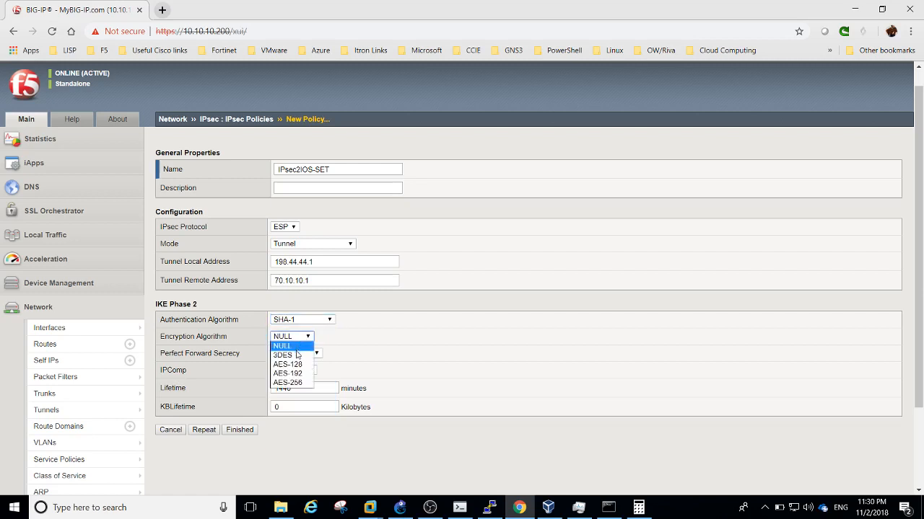
left_click(288, 365)
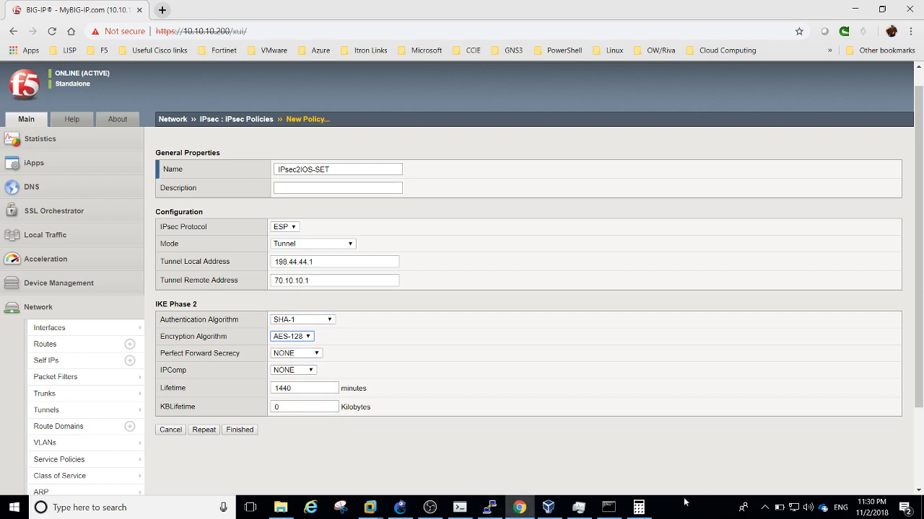
left_click(490, 508)
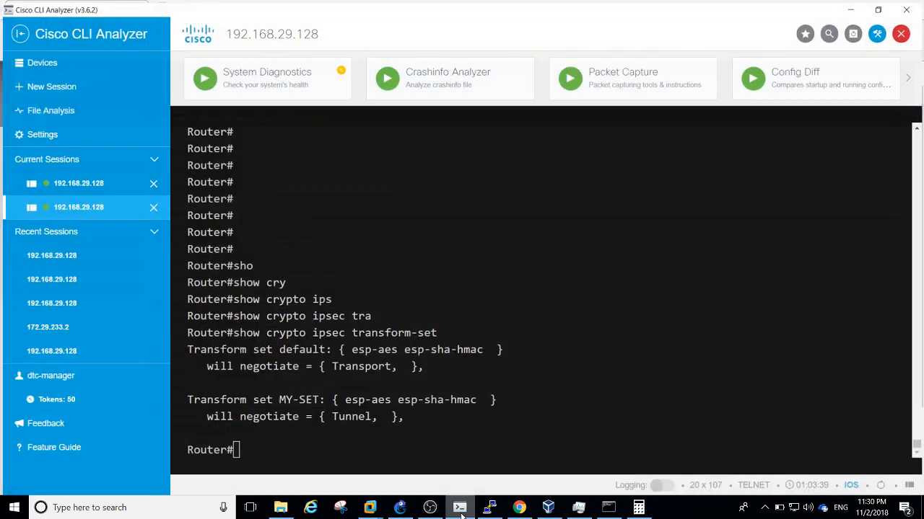
Run 'sh crypto map' to list crypto map MY-MAP-F5 with its 3600-second lifetime
key("Return")
key("Return")
key("Return")
type("ry")
key("Tab")
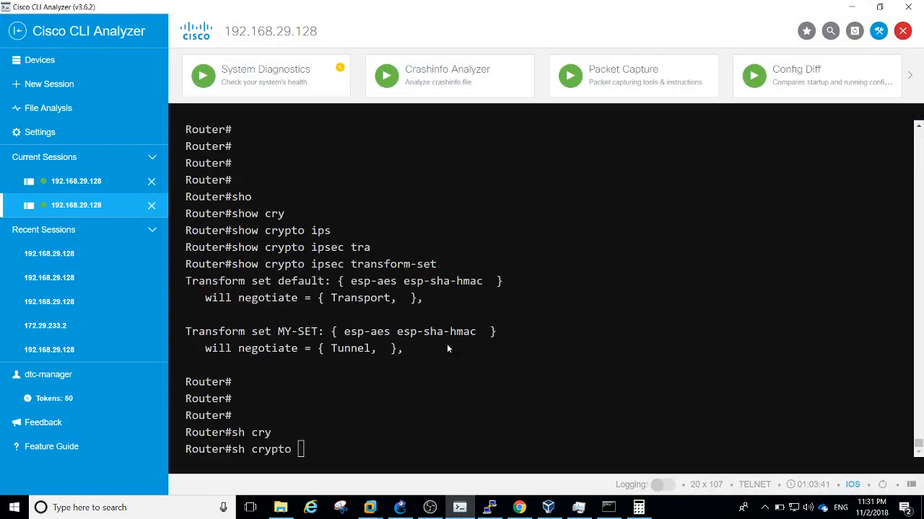
type("ma")
key("Tab")
key("Return")
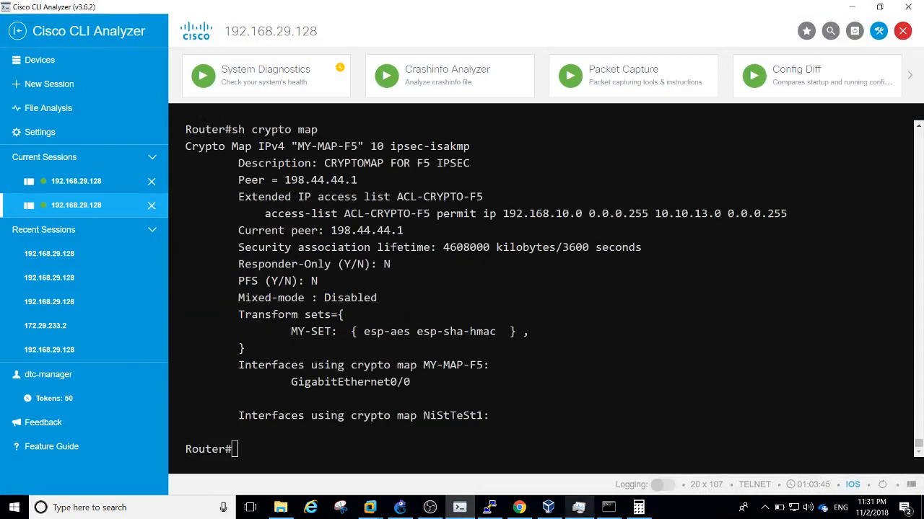
Divide 3,600 by 60 in Calculator to get a 60-minute lifetime
left_click(639, 508)
left_click(562, 288)
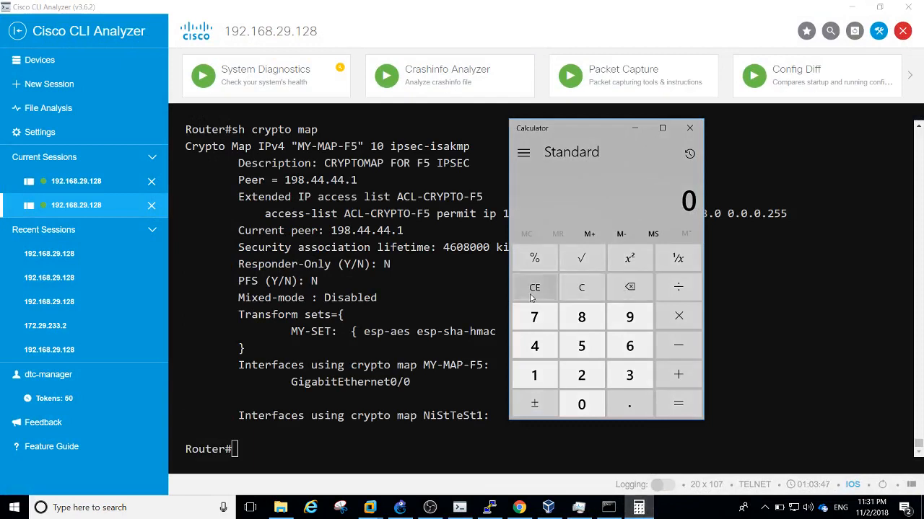
type("3,600")
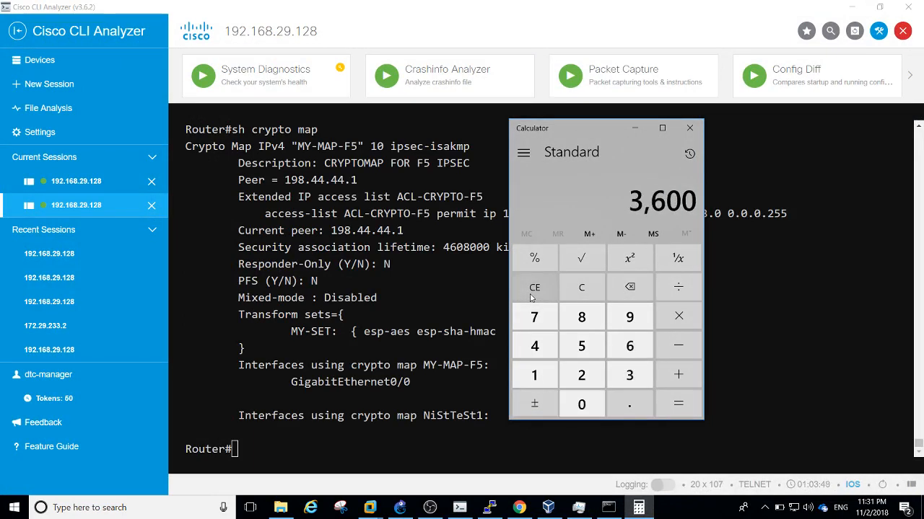
left_click(694, 290)
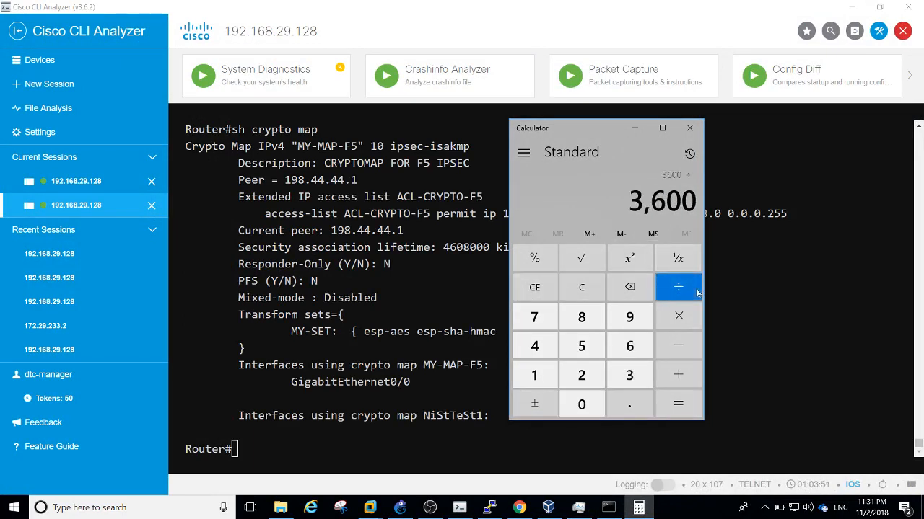
type("60")
left_click(680, 404)
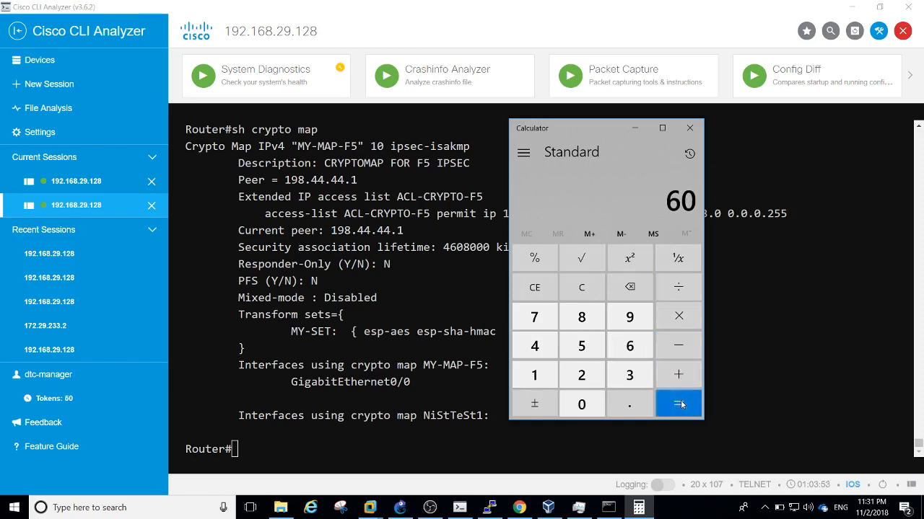
left_click(768, 325)
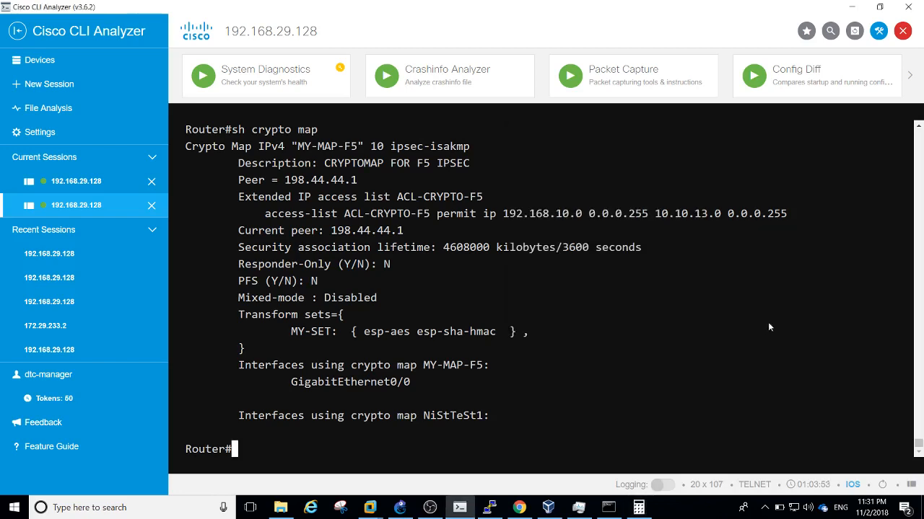
left_click(519, 507)
Change the IPsec2IOS-SET lifetime from 1440 to 60 minutes, save it, and view the traffic selectors
left_click(298, 388)
double_click(299, 388)
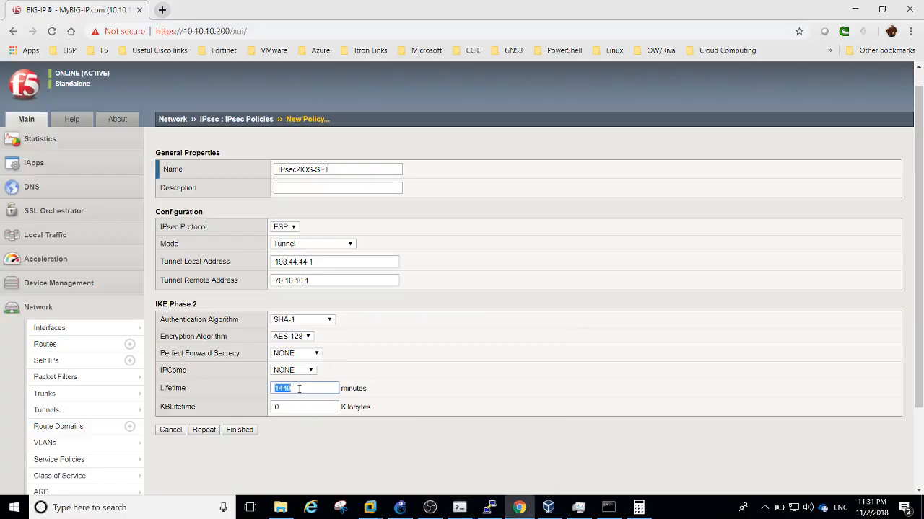
type("60")
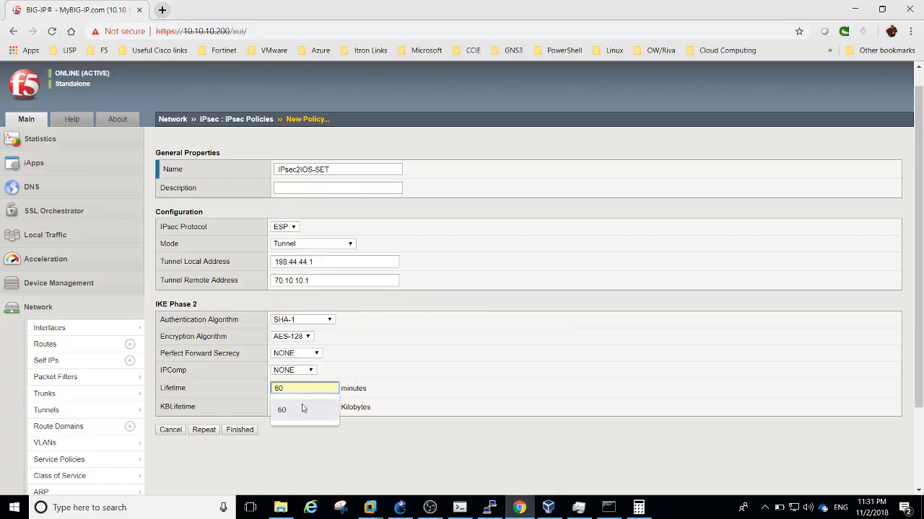
left_click(302, 406)
left_click(240, 430)
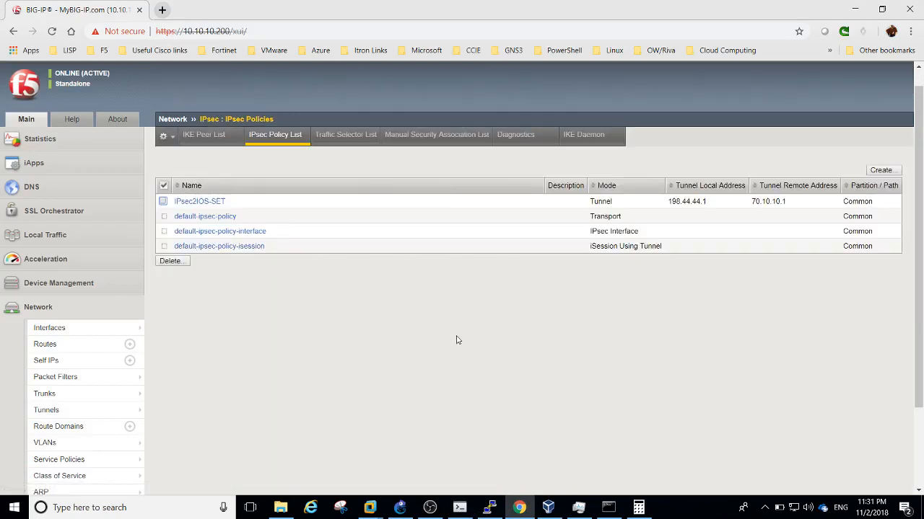
left_click(352, 140)
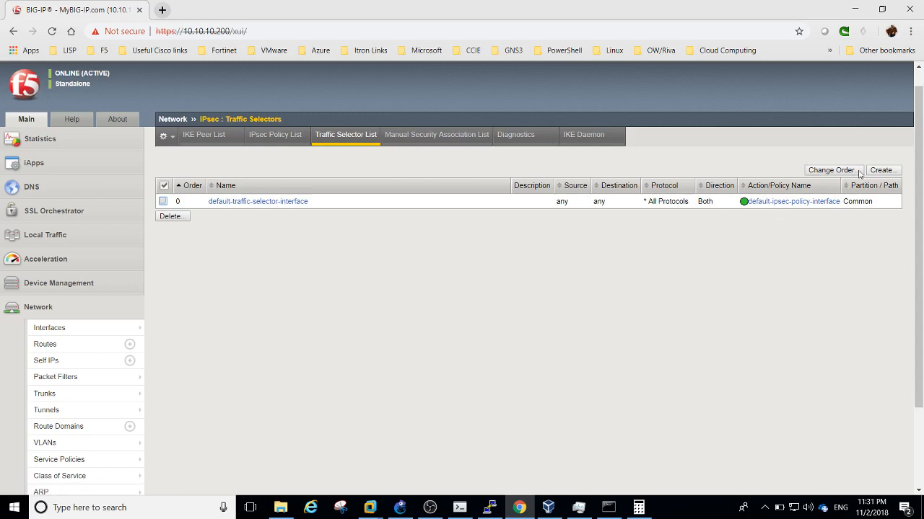
Start a new traffic selector in the advanced view and name it F52IOS-IN
left_click(881, 172)
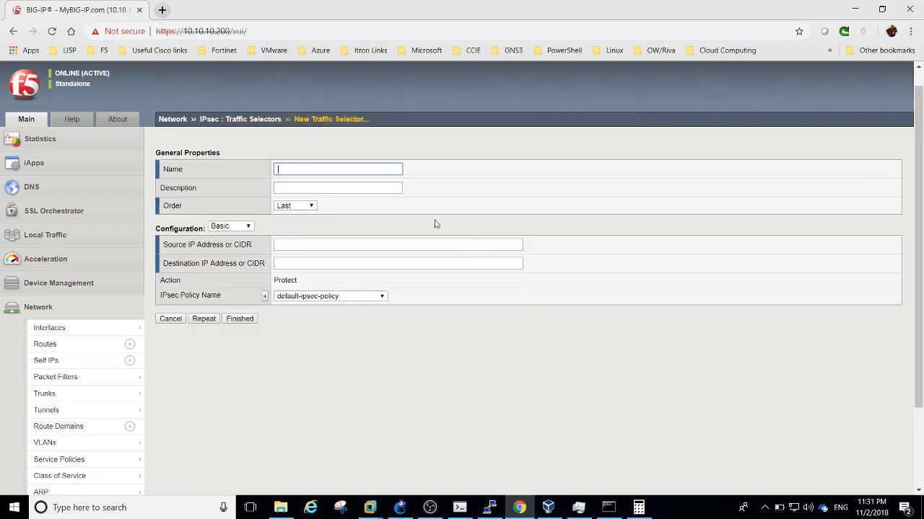
left_click(231, 227)
left_click(229, 243)
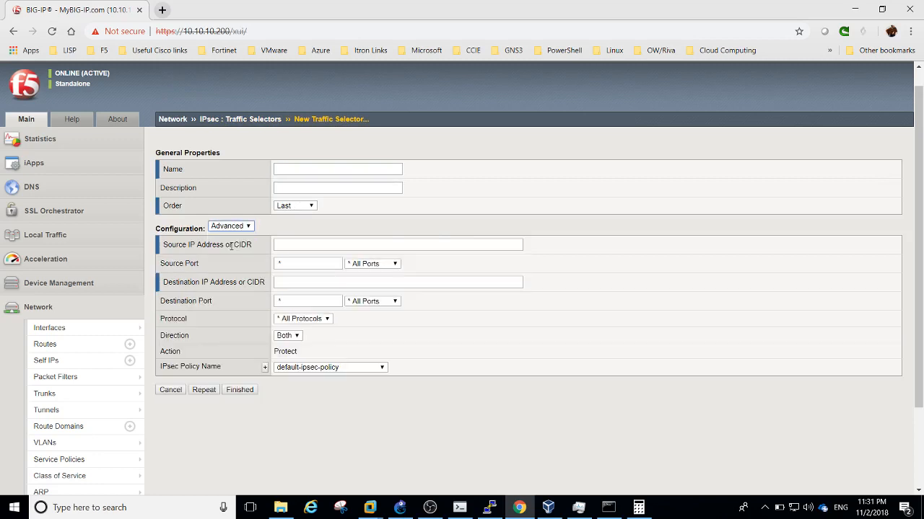
left_click(308, 172)
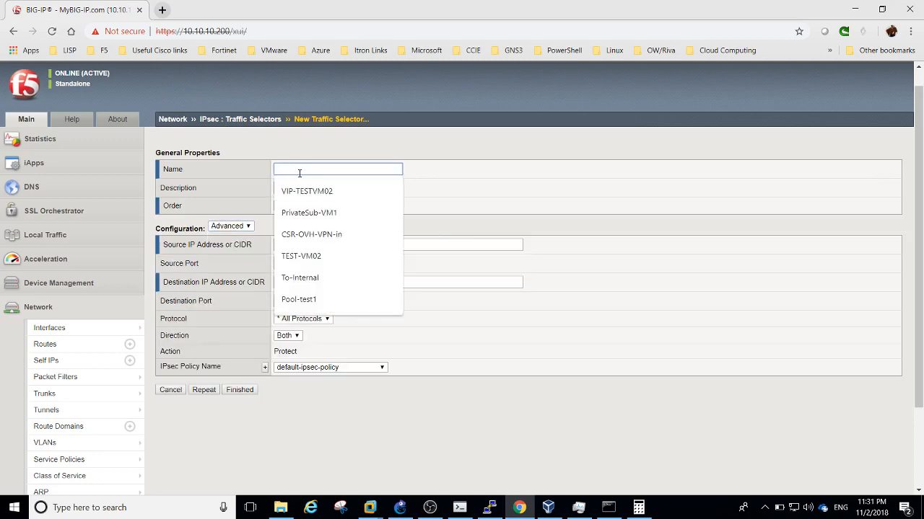
type("d")
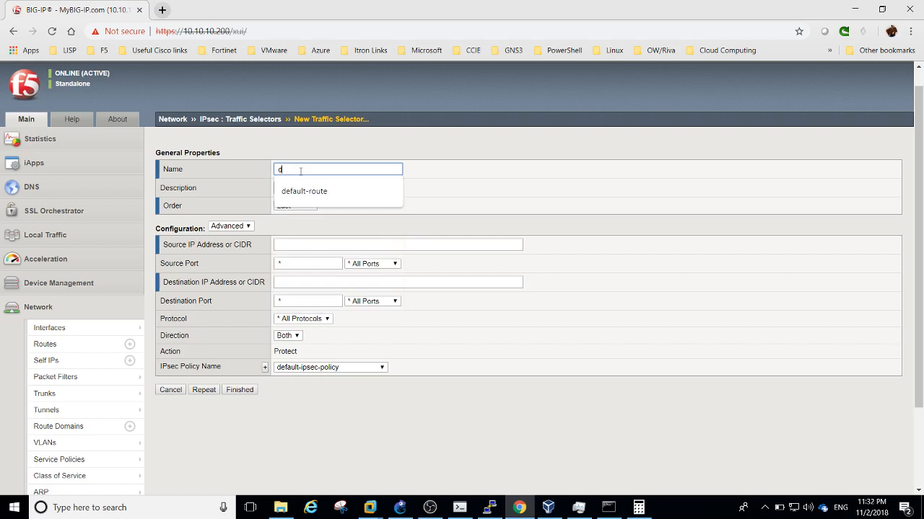
key("BackSpace")
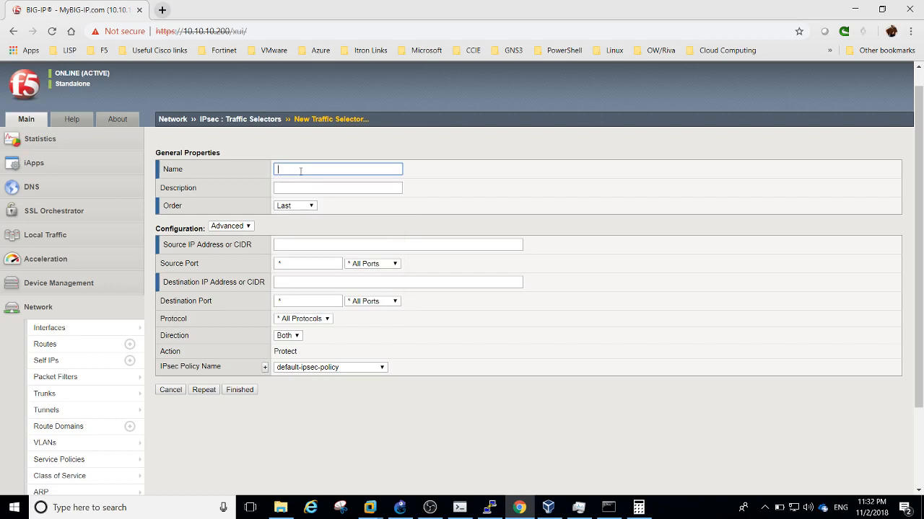
type("F52IOS-IN")
Give the selector an explicit order position of 1 and source 192.168.10.0/24
left_click(304, 206)
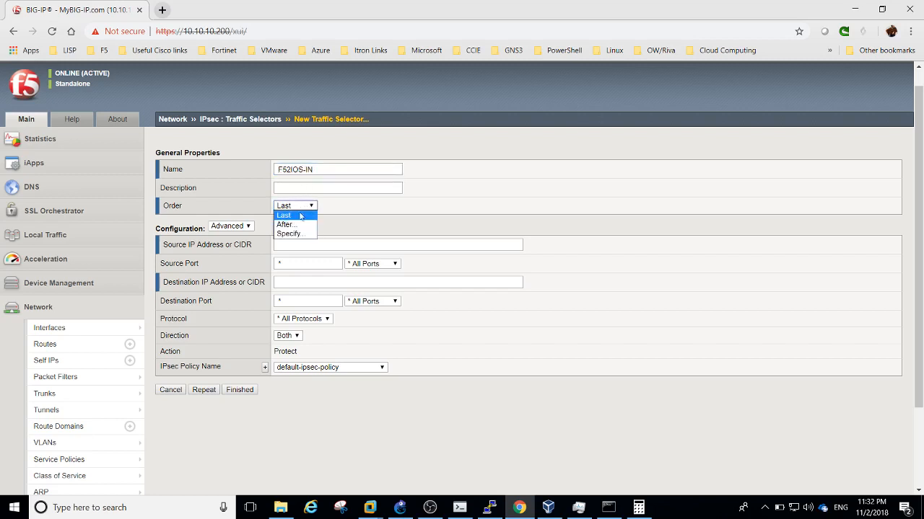
left_click(294, 233)
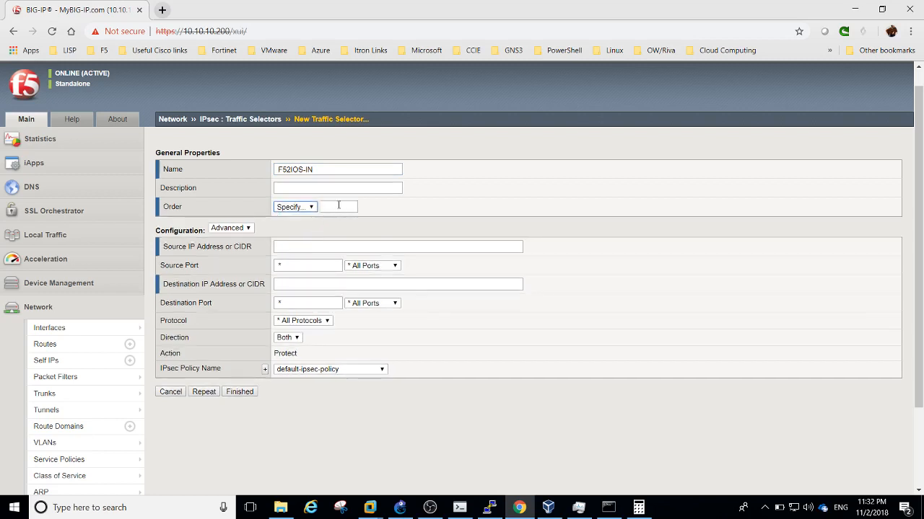
left_click(338, 206)
left_click(329, 229)
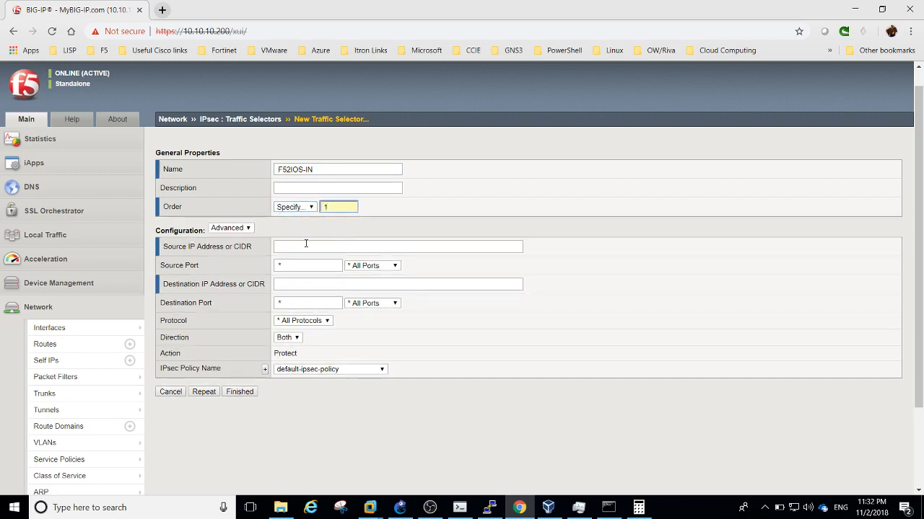
left_click(298, 246)
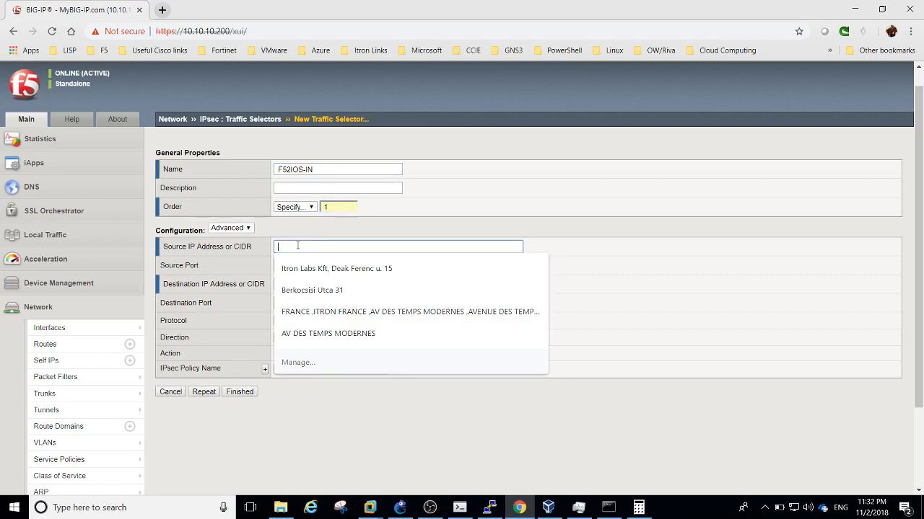
type("10.10.13.0/24")
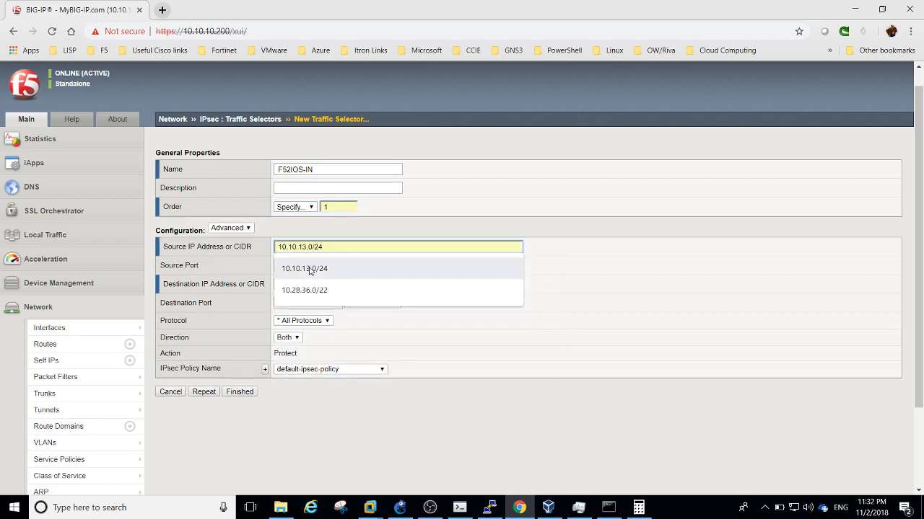
left_click(310, 269)
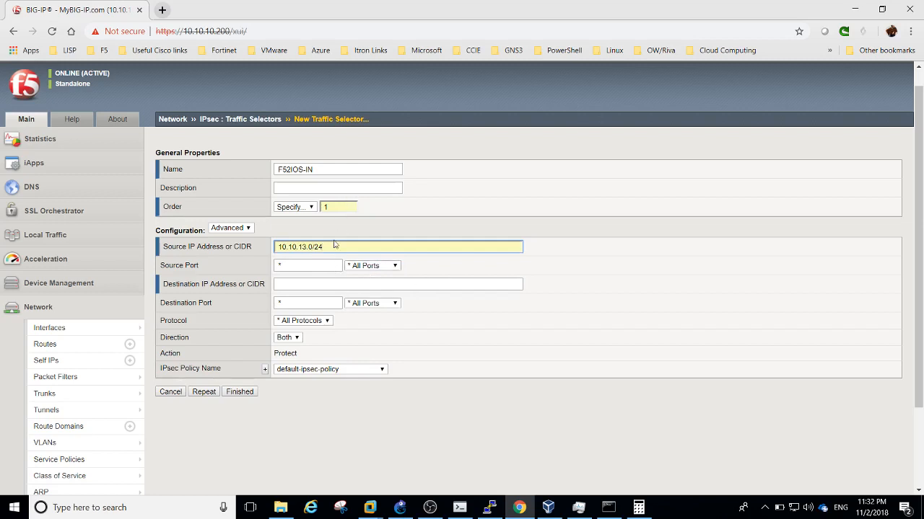
triple_click(328, 248)
type("192.")
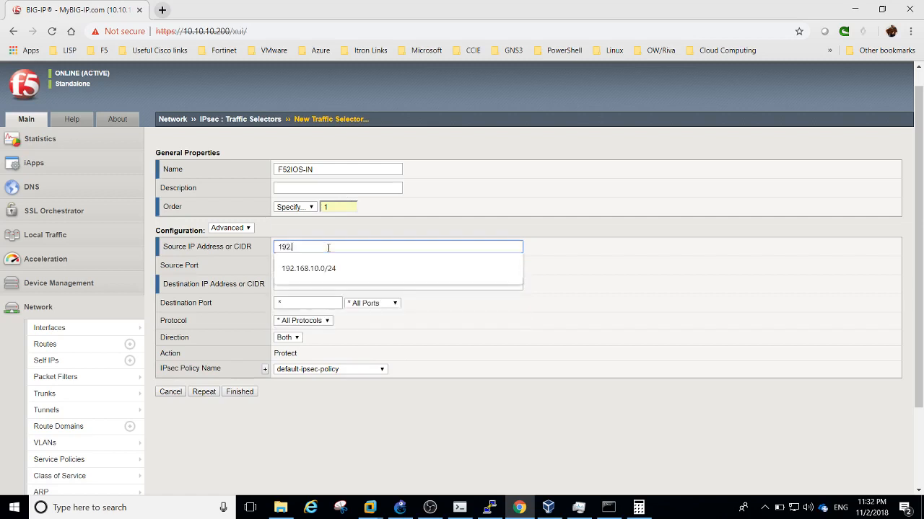
left_click(326, 267)
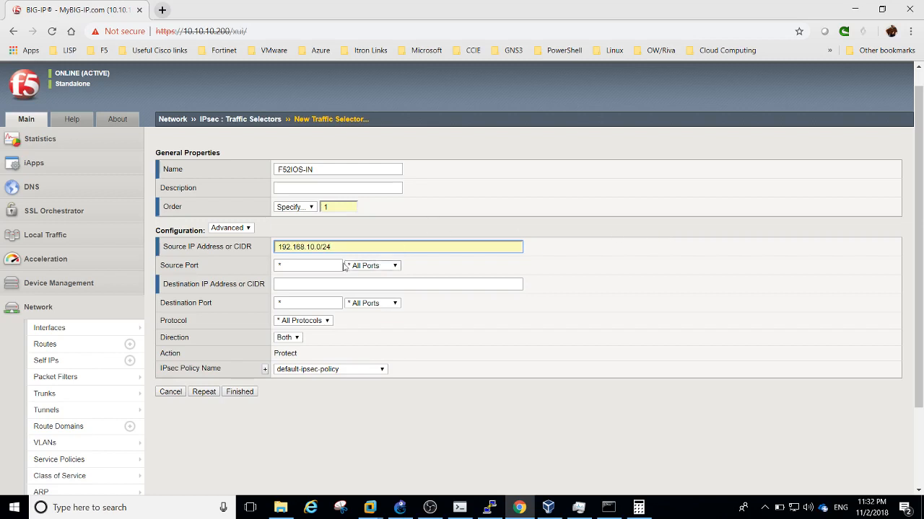
Set destination 10.10.13.0/24, direction In and policy IPsec2IOS-SET, then save the selector
left_click(306, 283)
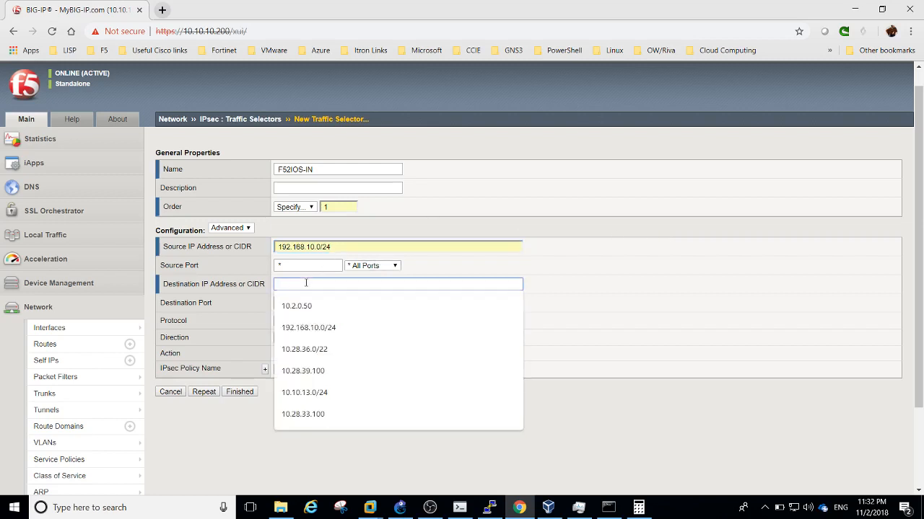
type("10.10.13.0/24")
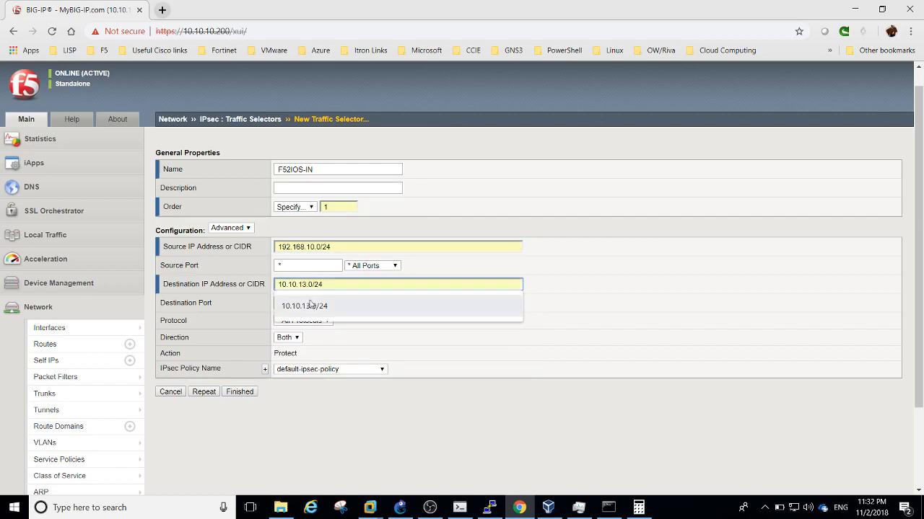
left_click(312, 306)
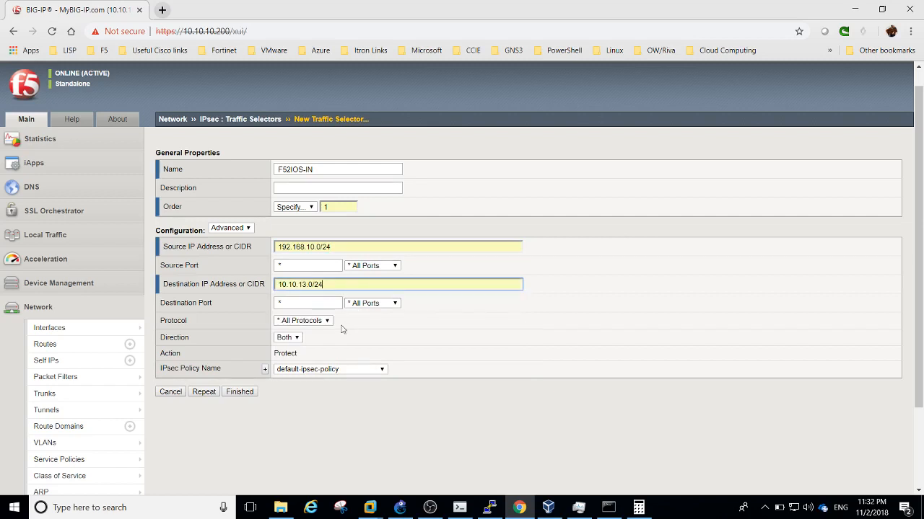
left_click(297, 338)
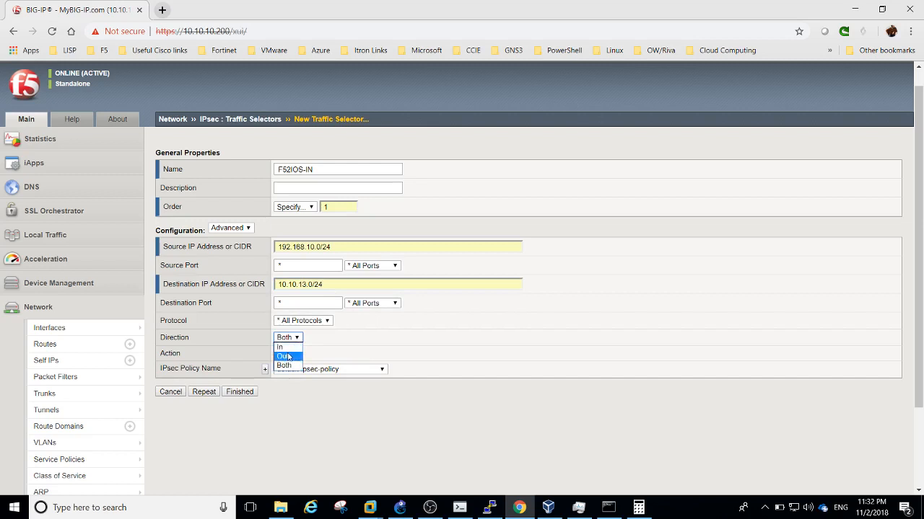
left_click(281, 347)
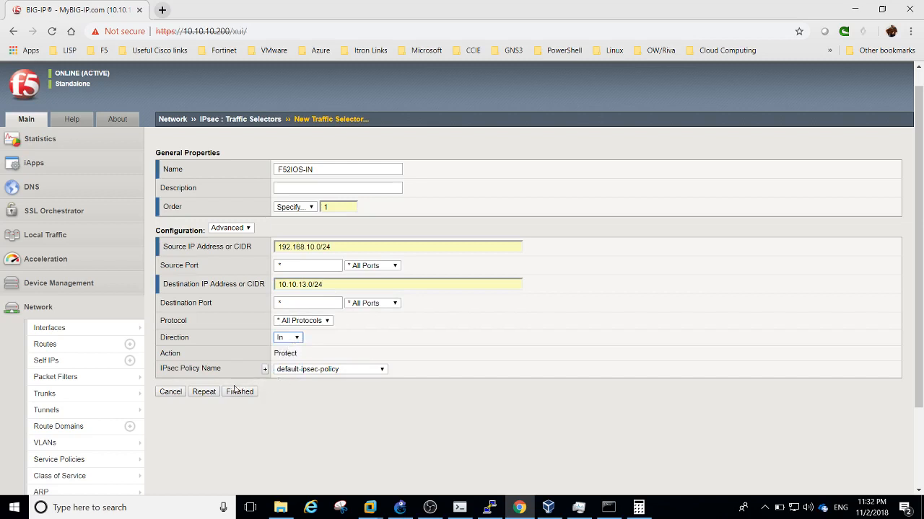
left_click(331, 367)
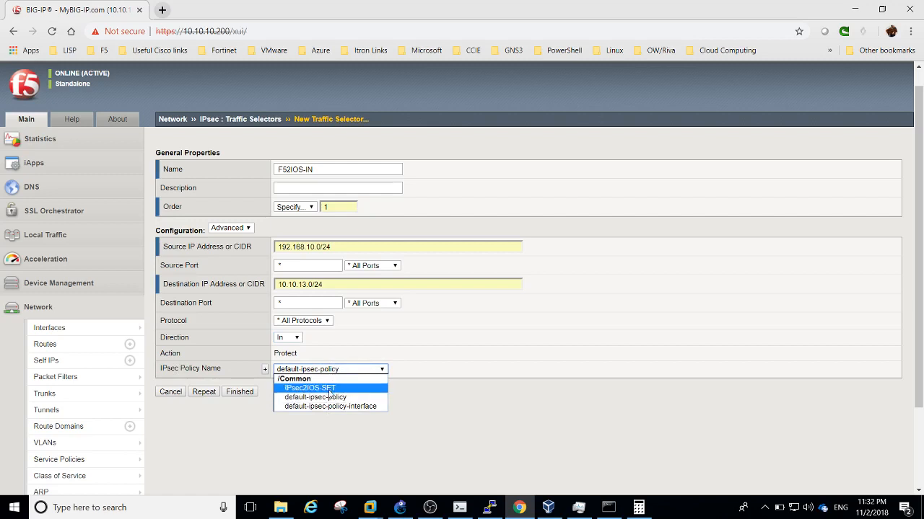
left_click(329, 389)
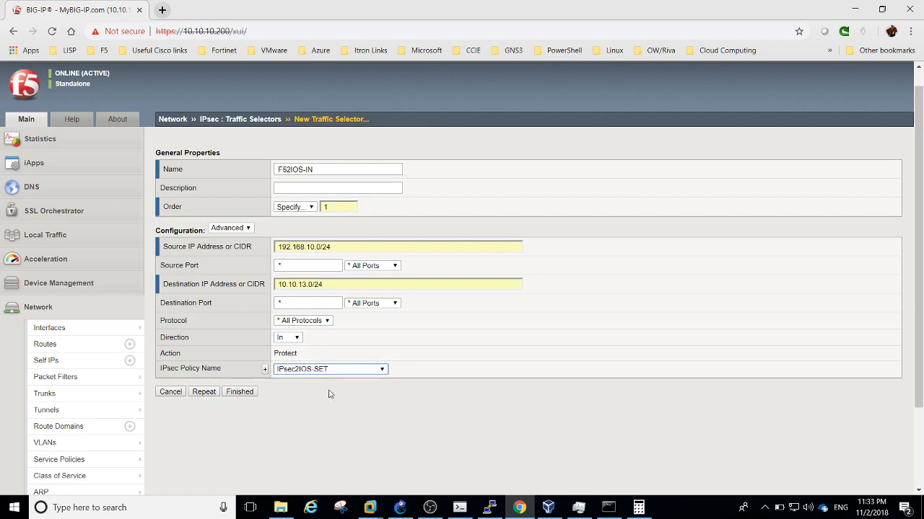
left_click(248, 394)
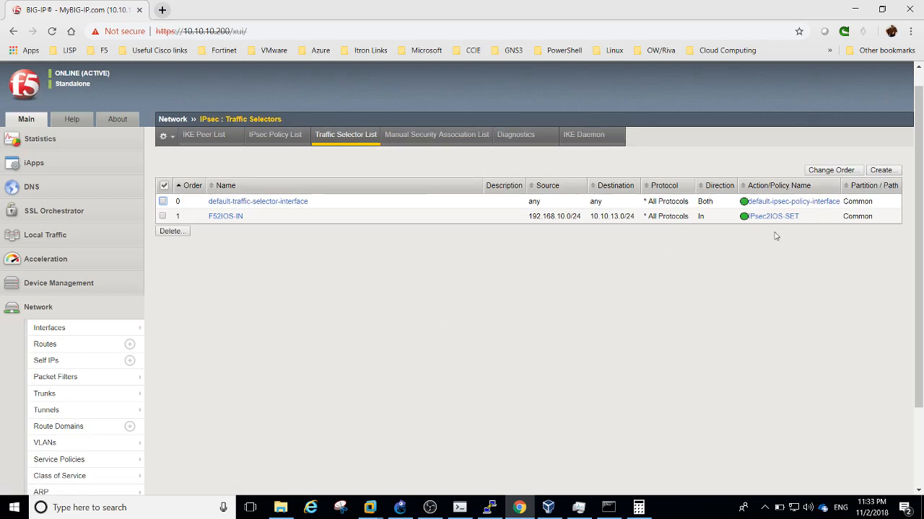
Create traffic selector F5IOS-Out with order 1 and source 10.10.13.0/24
left_click(893, 175)
type("F5")
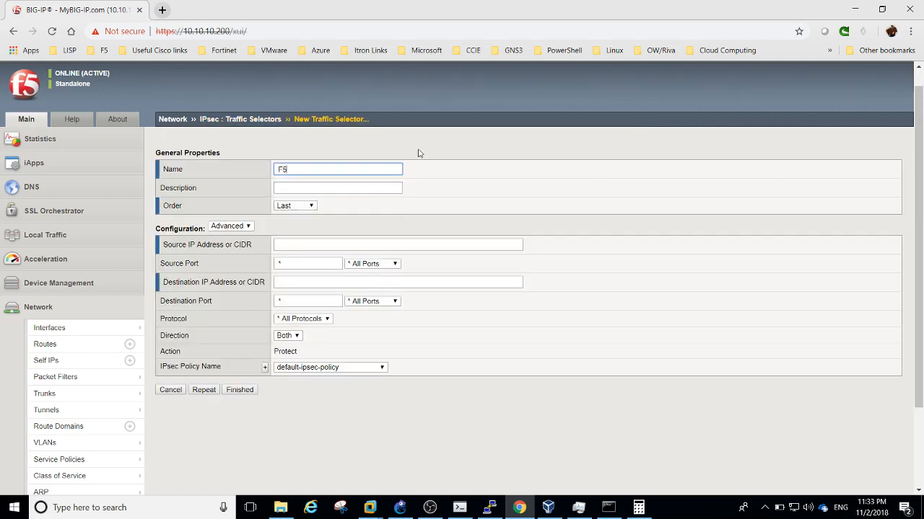
type("IOS-Out")
left_click(297, 207)
left_click(289, 234)
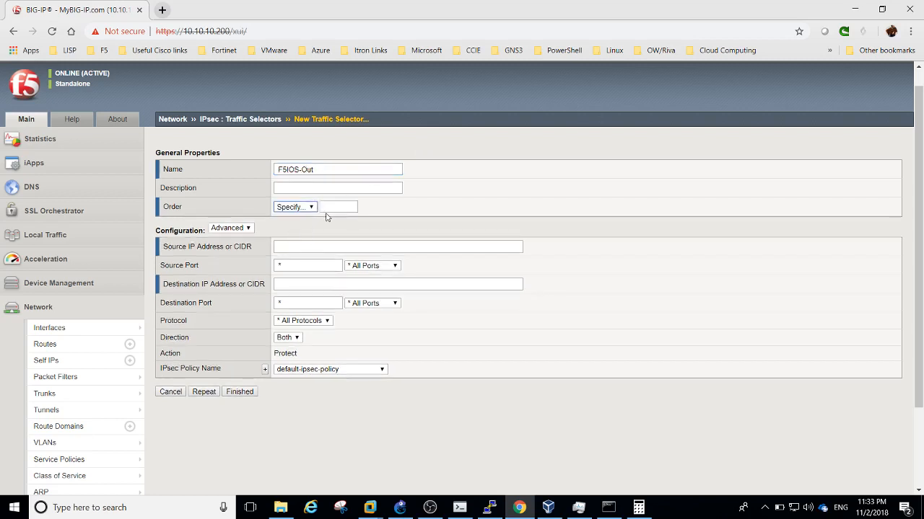
left_click(327, 207)
left_click(328, 228)
left_click(302, 246)
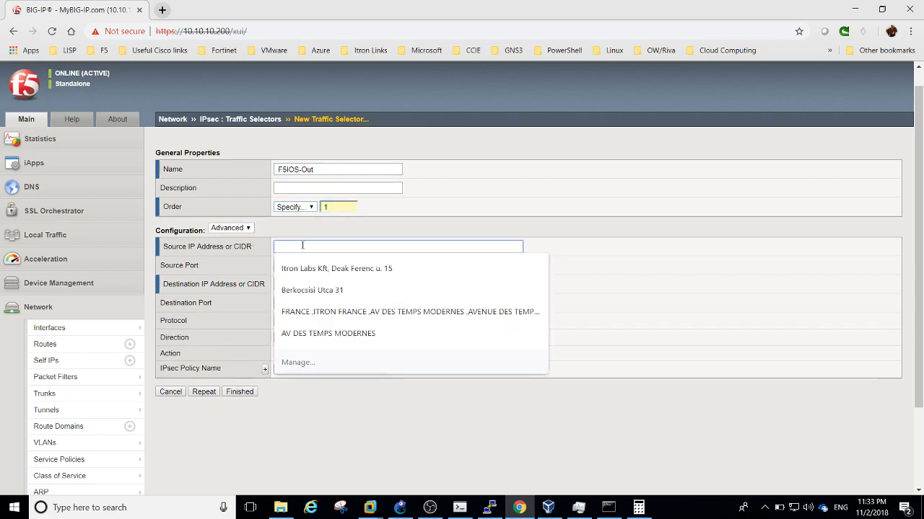
type("10.10.13.0/24")
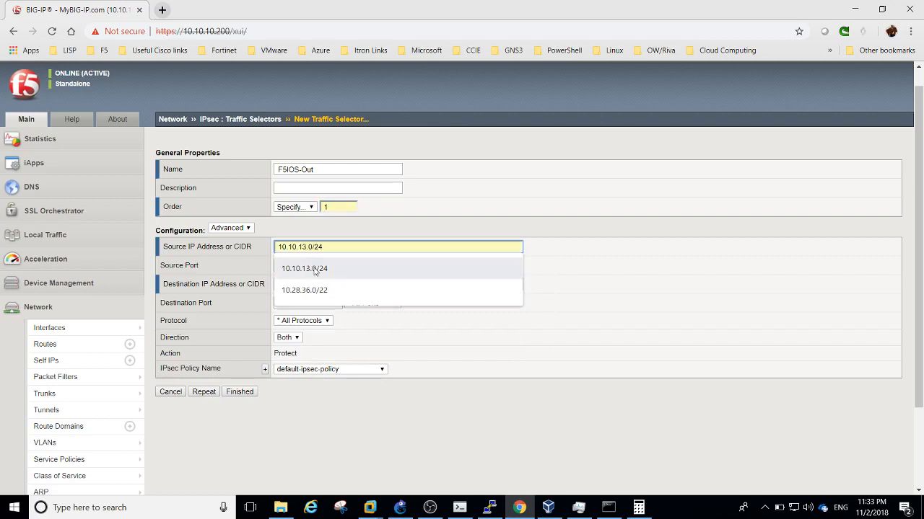
left_click(314, 269)
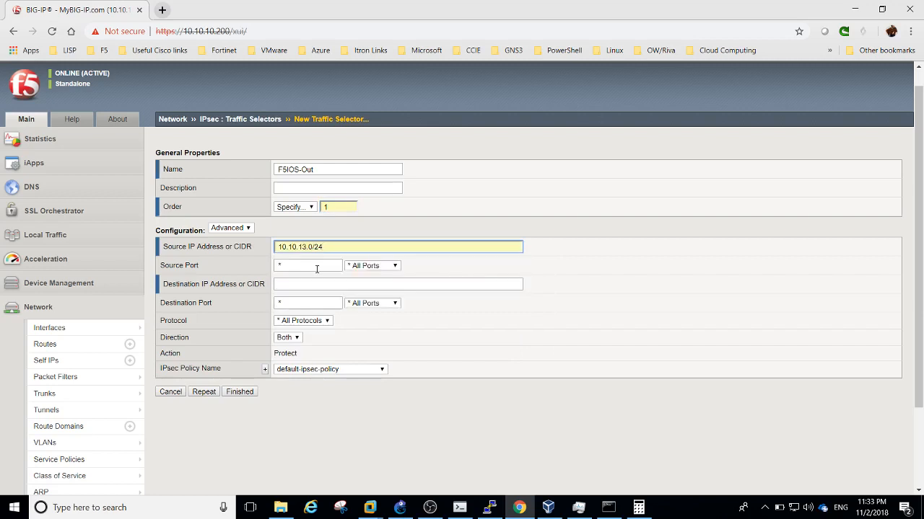
Set destination 192.168.10.0/24, direction Out and policy IPsec2IOS-SET, then save the selector
left_click(313, 287)
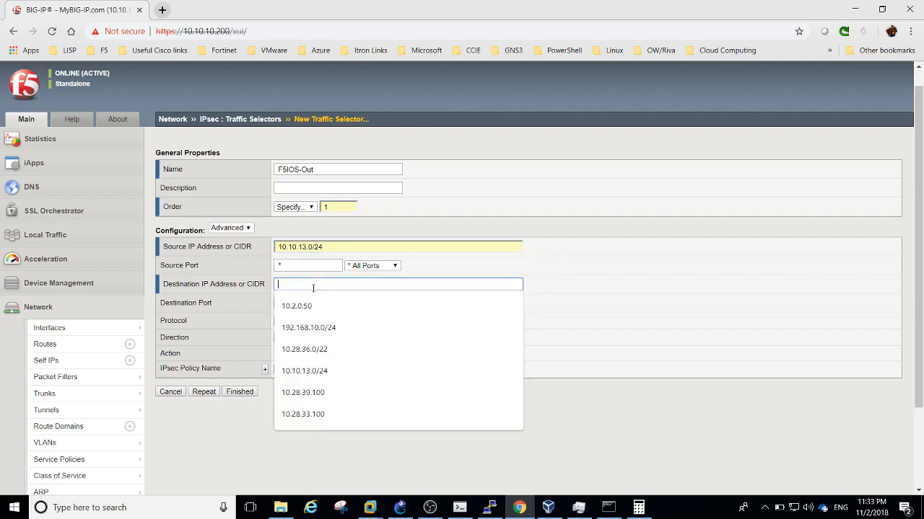
type("192")
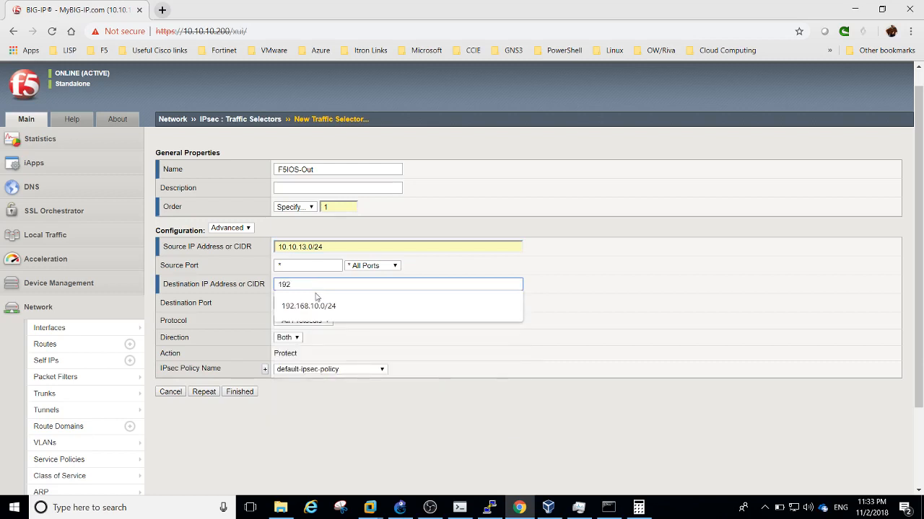
left_click(315, 306)
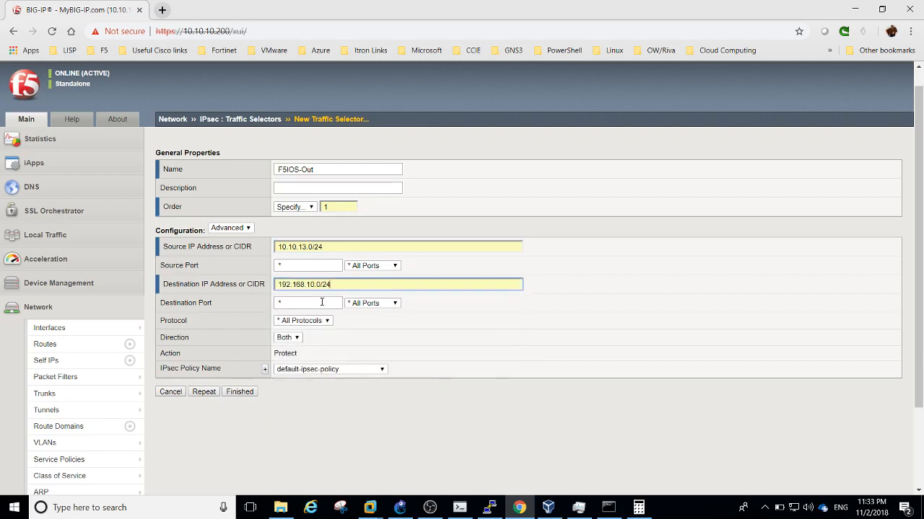
left_click(295, 339)
left_click(289, 355)
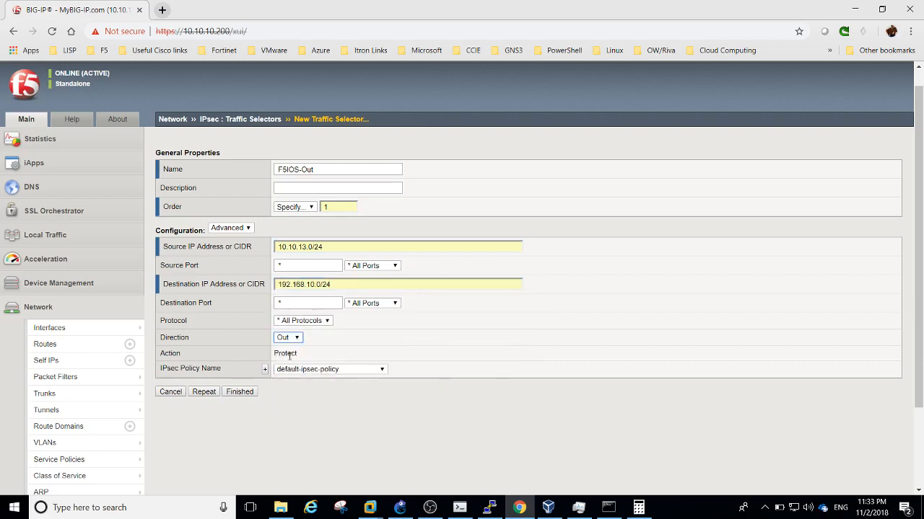
left_click(288, 370)
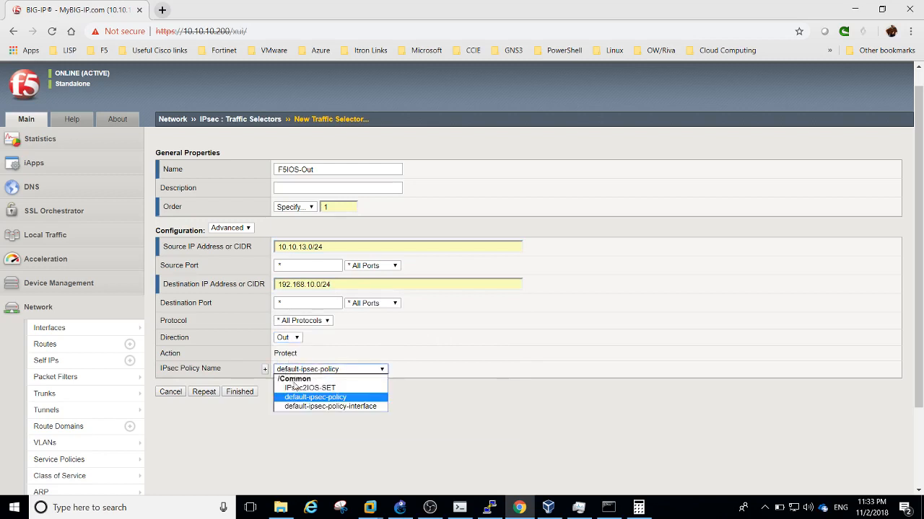
left_click(296, 388)
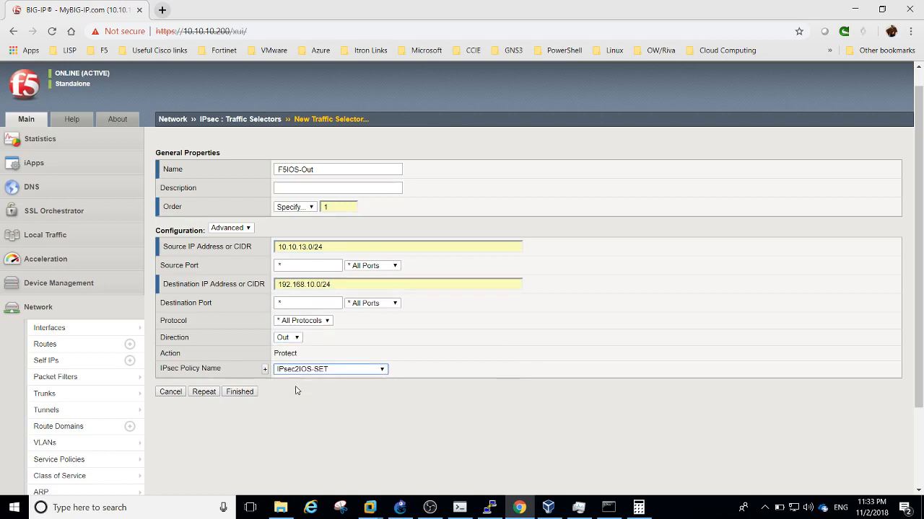
left_click(248, 392)
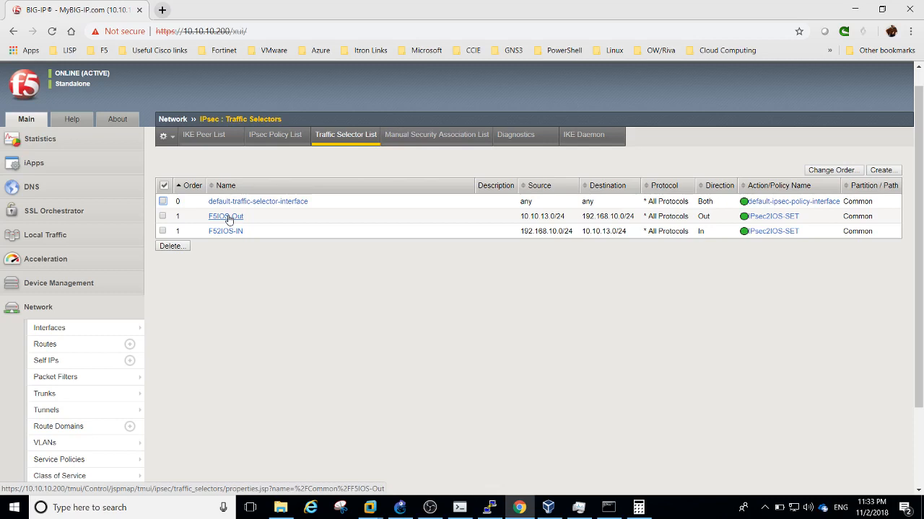
Review the IPsec policy and IKE peer lists, then expand Local Traffic to its Network Map
left_click(272, 136)
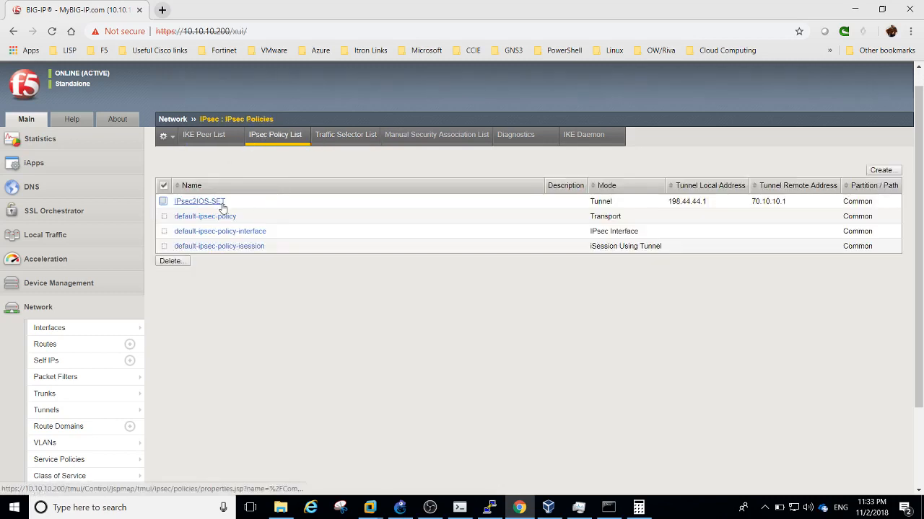
left_click(204, 135)
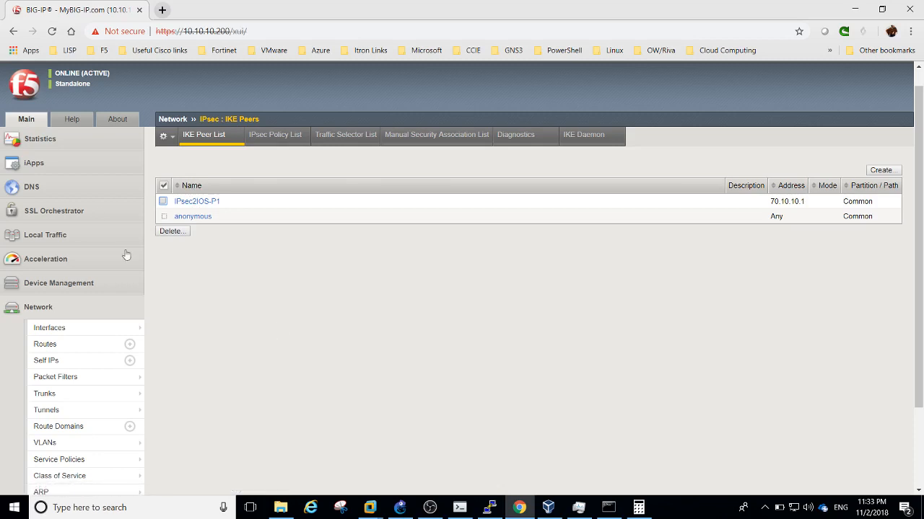
left_click(49, 235)
left_click(52, 253)
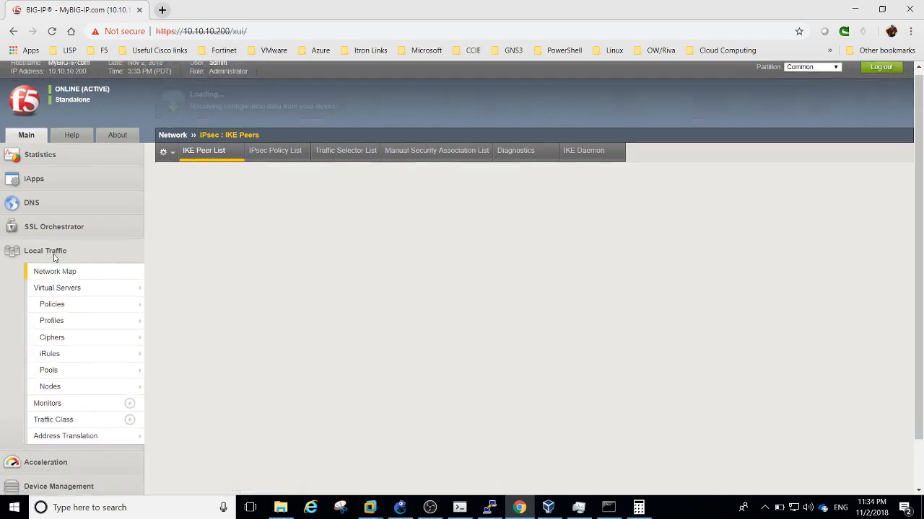
Check the empty Virtual Server List, then bring the GNS3 f50vpn lab topology to the front
mouse_move(64, 310)
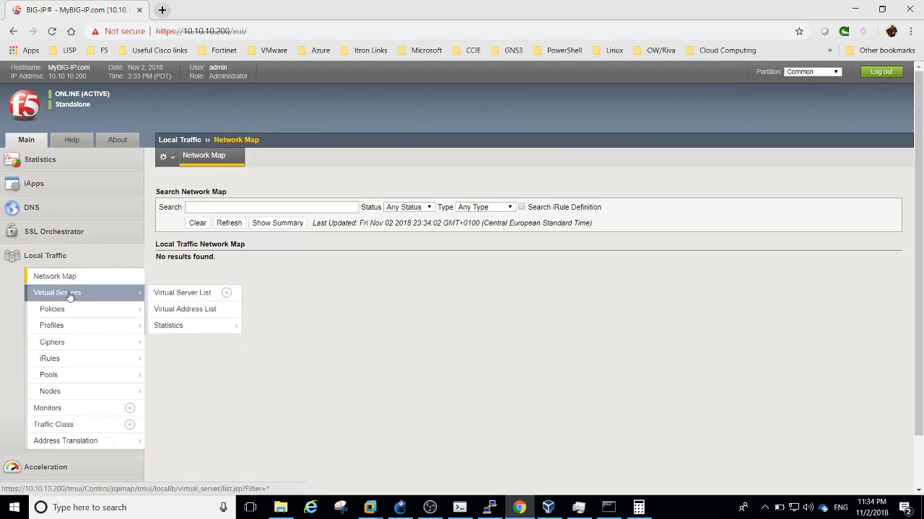
left_click(67, 294)
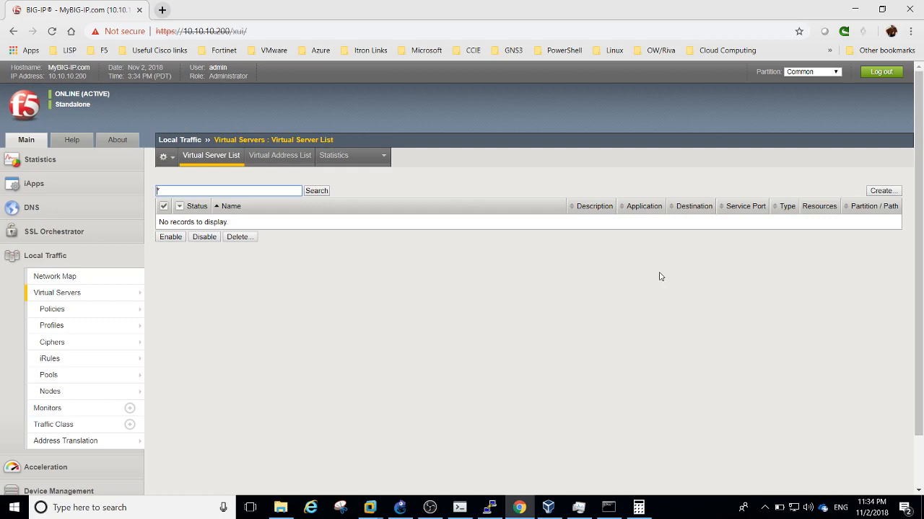
left_click(400, 507)
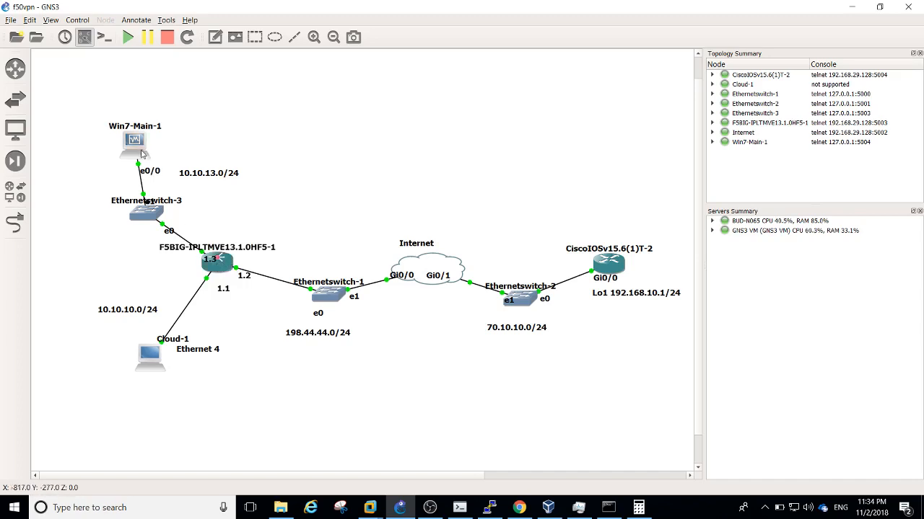
Back in BIG-IP, create a new virtual server named VS-IPSEC2IOS-OUT
mouse_move(142, 153)
left_click(519, 507)
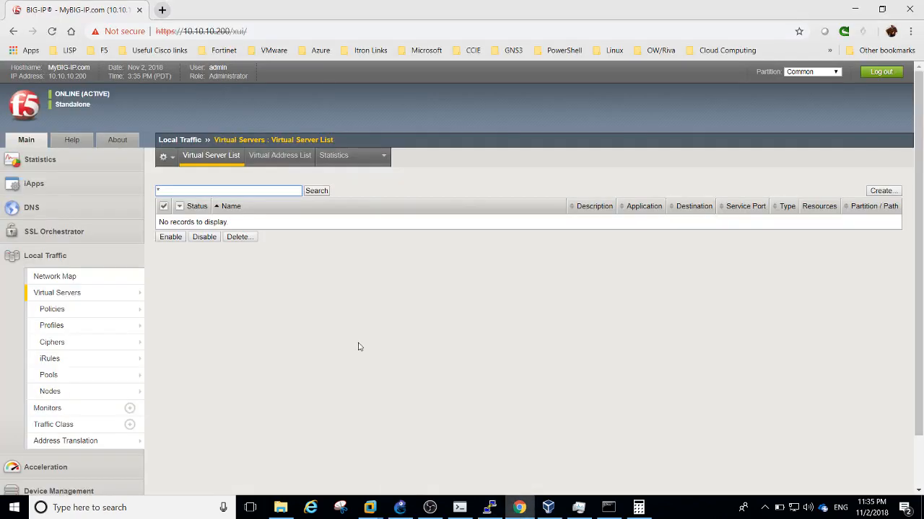
left_click(274, 324)
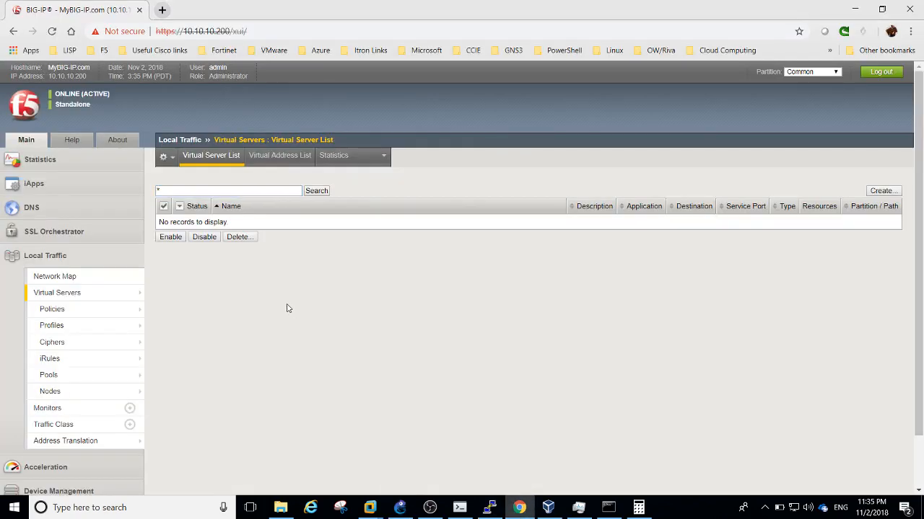
left_click(890, 192)
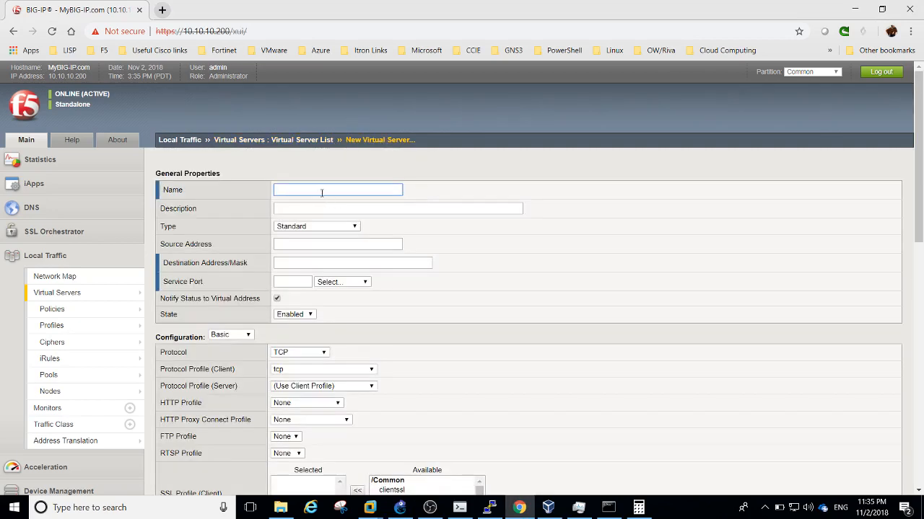
type("VS")
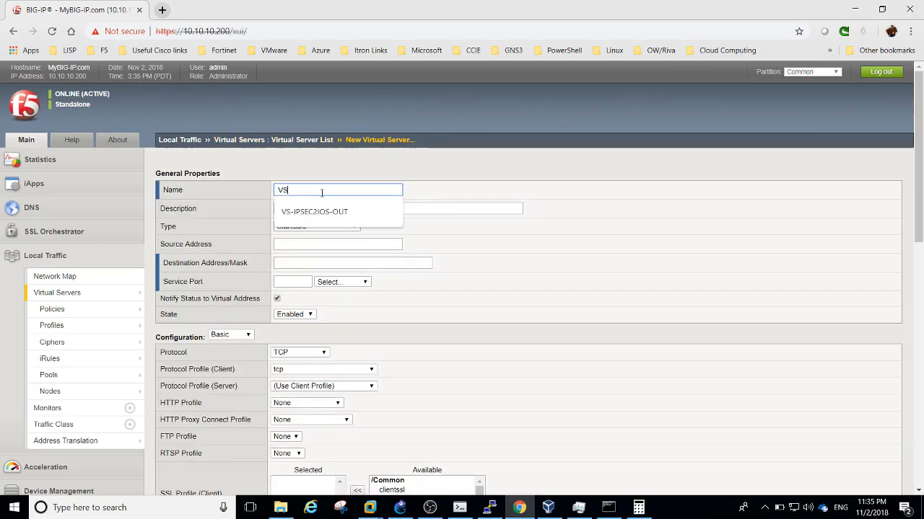
left_click(310, 207)
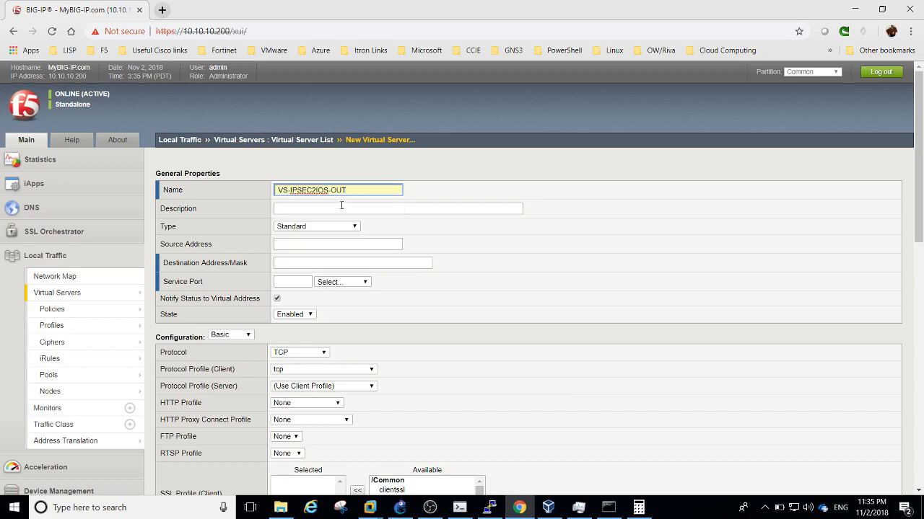
Describe it as 'This VS will redirect OUTBOUND traffic to IPSEC tunnel to IOS' and set type Forwarding (IP)
left_click(335, 210)
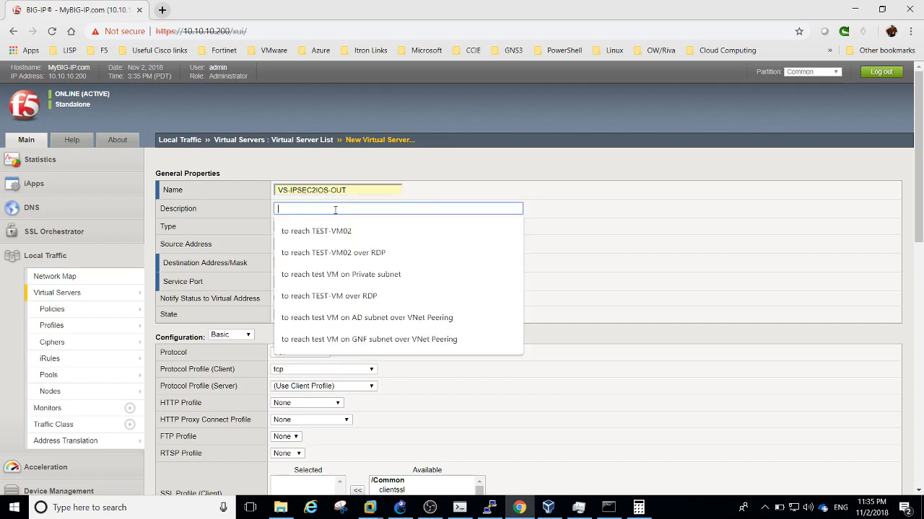
type("T")
key("BackSpace")
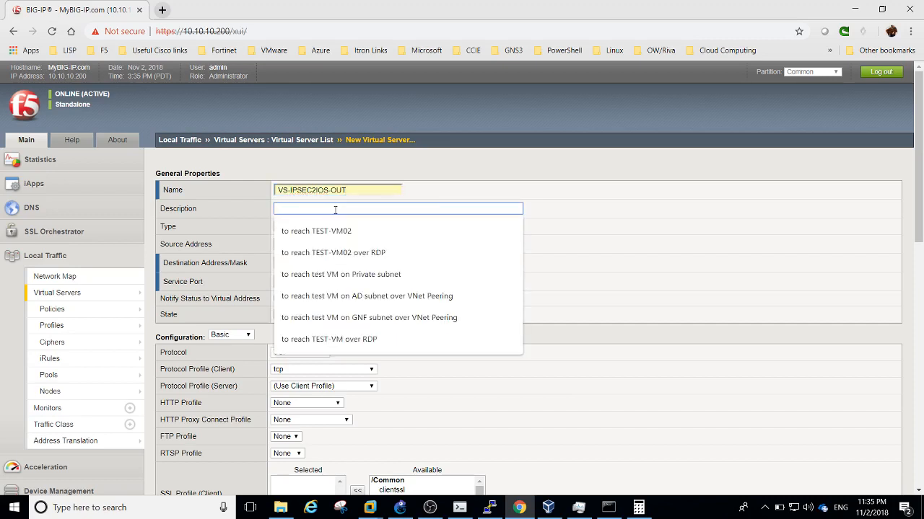
type("THis")
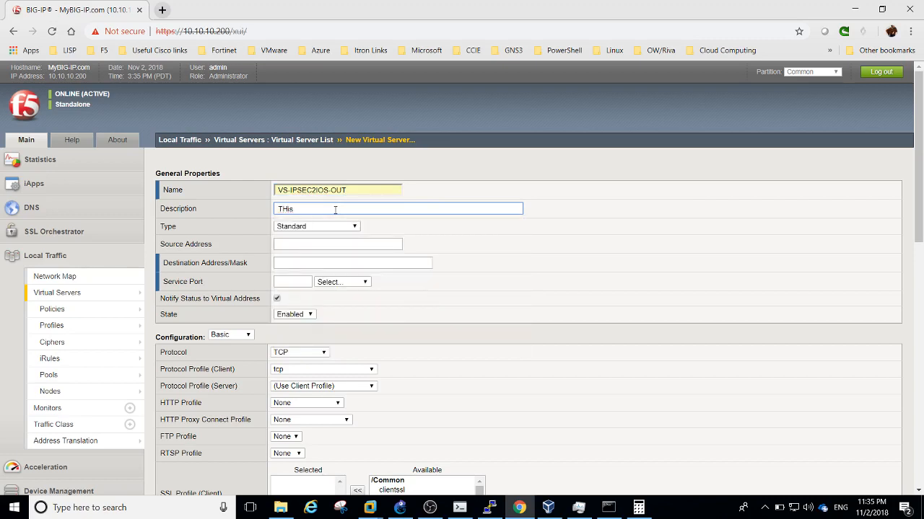
key("BackSpace")
key("BackSpace")
key("BackSpace")
type("his VS")
type(" wu")
type("ll")
type(" route")
key("BackSpace")
key("BackSpace")
key("BackSpace")
type("ec")
type("irect")
type(" OU")
type("TBOUND traf")
type("fic to IPSEC ")
type("tun")
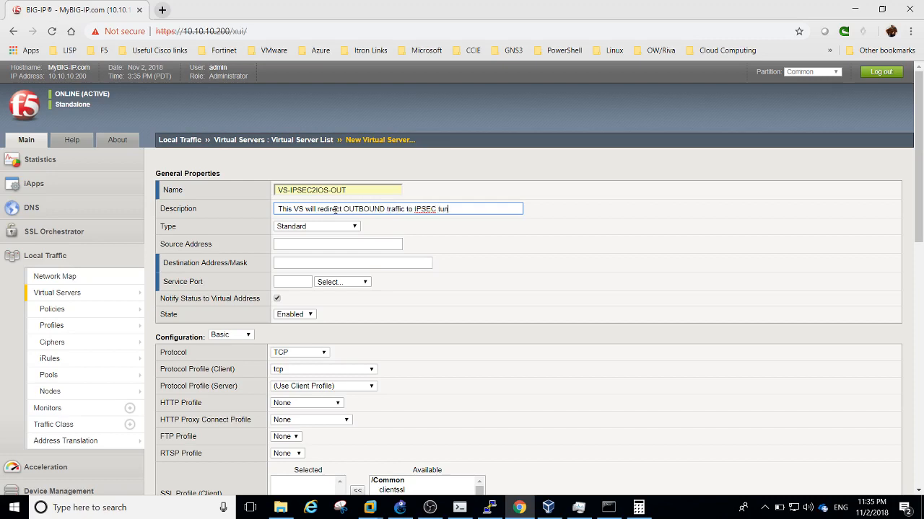
type("nel to IOS")
left_click(288, 228)
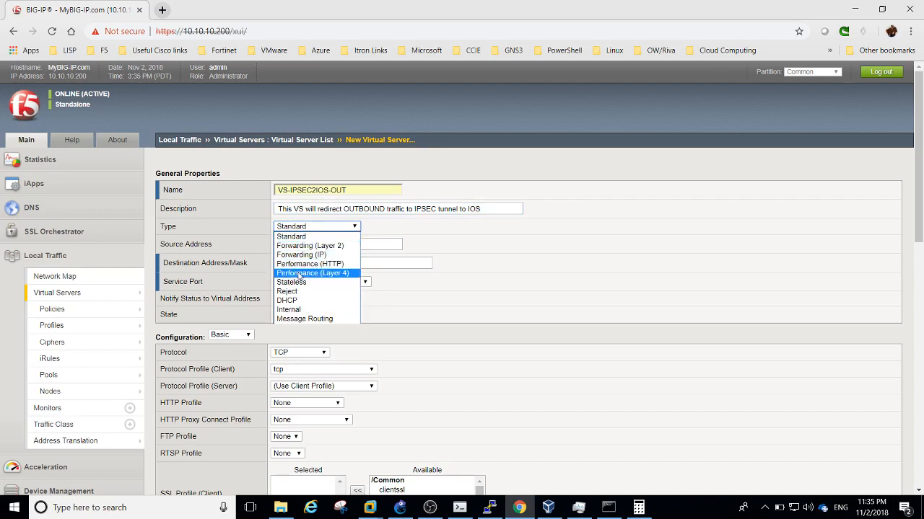
left_click(301, 256)
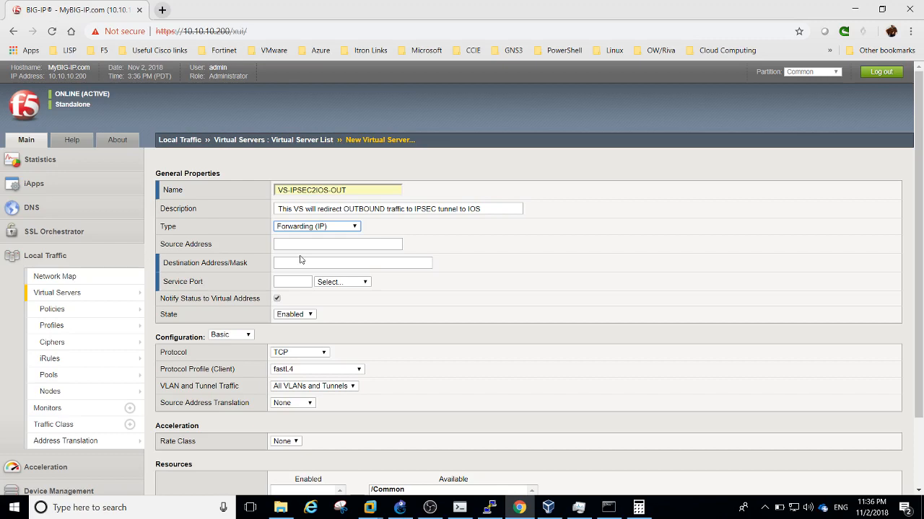
Give VS-IPSEC2IOS-OUT source 10.10.13.0/24, destination 192.168.10.0/24 and service port All Ports
left_click(298, 243)
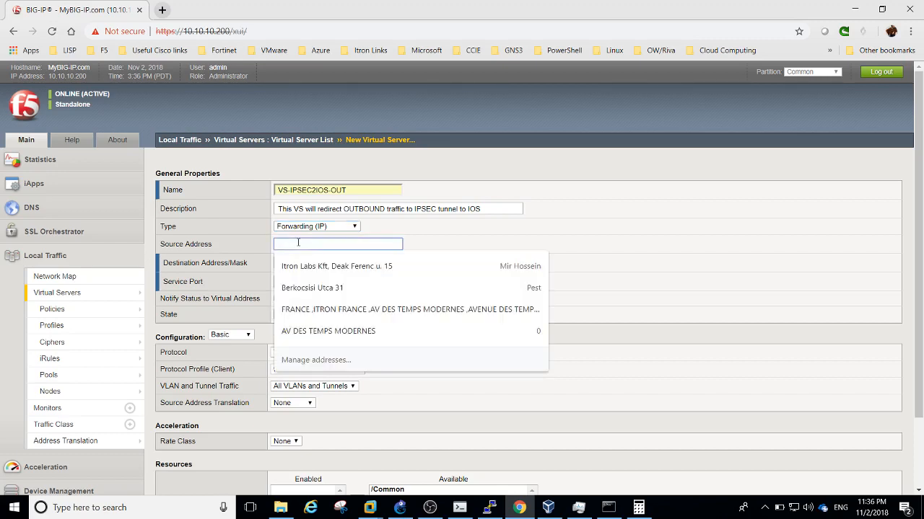
type("19")
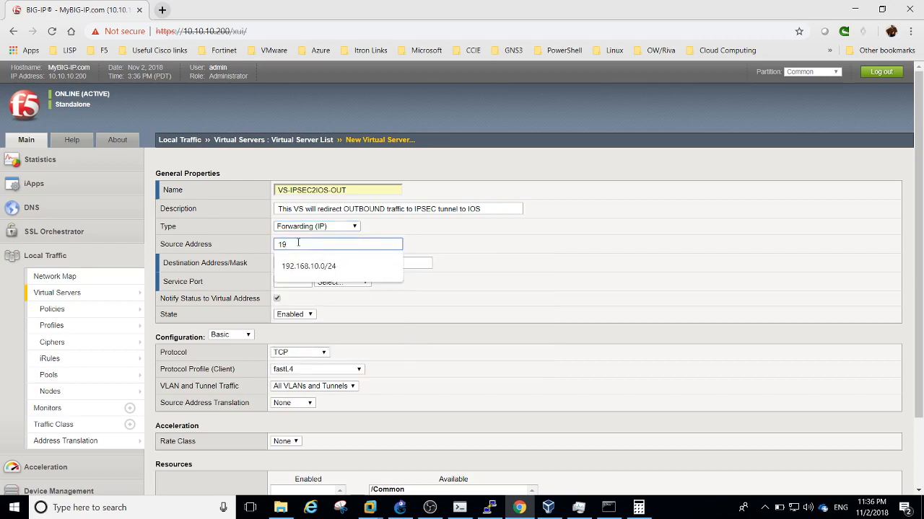
key("BackSpace")
key("BackSpace")
type("10.13.0/24")
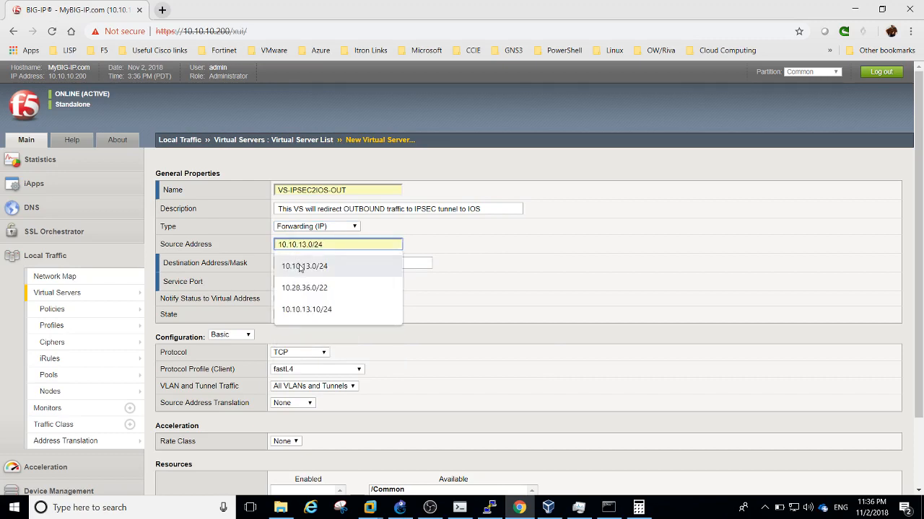
left_click(301, 267)
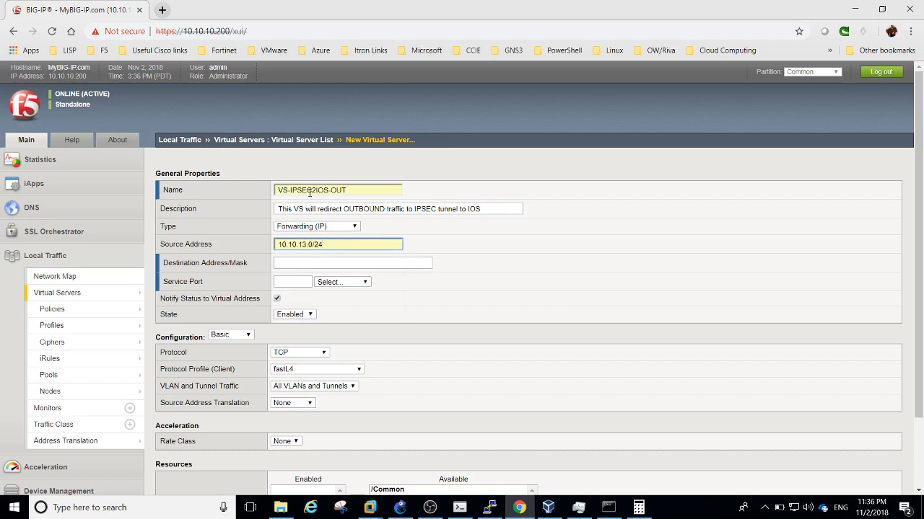
left_click(297, 263)
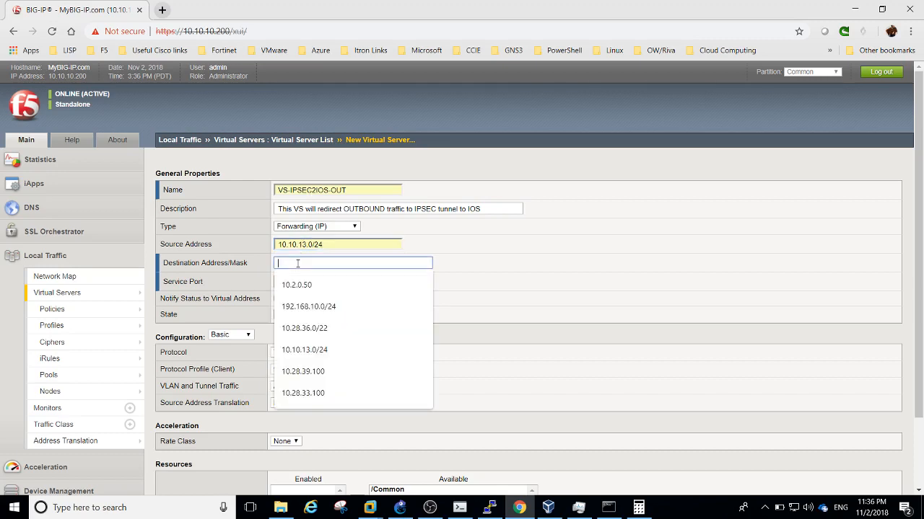
left_click(310, 308)
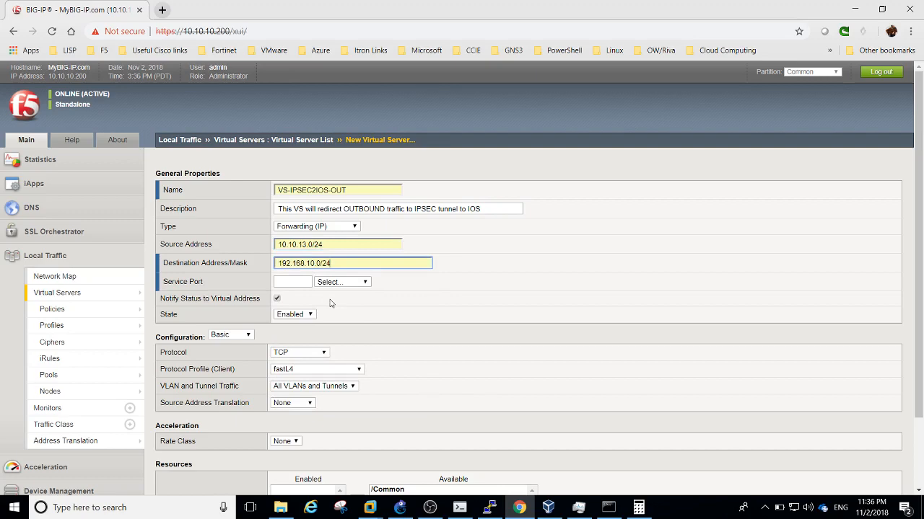
left_click(331, 282)
left_click(333, 302)
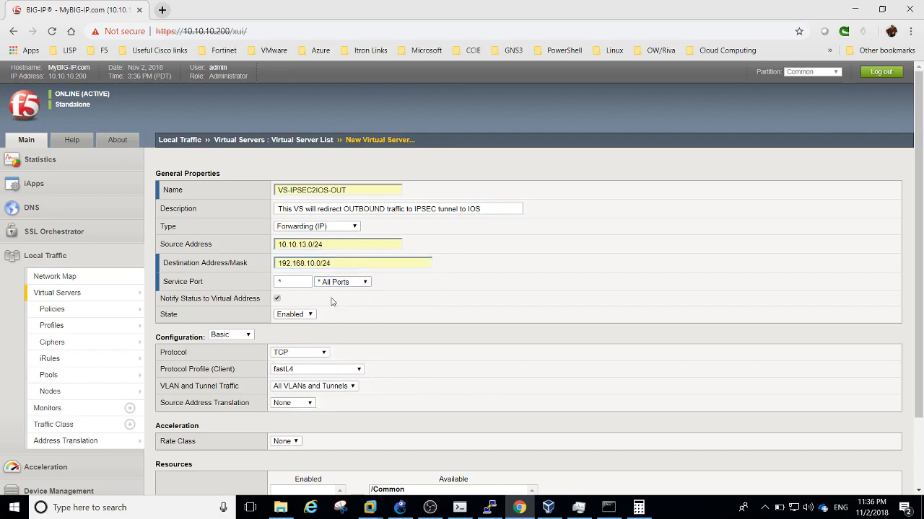
left_click_drag(918, 247, 918, 316)
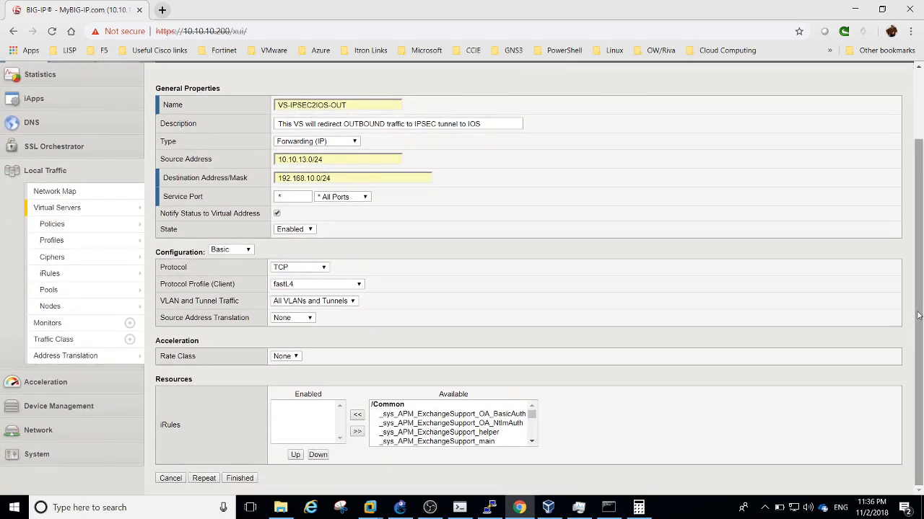
Set VS-IPSEC2IOS-OUT to All Protocols, enable it only on the Internal VLAN, and save it
left_click(307, 269)
left_click(304, 277)
left_click(292, 303)
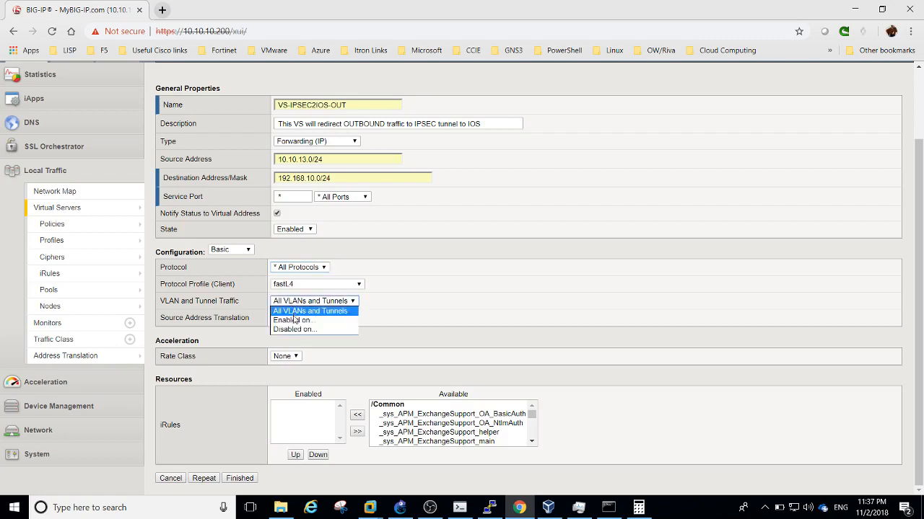
left_click(294, 319)
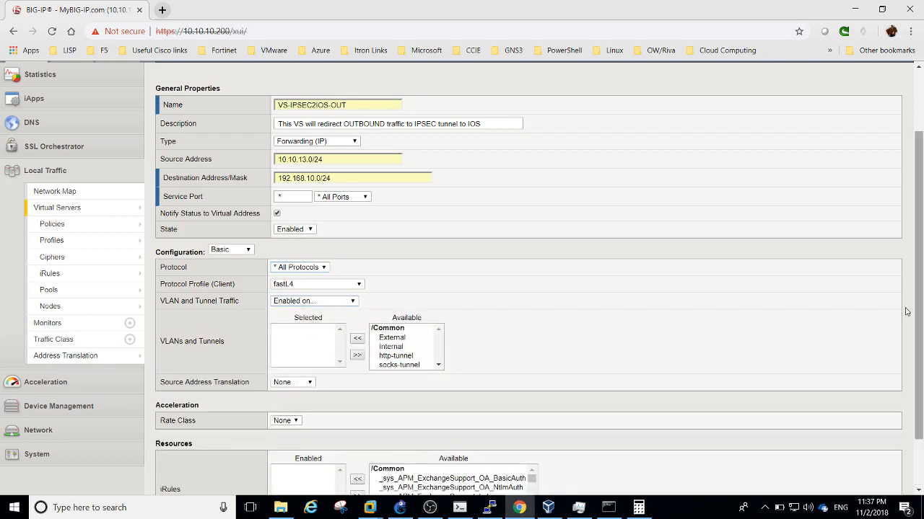
left_click(399, 347)
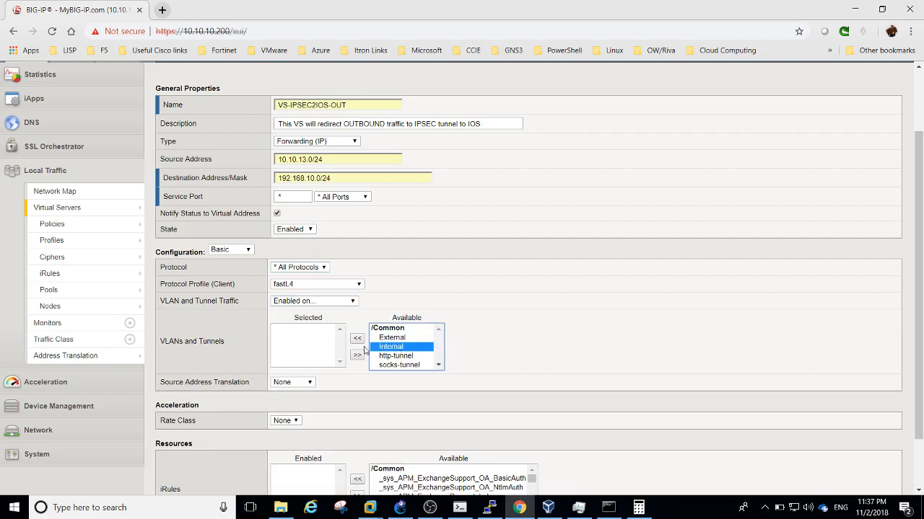
left_click(357, 340)
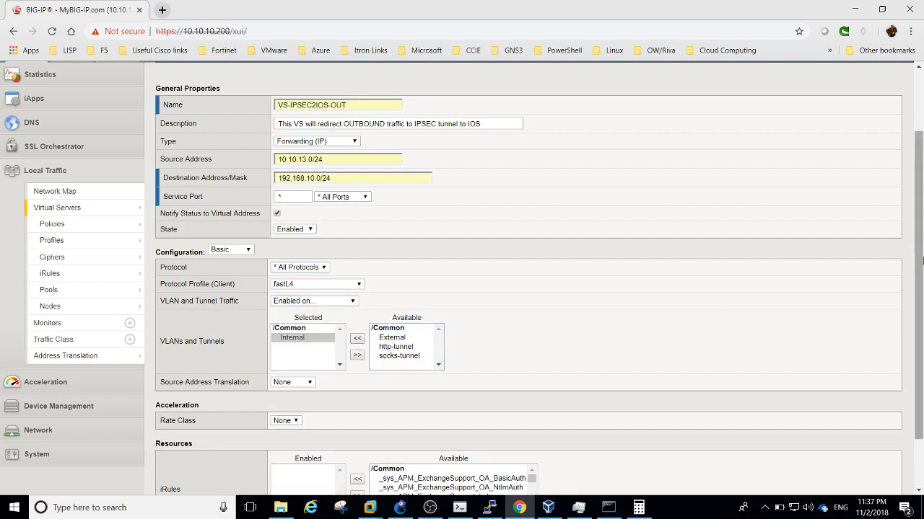
left_click_drag(920, 261, 919, 311)
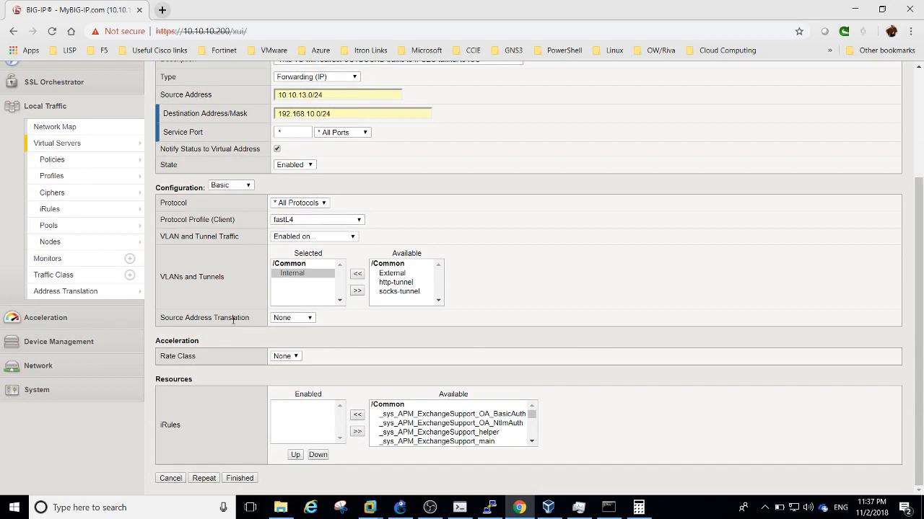
left_click(240, 479)
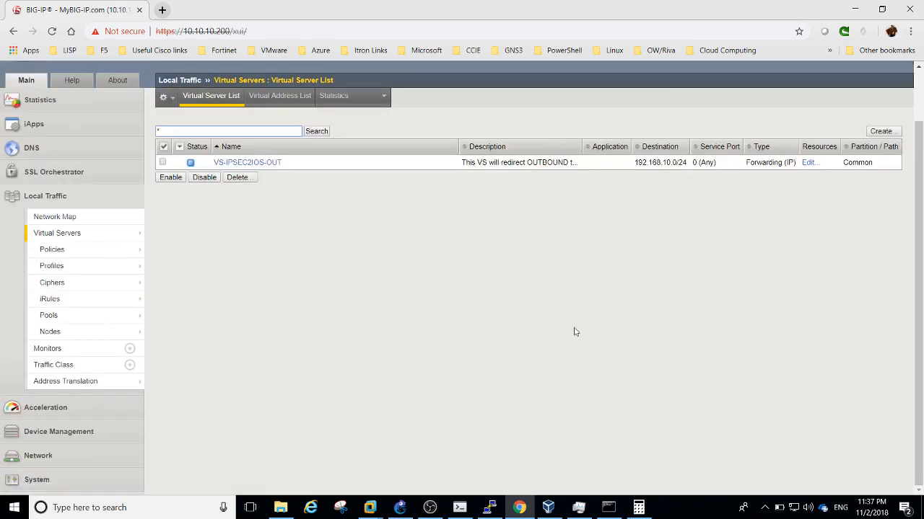
Create another virtual server named VS-IPSEC2IOS-IN
scroll(920, 214, "up", 1)
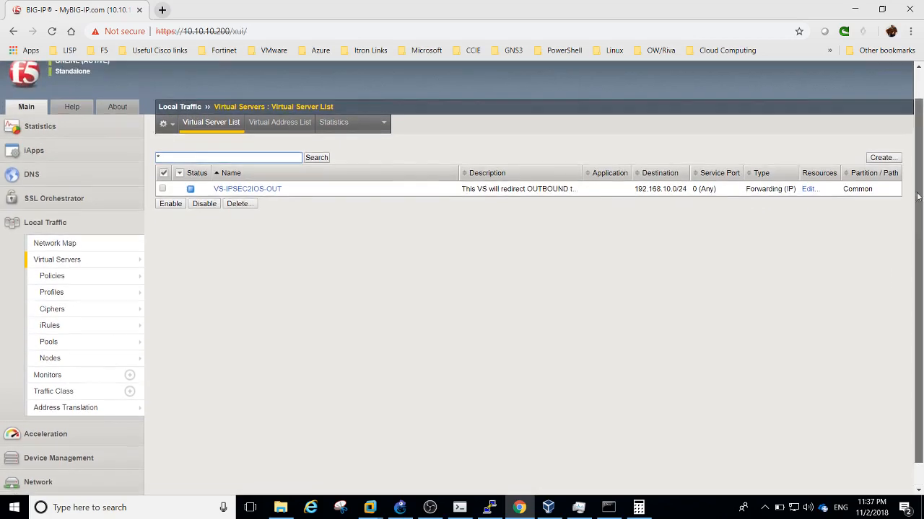
left_click(889, 182)
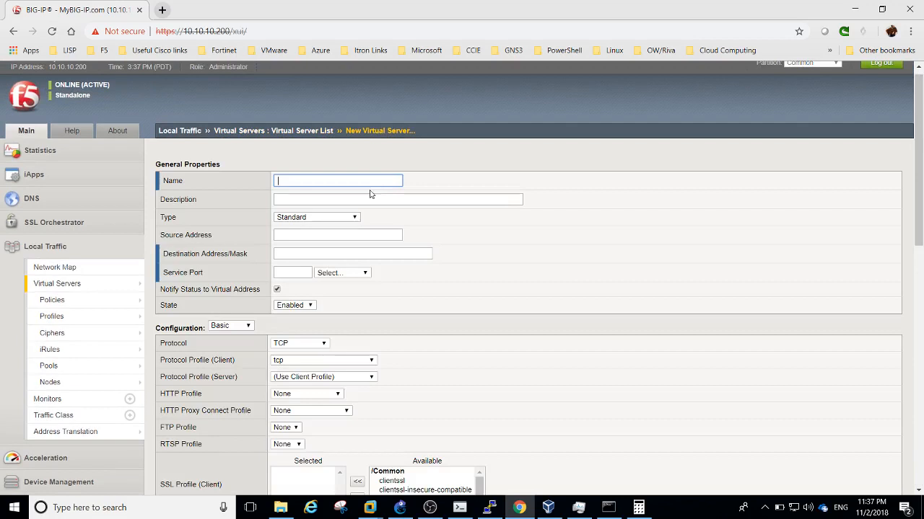
type("VS")
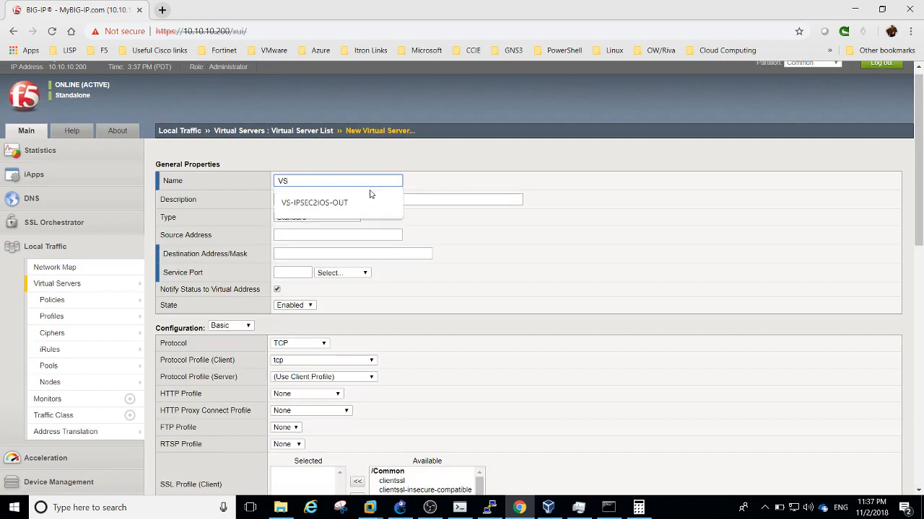
left_click(351, 202)
key("BackSpace")
key("BackSpace")
key("BackSpace")
type("IN")
Describe it as 'This VS will redirect traffic into IPsec tunnel to IOS'
left_click(338, 199)
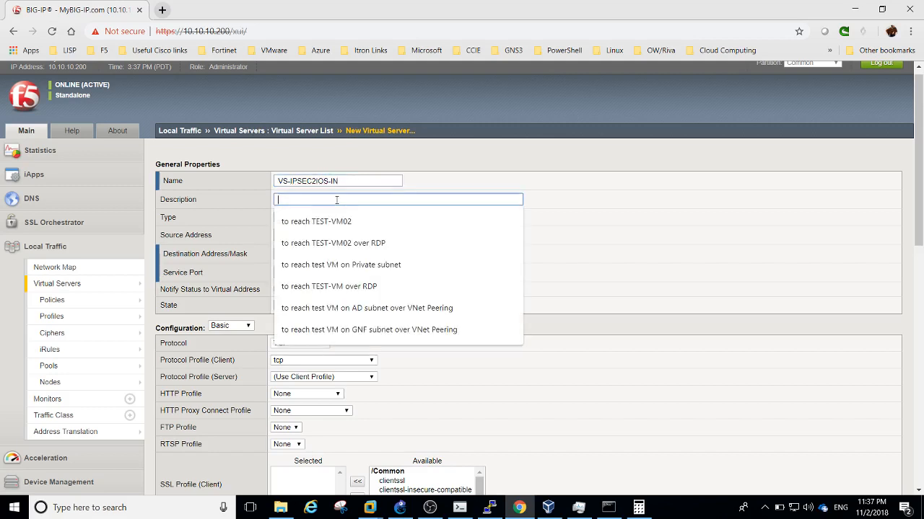
type("This V")
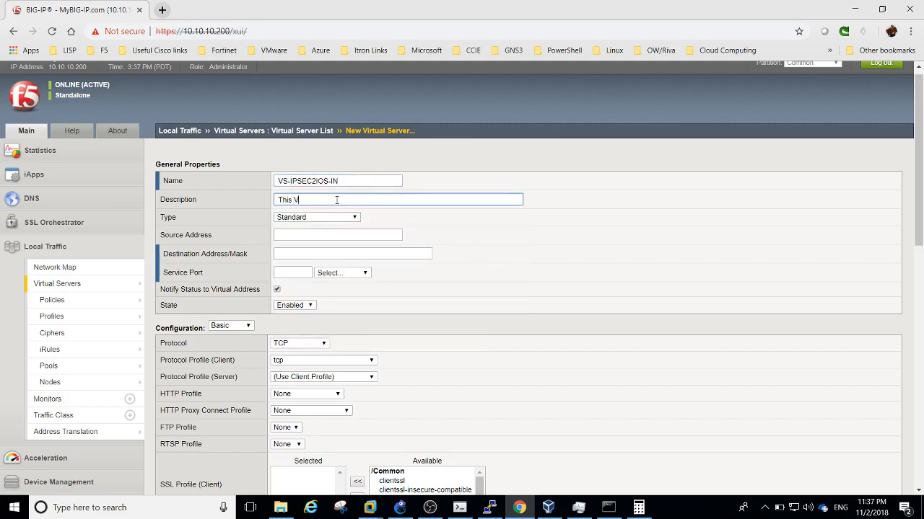
type("S will redirect")
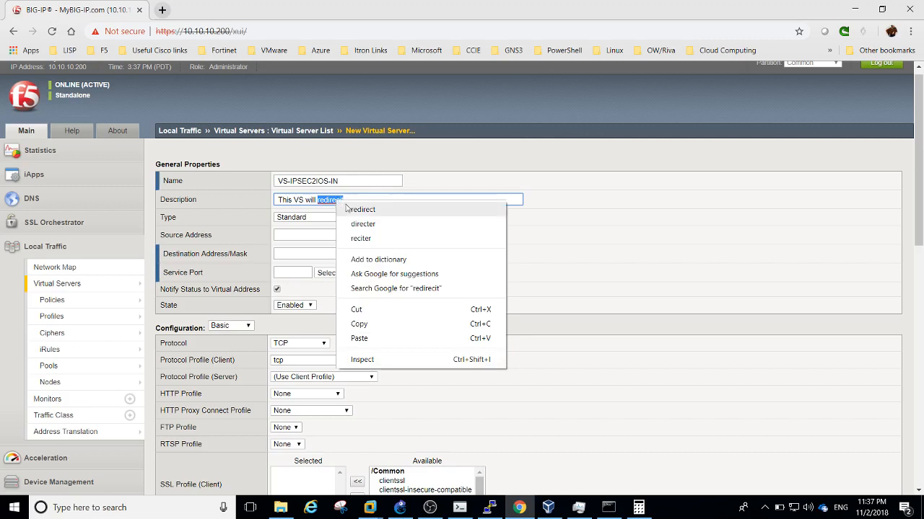
left_click(361, 210)
type("tr")
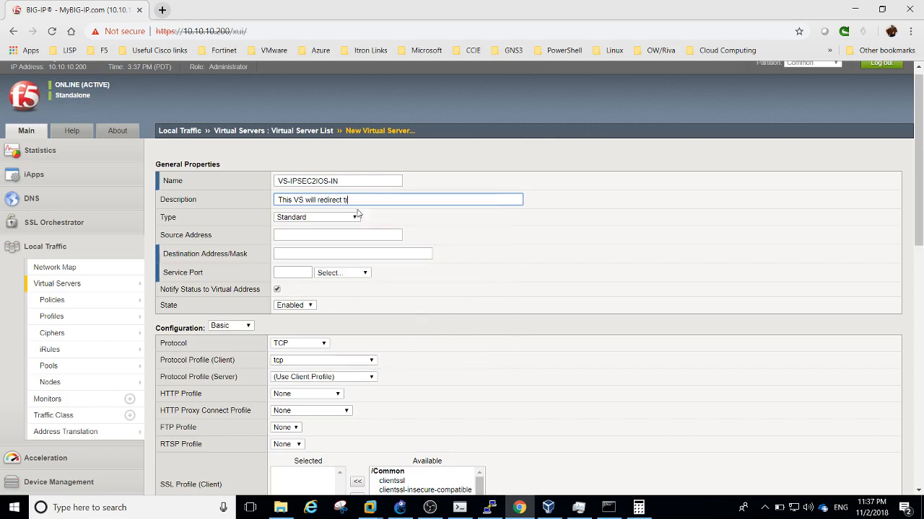
type("affic into IPsec tunnel to IOS")
left_click(333, 219)
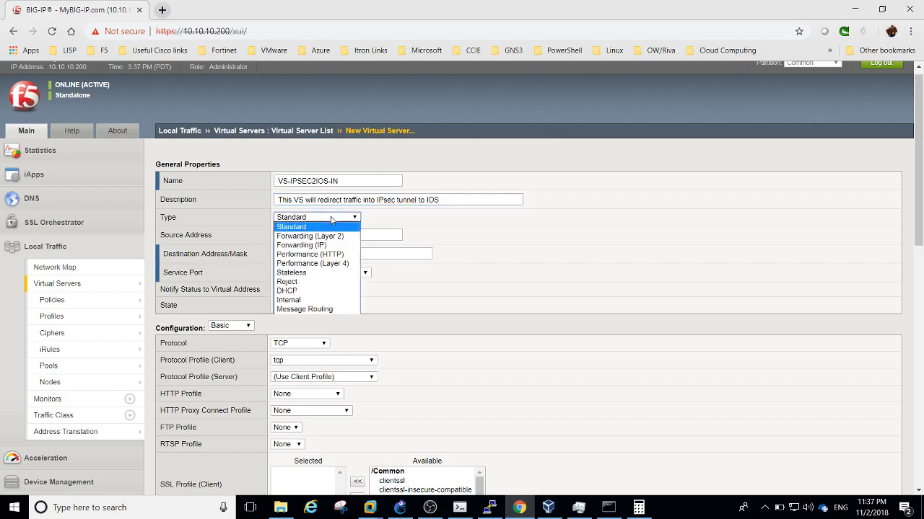
Make VS-IPSEC2IOS-IN Forwarding (IP) from source 192.168.10.0/24 to destination 10.10.13.0/24
left_click(325, 245)
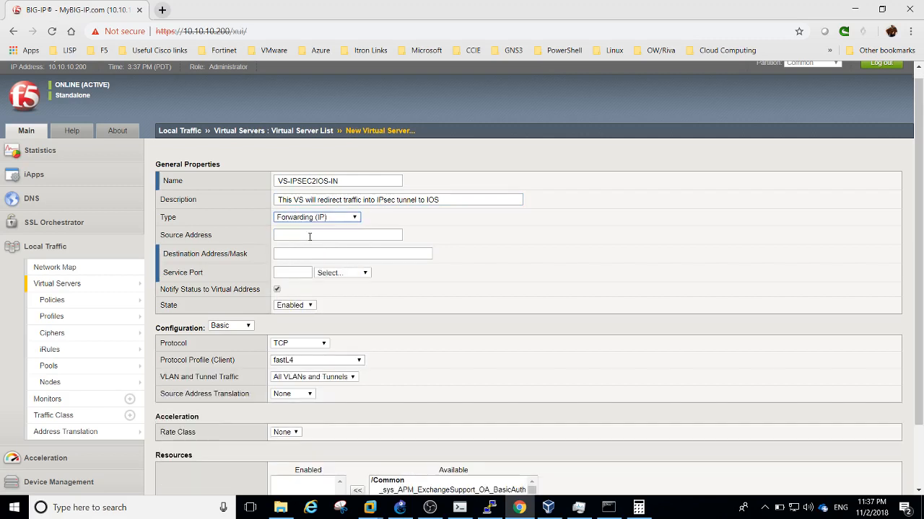
left_click(309, 237)
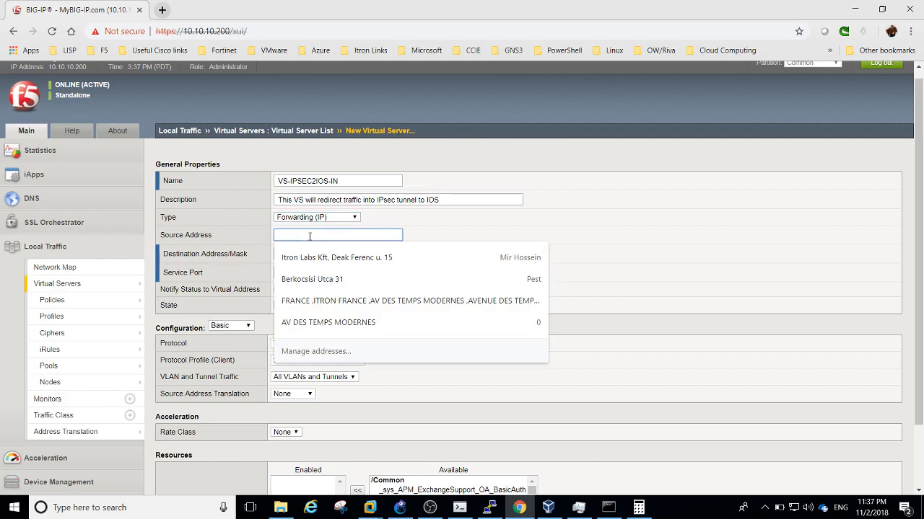
type("19")
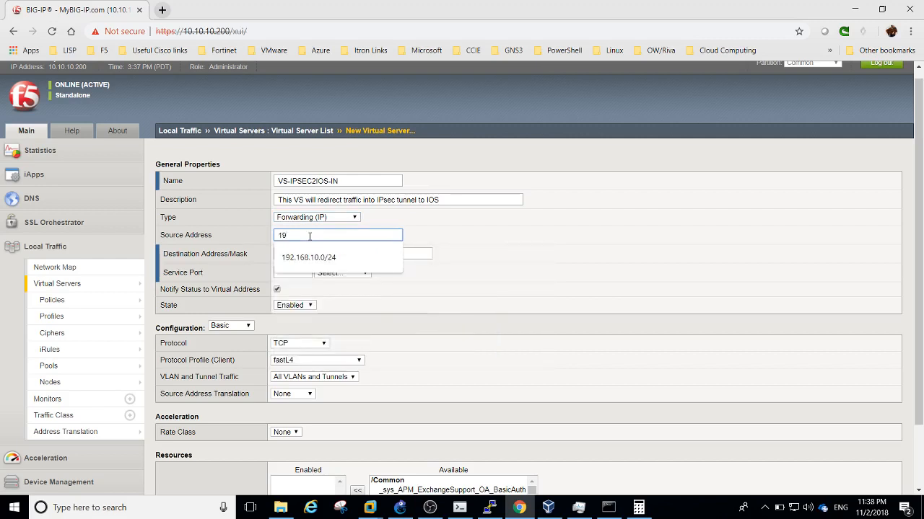
left_click(296, 258)
left_click(294, 254)
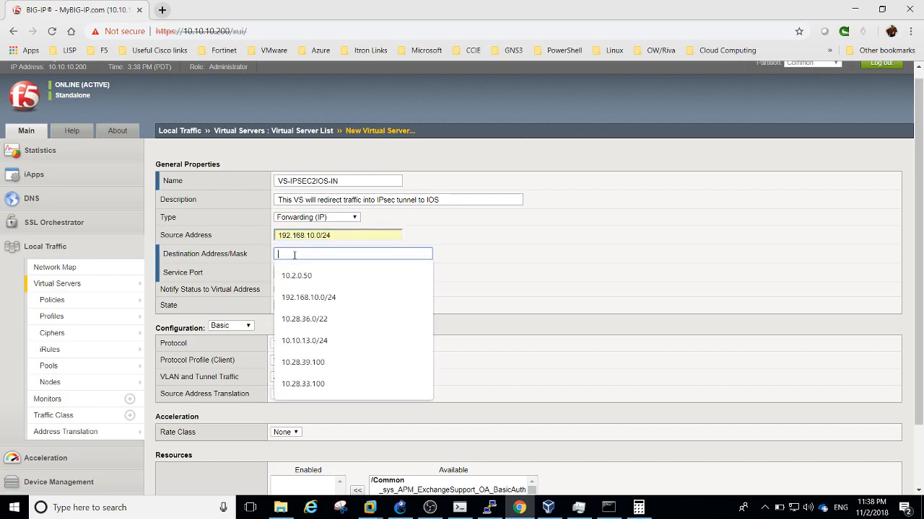
type("10.10.13.0/24")
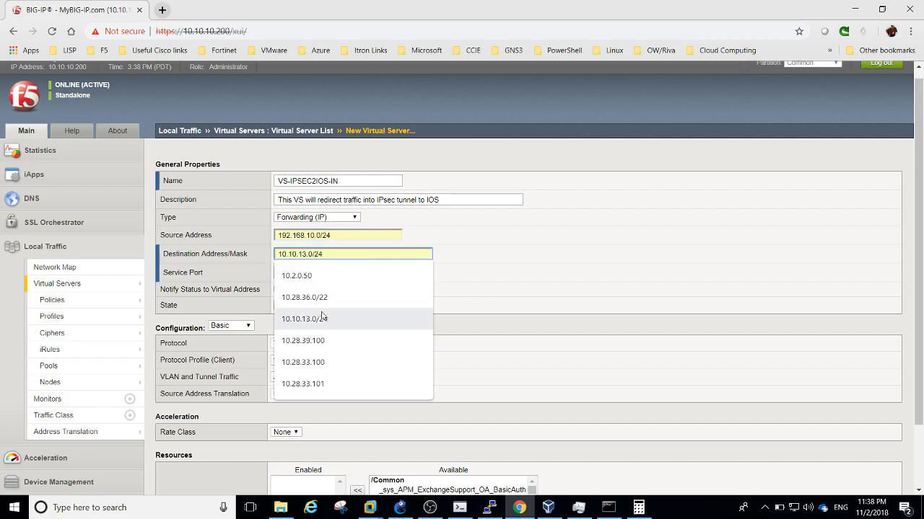
left_click(324, 318)
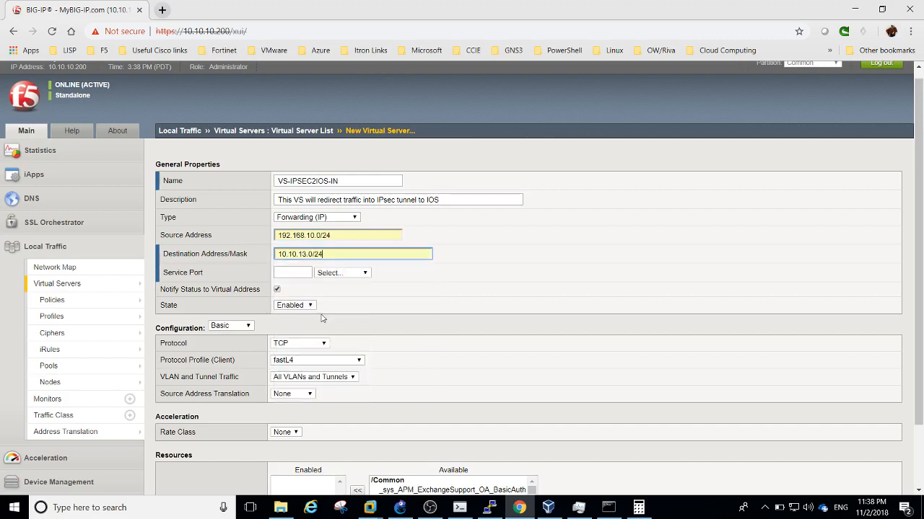
Set All Ports and All Protocols, and enable it only on the External VLAN
left_click(331, 274)
left_click(329, 282)
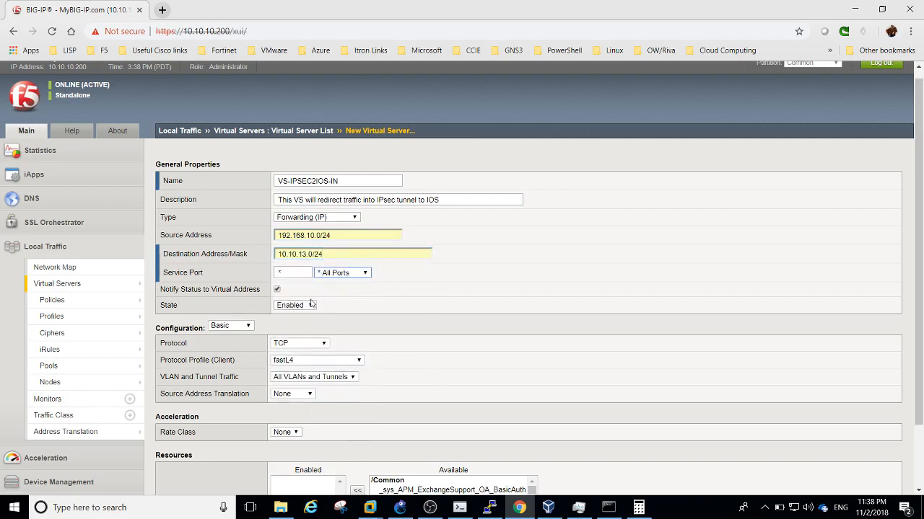
left_click(294, 343)
left_click(292, 355)
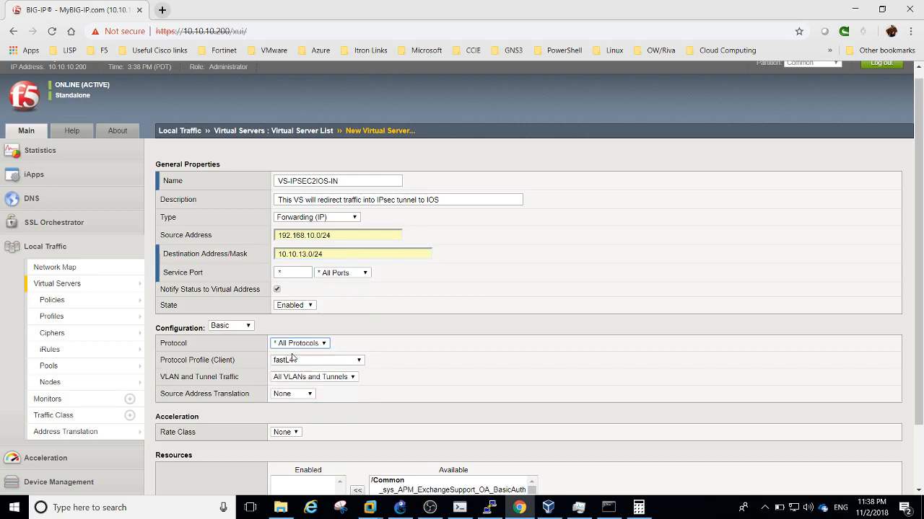
left_click(303, 376)
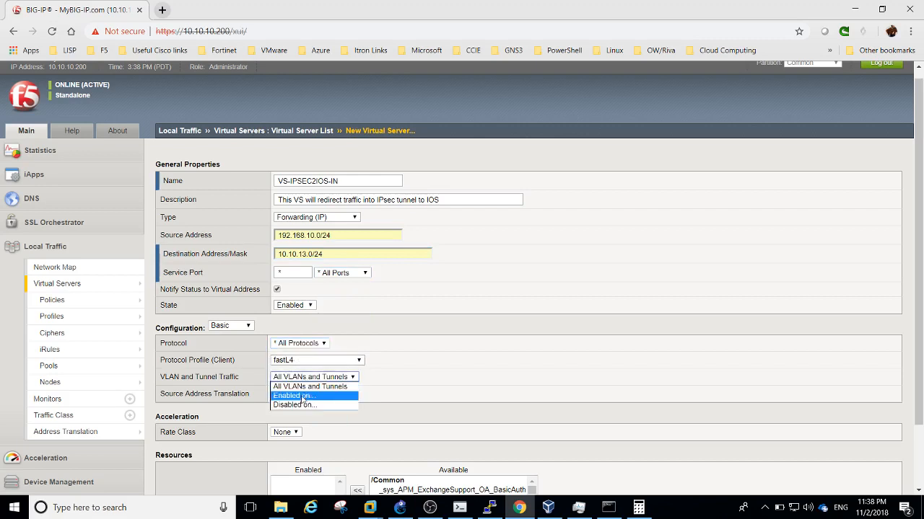
left_click(303, 397)
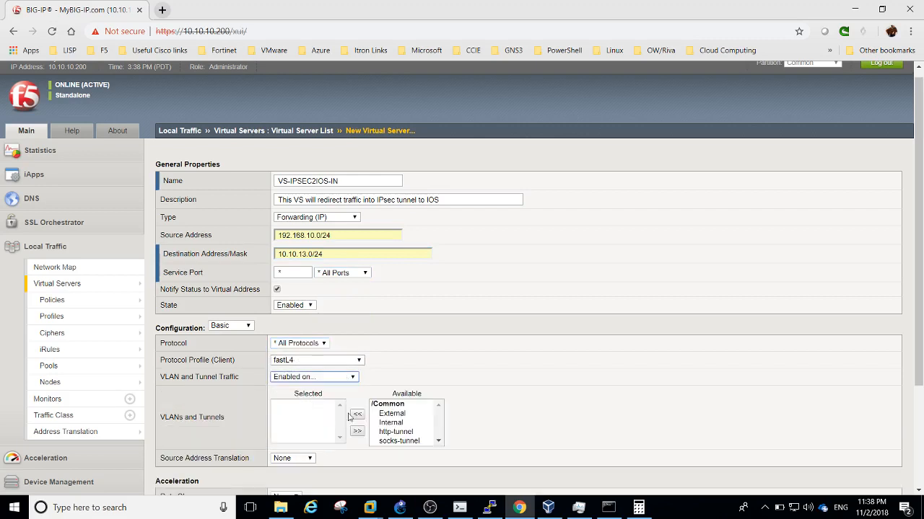
left_click(391, 414)
left_click(357, 416)
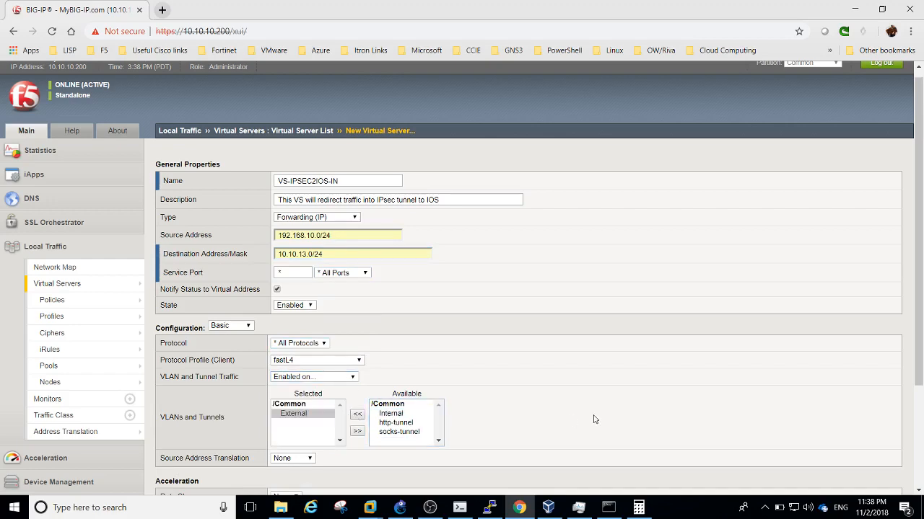
left_click_drag(910, 244, 899, 373)
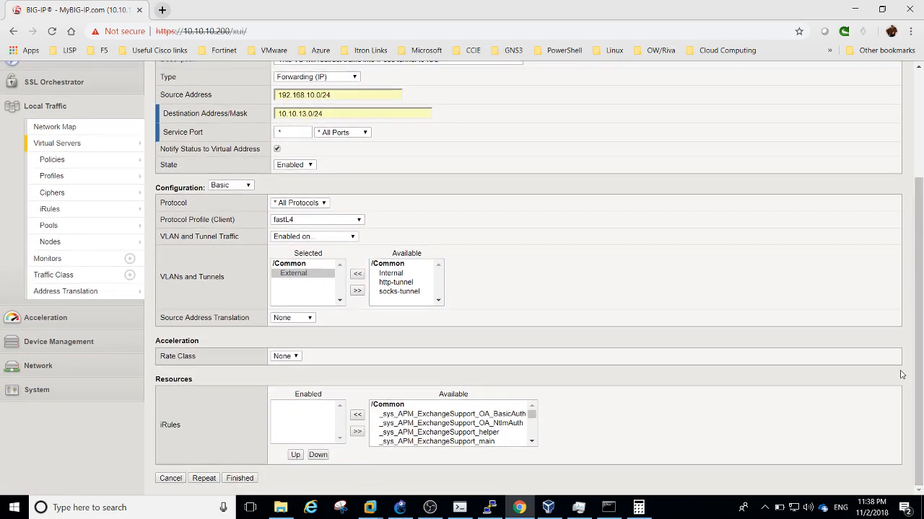
Finish creating VS-IPSEC2IOS-IN so it is listed beside VS-IPSEC2IOS-OUT, then return to the router console
left_click(247, 482)
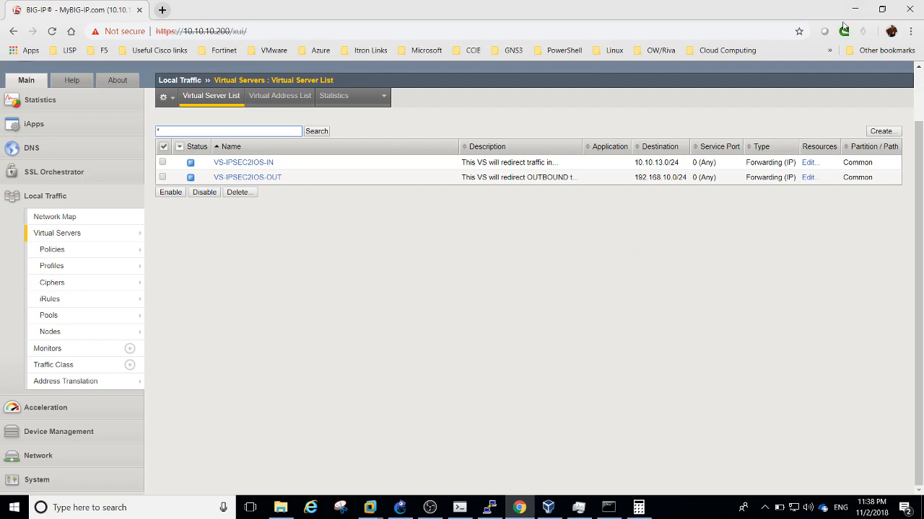
left_click(563, 428)
Run 'show crypto isakmp sa' on the router, confirming no security associations exist yet
left_click(470, 508)
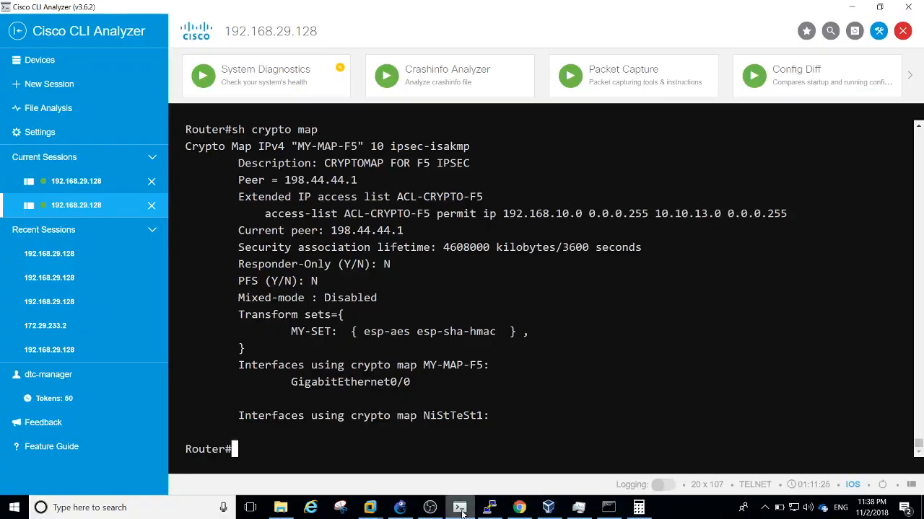
key("Return")
key("Return")
key("Return")
key("Return")
key("Return")
key("Return")
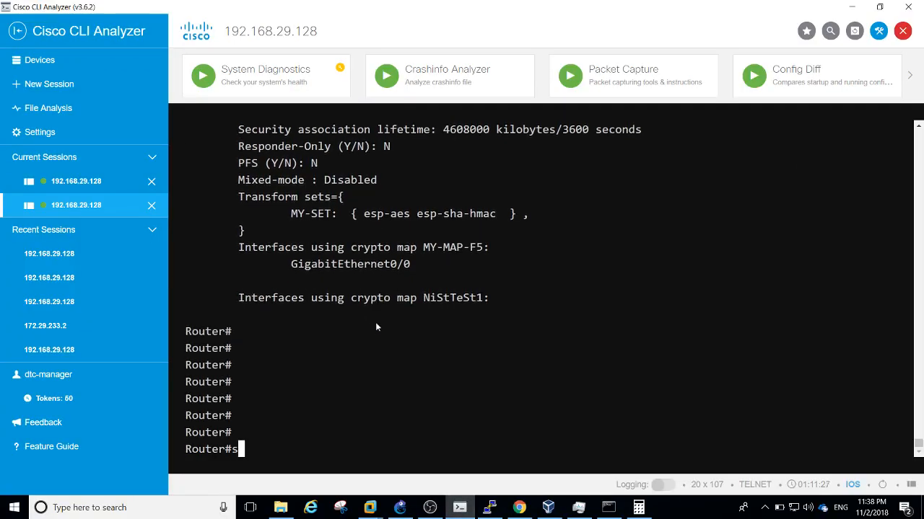
type("sho")
key("Tab")
type("is")
key("Tab")
key("BackSpace")
key("BackSpace")
key("BackSpace")
key("BackSpace")
key("BackSpace")
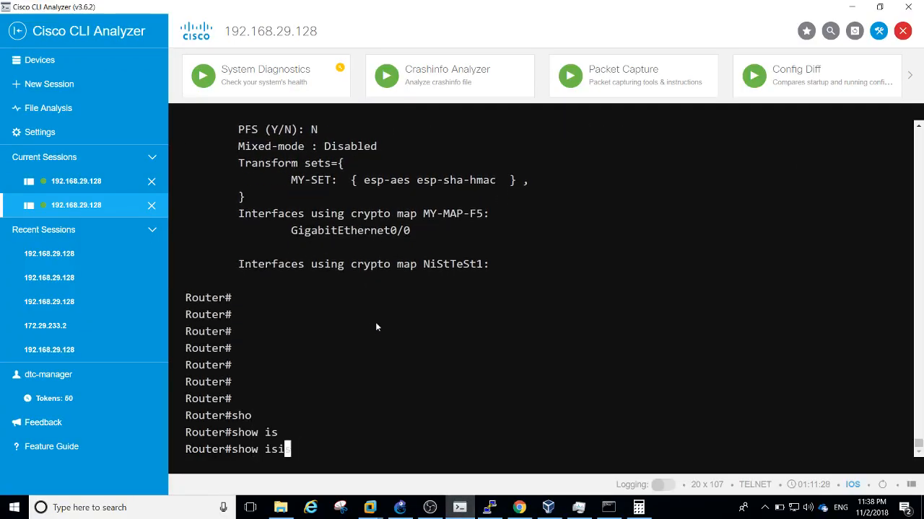
type("cry")
key("Tab")
type("is")
key("Tab")
type("sa")
key("Return")
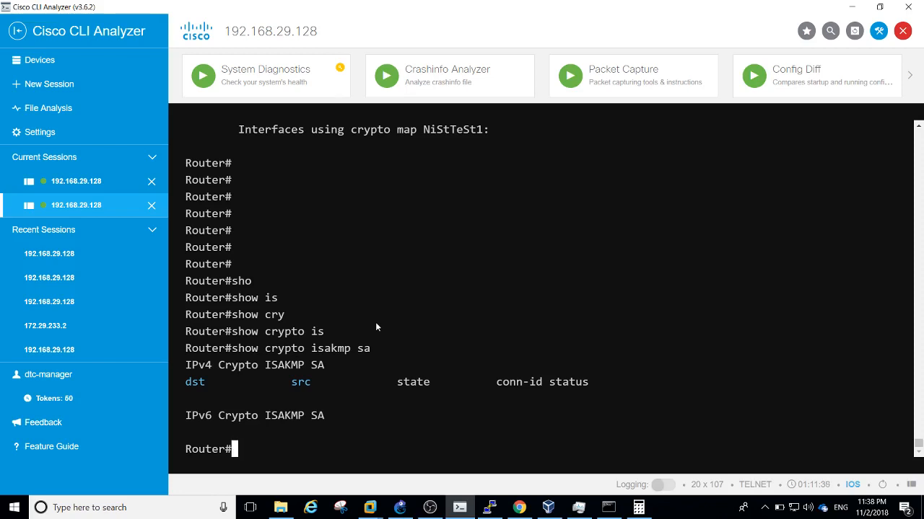
left_click(400, 508)
Bring up the Win7-Main VM and clear its command window with cls
left_click(552, 509)
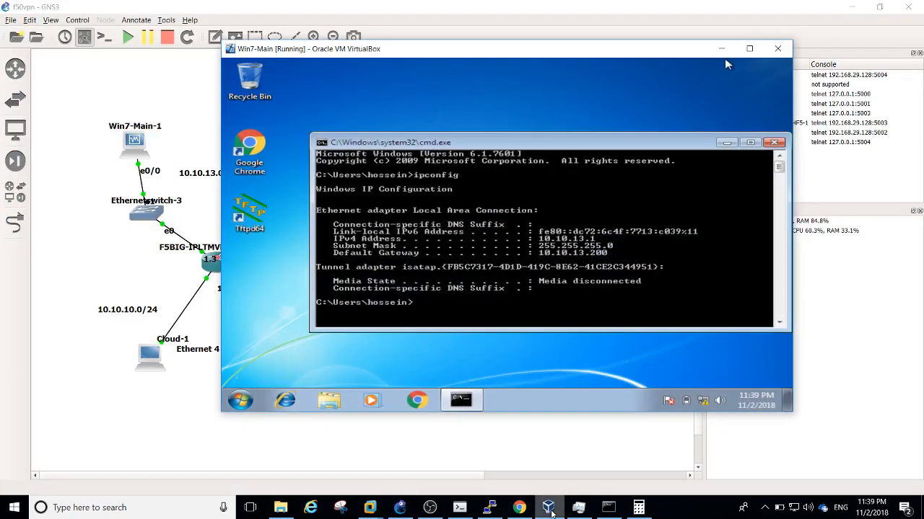
left_click_drag(548, 54, 597, 49)
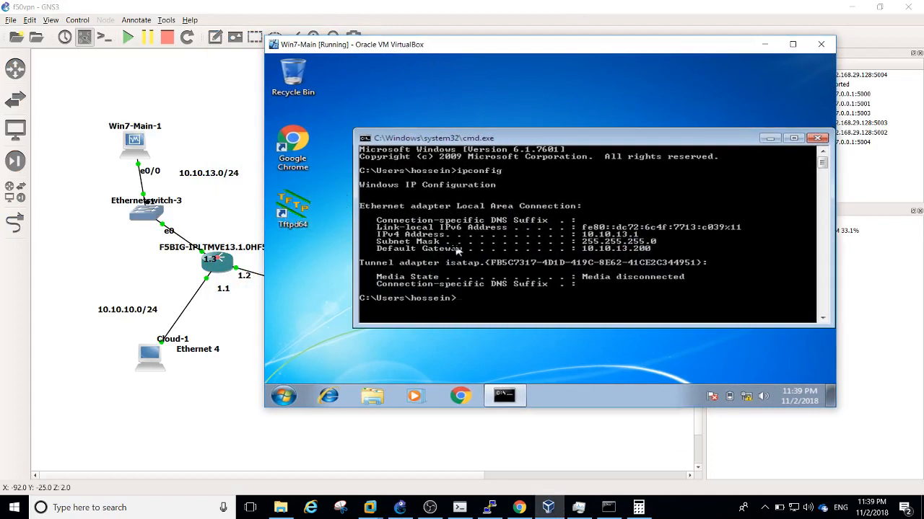
key("Return")
key("Return")
key("Return")
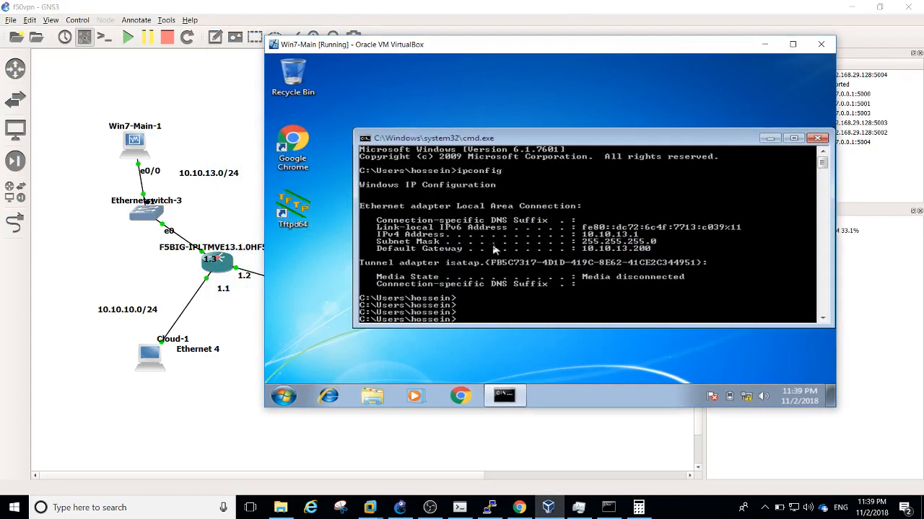
type("cls")
key("Return")
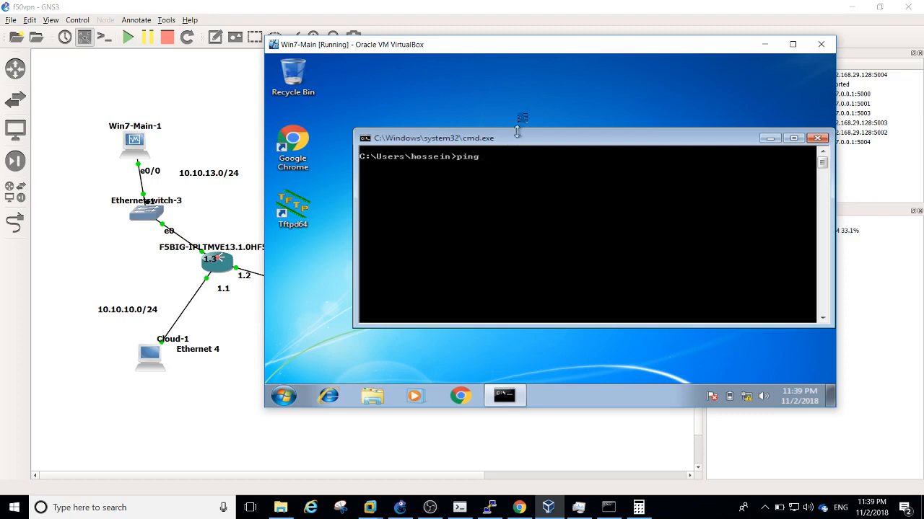
left_click_drag(541, 49, 483, 341)
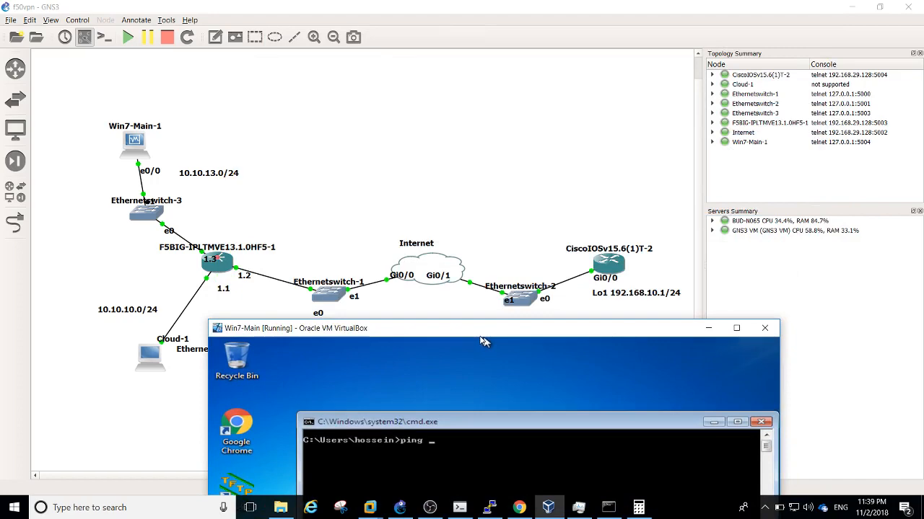
left_click_drag(484, 341, 503, 80)
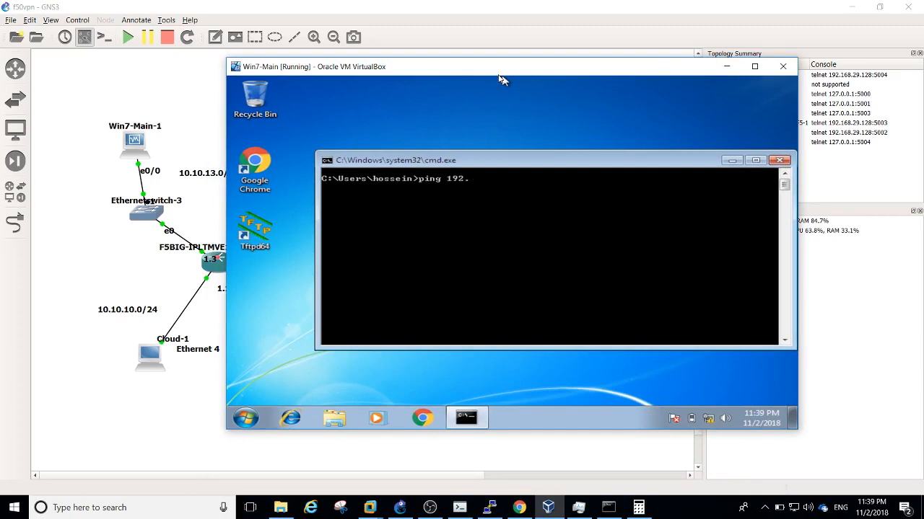
Ping 192.168.10.1 twice from Win7-Main, getting 0% loss both times
type("68.10.1")
key("Return")
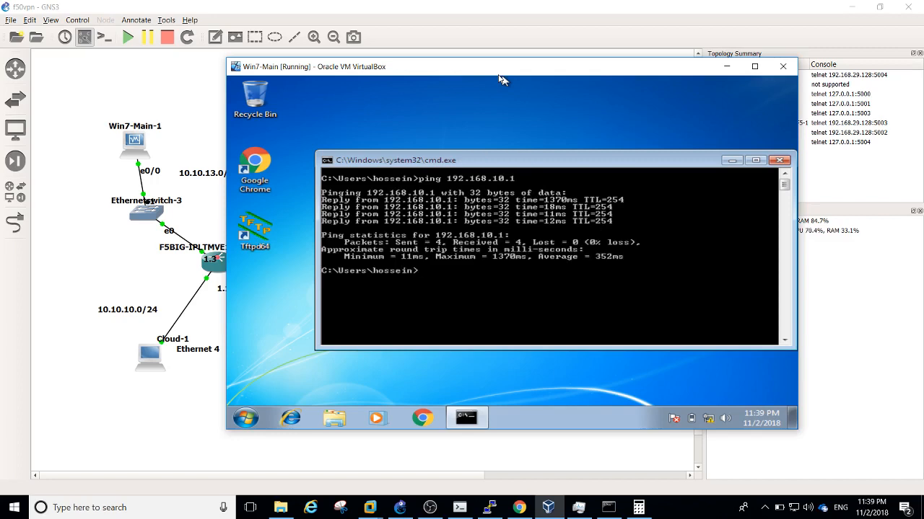
key("Up")
key("Return")
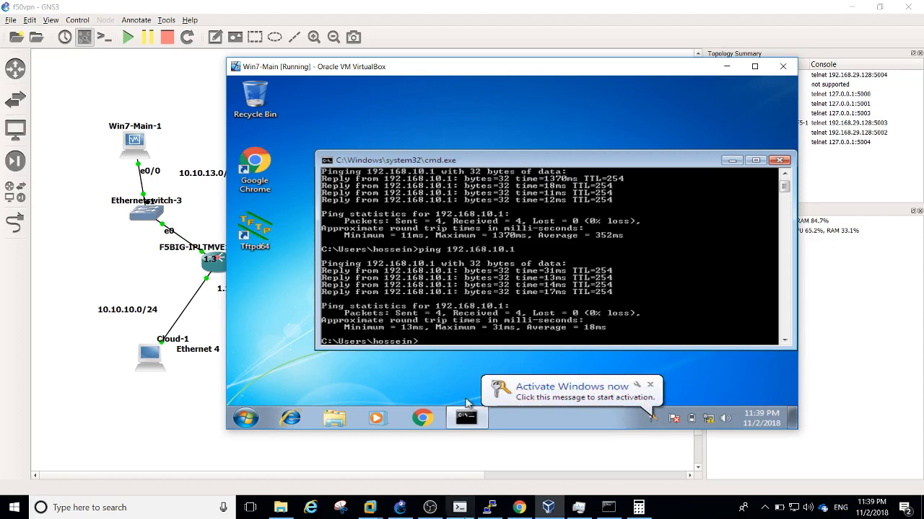
left_click(472, 507)
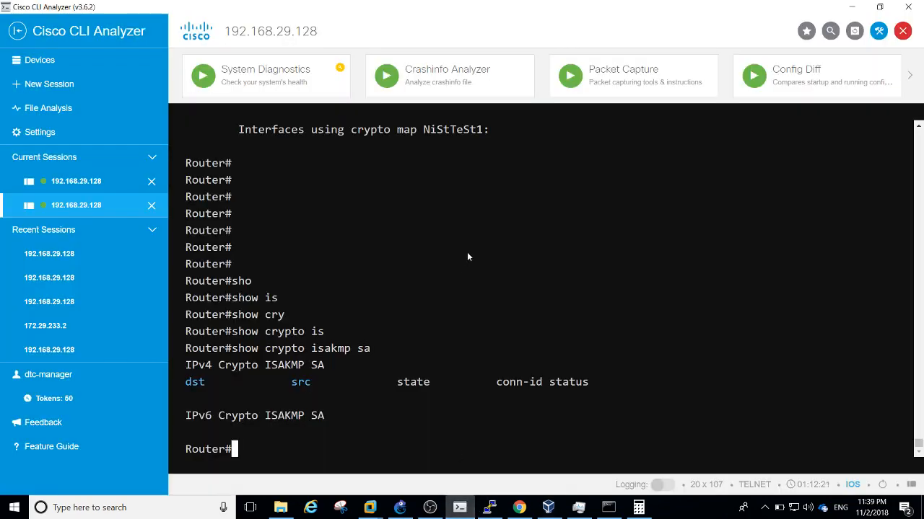
Run 'show crypto isakmp sa' and its detail variant, showing an ACTIVE SA with 198.44.44.1
key("Return")
key("Return")
key("Return")
key("Return")
key("Return")
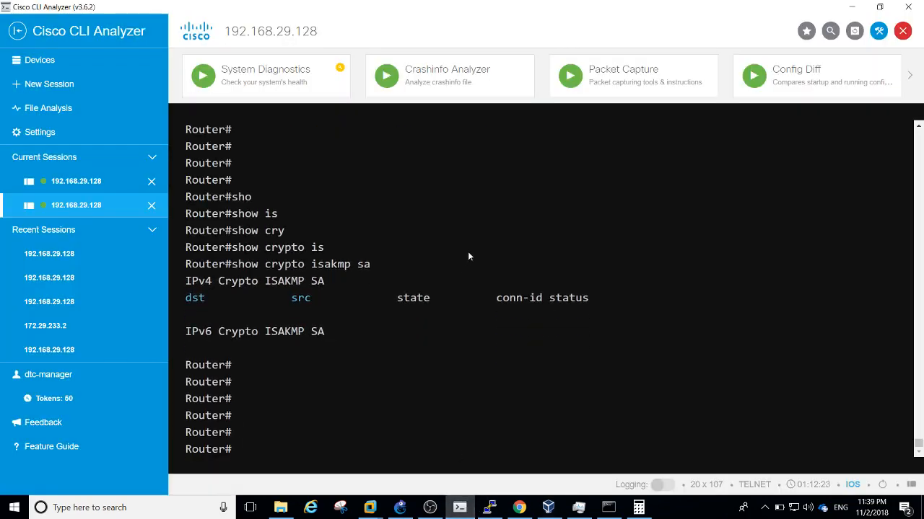
type("sho")
key("Tab")
type("cry")
key("Tab")
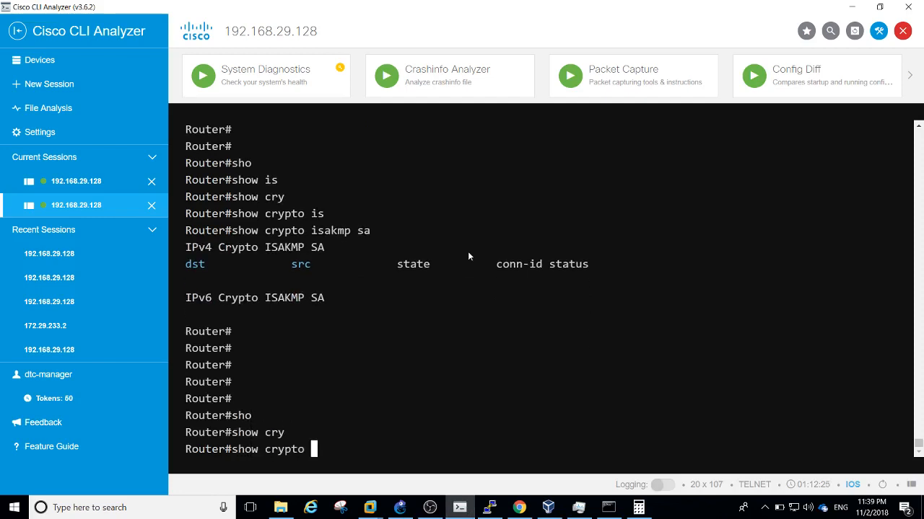
type("is")
key("Tab")
type("sa")
key("Return")
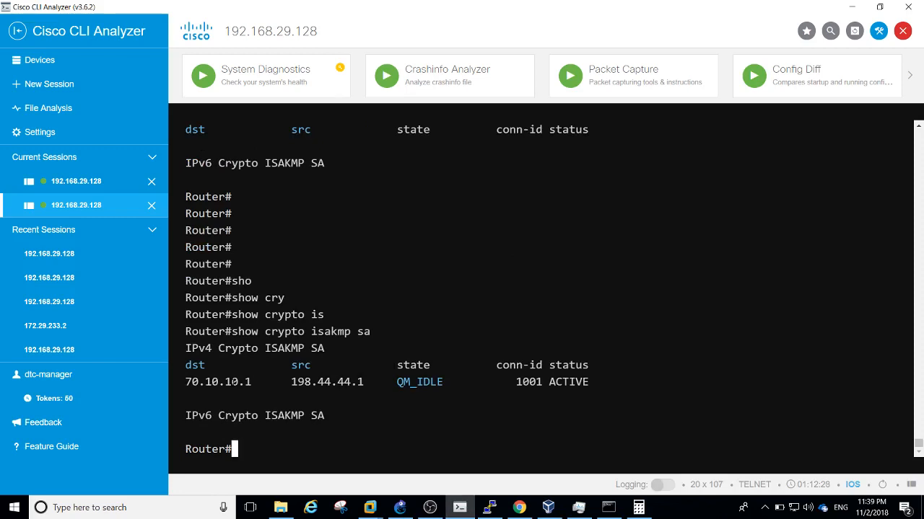
key("Up")
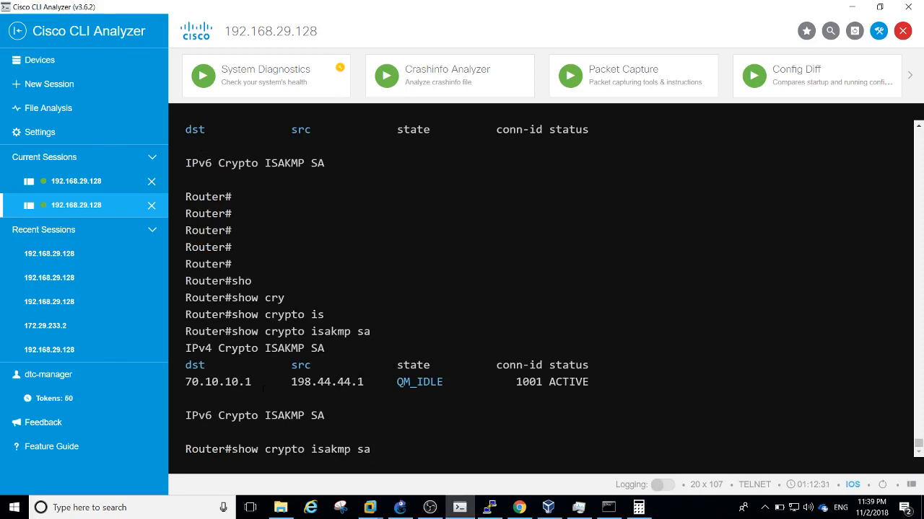
type("de")
key("Return")
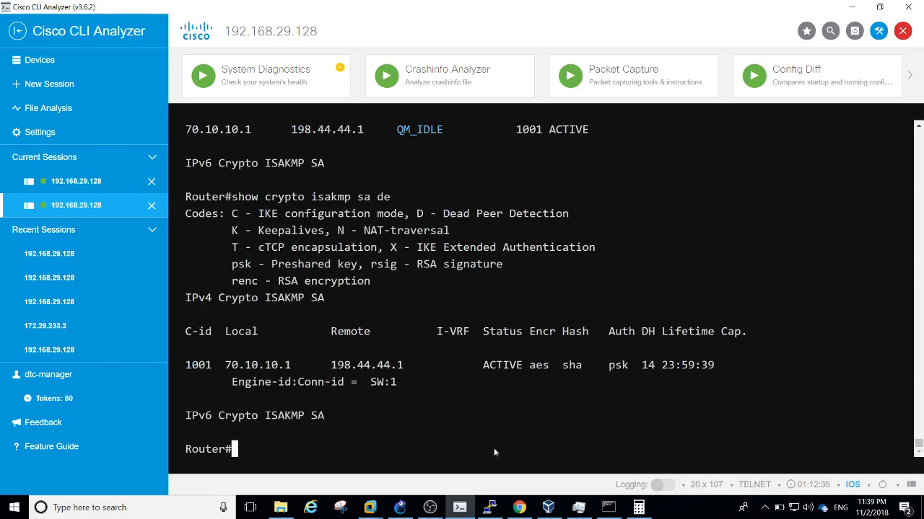
Page through 'sh crypto ipsec sa' output, showing 8 packets encrypted
type("sh cry")
key("Tab")
type("ips")
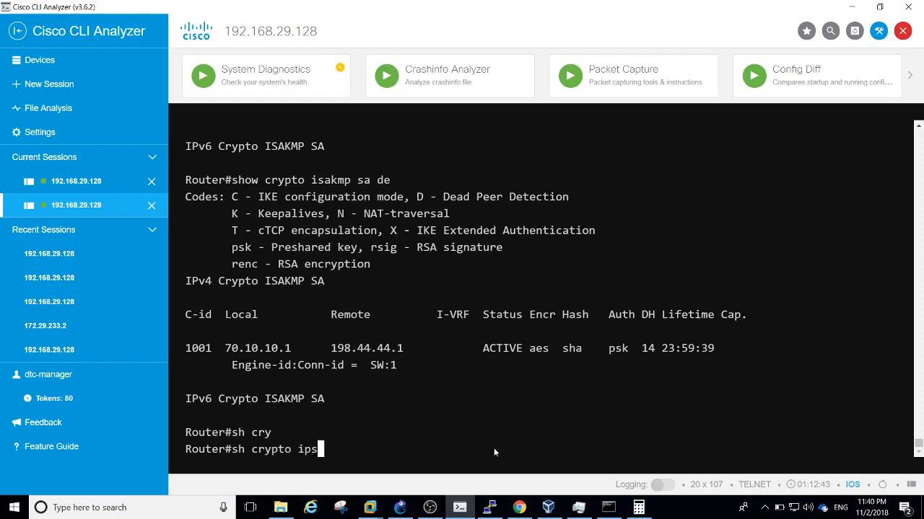
key("Tab")
type("sa")
key("Return")
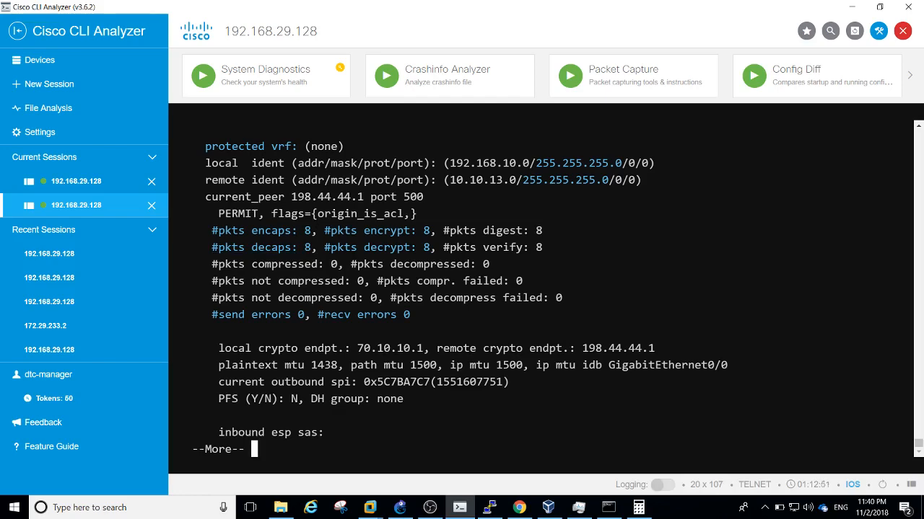
key("Return")
key("space")
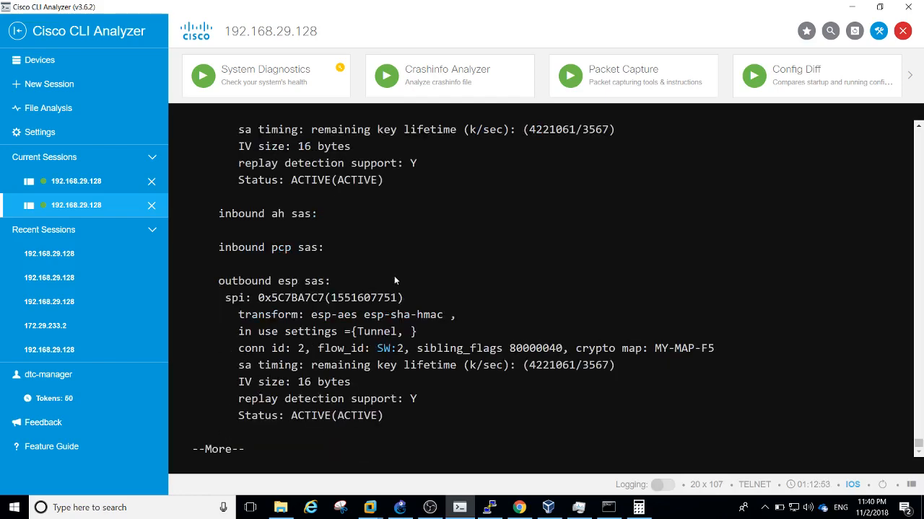
key("space")
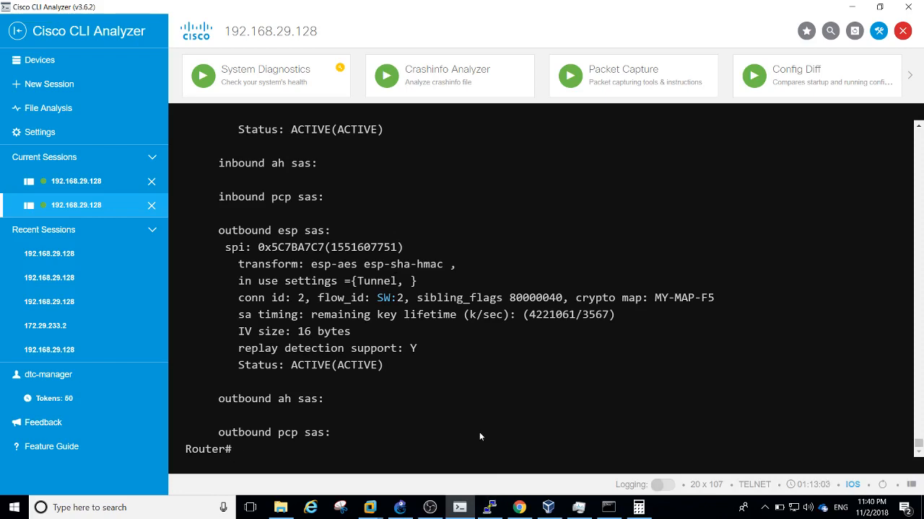
Run 'sh ip int br | ex un' to list GigabitEthernet0/0 and Loopback1 as up
key("Return")
key("Return")
key("Return")
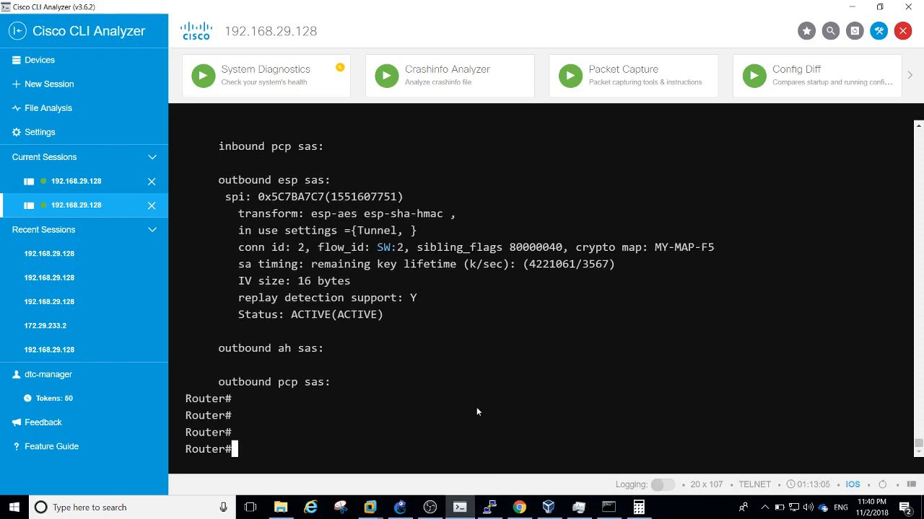
key("Return")
key("Return")
key("Return")
key("Return")
type("sh")
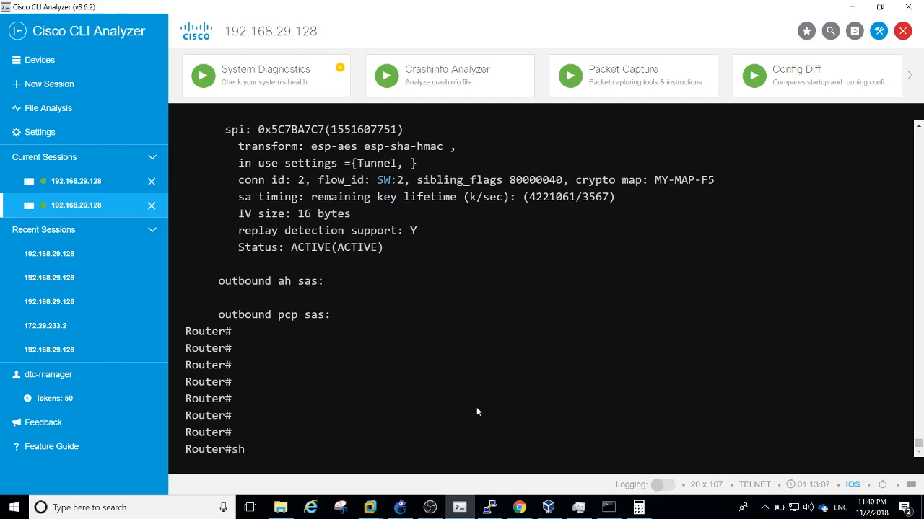
type(" ip int br | ex un")
key("Return")
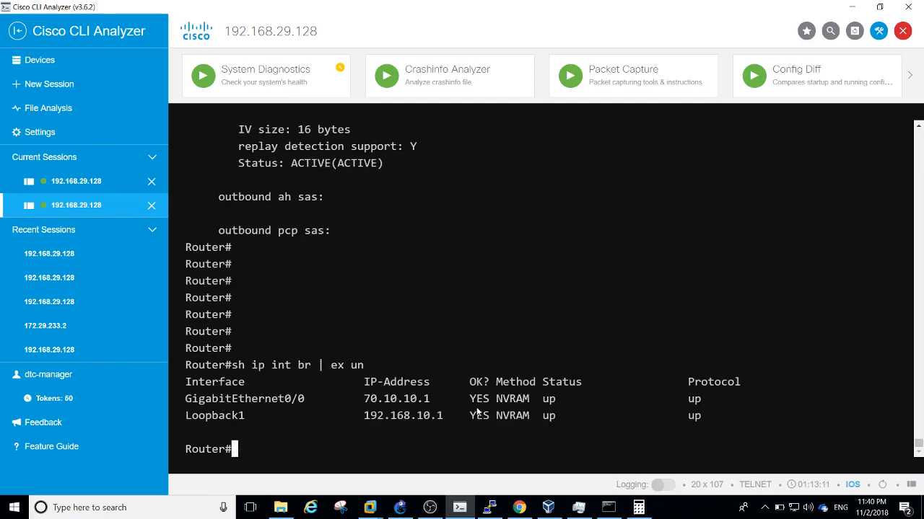
Check the Win7 VM's ipconfig, then ping 10.10.13.1 from the router sourced from Loopback1
type("p")
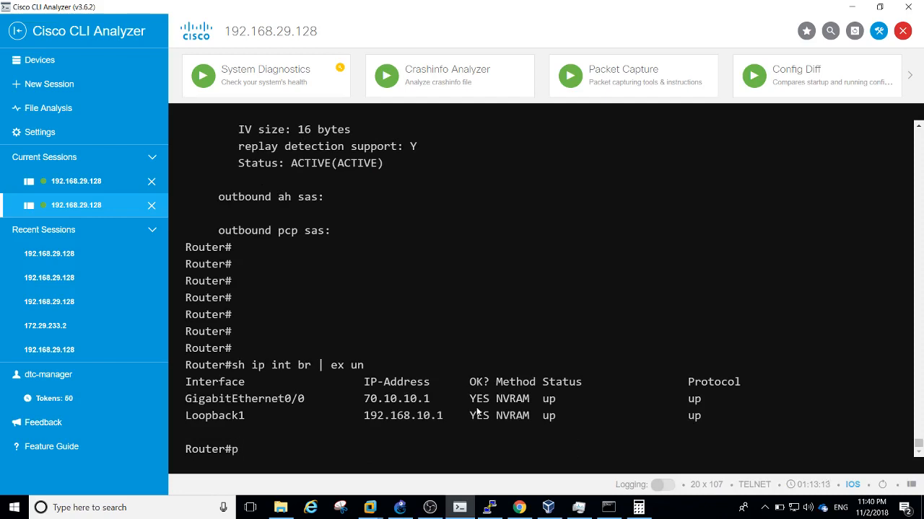
type("ing 10.10.13.")
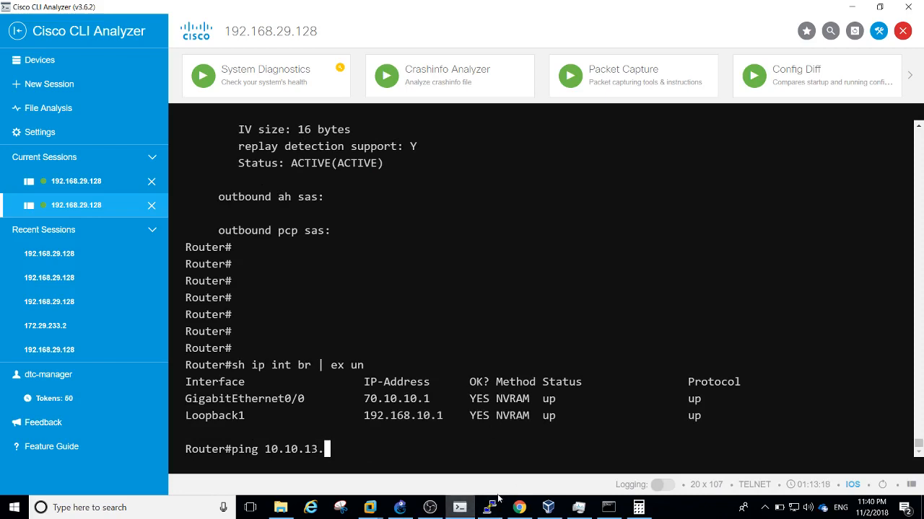
left_click(548, 507)
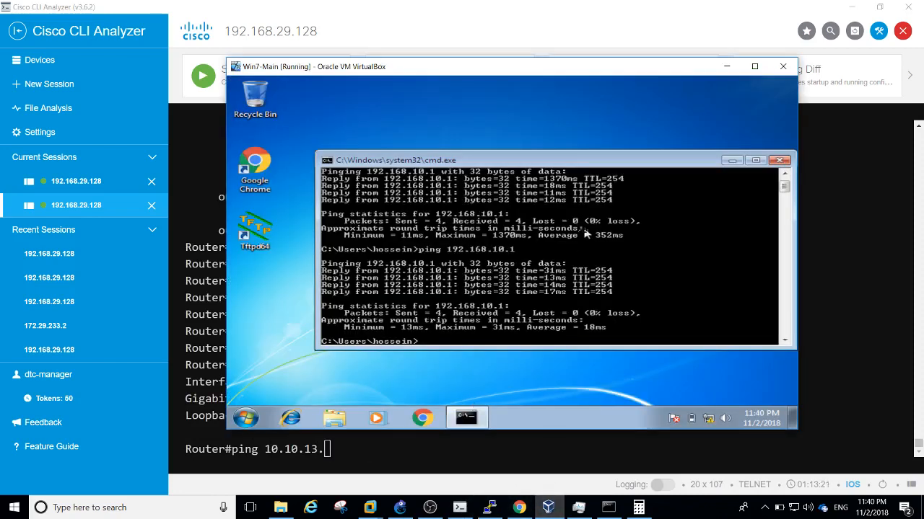
key("Return")
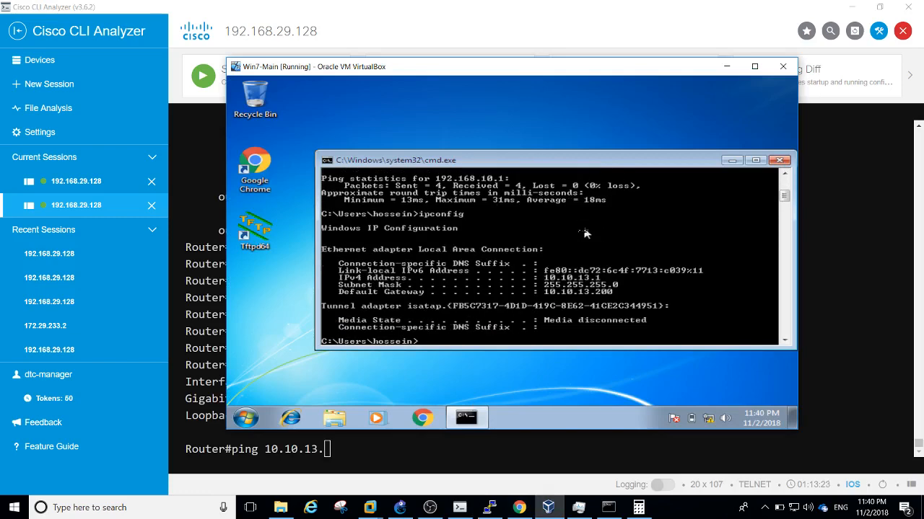
left_click(545, 32)
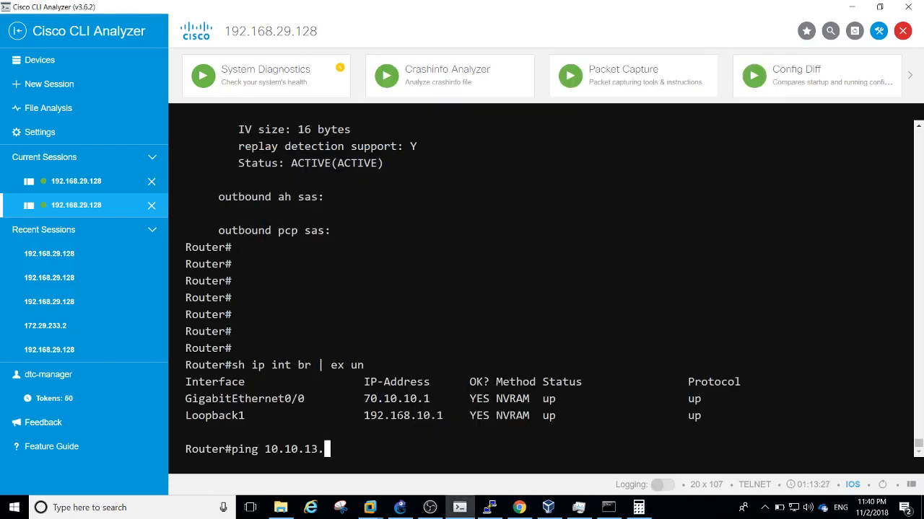
type("1 sou")
key("Tab")
type(";")
key("BackSpace")
type("loo")
key("Tab")
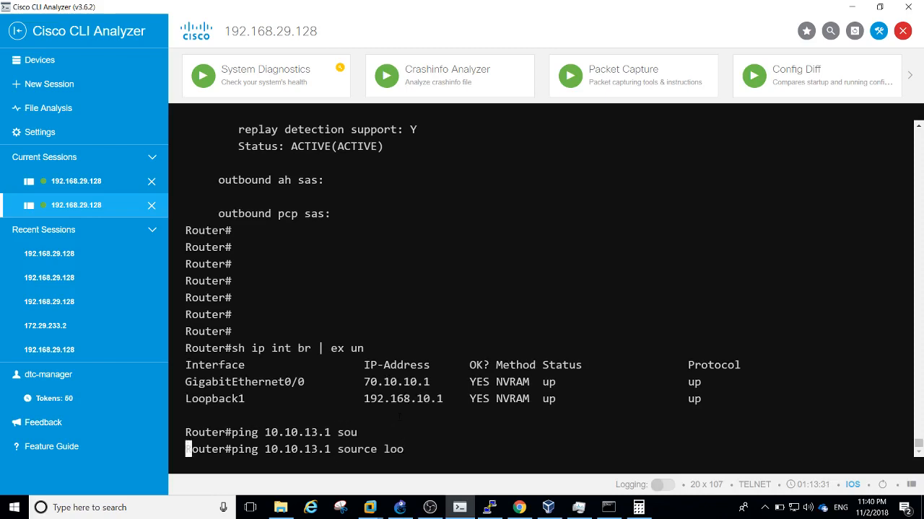
type("1")
key("Return")
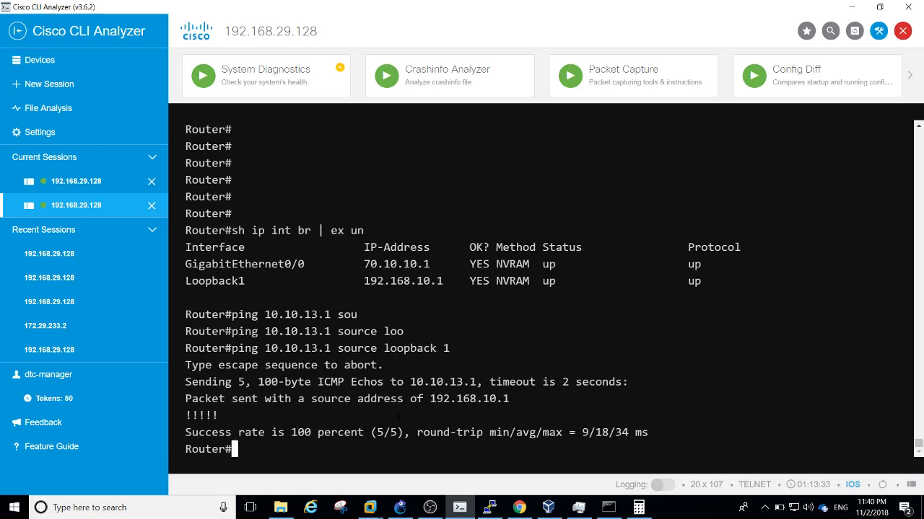
Repeat the Loopback1-sourced ping to 10.10.13.1 with repeat 100, succeeding 100/100
key("Up")
type("re")
key("Tab")
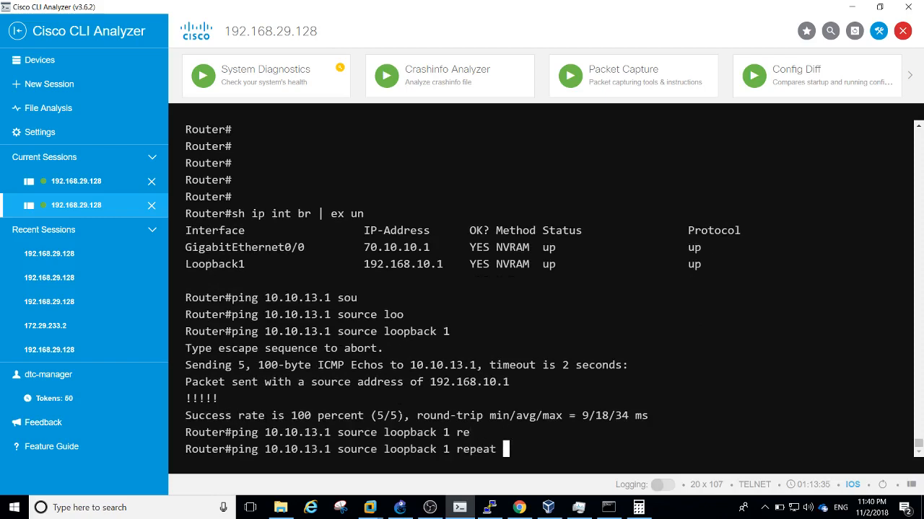
type("100")
key("Return")
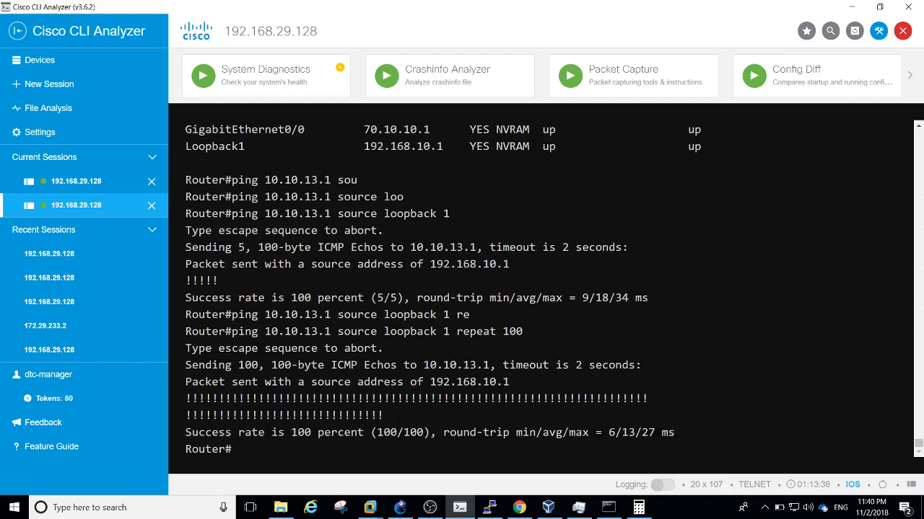
Rerun 'sh crypto ipsec sa', now showing 113 packets encrypted and decrypted
type("p")
key("Up")
key("Up")
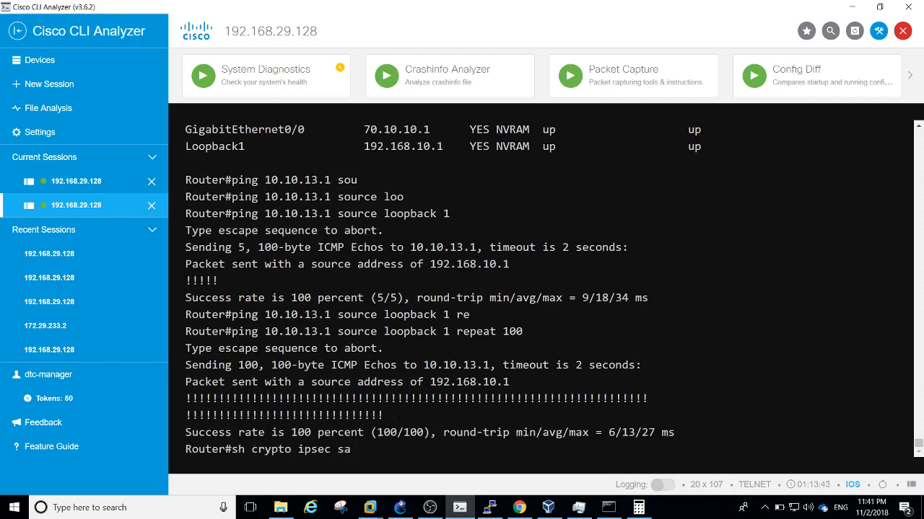
key("Return")
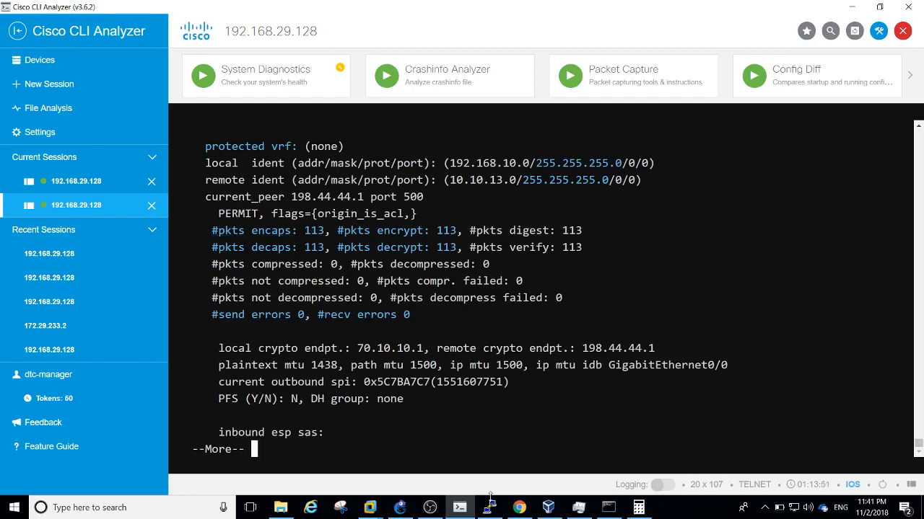
left_click(518, 507)
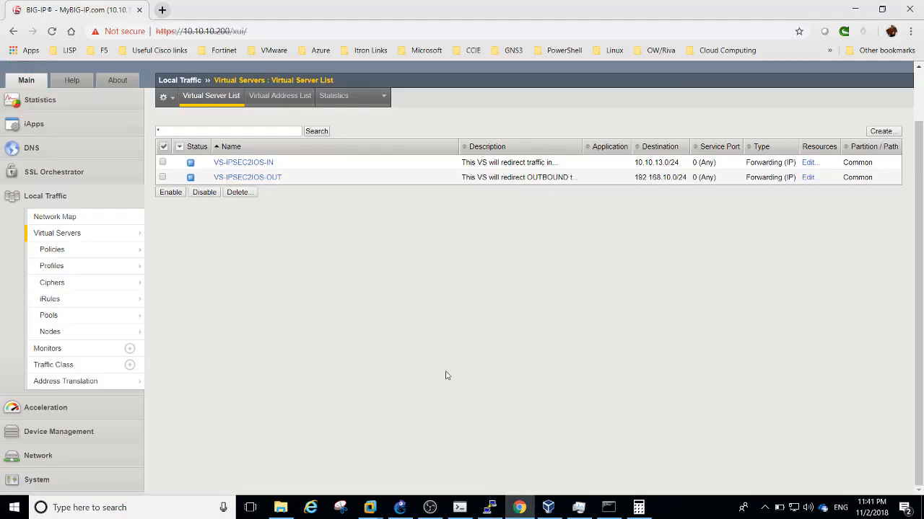
View virtual server statistics: 105 packets each way on VS-IPSEC2IOS-IN, 8 on VS-IPSEC2IOS-OUT
scroll(67, 243, "up", 1)
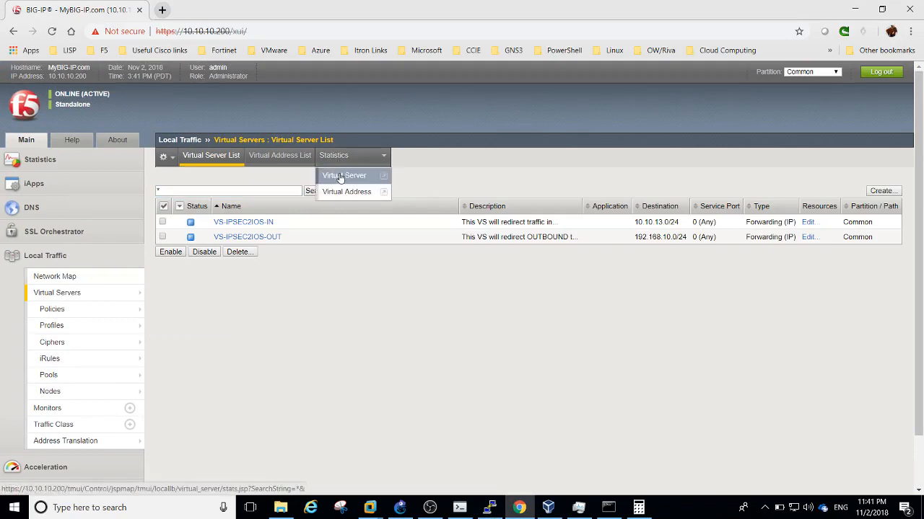
left_click(336, 177)
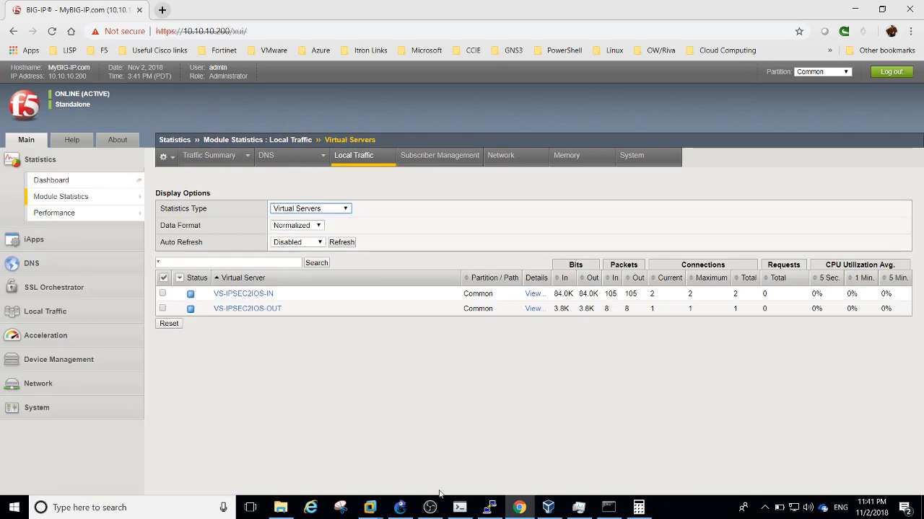
left_click(399, 507)
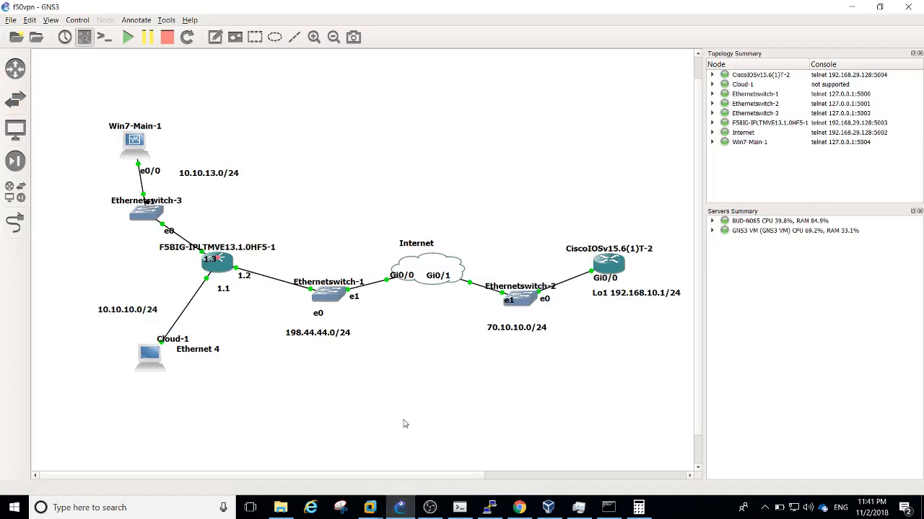